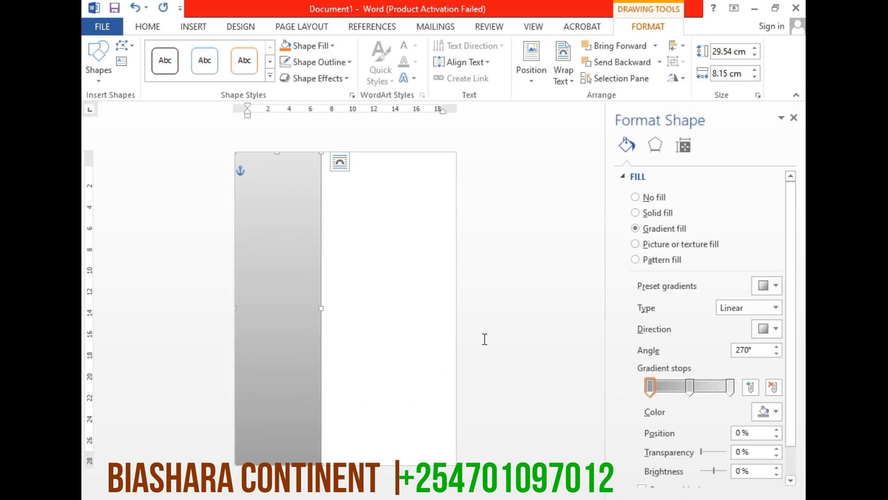
Recolor the grey rectangle's gradient stops with Black, Text 1: Lighter 15% at 0%, Lighter 25% at 50%, and Lighter 50% at 100%
{"action": "left_click", "coordinate": [650, 388]}
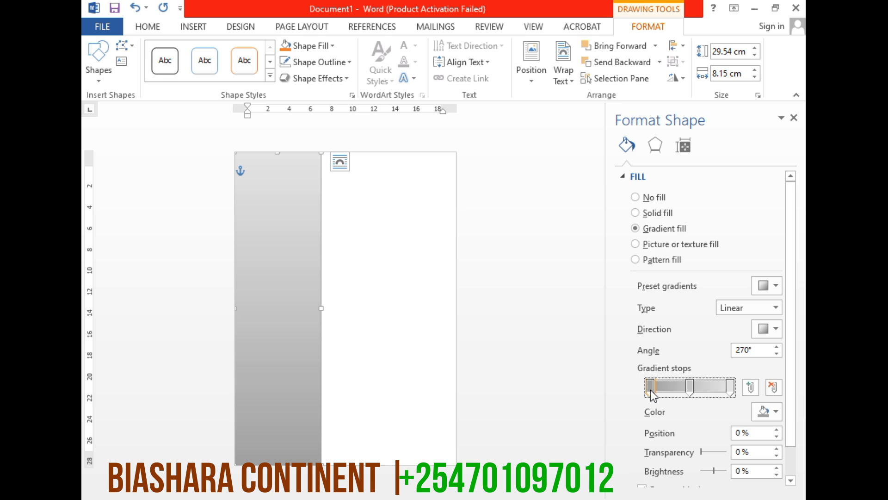
{"action": "left_click", "coordinate": [768, 411]}
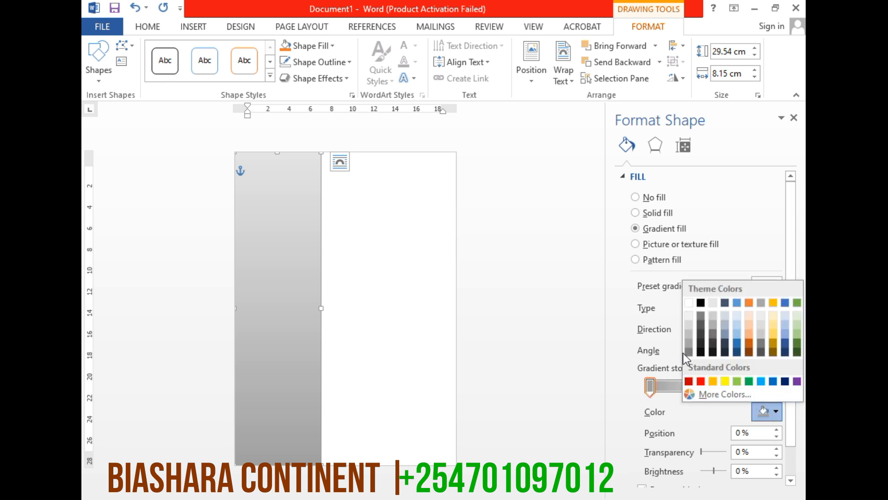
{"action": "left_click", "coordinate": [701, 346]}
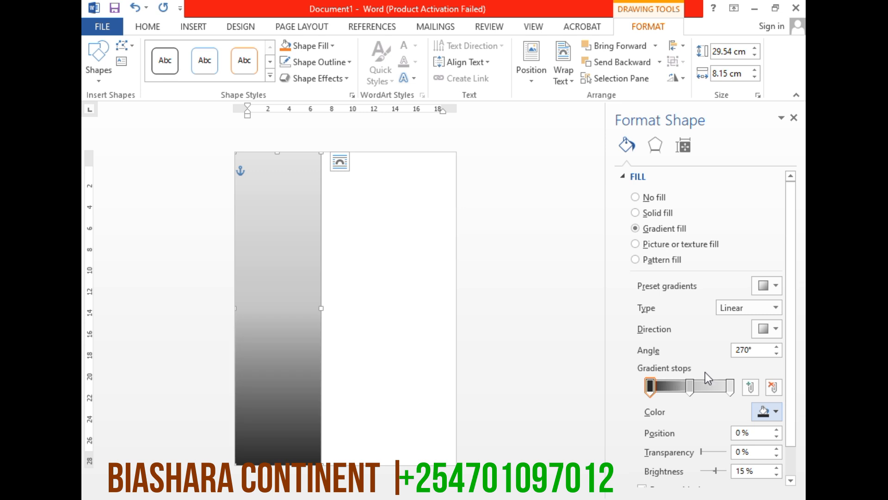
{"action": "left_click", "coordinate": [690, 387]}
{"action": "left_click", "coordinate": [775, 410]}
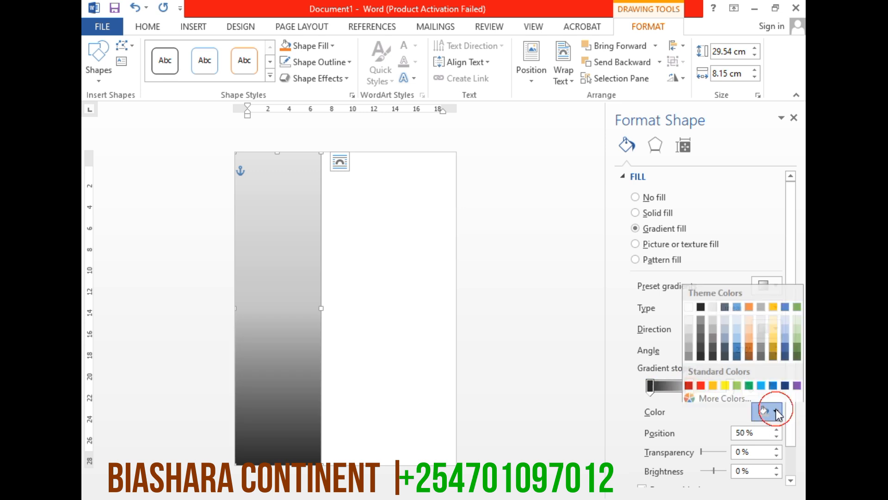
{"action": "left_click", "coordinate": [702, 338]}
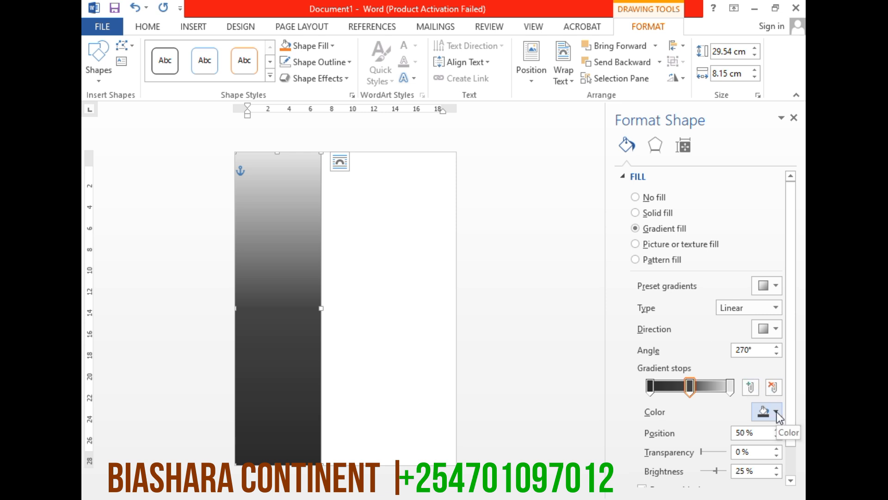
{"action": "left_click", "coordinate": [730, 387]}
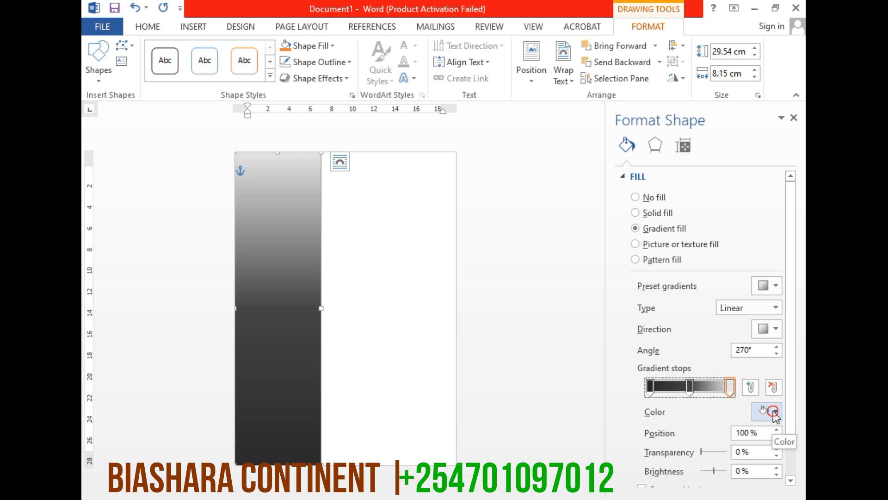
{"action": "left_click", "coordinate": [773, 411]}
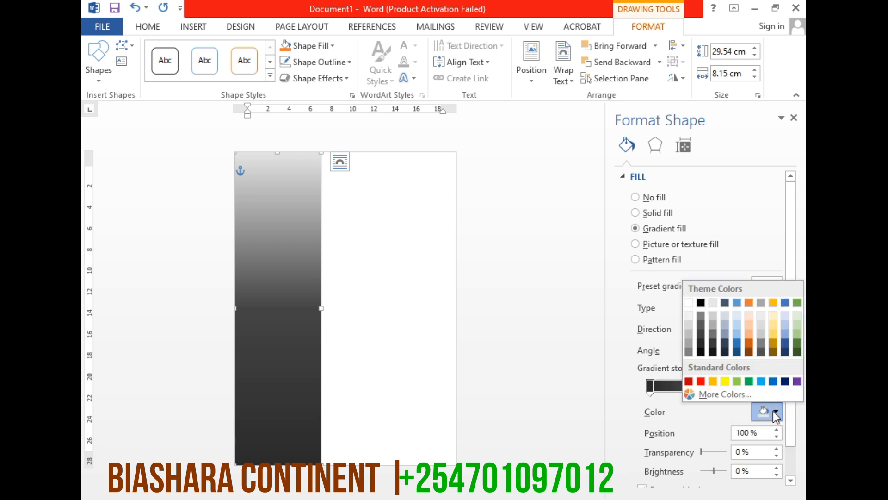
{"action": "left_click", "coordinate": [701, 323]}
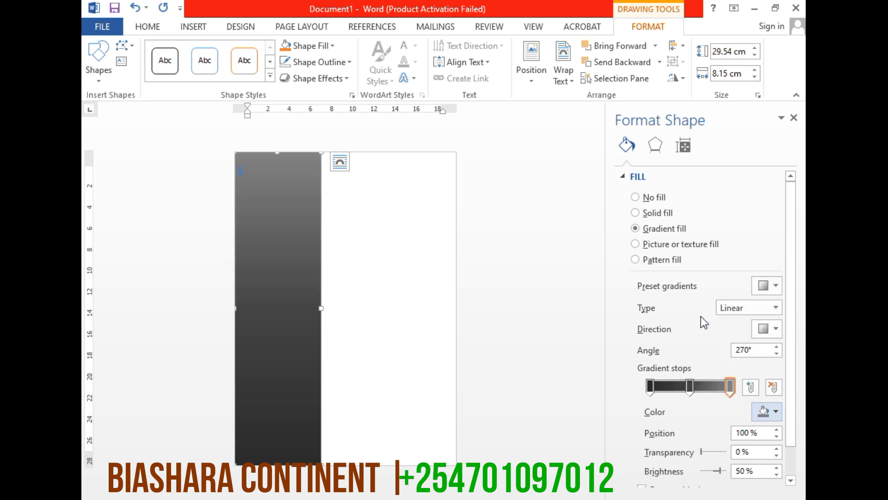
{"action": "left_click", "coordinate": [402, 362]}
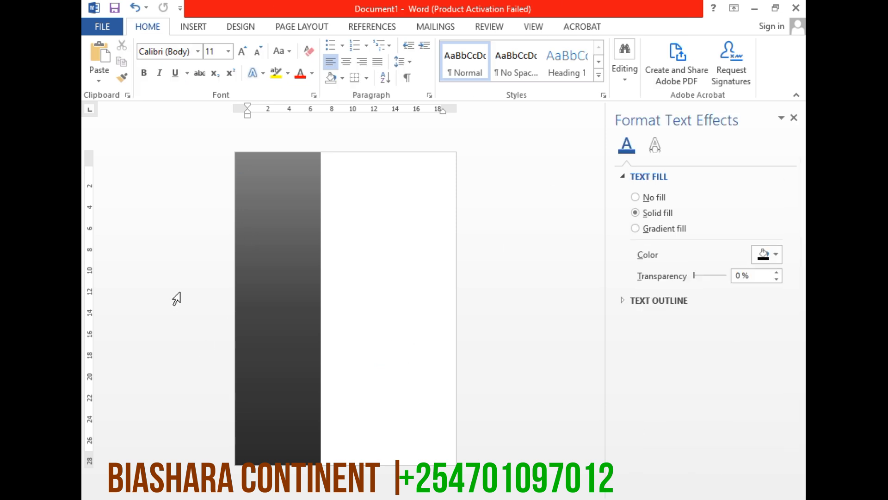
Draw a rectangle about 6.62 cm high and 6.08 cm wide and place it near the top of the dark sidebar
{"action": "left_click", "coordinate": [190, 29]}
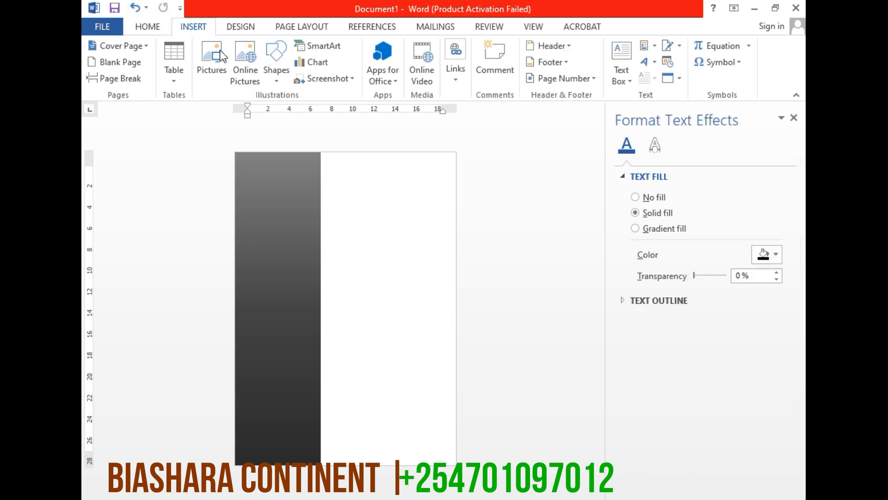
{"action": "left_click", "coordinate": [276, 70]}
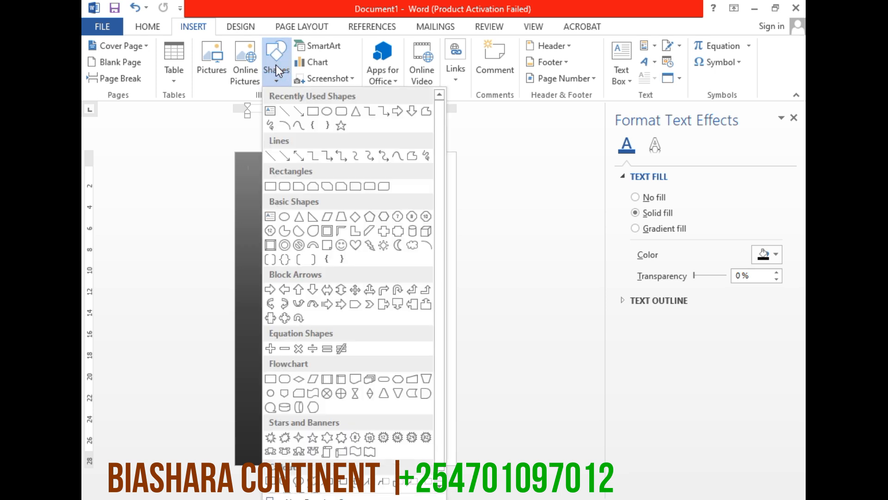
{"action": "left_click", "coordinate": [313, 111]}
{"action": "mouse_move", "coordinate": [248, 161]}
{"action": "left_mouse_down"}
{"action": "mouse_move", "coordinate": [312, 243]}
{"action": "mouse_move", "coordinate": [307, 251]}
{"action": "mouse_move", "coordinate": [323, 236]}
{"action": "mouse_move", "coordinate": [313, 230]}
{"action": "left_mouse_up"}
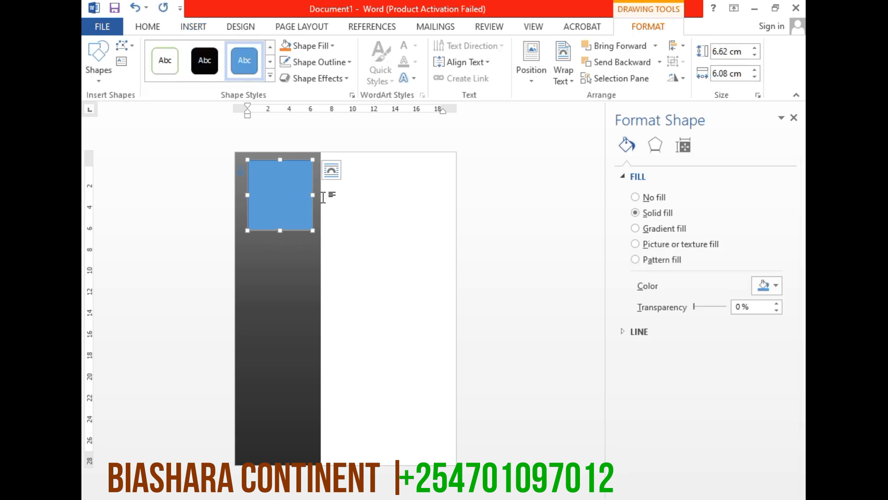
{"action": "mouse_move", "coordinate": [291, 195]}
{"action": "left_mouse_down"}
{"action": "mouse_move", "coordinate": [277, 202]}
{"action": "mouse_move", "coordinate": [287, 190]}
{"action": "left_mouse_up"}
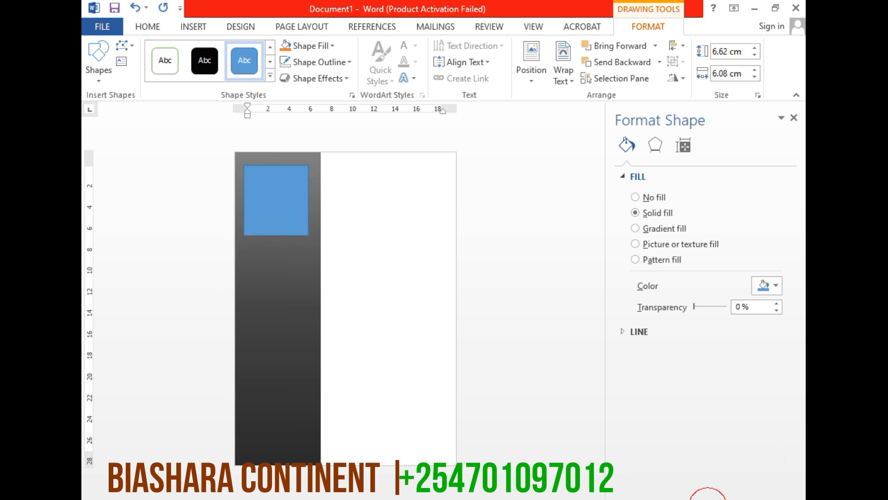
Fill the blue rectangle with the desktop picture 150-billi-YKYaP4QYiEY-unsplash and remove its outline
{"action": "scroll", "coordinate": [269, 393], "scroll_direction": "up", "scroll_amount": 4}
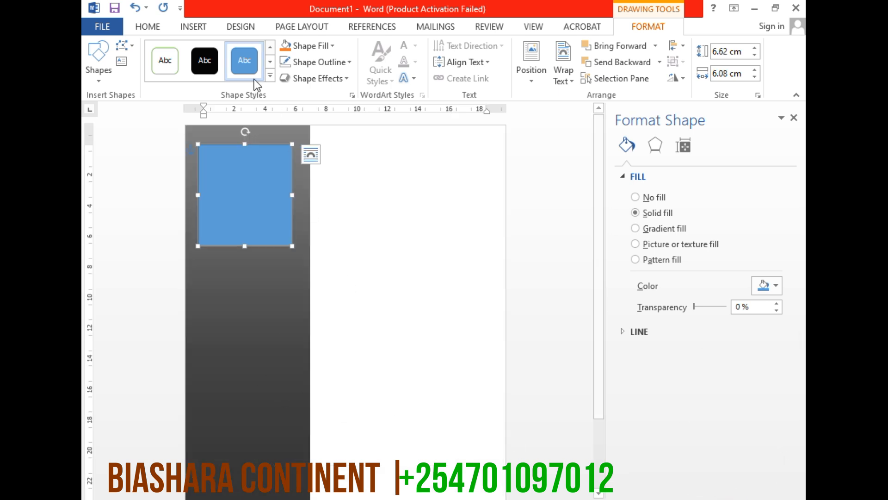
{"action": "left_click", "coordinate": [333, 49]}
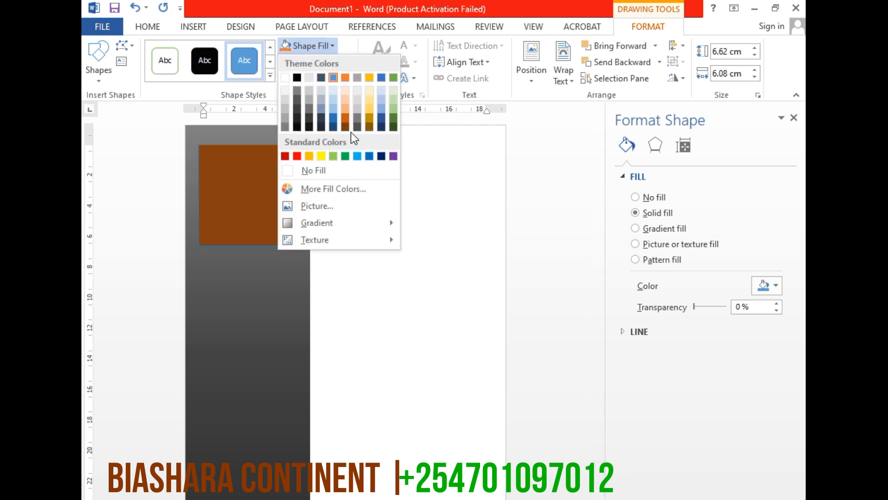
{"action": "left_click", "coordinate": [319, 213]}
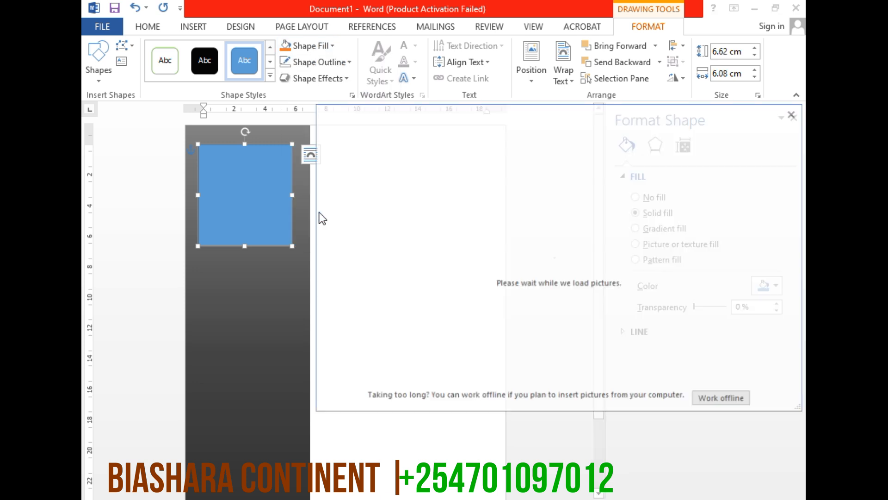
{"action": "left_click", "coordinate": [738, 406]}
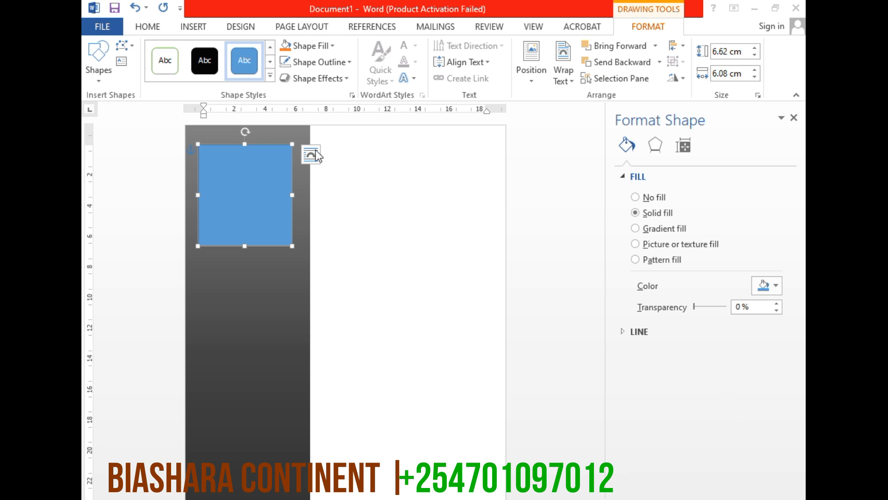
{"action": "left_click", "coordinate": [329, 48]}
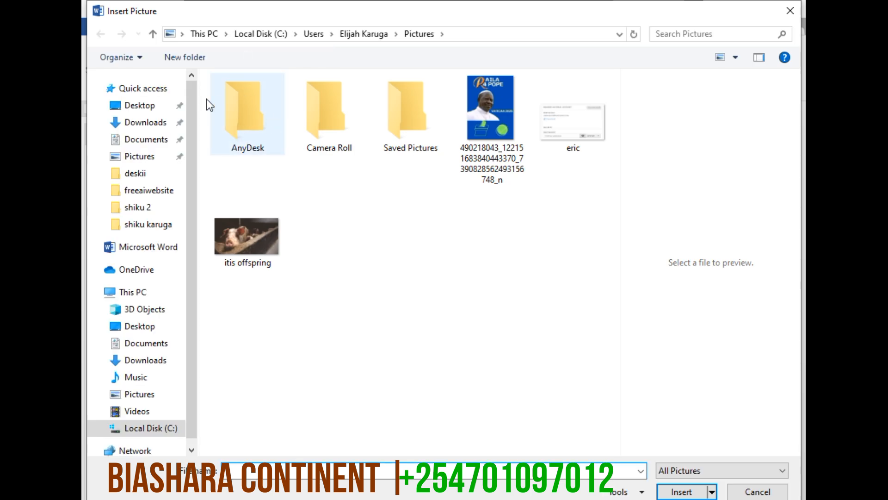
{"action": "left_click", "coordinate": [132, 109]}
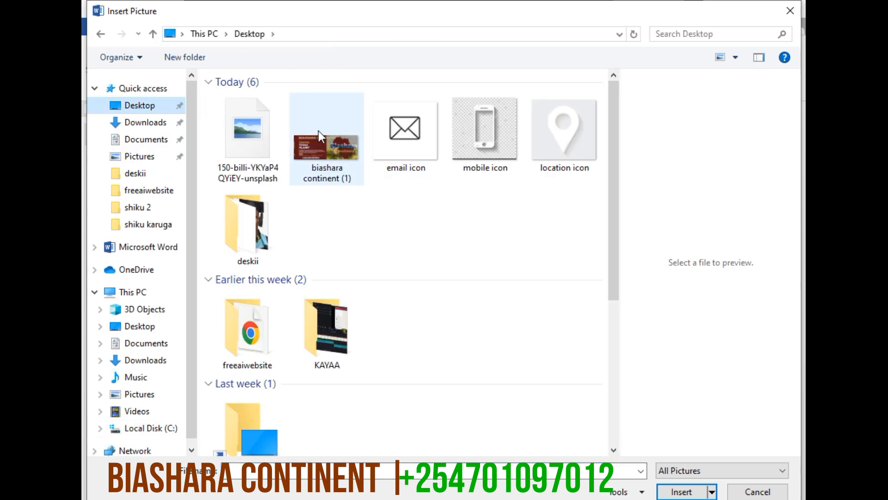
{"action": "left_click", "coordinate": [230, 144]}
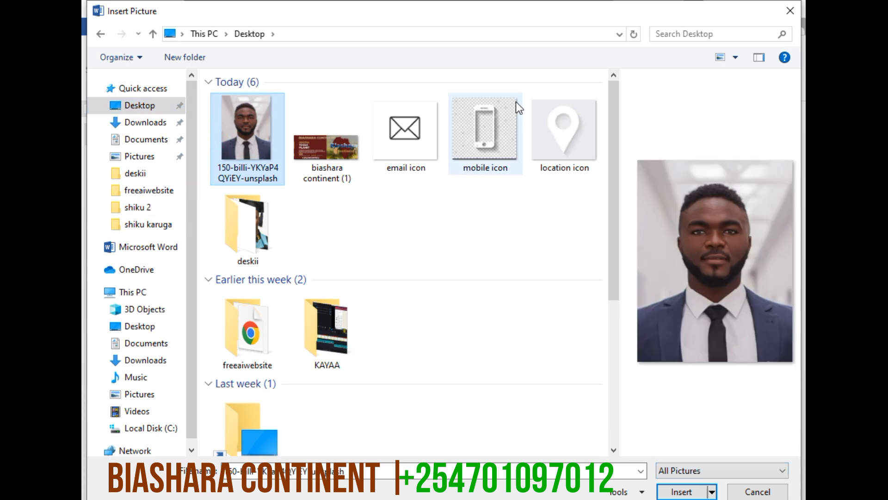
{"action": "key", "text": "Return"}
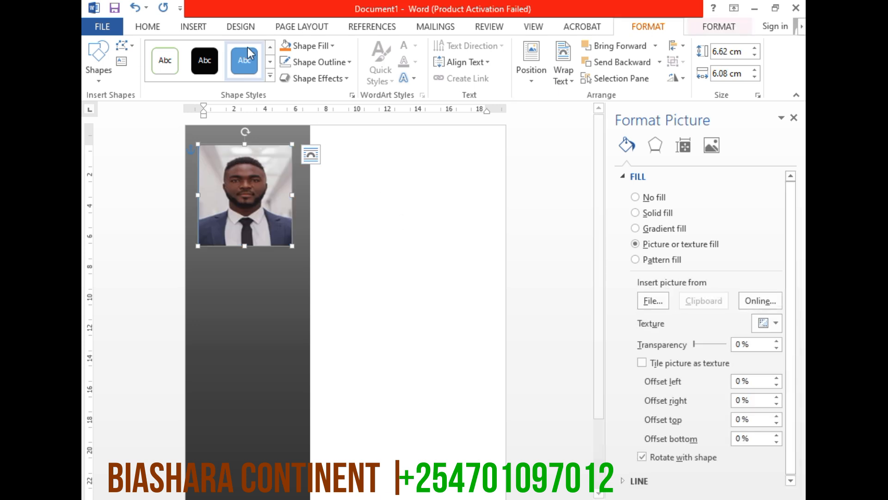
{"action": "left_click", "coordinate": [339, 67]}
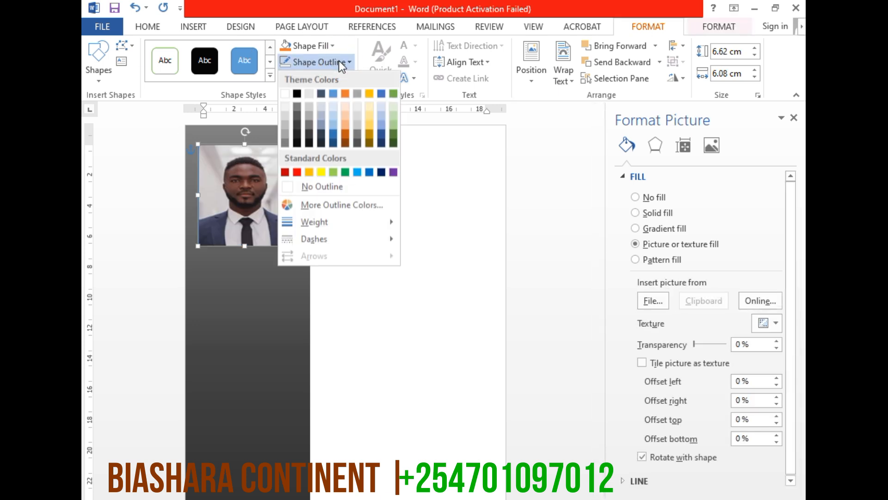
{"action": "left_click", "coordinate": [325, 188]}
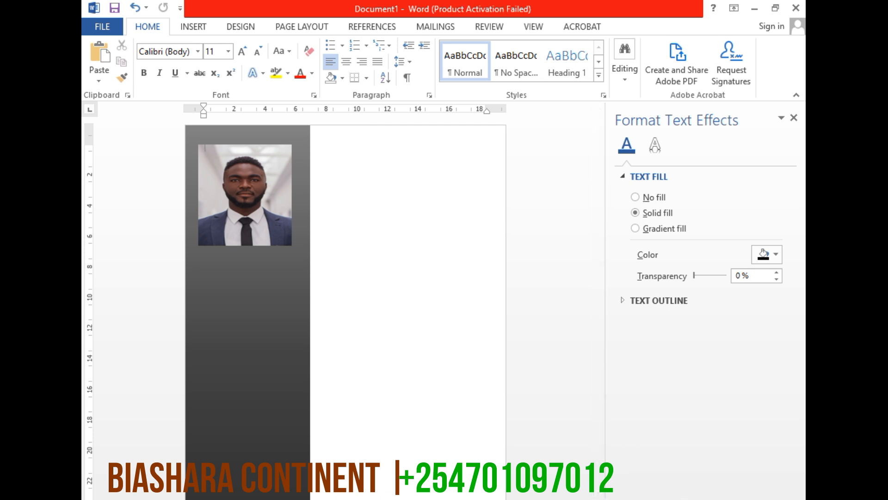
View the location icon image from the Desktop folder in Paint and close it without saving changes
{"action": "mouse_move", "coordinate": [377, 498]}
{"action": "left_click", "coordinate": [278, 435]}
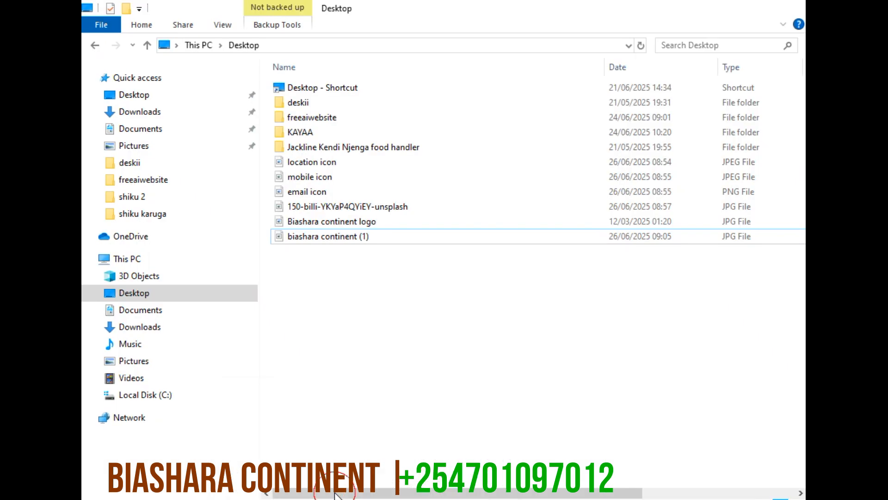
{"action": "left_click", "coordinate": [310, 166]}
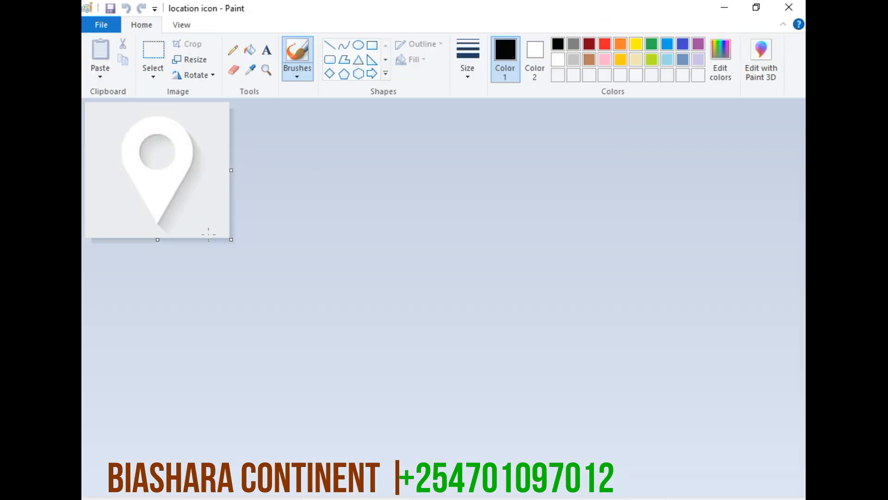
{"action": "left_click_drag", "start_coordinate": [219, 200], "coordinate": [230, 225]}
{"action": "key", "text": "ctrl+z"}
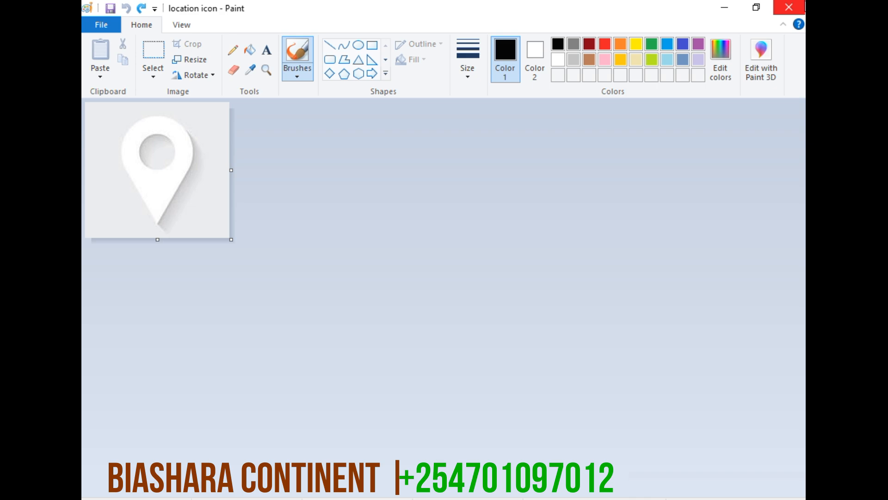
{"action": "left_click", "coordinate": [789, 7]}
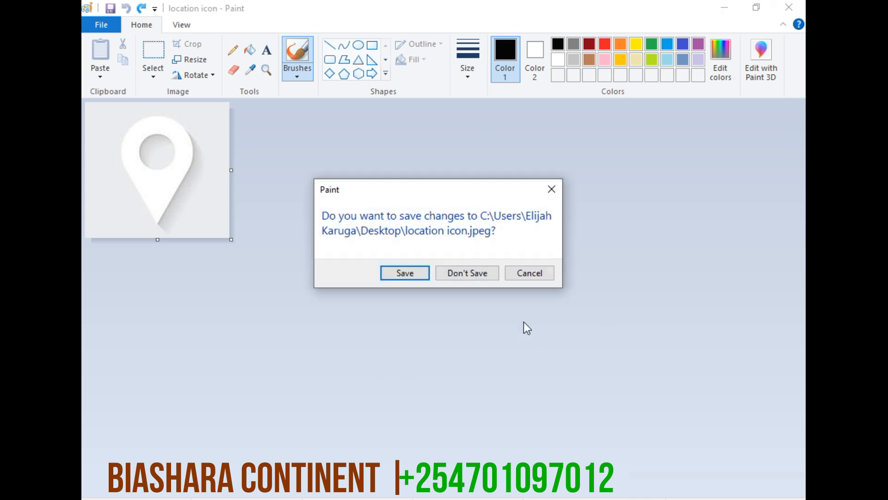
{"action": "left_click", "coordinate": [476, 274]}
Switch to the Chrome window with the new tab and open the remove.bg website
{"action": "key", "text": "alt+Tab"}
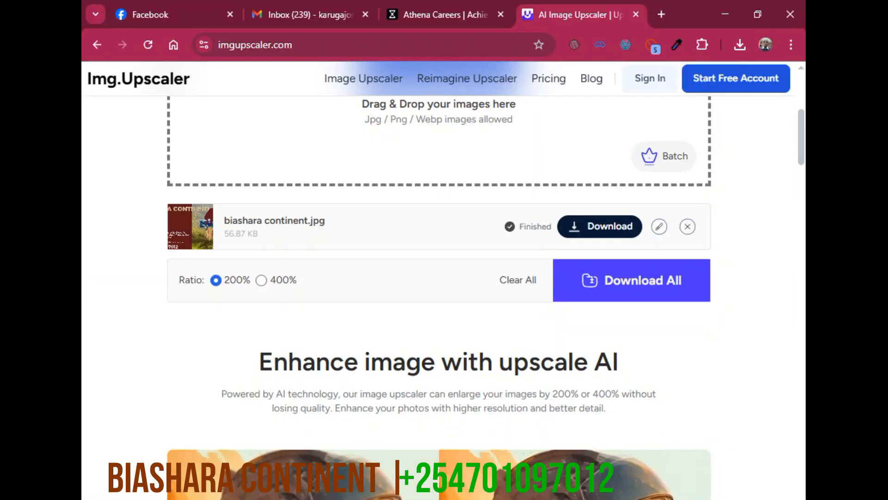
{"action": "key", "text": "alt+Tab"}
{"action": "left_click", "coordinate": [285, 43]}
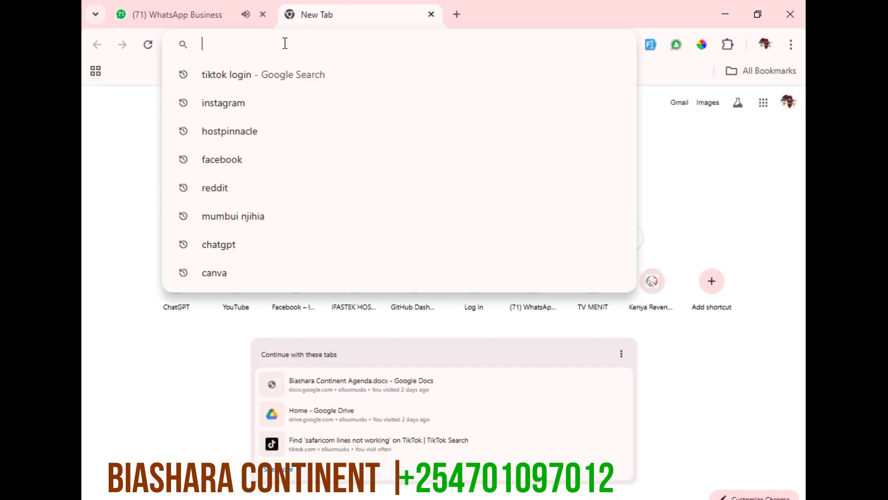
{"action": "type", "text": "remove.bg"}
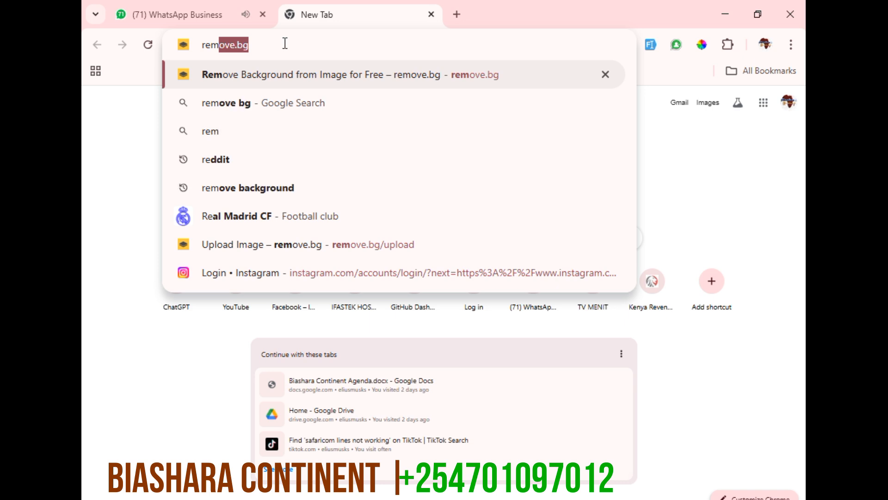
{"action": "key", "text": "Return"}
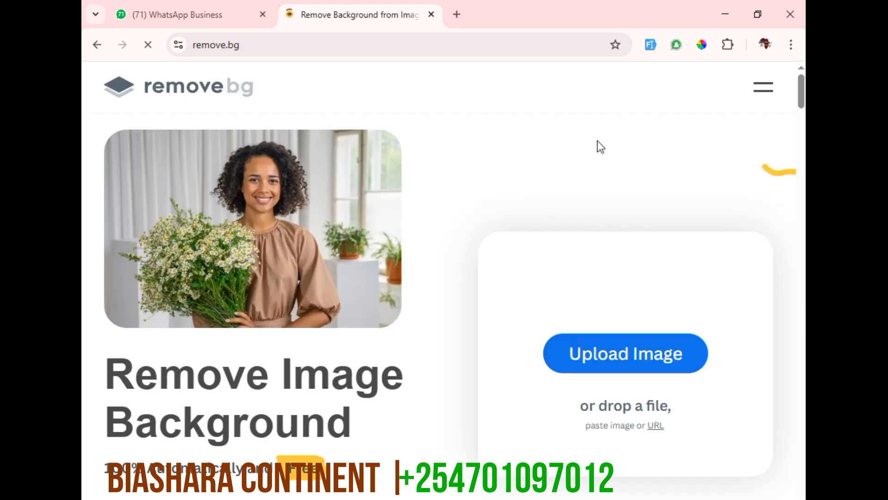
Upload the email icon image from the Desktop folder and download its background-free version as the free preview
{"action": "left_click", "coordinate": [668, 363]}
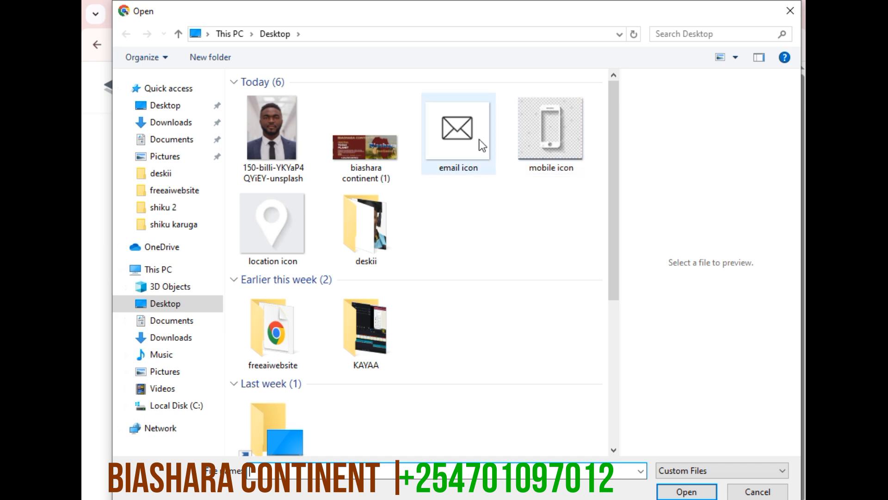
{"action": "left_click", "coordinate": [430, 153]}
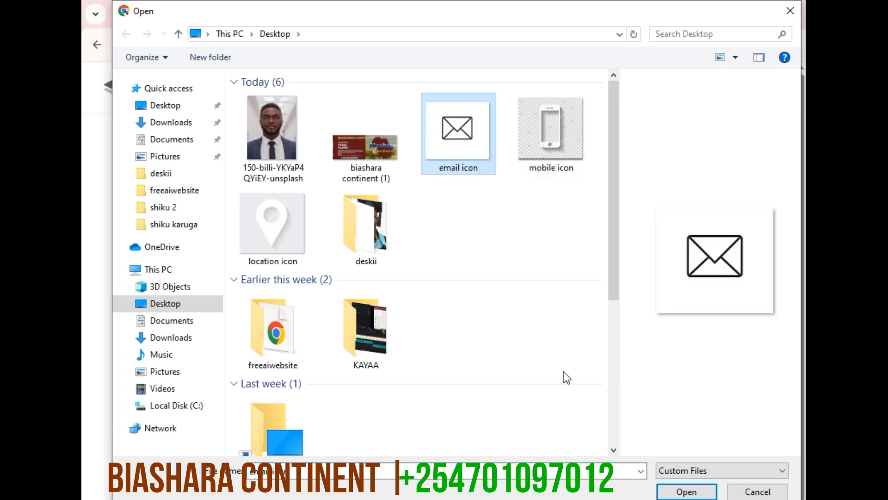
{"action": "key", "text": "Return"}
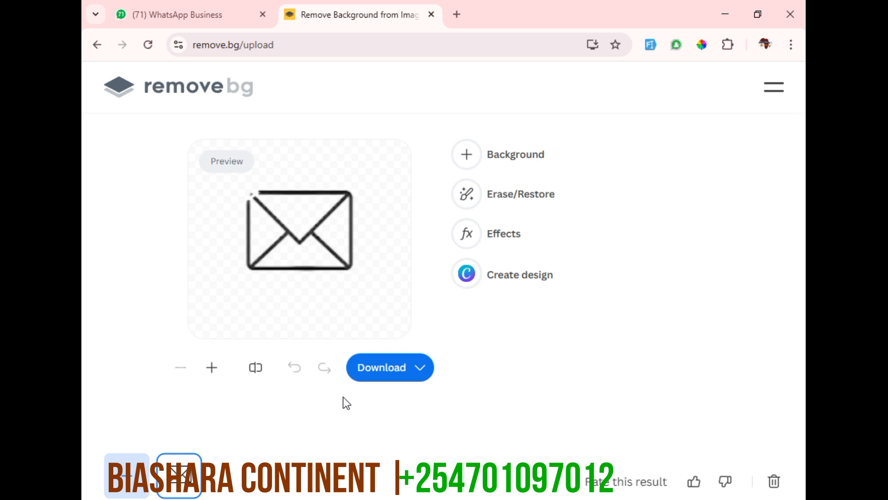
{"action": "left_click", "coordinate": [392, 379]}
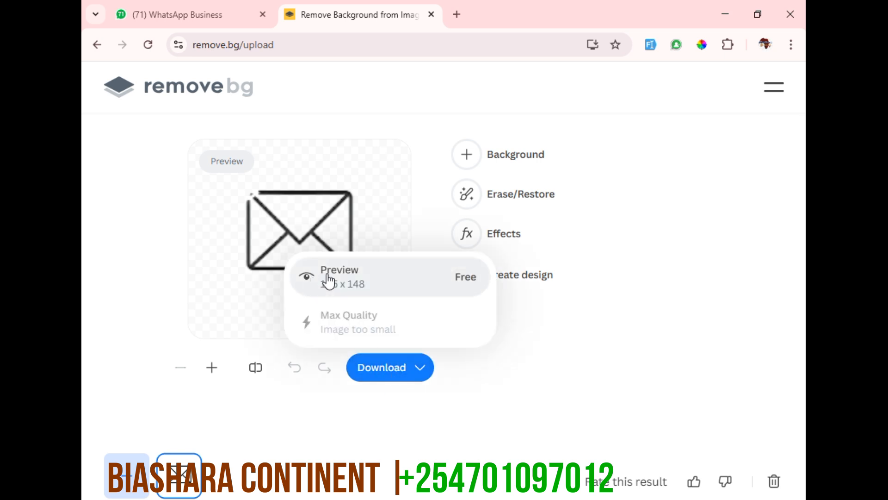
{"action": "left_click", "coordinate": [382, 325]}
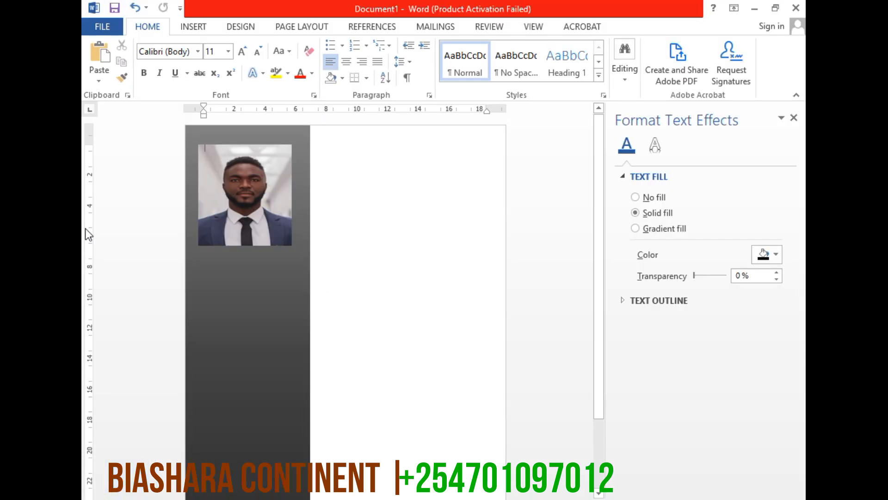
{"action": "left_click", "coordinate": [754, 8]}
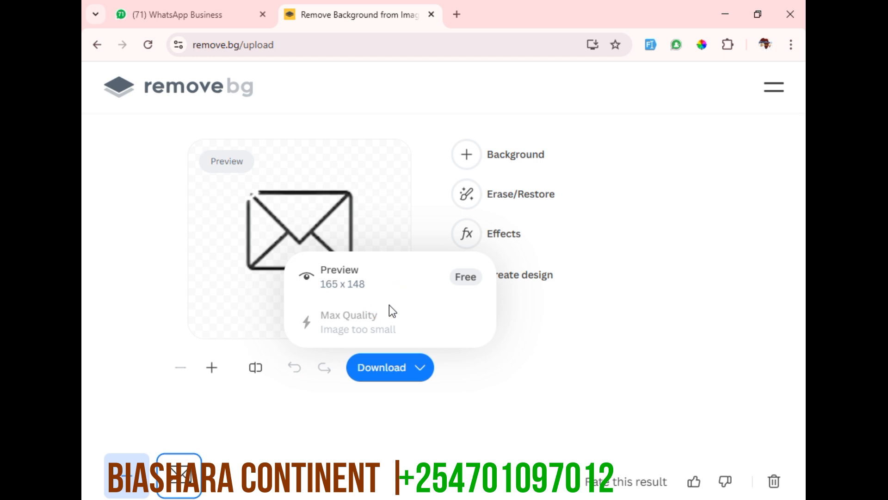
{"action": "left_click", "coordinate": [393, 370]}
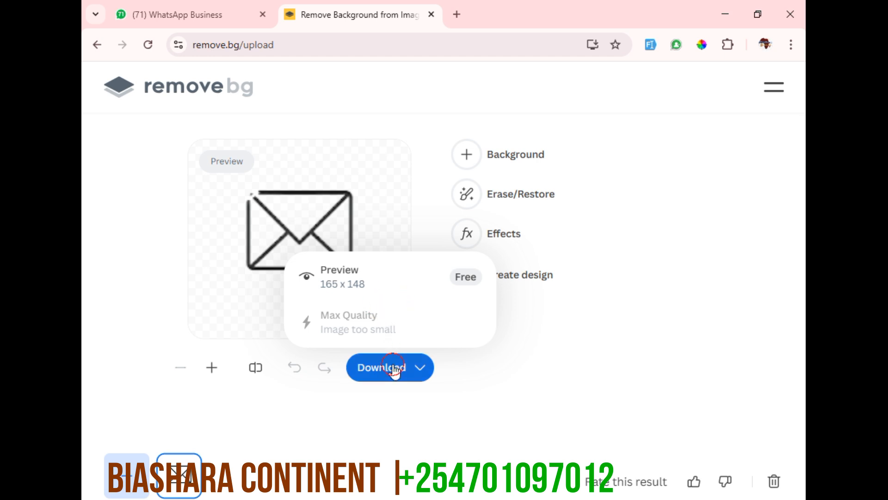
{"action": "left_click", "coordinate": [394, 370]}
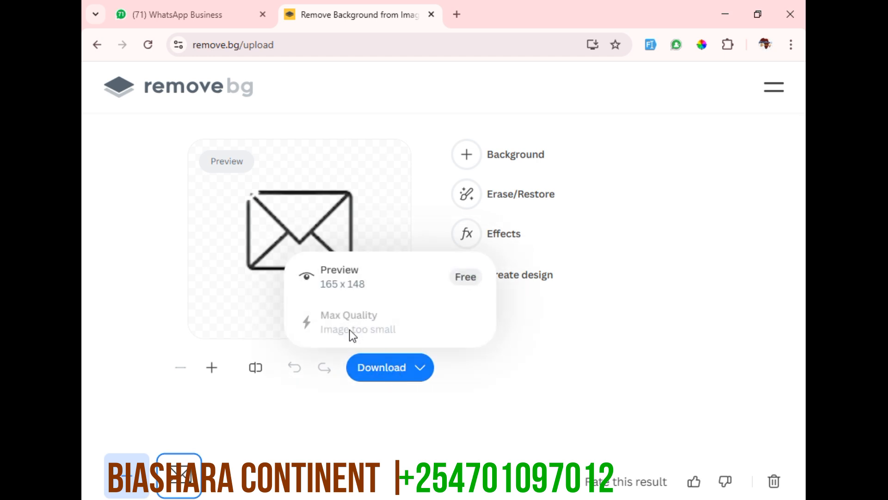
{"action": "left_click", "coordinate": [347, 285]}
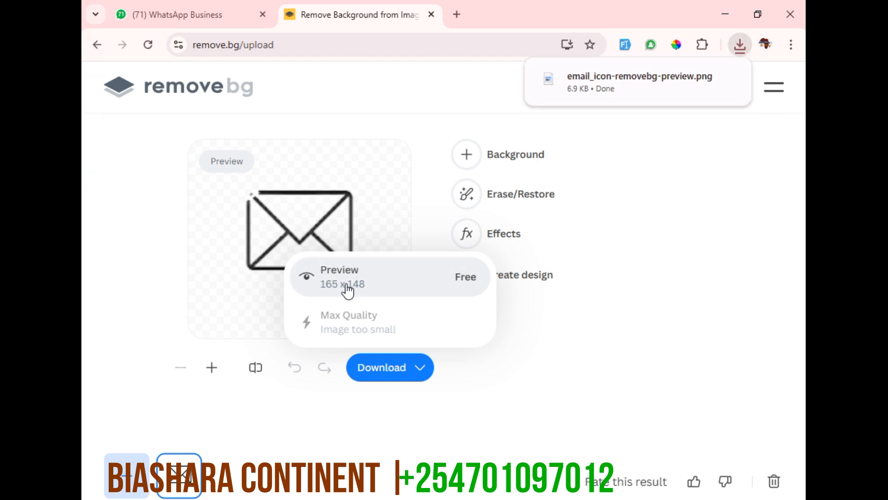
{"action": "left_click", "coordinate": [676, 256]}
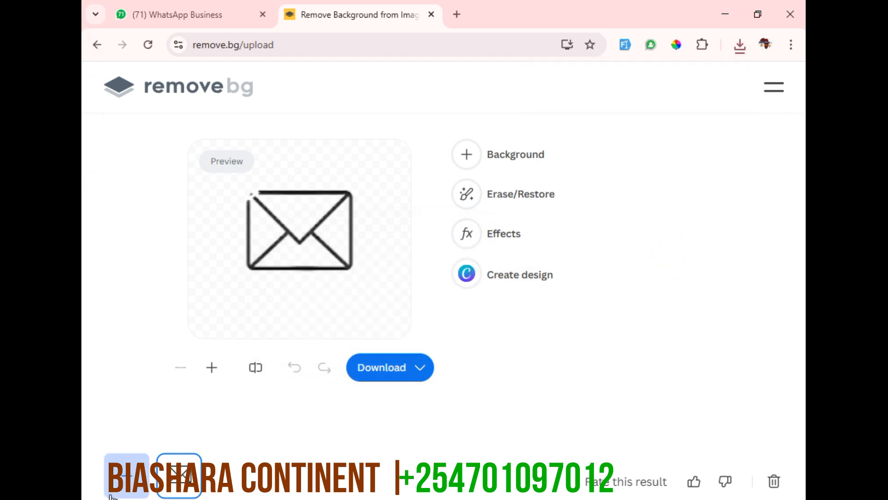
Upload the mobile icon image from the Desktop folder and download its background-free version as the free preview
{"action": "left_click", "coordinate": [115, 465]}
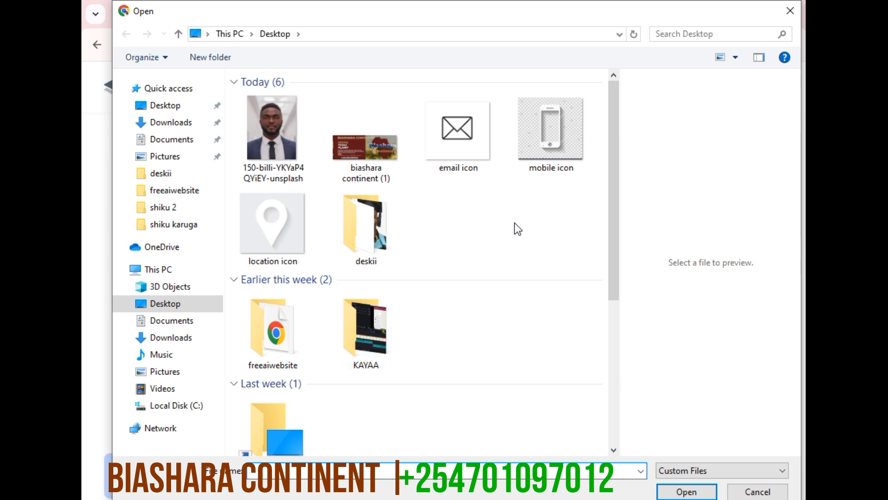
{"action": "left_click", "coordinate": [551, 162]}
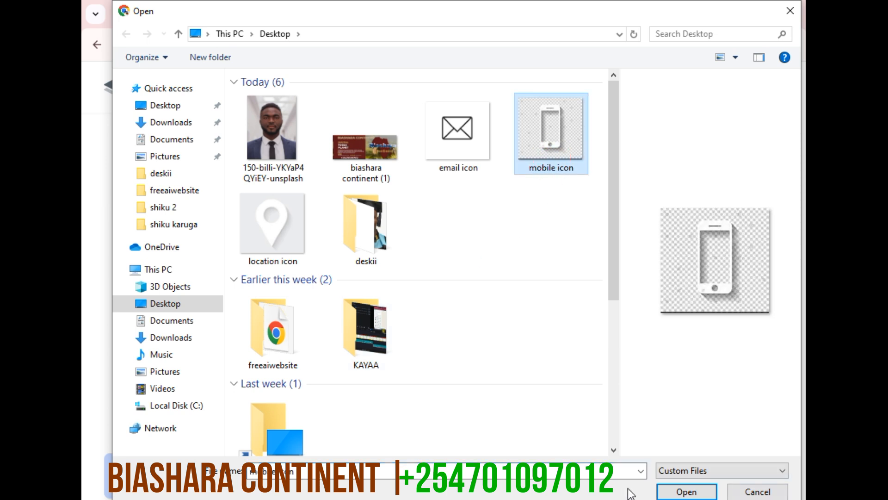
{"action": "key", "text": "Return"}
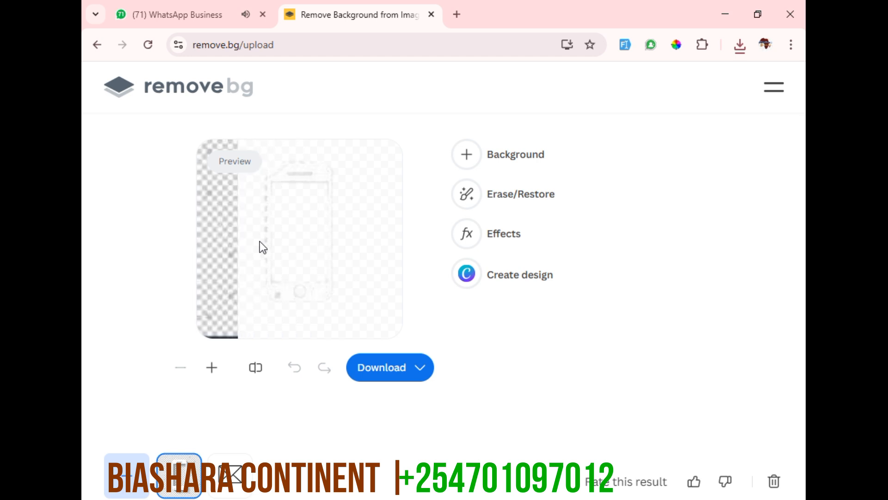
{"action": "left_click", "coordinate": [379, 375]}
{"action": "left_click", "coordinate": [355, 287]}
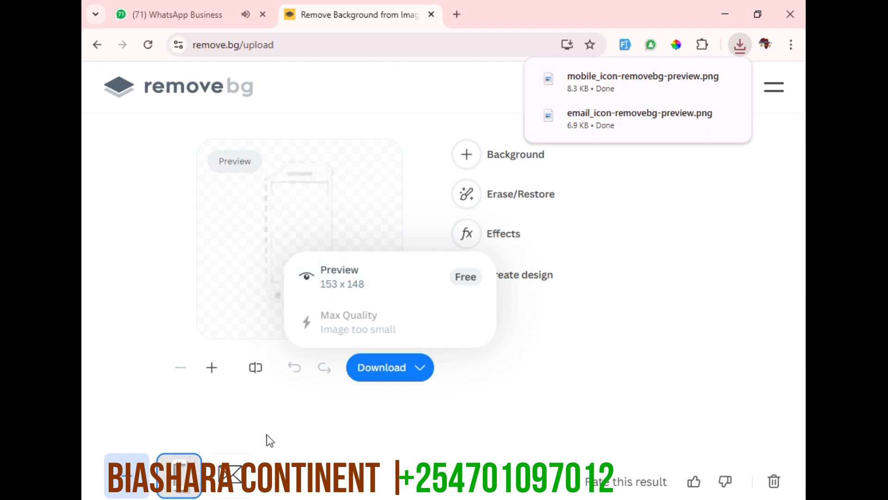
Upload the location icon image from the Desktop folder and download its background-free version as the free preview
{"action": "left_click", "coordinate": [124, 476]}
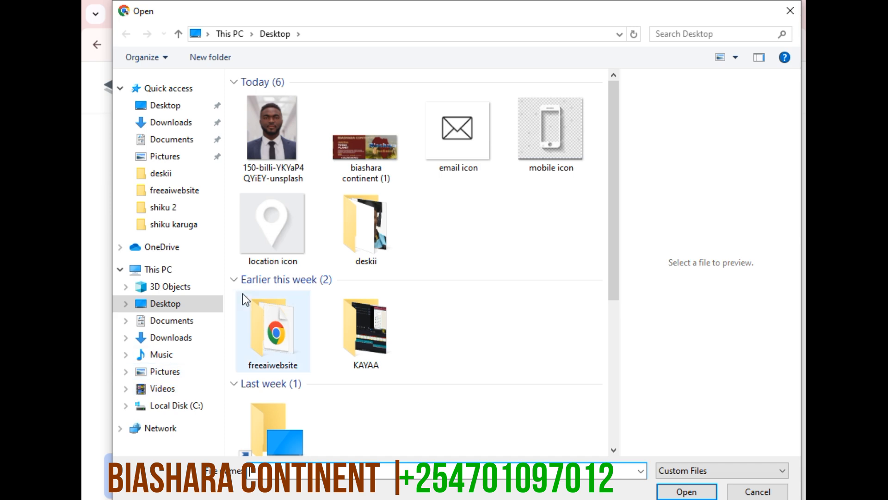
{"action": "left_click", "coordinate": [272, 255]}
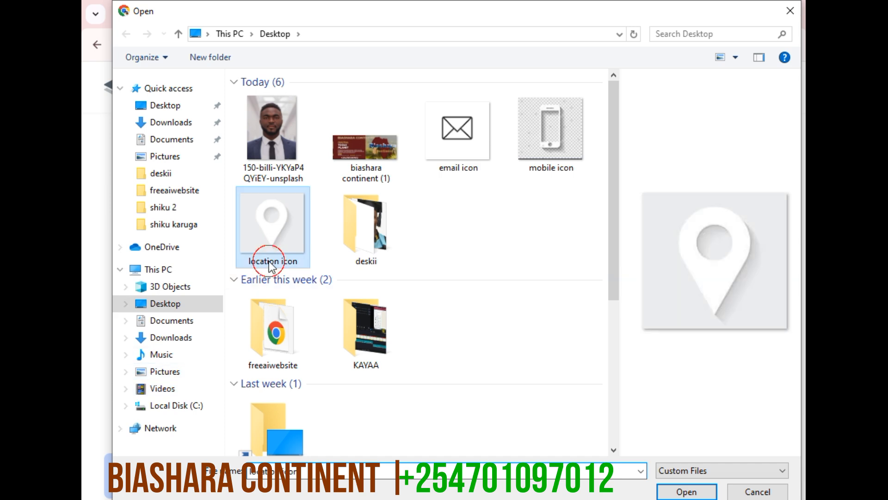
{"action": "left_click", "coordinate": [666, 490]}
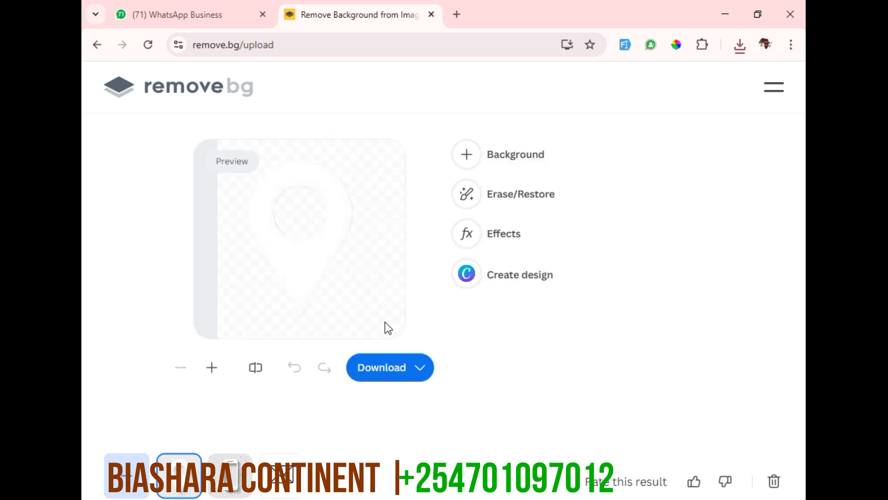
{"action": "mouse_move", "coordinate": [403, 371]}
{"action": "left_click", "coordinate": [346, 287]}
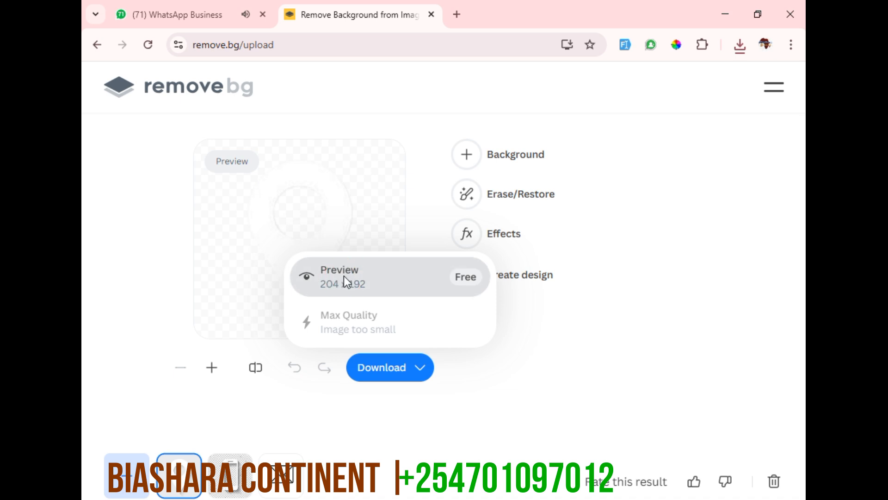
Search Google in a new browser tab for "white email icon png"
{"action": "left_click", "coordinate": [457, 15]}
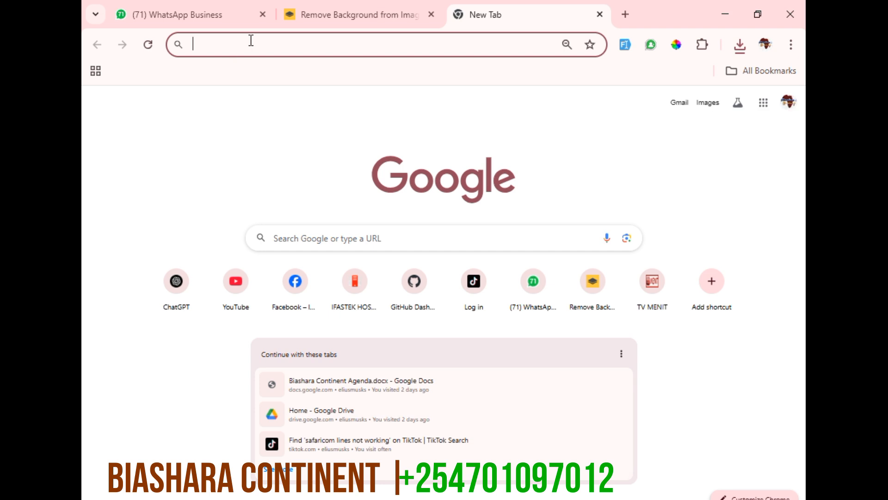
{"action": "type", "text": "whi"}
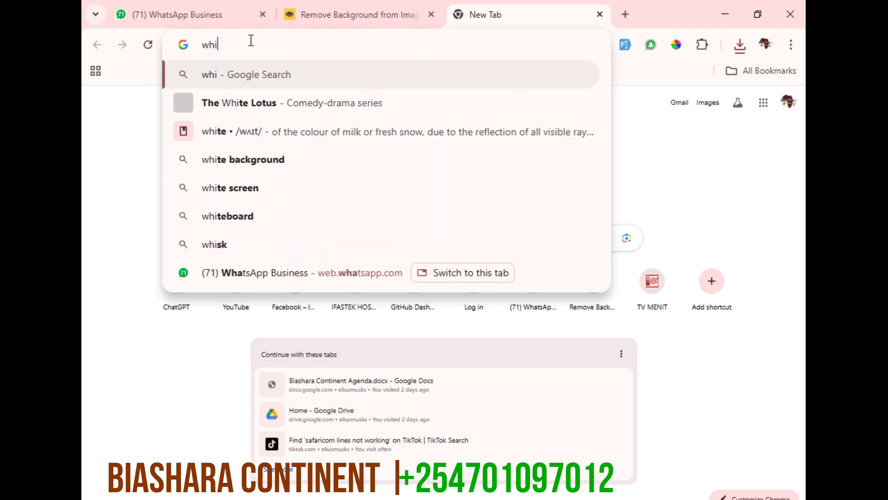
{"action": "type", "text": "te em"}
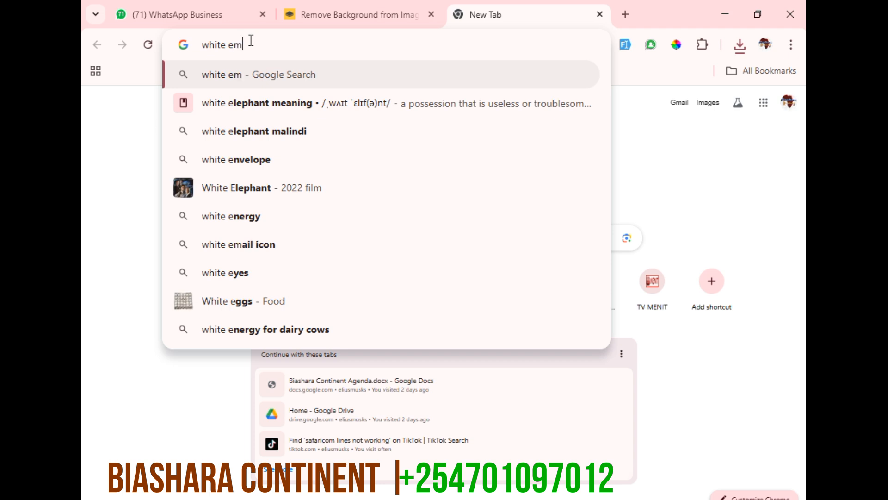
{"action": "type", "text": "ail ic"}
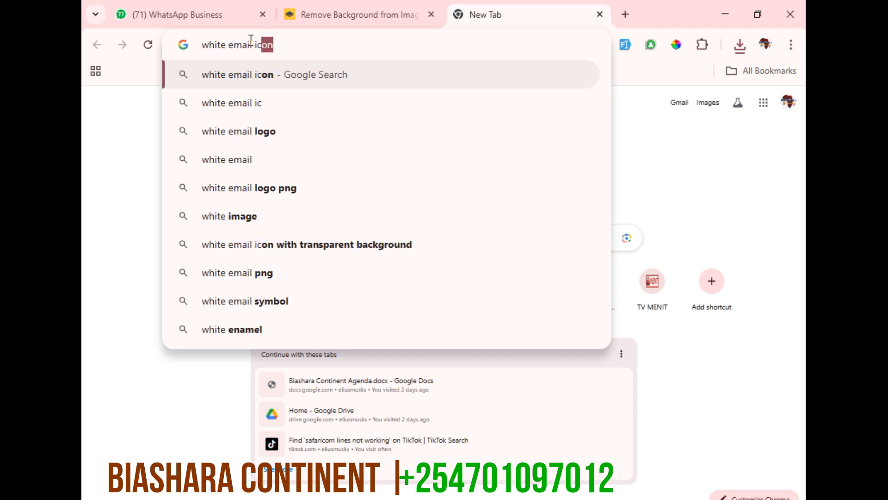
{"action": "type", "text": "omn"}
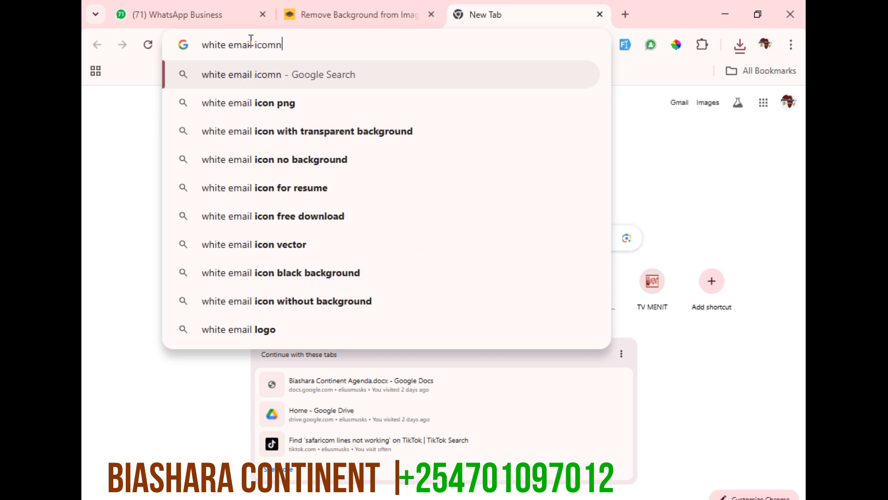
{"action": "key", "text": "BackSpace"}
{"action": "key", "text": "BackSpace"}
{"action": "type", "text": "n png"}
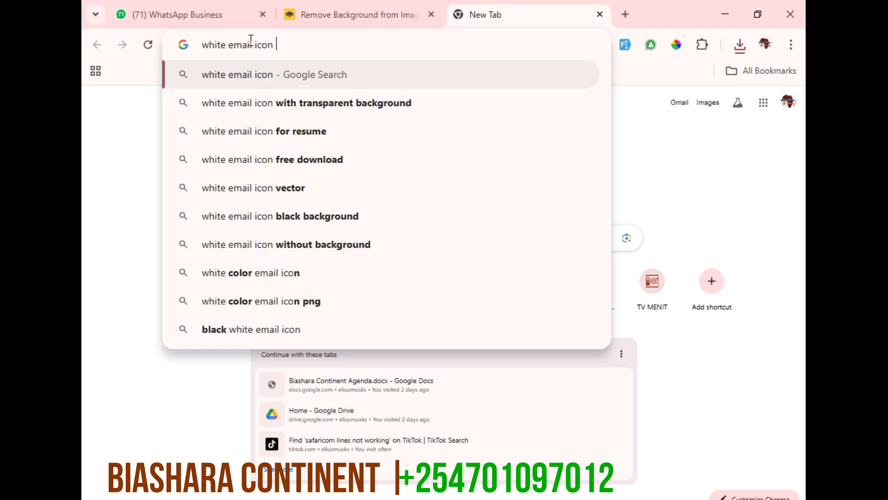
{"action": "key", "text": "Return"}
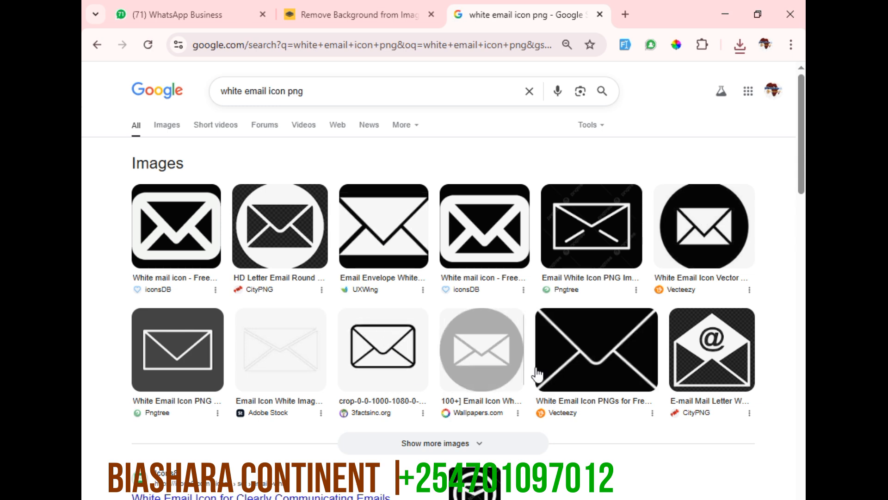
Save the Wallpapers.com white envelope on a grey circle to the Desktop as a PNG image named "white email icon"
{"action": "scroll", "coordinate": [551, 368], "scroll_direction": "down", "scroll_amount": 3}
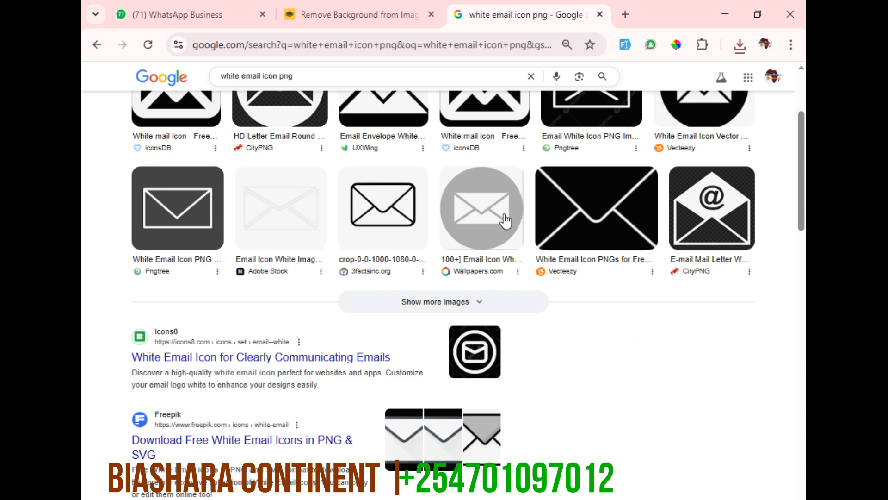
{"action": "right_click", "coordinate": [482, 210]}
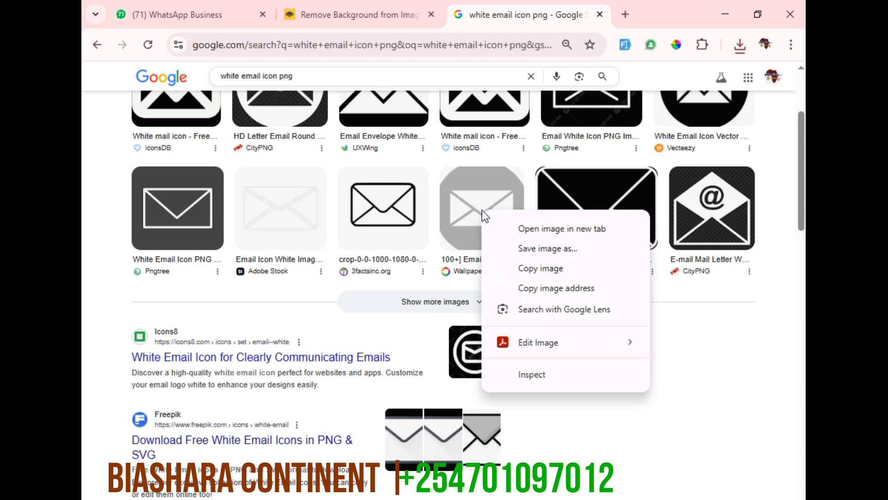
{"action": "left_click", "coordinate": [542, 250]}
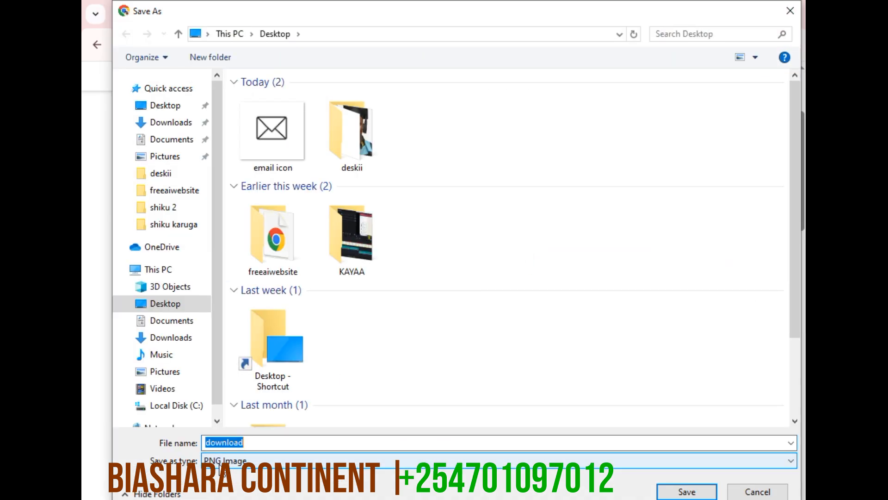
{"action": "type", "text": "white email icon"}
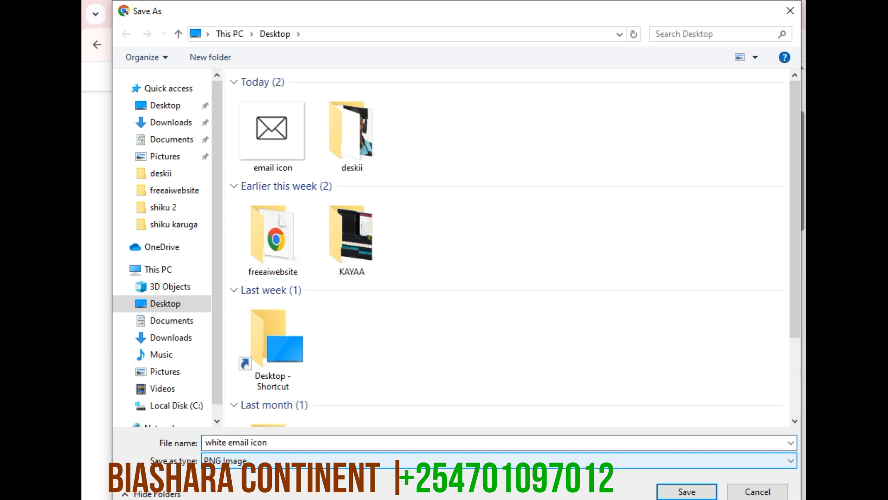
{"action": "key", "text": "Return"}
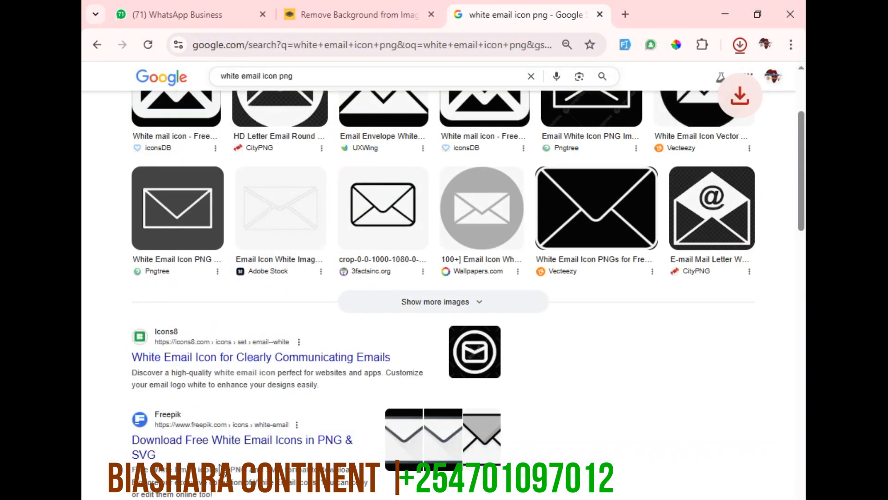
Return to the remove.bg page, upload the white email icon image and download its background-free version as the free preview
{"action": "left_click", "coordinate": [295, 23]}
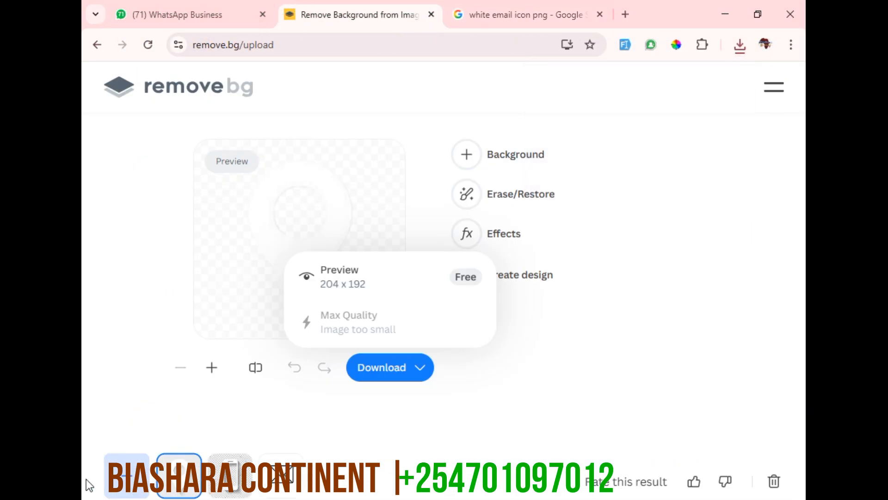
{"action": "left_click", "coordinate": [125, 471]}
{"action": "left_click", "coordinate": [268, 129]}
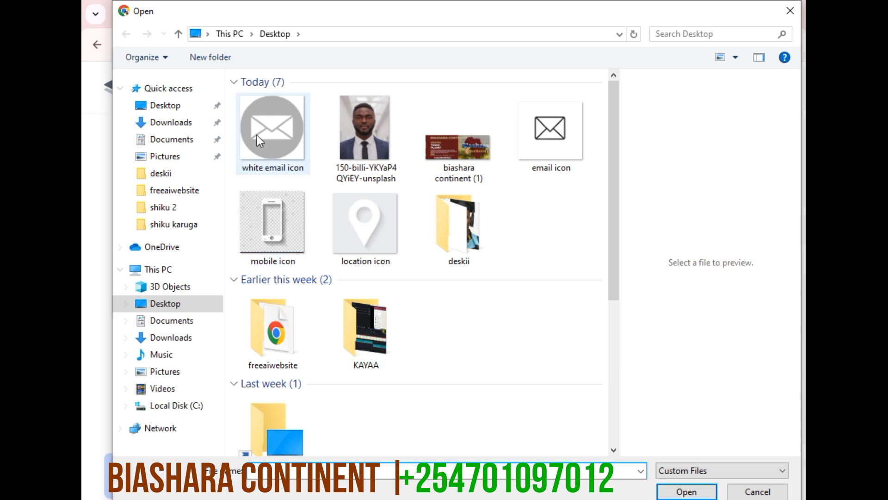
{"action": "double_click", "coordinate": [268, 129]}
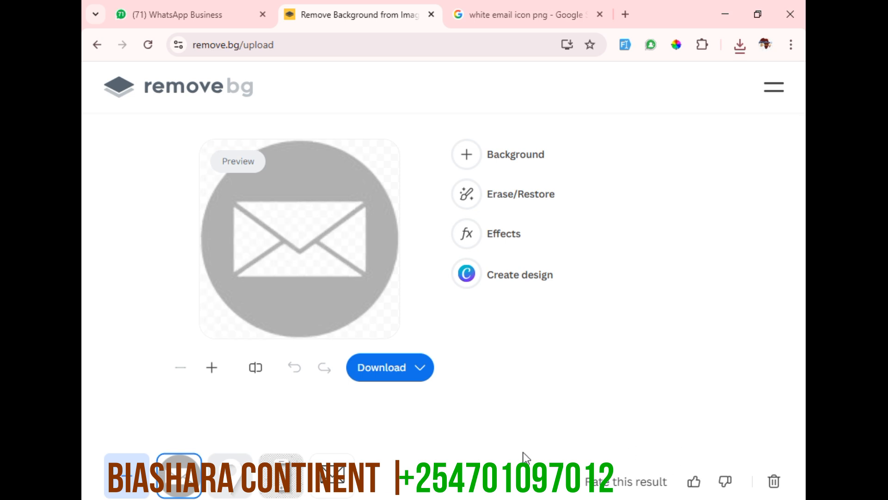
{"action": "left_click", "coordinate": [406, 377]}
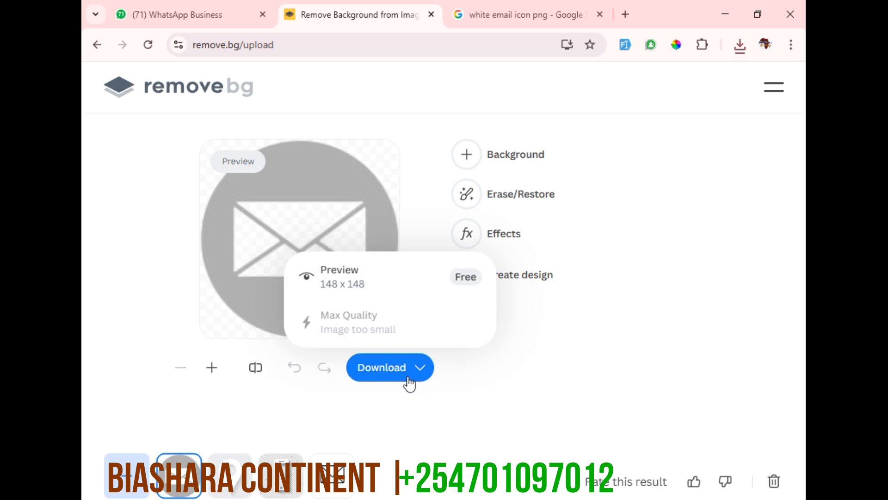
{"action": "left_click", "coordinate": [379, 296]}
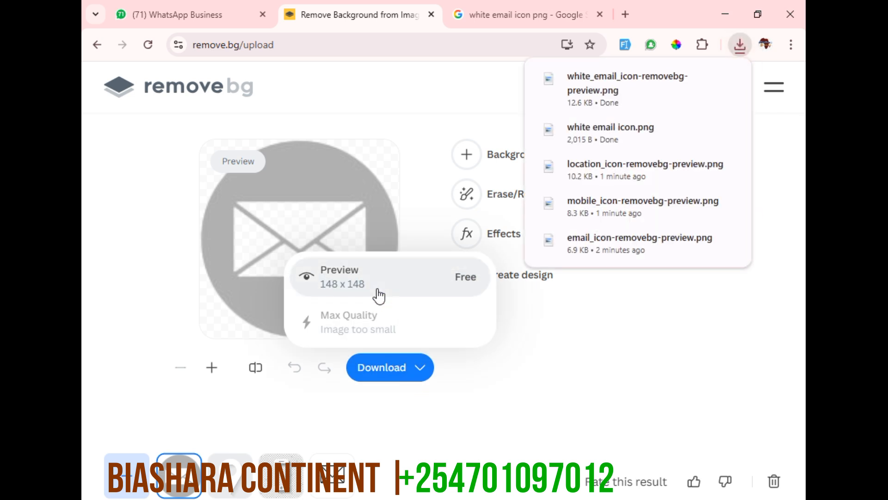
Switch to the Word document and draw an oval about 0.92 cm high and 1.02 cm wide on the sidebar below the portrait
{"action": "left_click", "coordinate": [651, 390]}
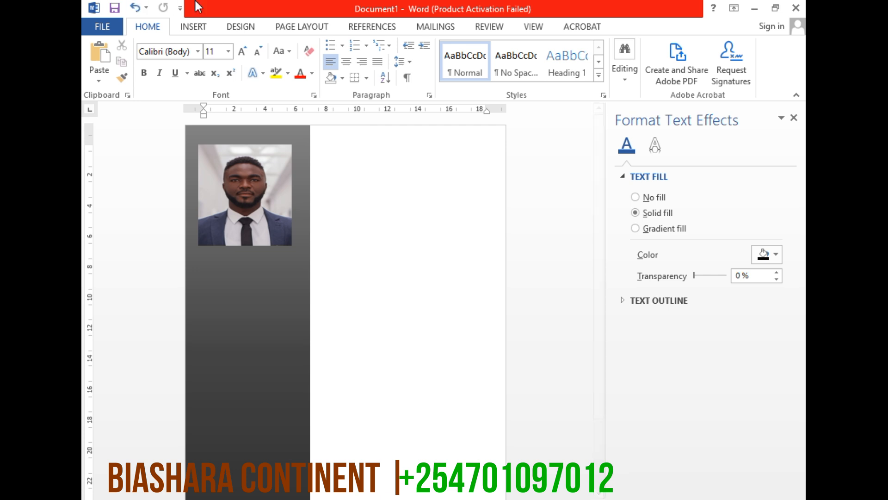
{"action": "left_click", "coordinate": [198, 29]}
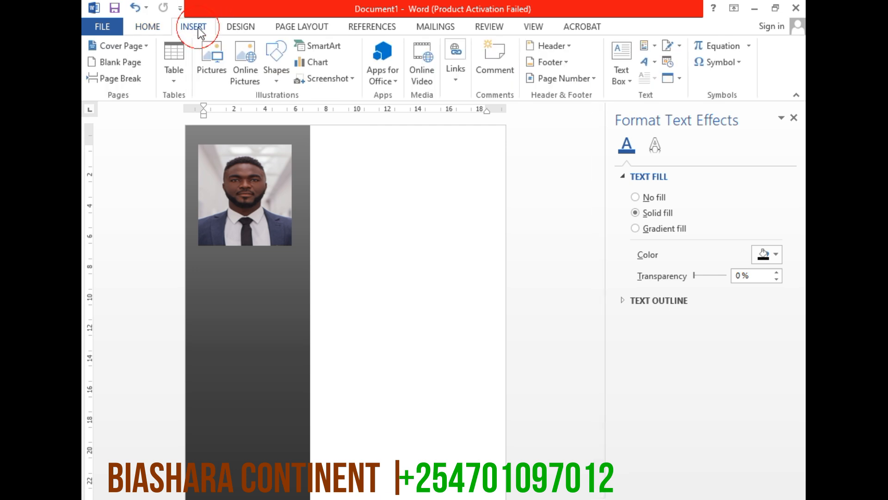
{"action": "left_click", "coordinate": [276, 80]}
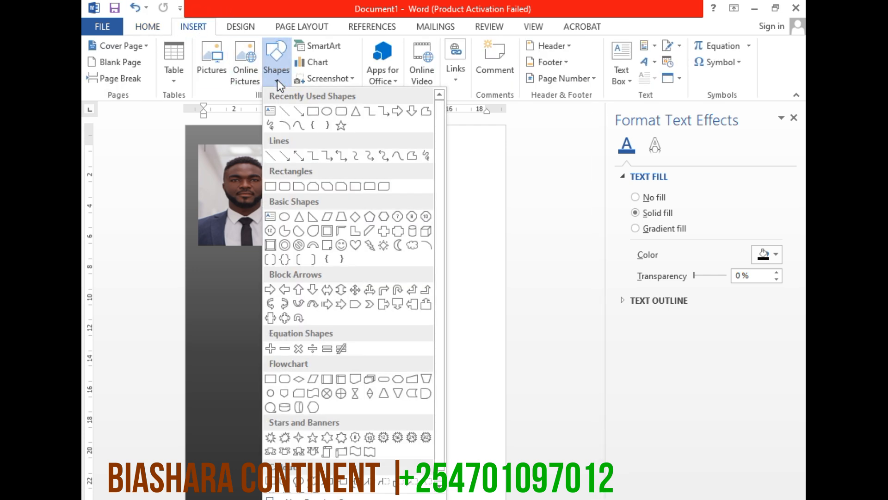
{"action": "left_click", "coordinate": [327, 111]}
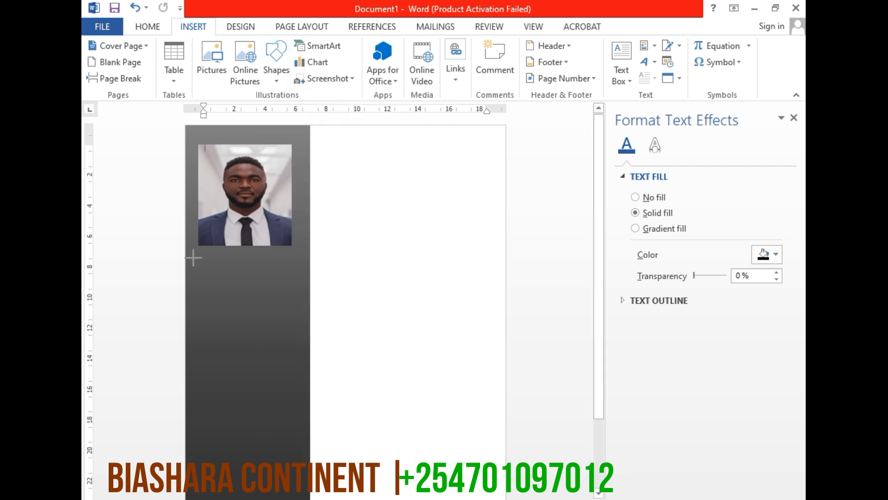
{"action": "left_click_drag", "start_coordinate": [193, 257], "coordinate": [210, 273]}
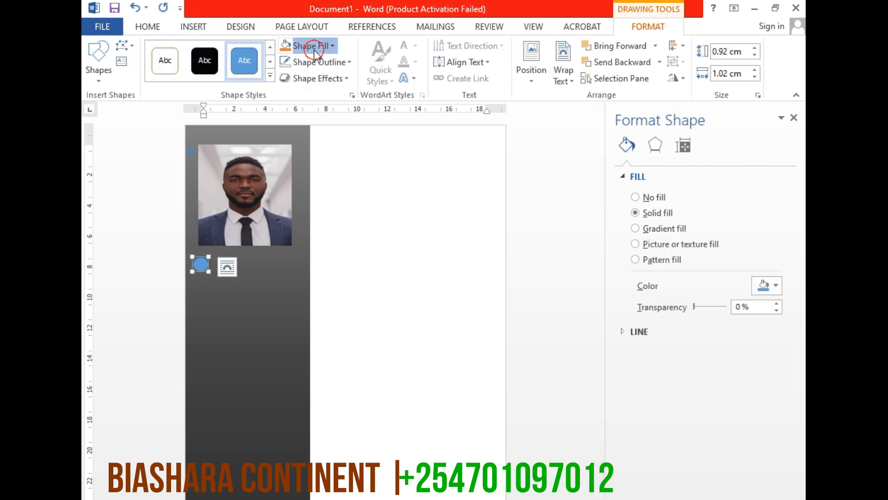
Fill the small oval below the portrait with the "location icon" picture from the Desktop folder
{"action": "left_click", "coordinate": [315, 50]}
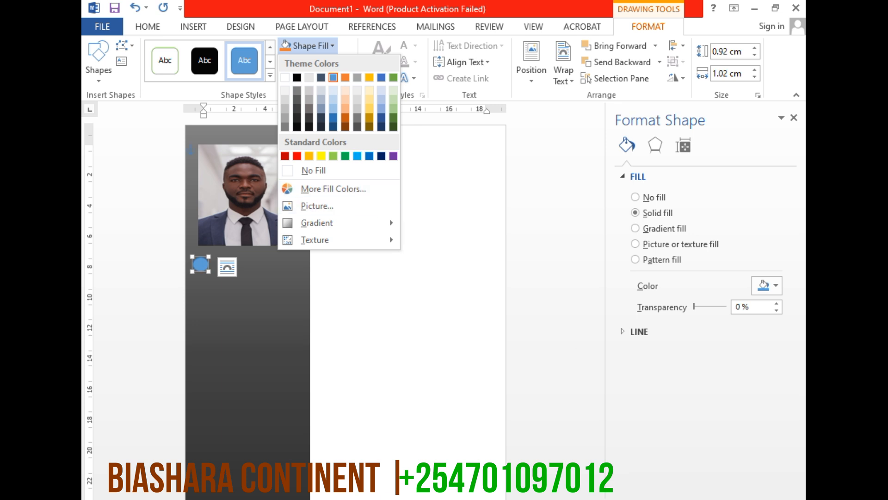
{"action": "left_click", "coordinate": [735, 499]}
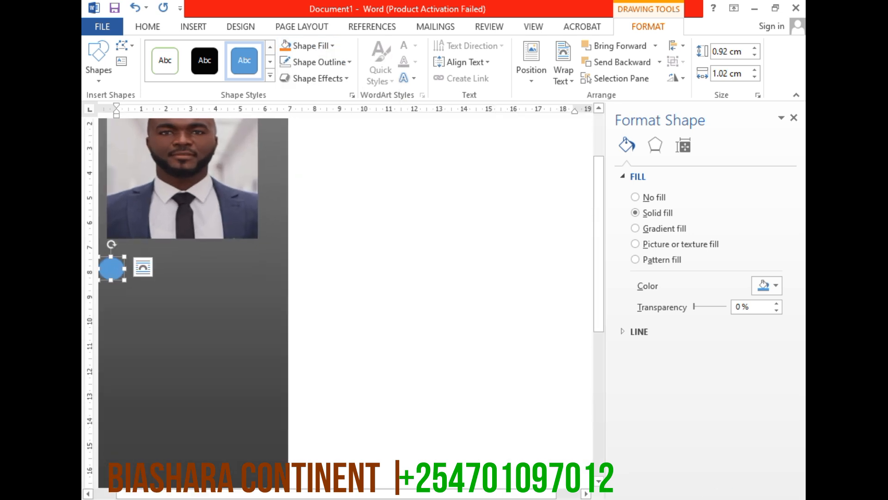
{"action": "left_click", "coordinate": [734, 499]}
{"action": "left_click_drag", "start_coordinate": [267, 496], "coordinate": [114, 497]}
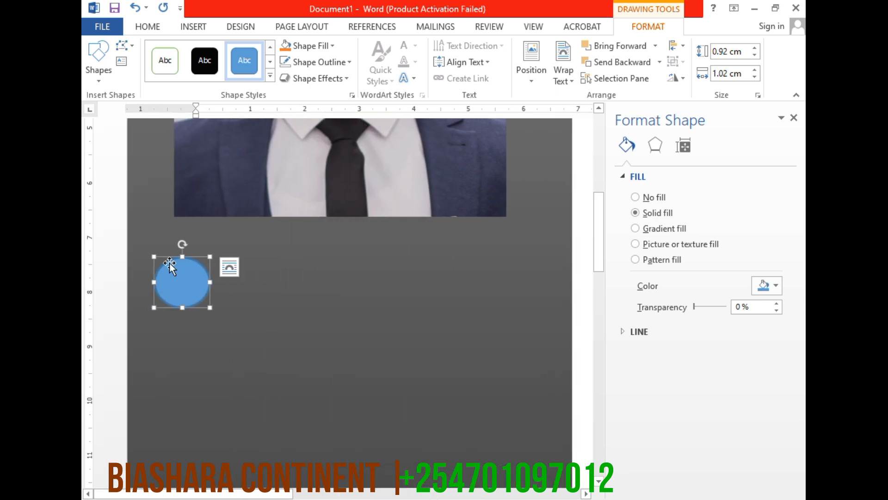
{"action": "left_click", "coordinate": [332, 46]}
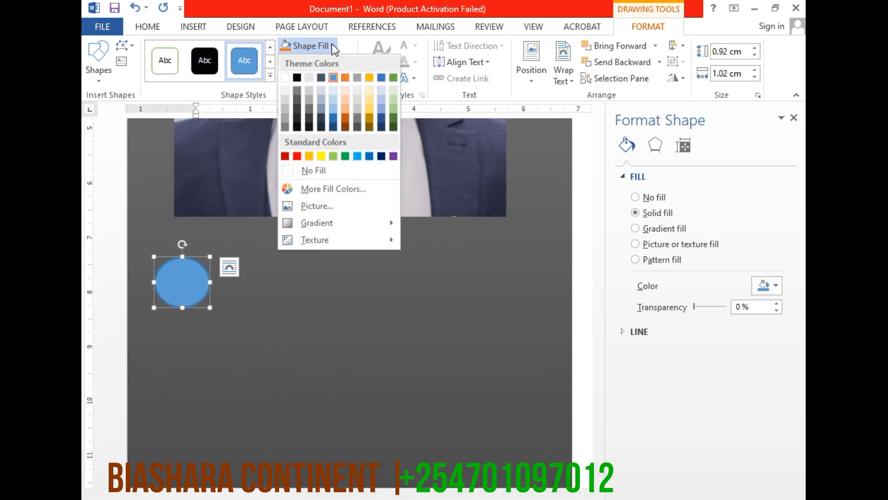
{"action": "left_click", "coordinate": [309, 206]}
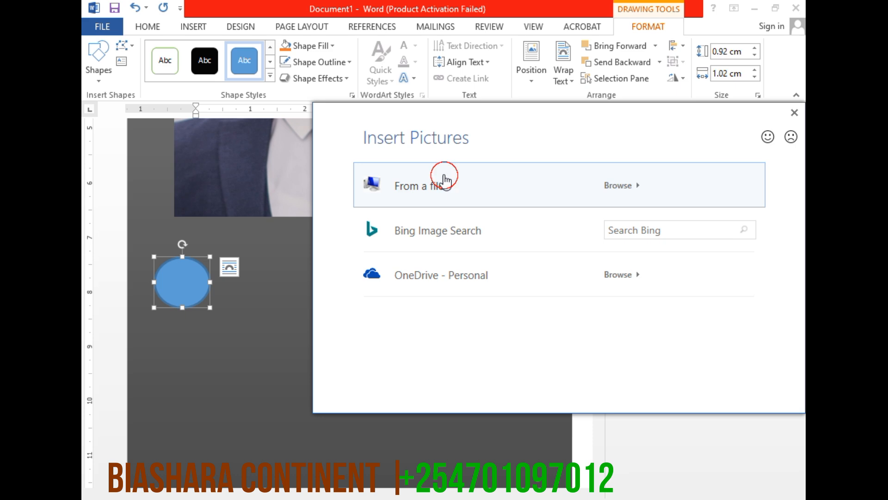
{"action": "left_click", "coordinate": [443, 175]}
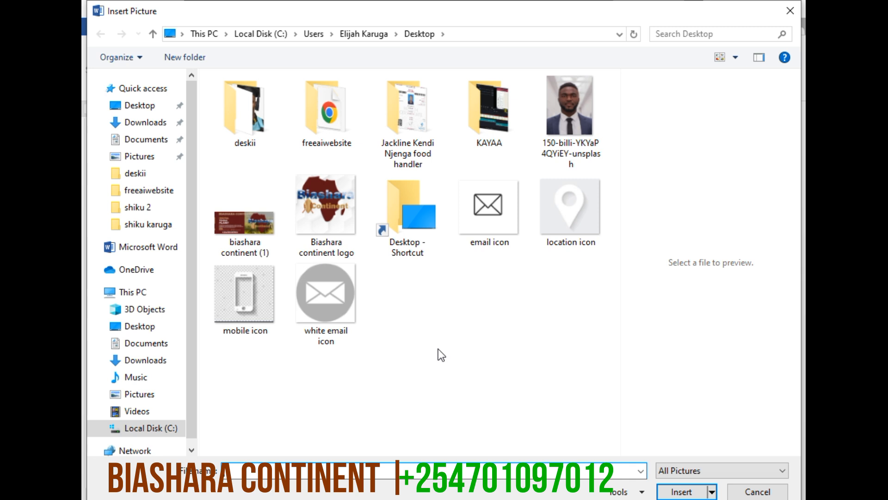
{"action": "left_click", "coordinate": [581, 215]}
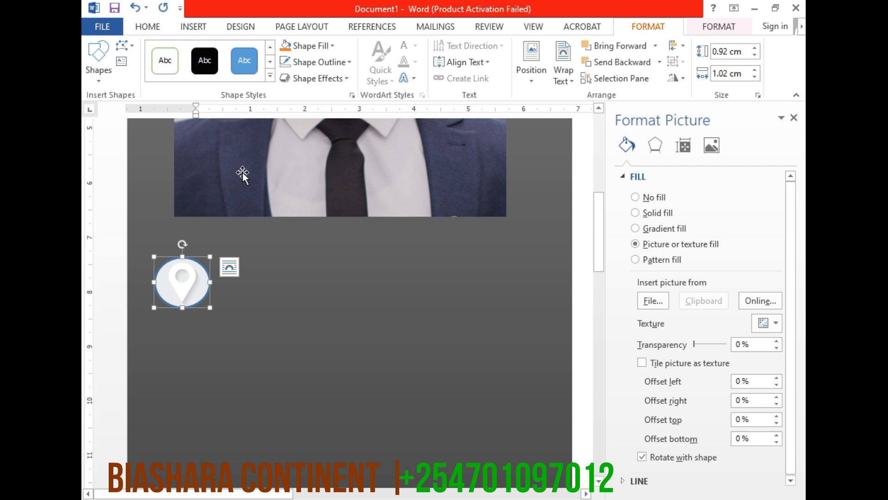
Remove the outline from the location icon oval and deselect it
{"action": "left_click", "coordinate": [329, 63]}
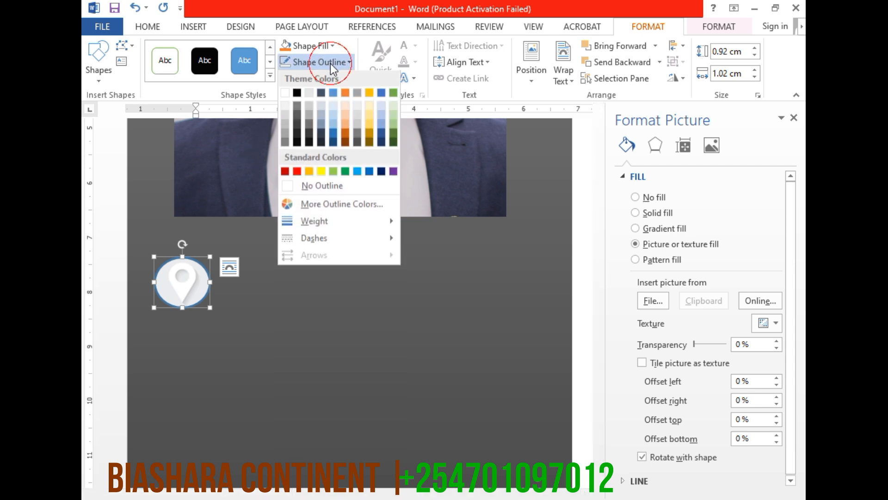
{"action": "left_click", "coordinate": [322, 187]}
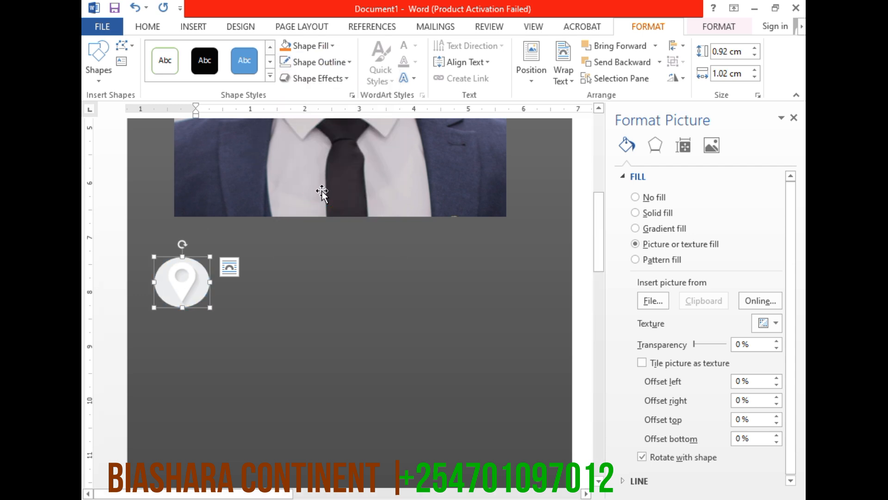
{"action": "left_click", "coordinate": [252, 288]}
Draw a text box about 0.49 cm high and 5.95 cm wide beside the location icon on the sidebar
{"action": "left_click", "coordinate": [193, 27]}
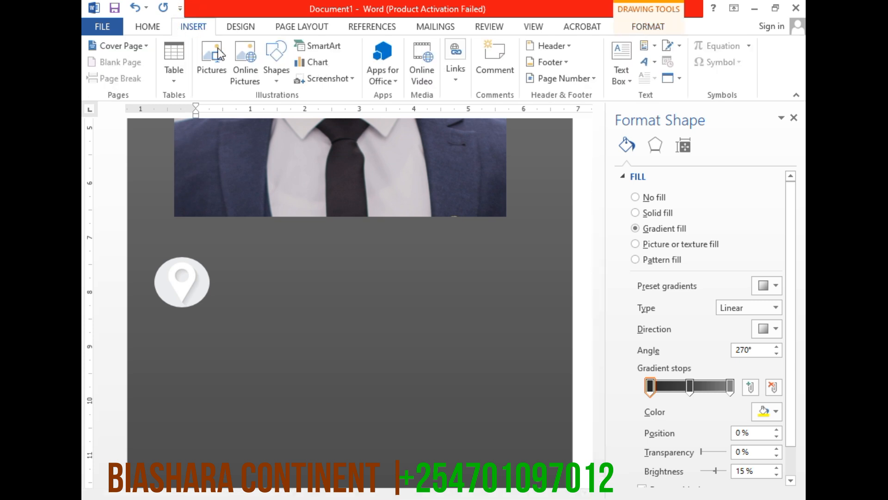
{"action": "left_click", "coordinate": [266, 74]}
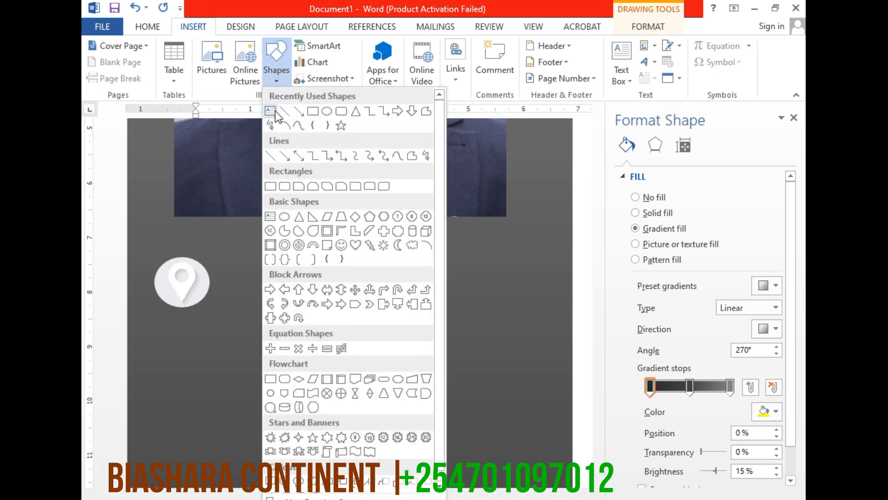
{"action": "left_click", "coordinate": [275, 111]}
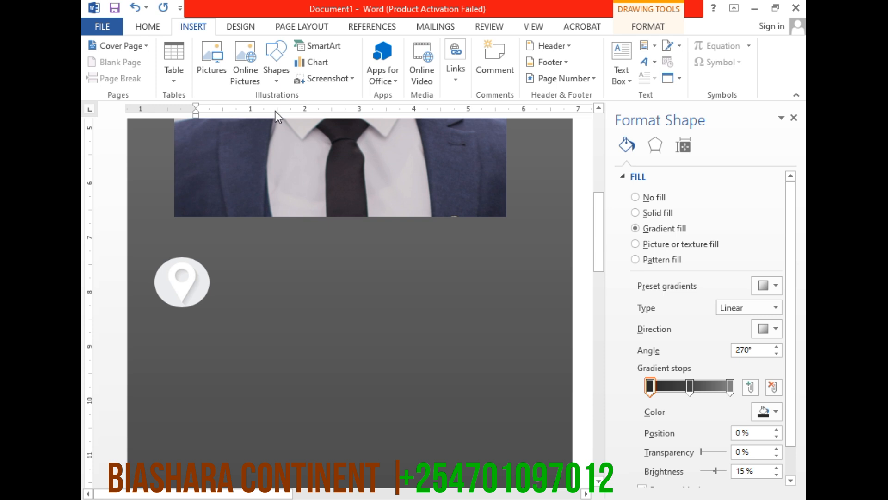
{"action": "left_click", "coordinate": [277, 78]}
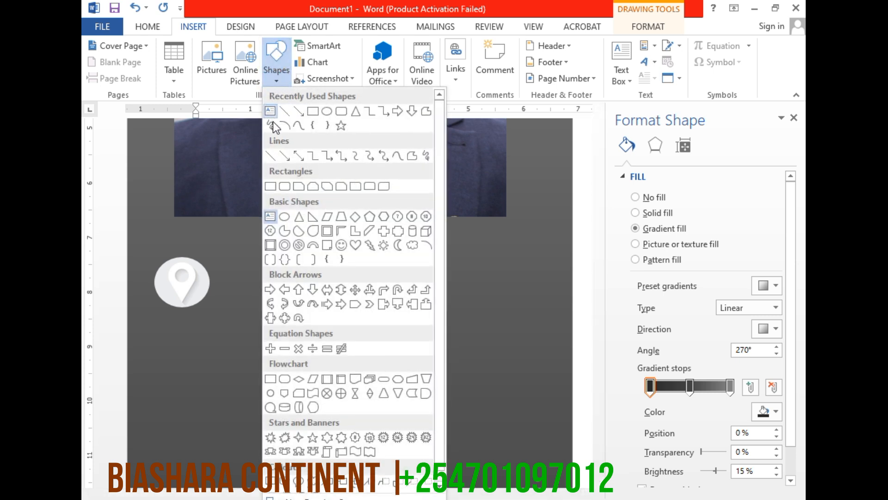
{"action": "left_click", "coordinate": [270, 111]}
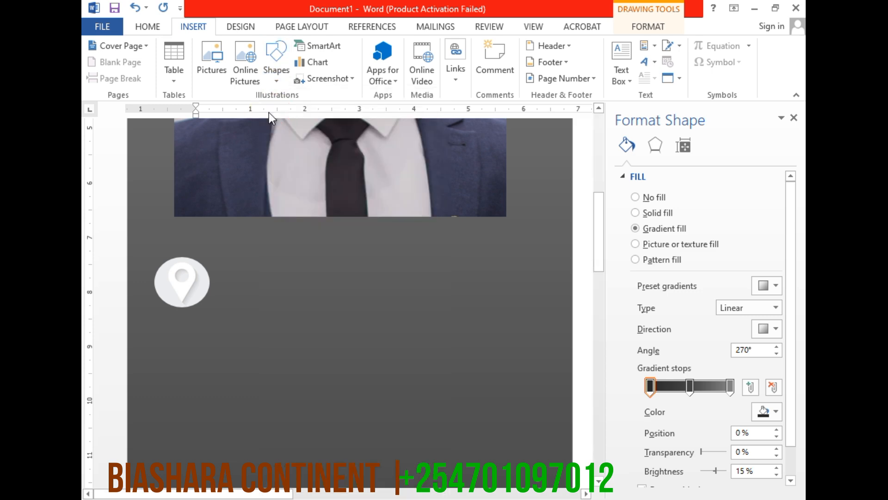
{"action": "left_click", "coordinate": [281, 69]}
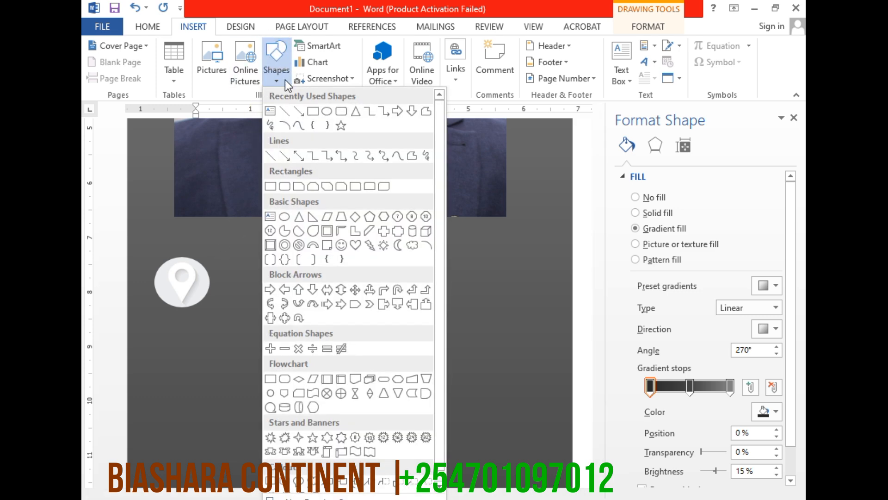
{"action": "left_click", "coordinate": [270, 111]}
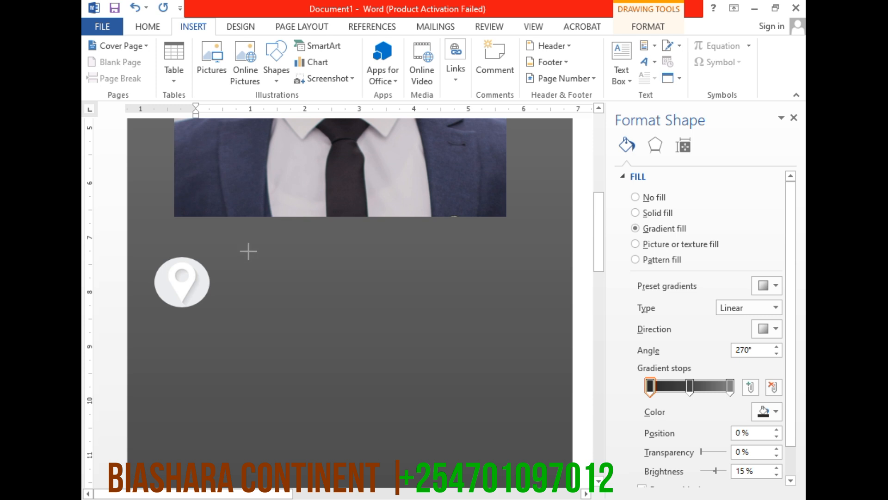
{"action": "mouse_move", "coordinate": [219, 269]}
{"action": "left_mouse_down"}
{"action": "mouse_move", "coordinate": [310, 292]}
{"action": "mouse_move", "coordinate": [504, 303]}
{"action": "mouse_move", "coordinate": [544, 296]}
{"action": "left_mouse_up"}
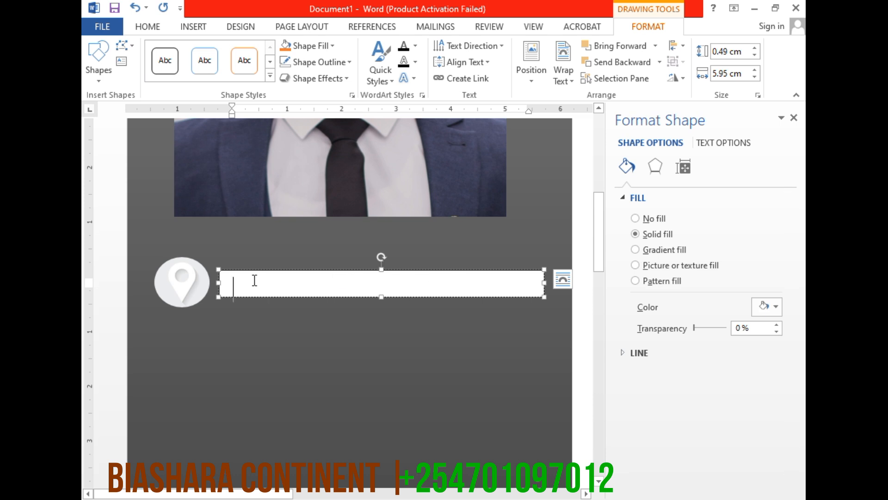
Enter "Doha, Qatar" in the text box and enlarge the box to about 0.67 cm high so the text fits
{"action": "type", "text": "Doha"}
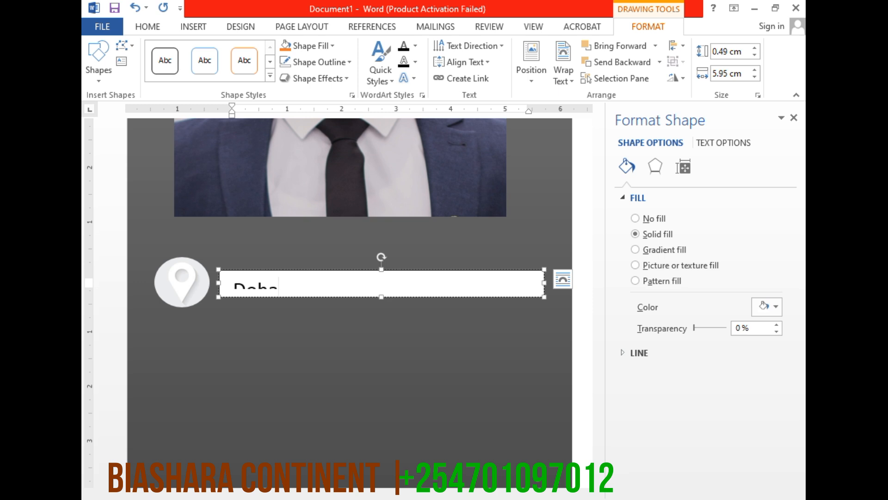
{"action": "type", "text": ", Qatar"}
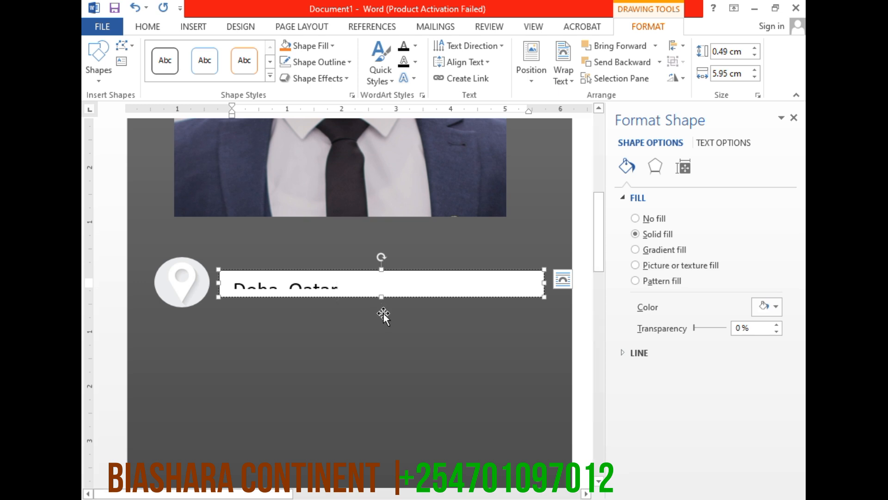
{"action": "left_click_drag", "start_coordinate": [382, 268], "coordinate": [382, 261]}
{"action": "left_click", "coordinate": [286, 283]}
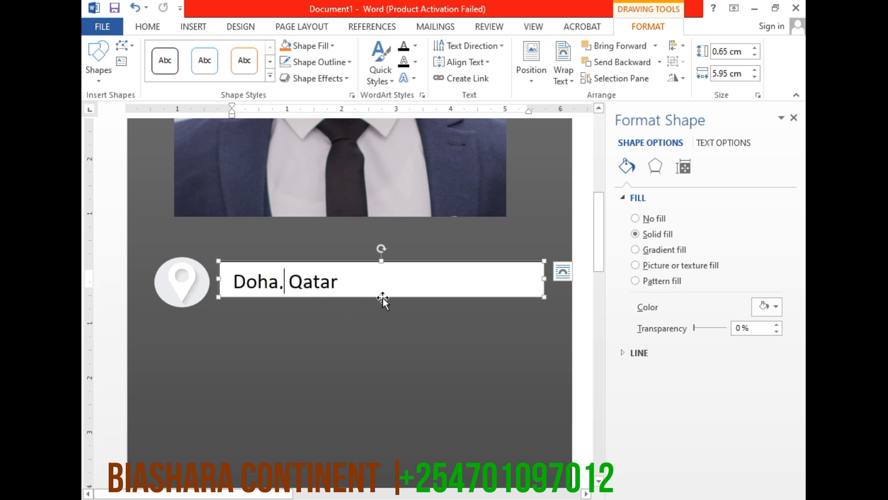
{"action": "left_click_drag", "start_coordinate": [381, 299], "coordinate": [380, 300]}
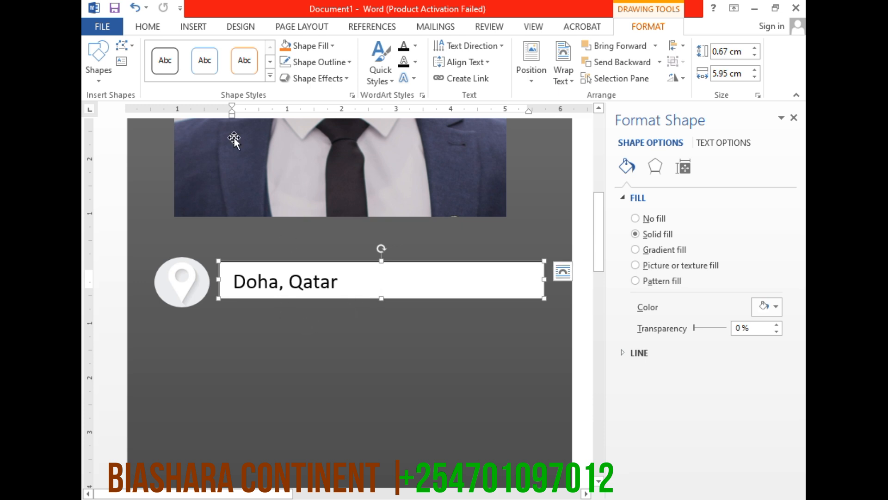
Remove both the fill and the outline from the "Doha, Qatar" text box
{"action": "left_click", "coordinate": [333, 46]}
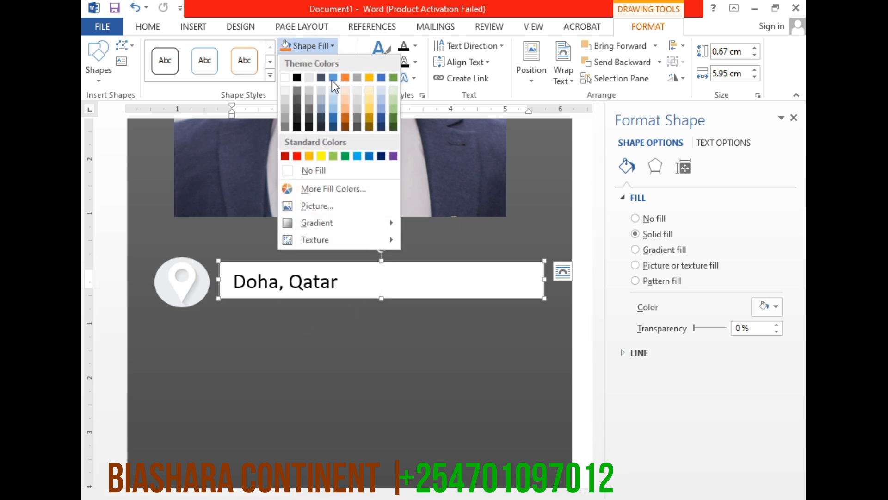
{"action": "left_click", "coordinate": [306, 171]}
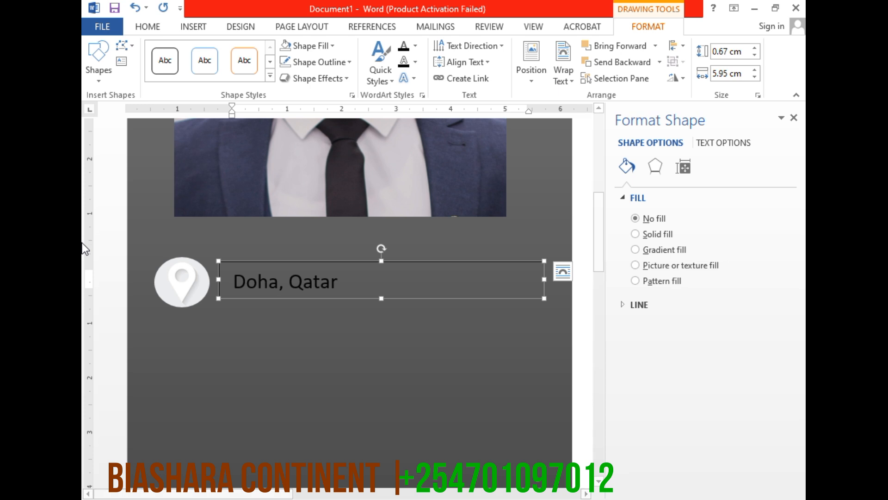
{"action": "left_click", "coordinate": [320, 62]}
{"action": "left_click", "coordinate": [305, 187]}
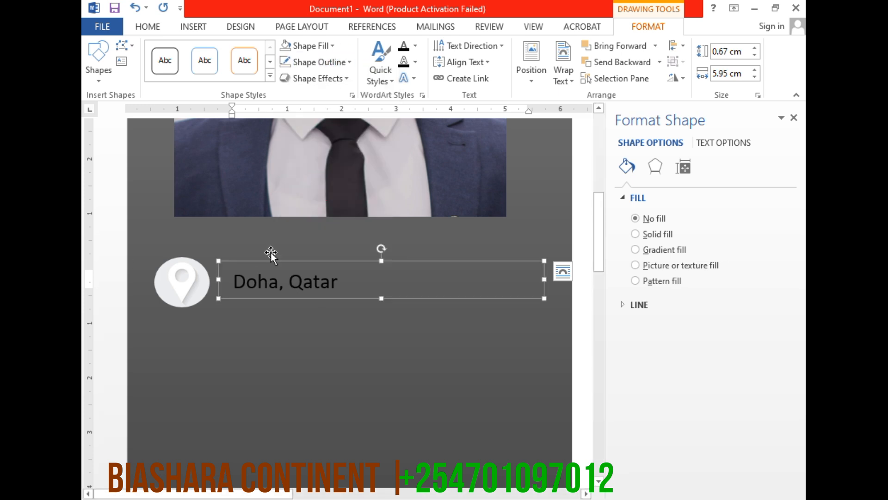
Change the font colour of the "Doha, Qatar" text to white and deselect the text box
{"action": "triple_click", "coordinate": [266, 284]}
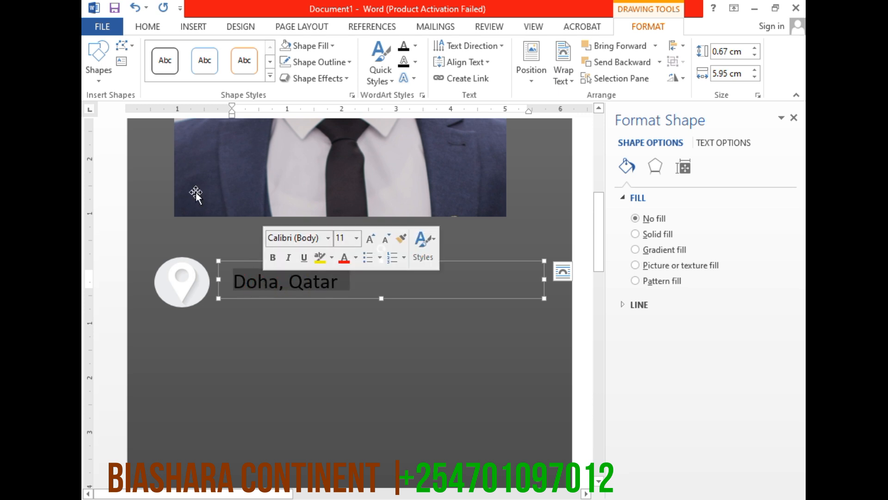
{"action": "left_click", "coordinate": [147, 26]}
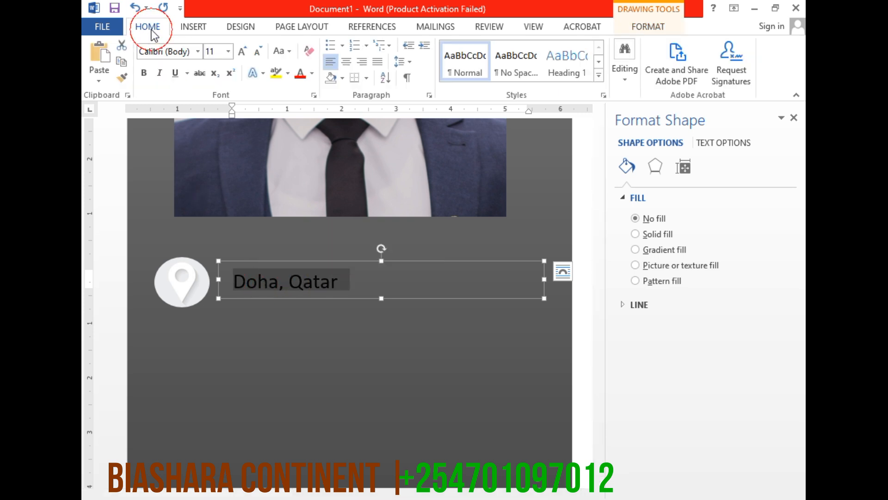
{"action": "left_click", "coordinate": [312, 73]}
{"action": "left_click", "coordinate": [299, 122]}
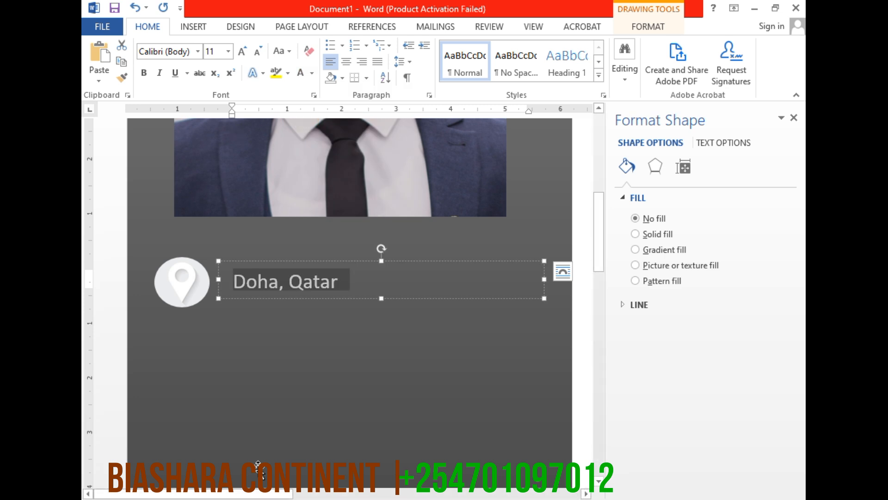
{"action": "left_click", "coordinate": [336, 482]}
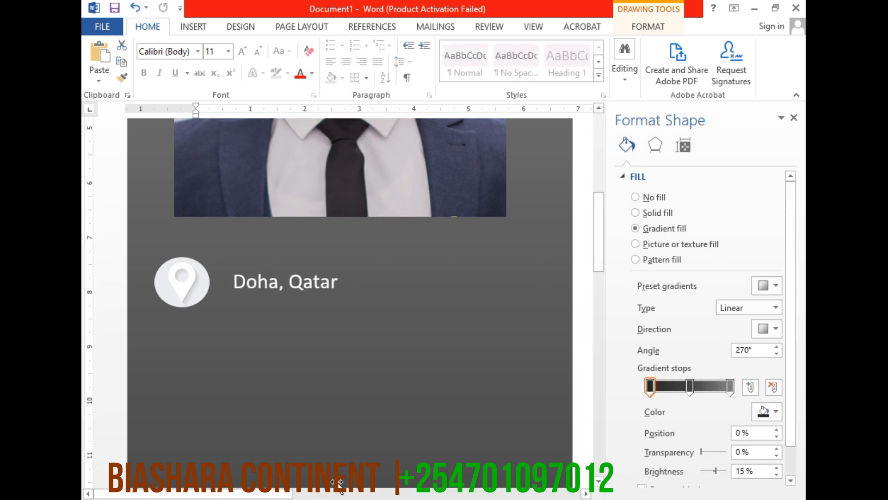
Increase the "Doha, Qatar" text to size 12 and enlarge its text box to about 0.69 cm high
{"action": "left_click", "coordinate": [326, 282]}
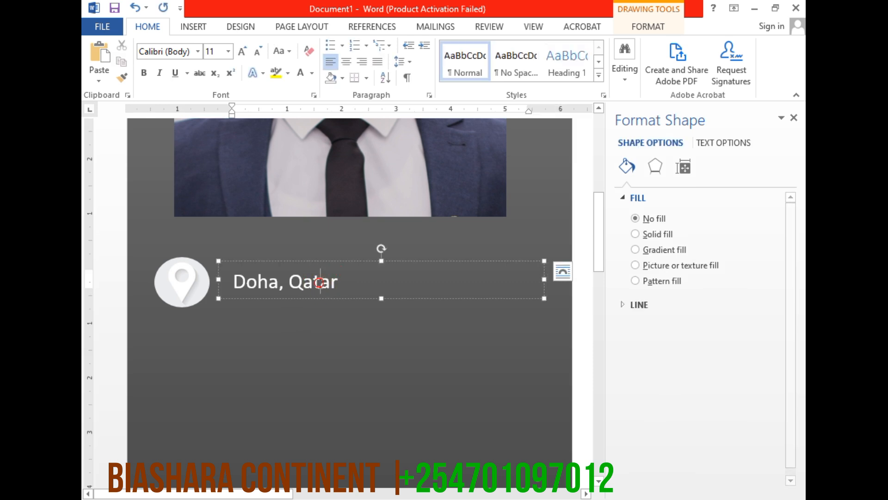
{"action": "triple_click", "coordinate": [318, 282]}
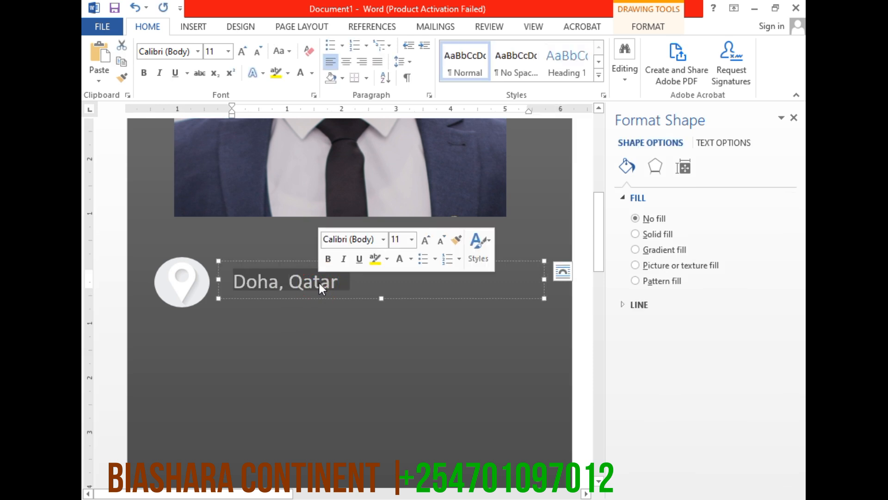
{"action": "left_click", "coordinate": [242, 52]}
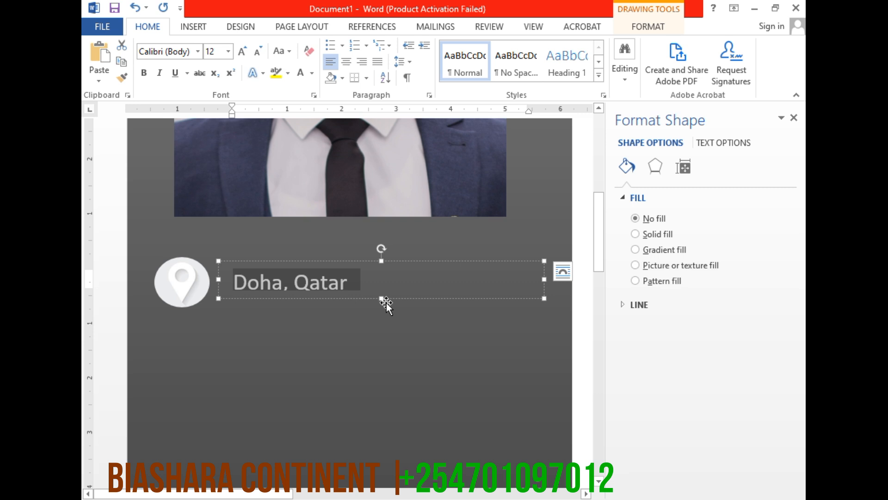
{"action": "left_click_drag", "start_coordinate": [382, 299], "coordinate": [381, 307]}
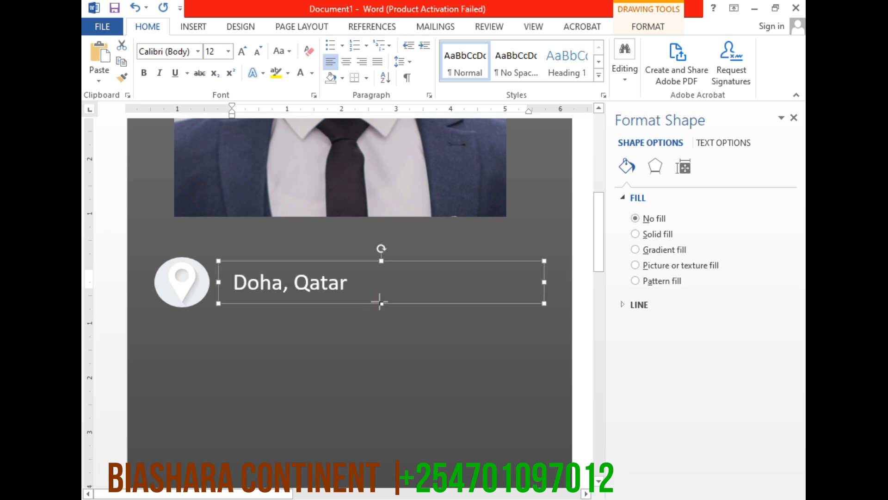
{"action": "left_click", "coordinate": [273, 371]}
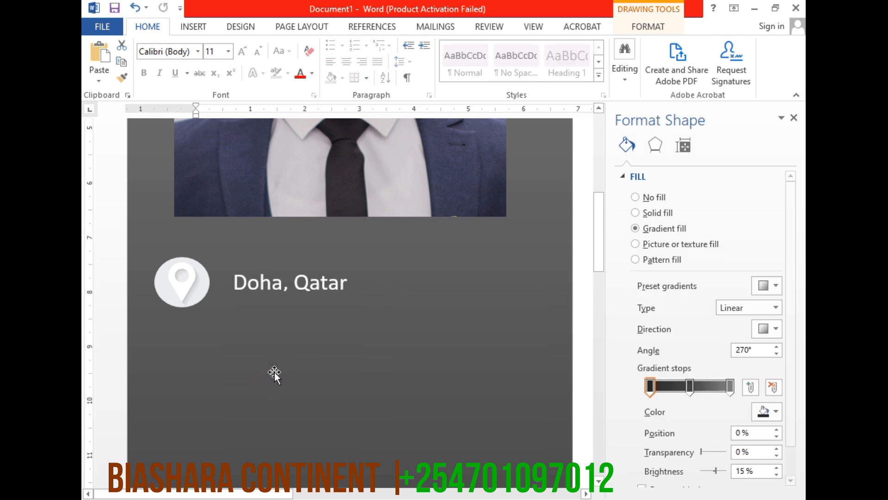
Place a copy of the location icon circle directly below the original on the sidebar
{"action": "left_click", "coordinate": [190, 294]}
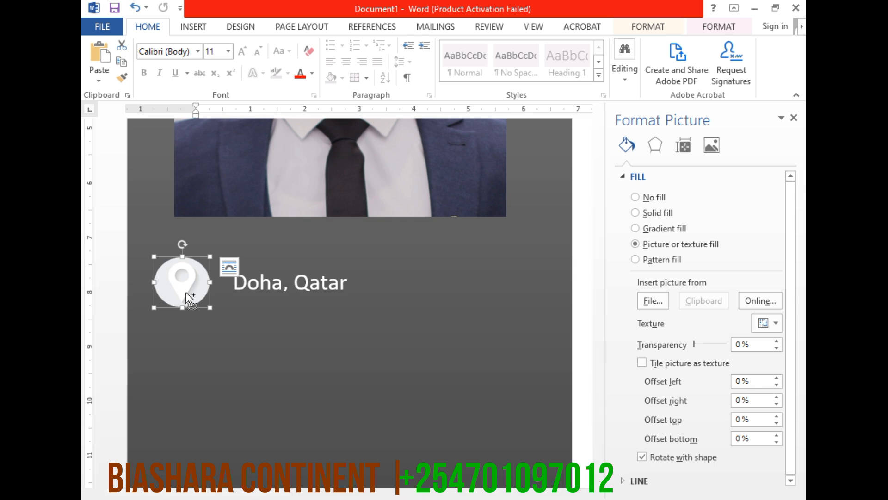
{"action": "left_click_drag", "start_coordinate": [180, 286], "coordinate": [152, 327]}
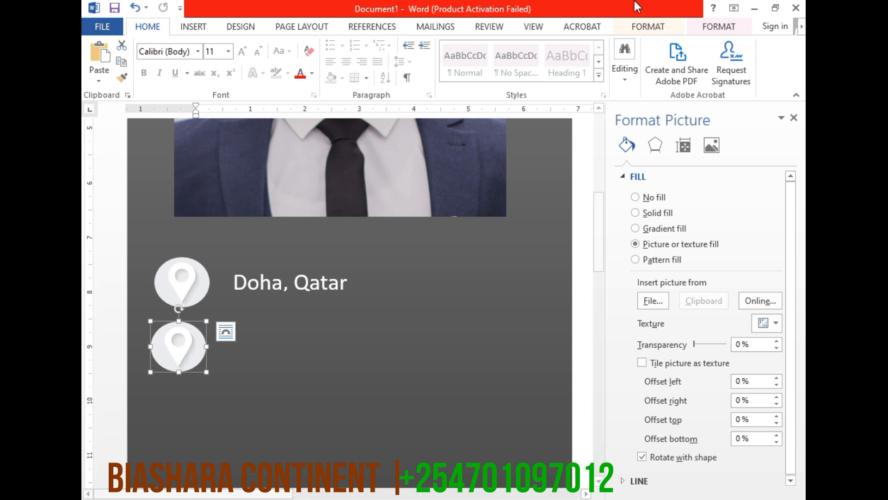
Fill the copied icon circle with the "mobile icon" picture from the Desktop folder
{"action": "left_click", "coordinate": [647, 27]}
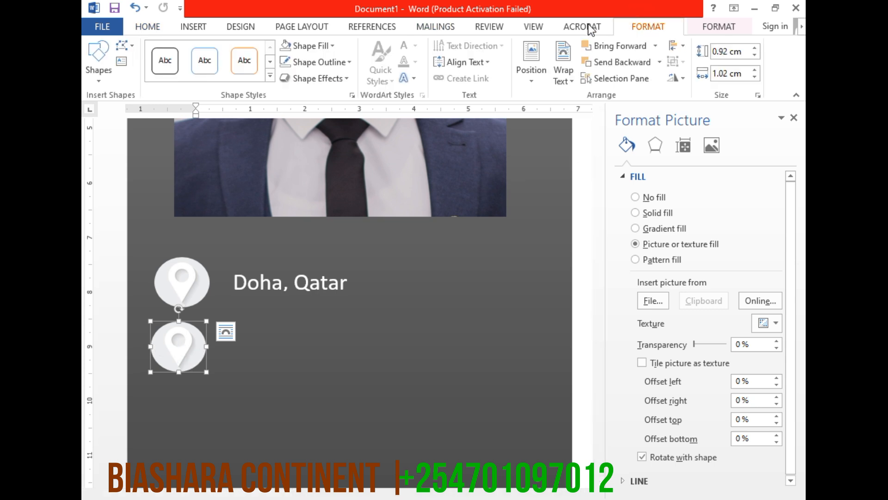
{"action": "left_click", "coordinate": [331, 46]}
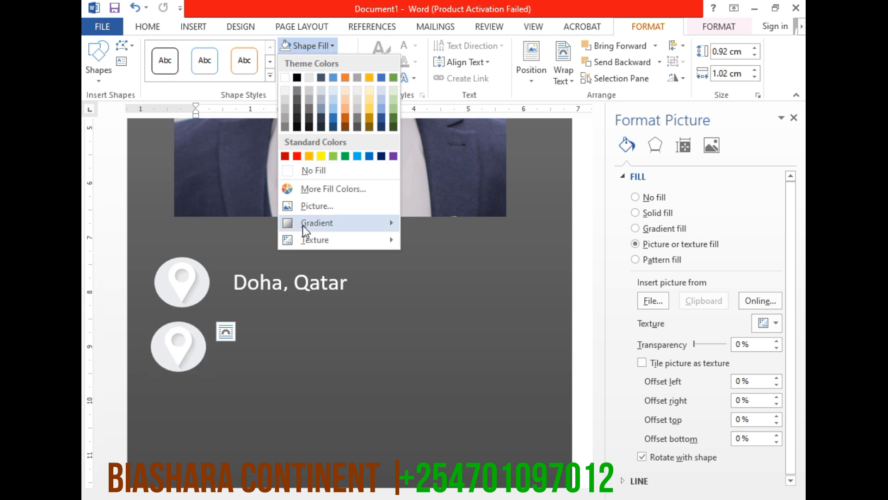
{"action": "left_click", "coordinate": [303, 206]}
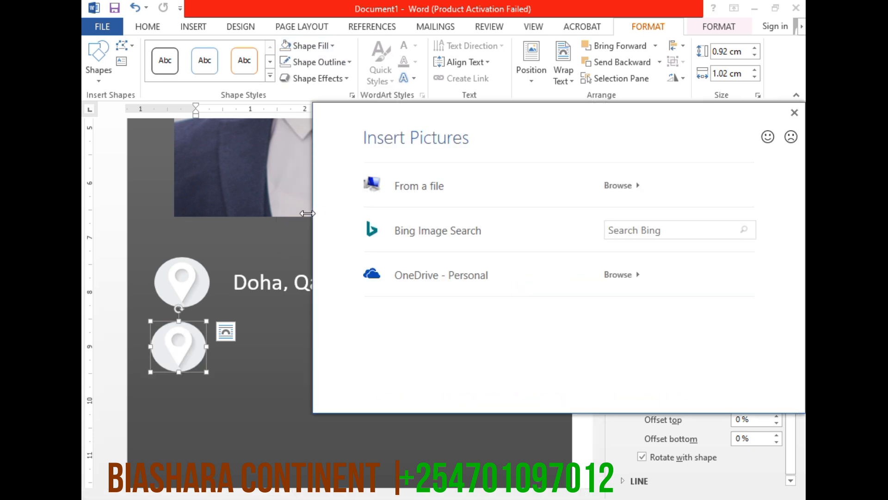
{"action": "left_click", "coordinate": [422, 186]}
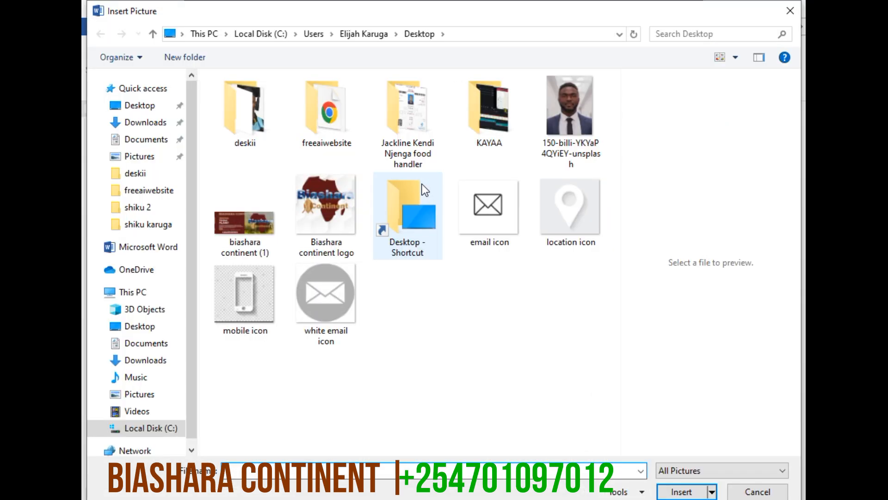
{"action": "left_click", "coordinate": [242, 301]}
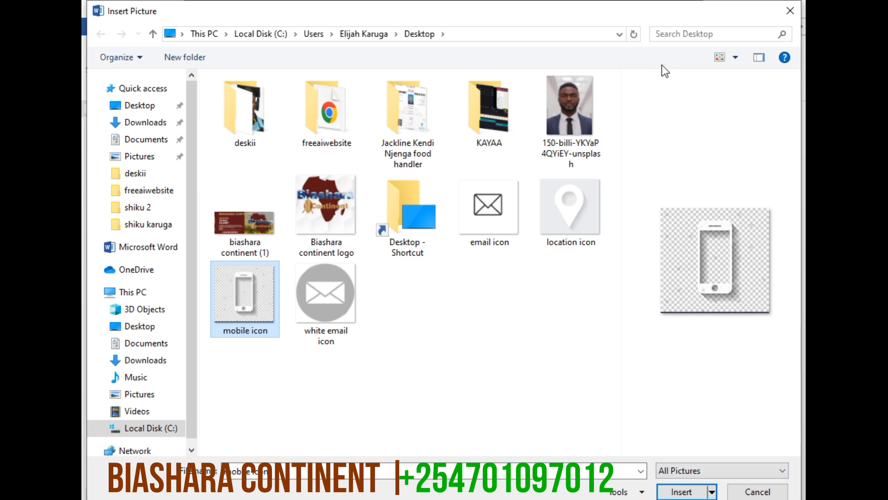
{"action": "key", "text": "Return"}
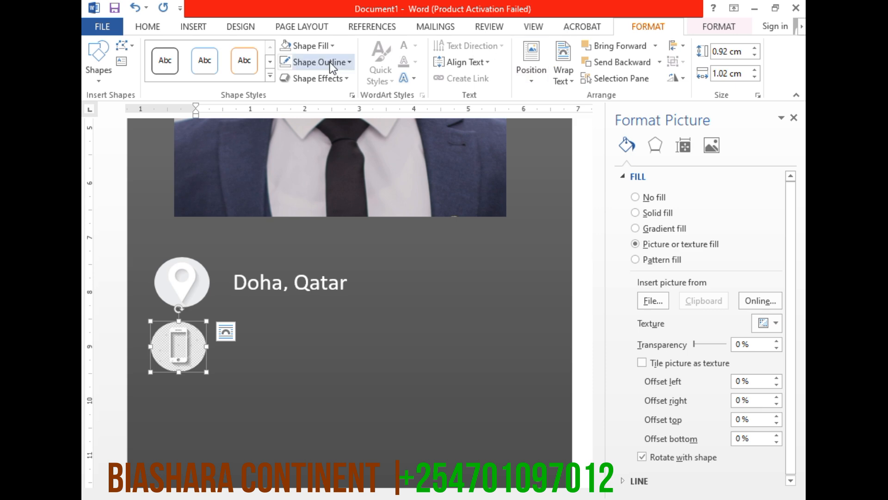
Fill the lower icon circle with the transparent picture "mobile_icon-removebg-preview" from the Downloads folder
{"action": "left_click", "coordinate": [332, 46]}
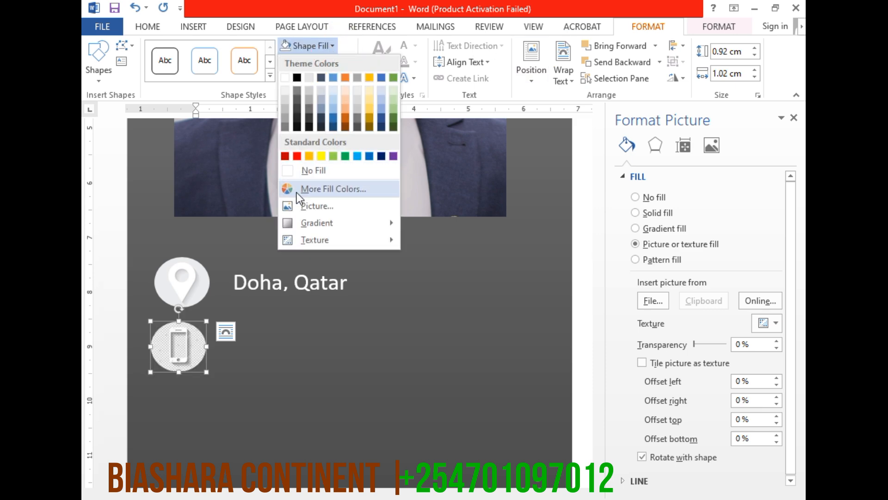
{"action": "left_click", "coordinate": [310, 207]}
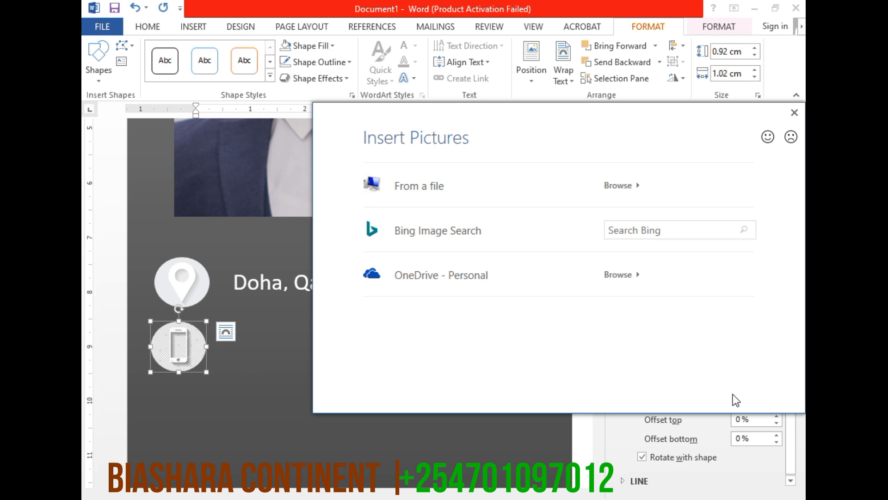
{"action": "left_click", "coordinate": [401, 187]}
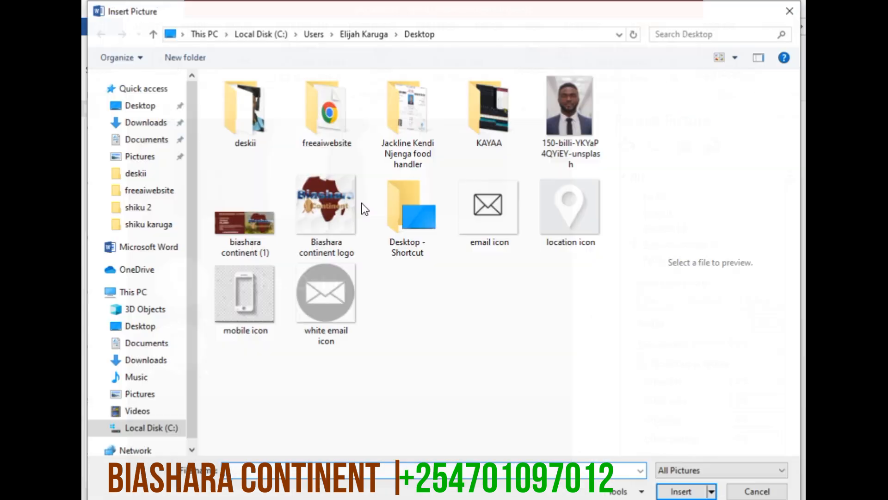
{"action": "left_click", "coordinate": [146, 122]}
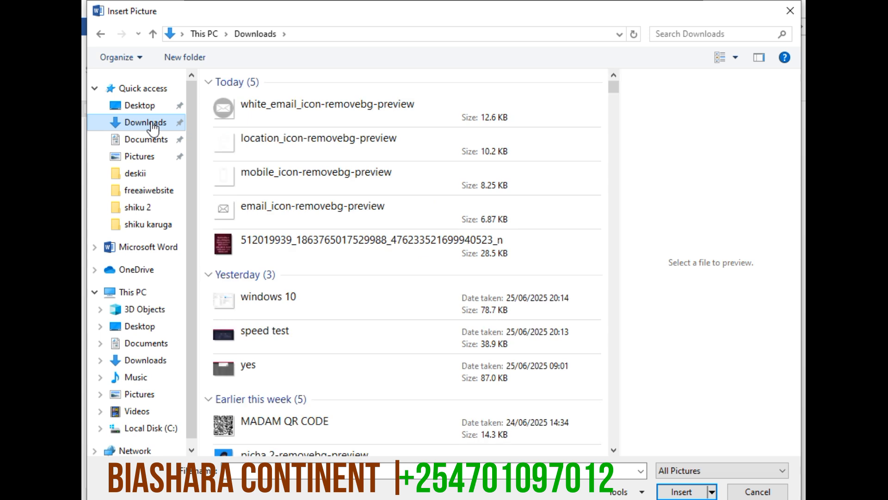
{"action": "left_click", "coordinate": [276, 185]}
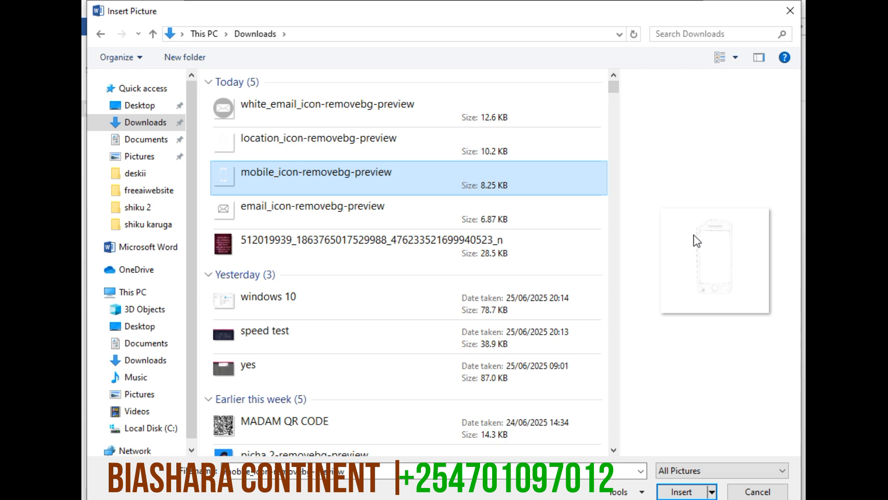
{"action": "key", "text": "Return"}
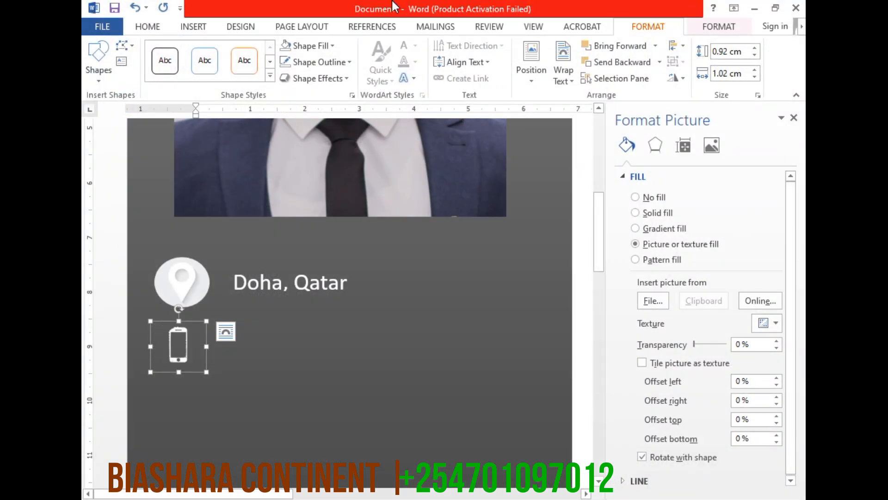
{"action": "left_click", "coordinate": [273, 433]}
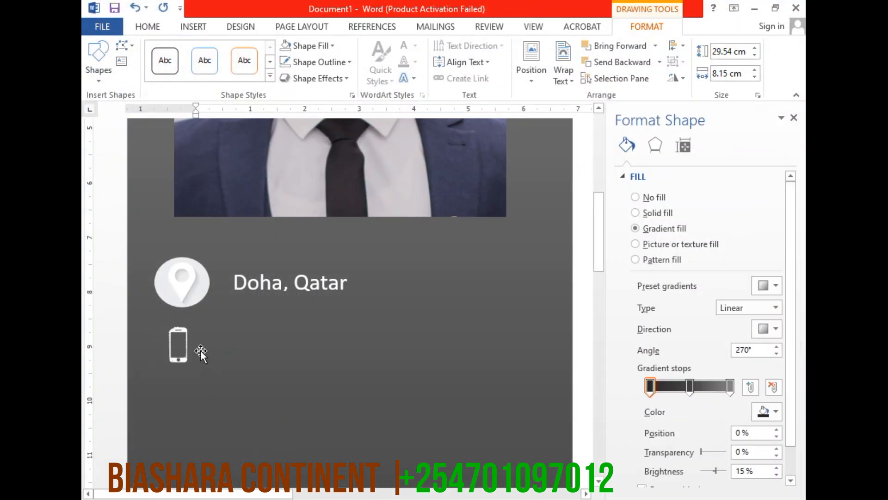
{"action": "left_click", "coordinate": [188, 351]}
{"action": "left_click", "coordinate": [268, 338]}
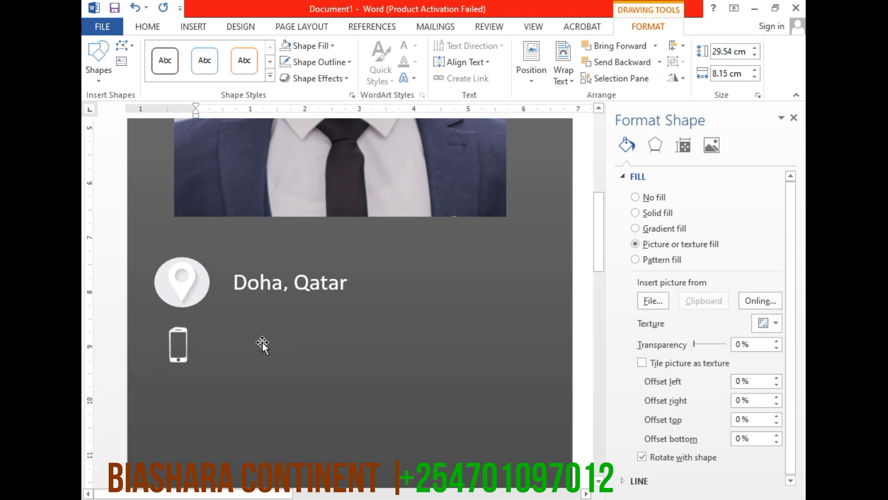
{"action": "left_click", "coordinate": [187, 346]}
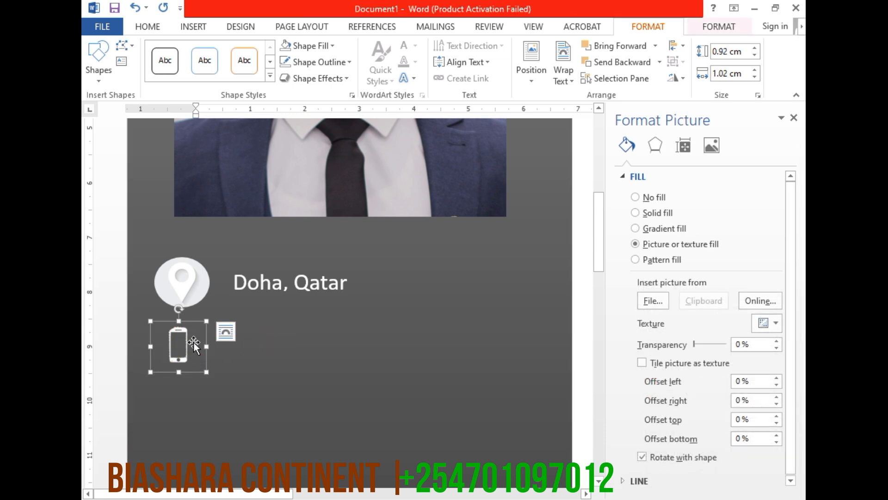
Copy the "Doha, Qatar" text box, paste it and position the copy beside the mobile icon, aligned under the original
{"action": "left_click", "coordinate": [359, 288]}
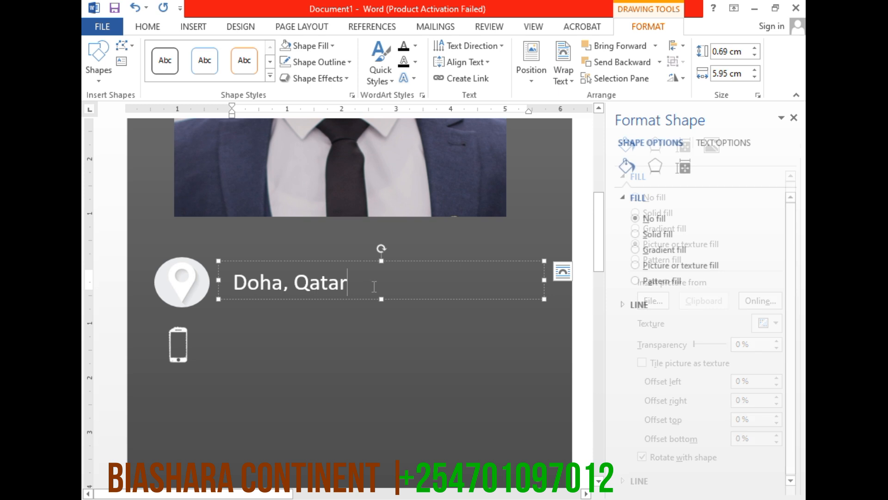
{"action": "left_click", "coordinate": [351, 298]}
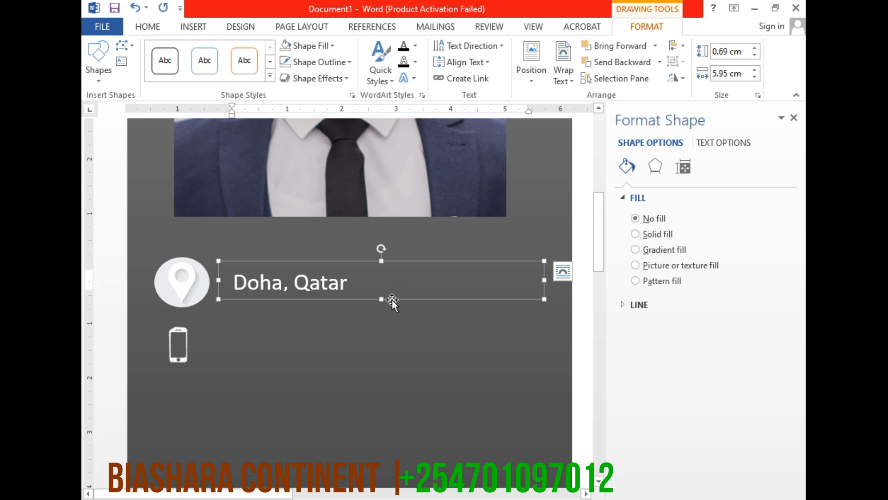
{"action": "key", "text": "ctrl"}
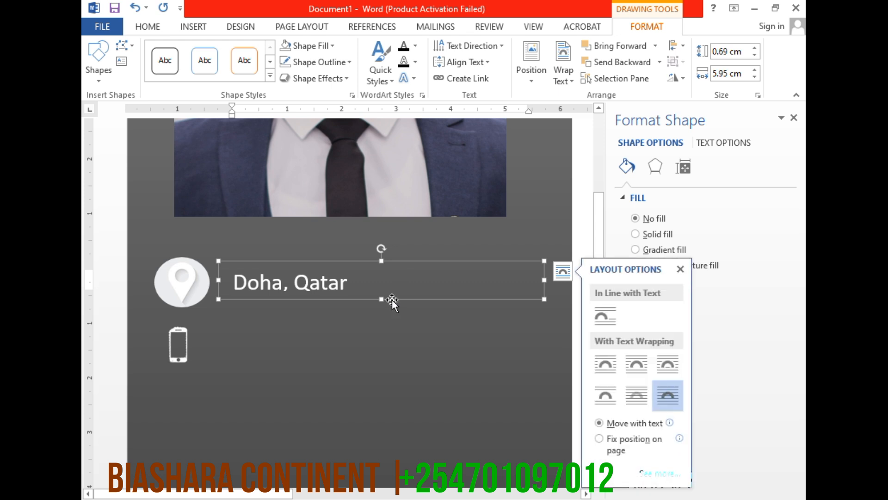
{"action": "right_click", "coordinate": [393, 299]}
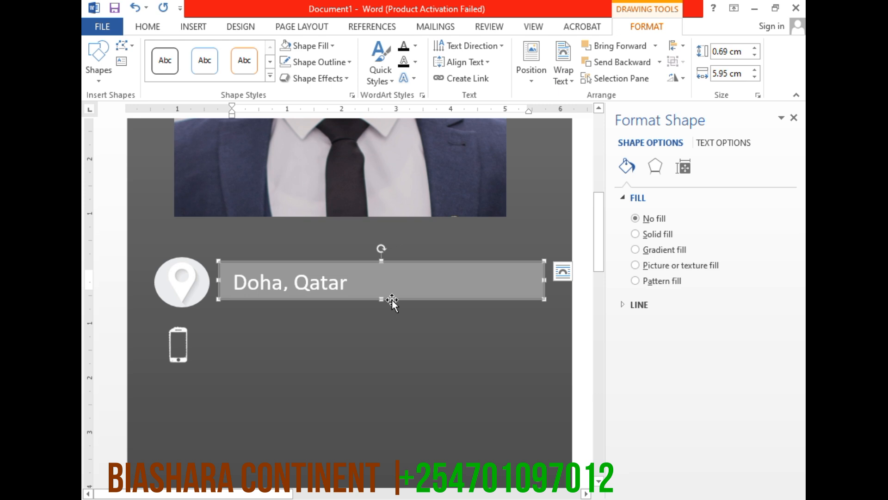
{"action": "right_click", "coordinate": [452, 294]}
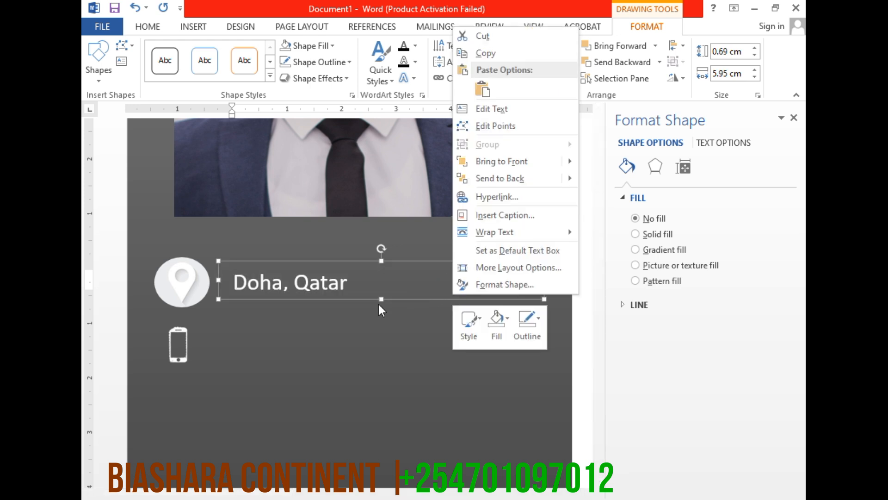
{"action": "left_click", "coordinate": [485, 53]}
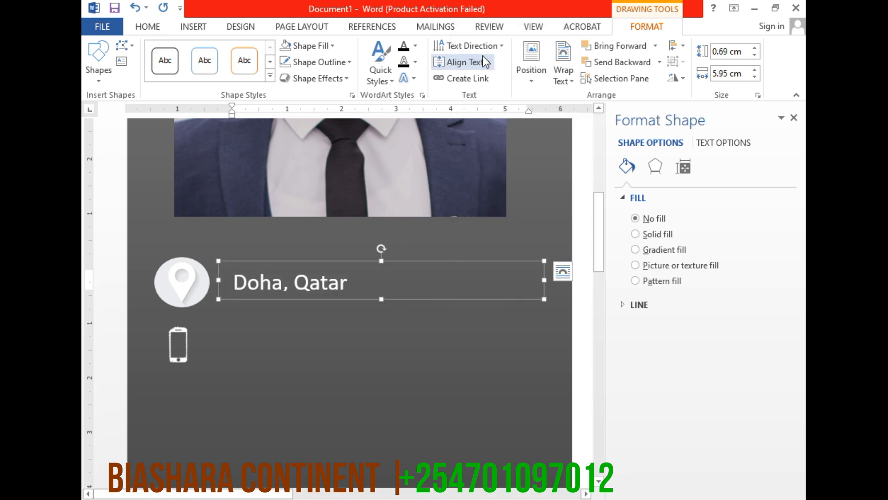
{"action": "left_click", "coordinate": [254, 350]}
{"action": "right_click", "coordinate": [254, 350]}
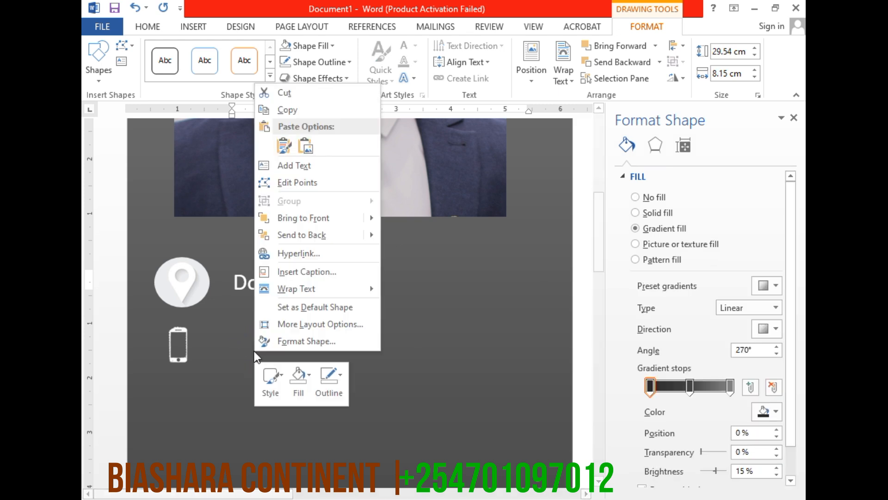
{"action": "left_click", "coordinate": [279, 148]}
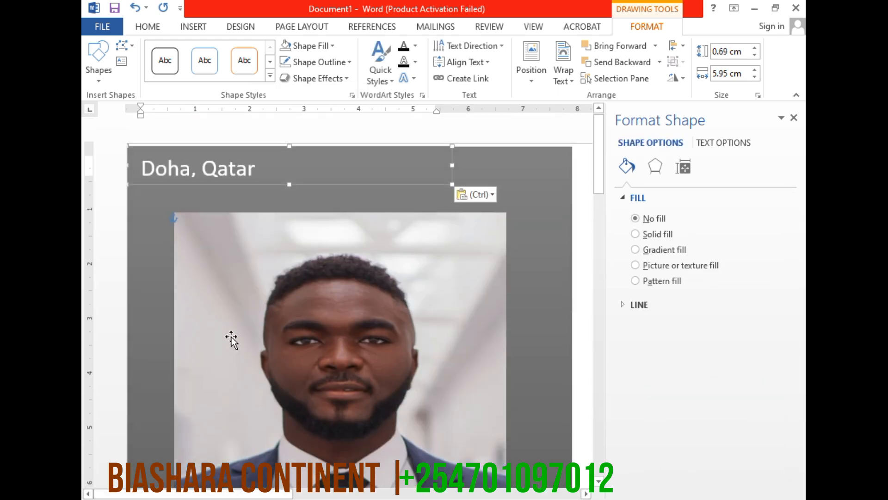
{"action": "left_click_drag", "start_coordinate": [370, 183], "coordinate": [463, 332]}
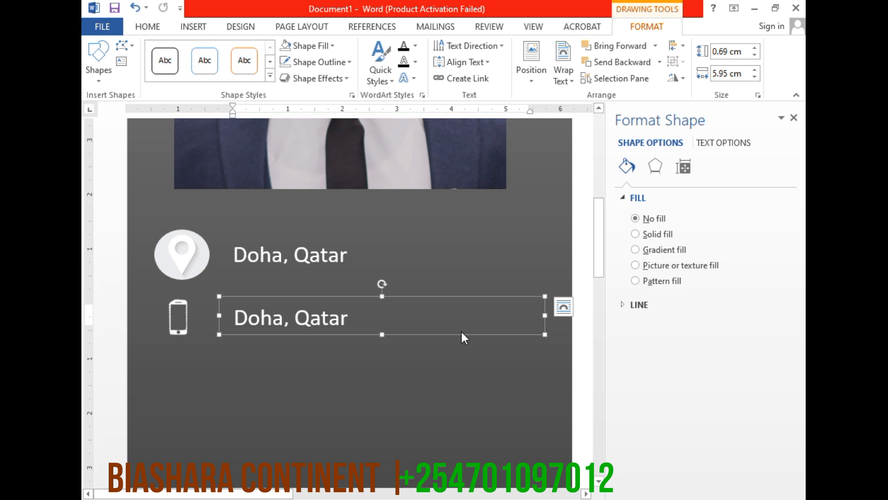
Replace the text in the box beside the mobile icon with the contact's phone number and deselect the box
{"action": "triple_click", "coordinate": [264, 319]}
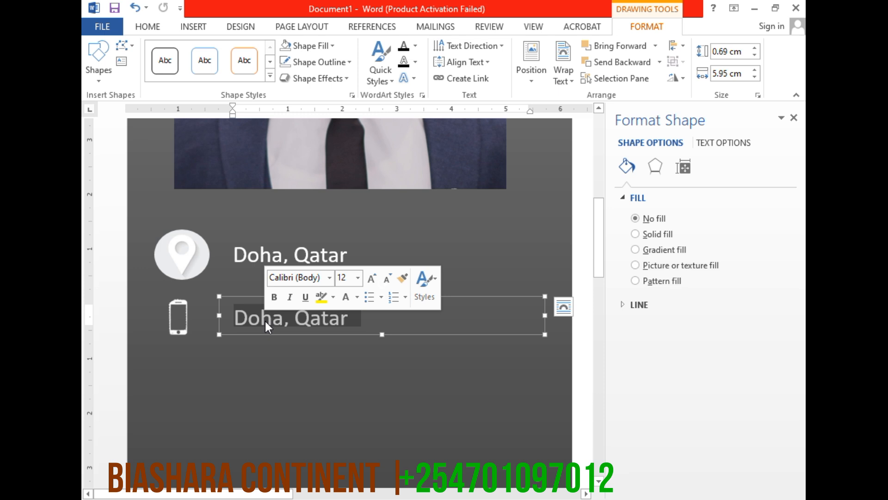
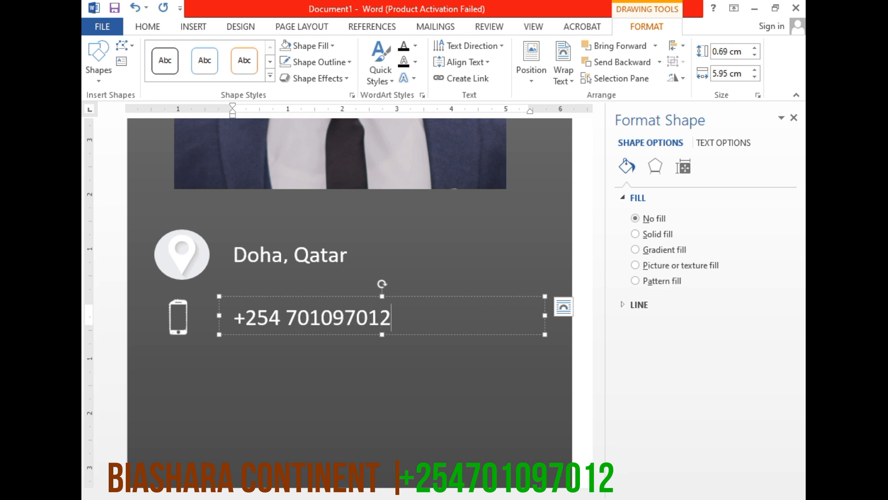
{"action": "left_click", "coordinate": [324, 352]}
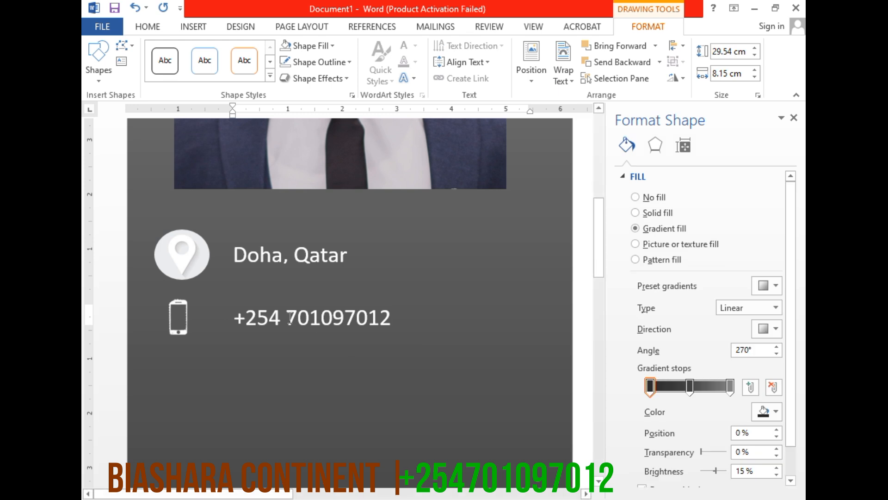
Place a duplicate of the mobile icon directly below the original in the sidebar
{"action": "left_click", "coordinate": [348, 301]}
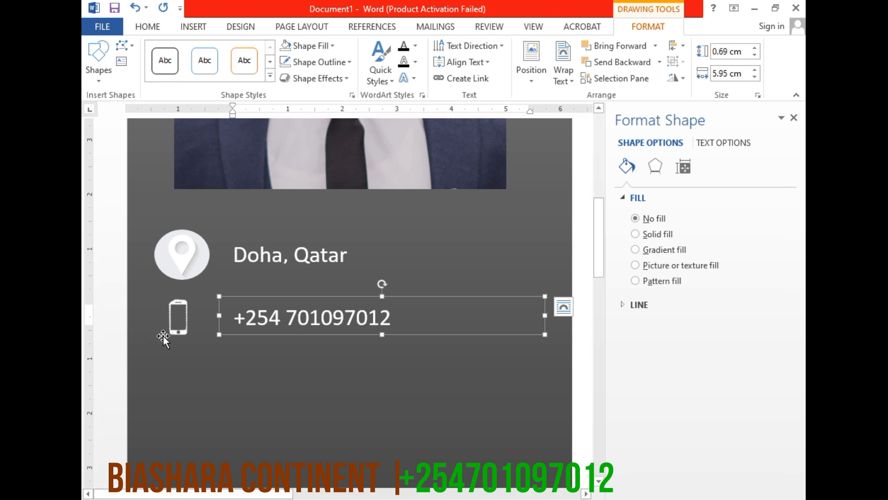
{"action": "left_click", "coordinate": [187, 329]}
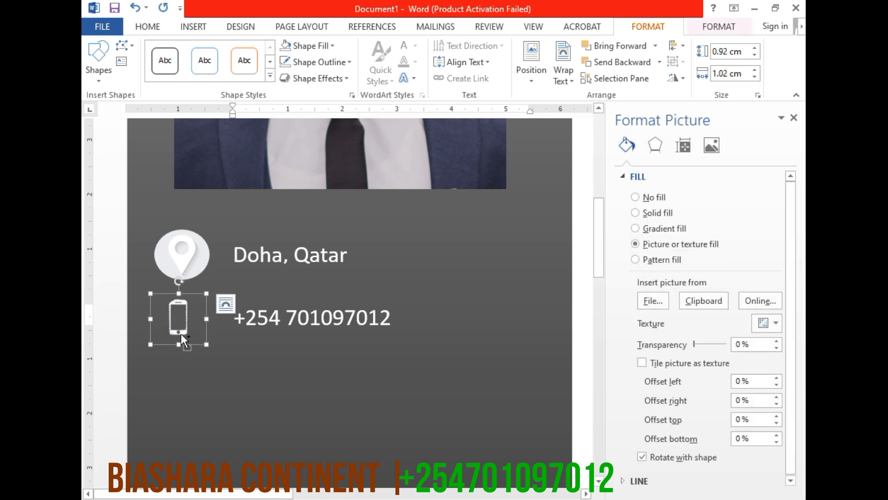
{"action": "left_click_drag", "start_coordinate": [181, 331], "coordinate": [178, 392]}
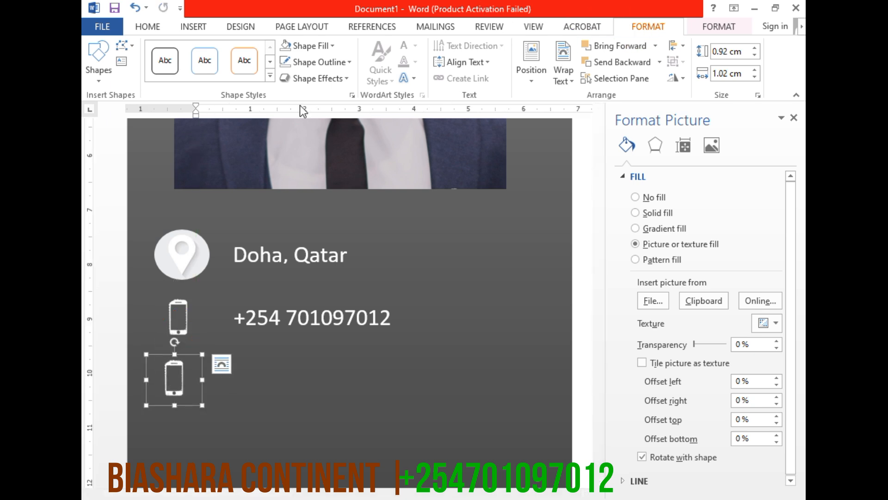
Fill the duplicated icon with the picture "white_email_icon-removebg-preview" from the Downloads folder and align it under the mobile icon
{"action": "left_click", "coordinate": [312, 47]}
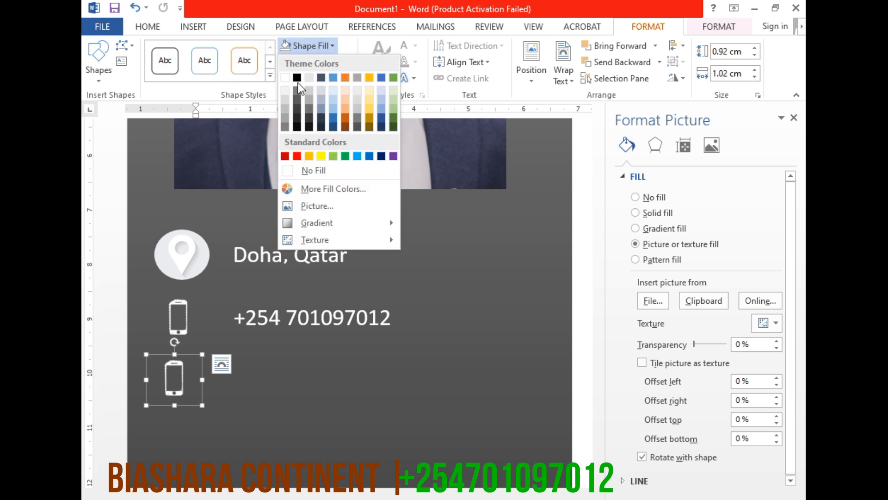
{"action": "left_click", "coordinate": [313, 206]}
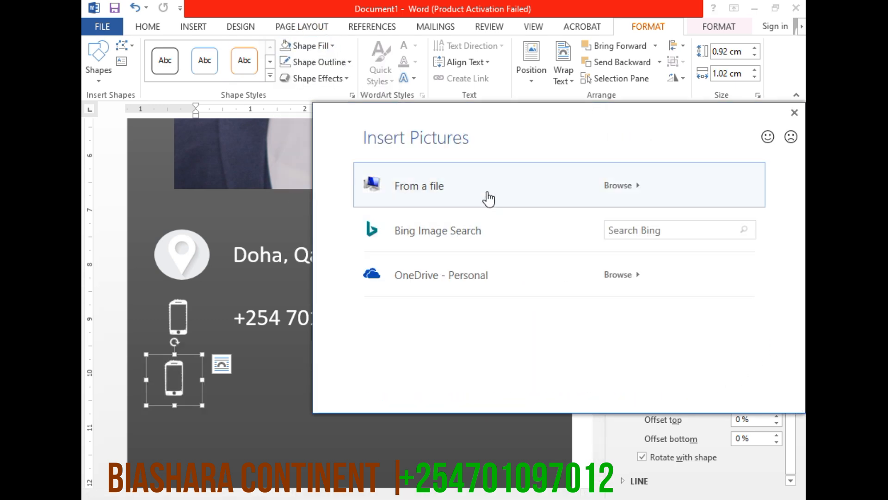
{"action": "left_click", "coordinate": [487, 192]}
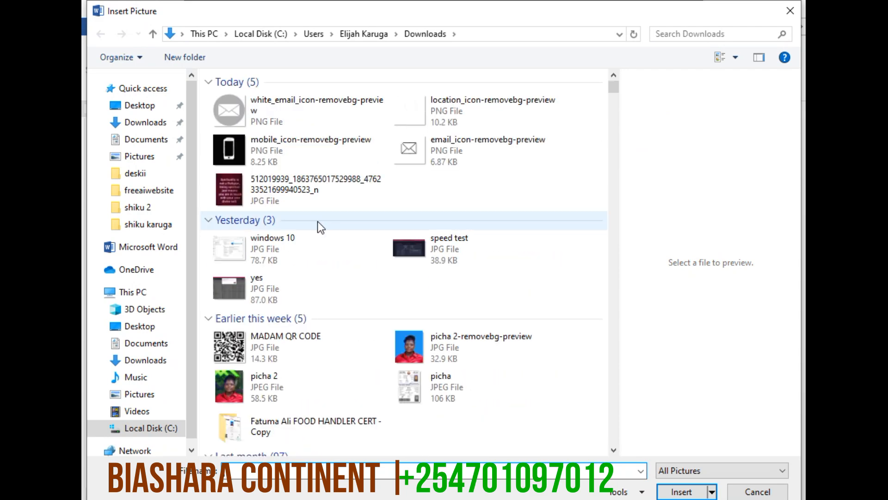
{"action": "left_click", "coordinate": [285, 108]}
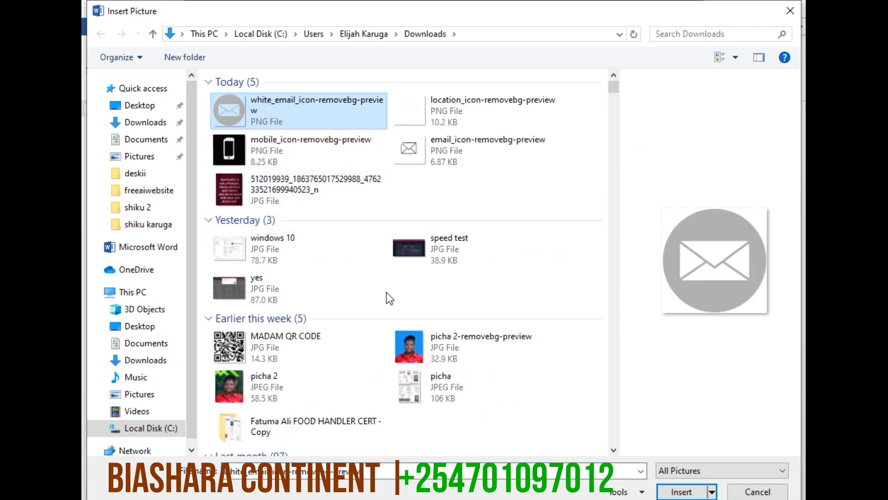
{"action": "key", "text": "Return"}
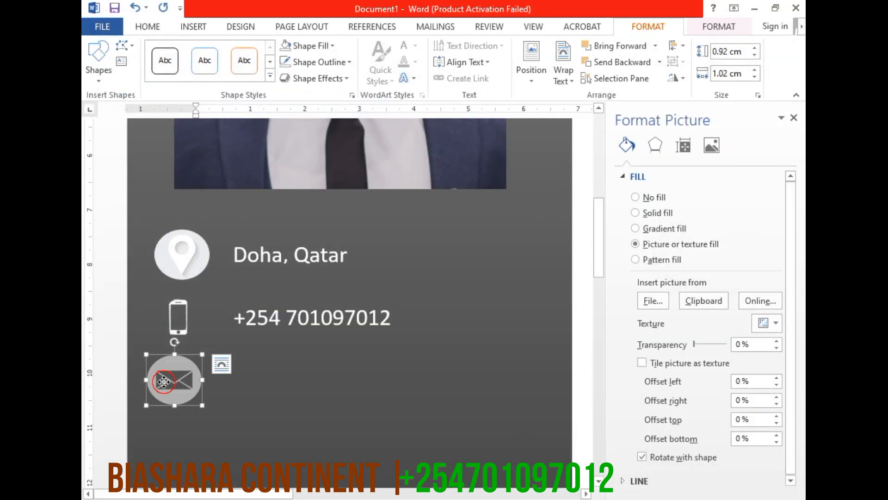
{"action": "left_click_drag", "start_coordinate": [164, 381], "coordinate": [170, 380]}
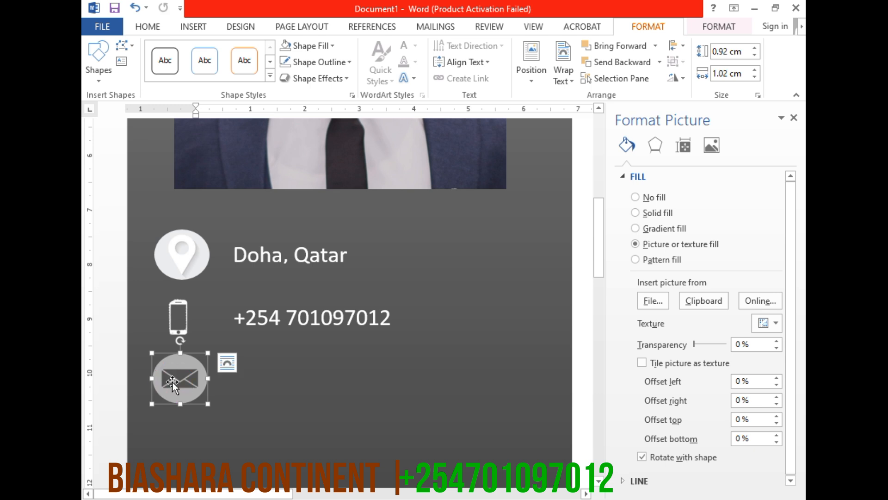
Apply the highest colour saturation preset to the email icon and correct it to brightness -40% and contrast +40%
{"action": "left_click", "coordinate": [723, 27]}
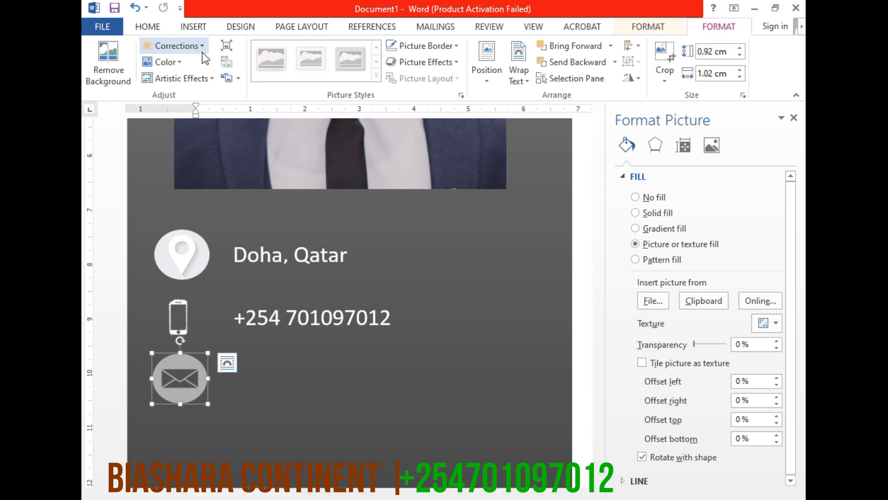
{"action": "left_click", "coordinate": [168, 68]}
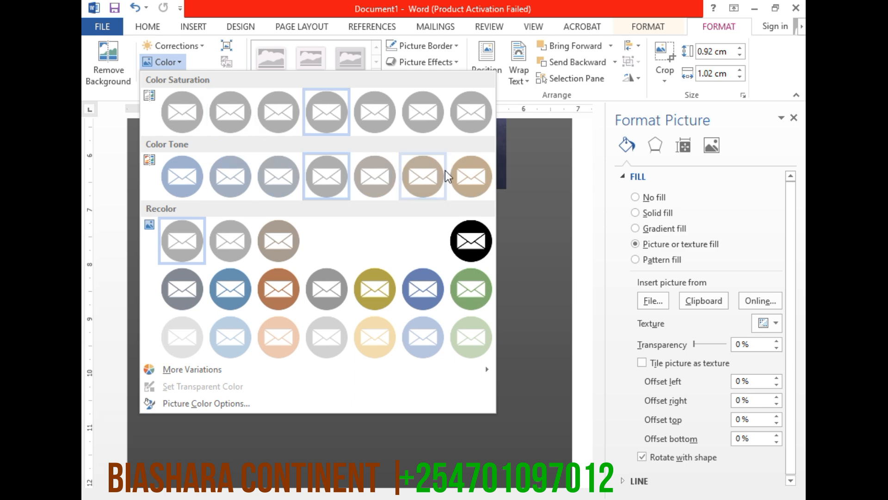
{"action": "left_click", "coordinate": [471, 113]}
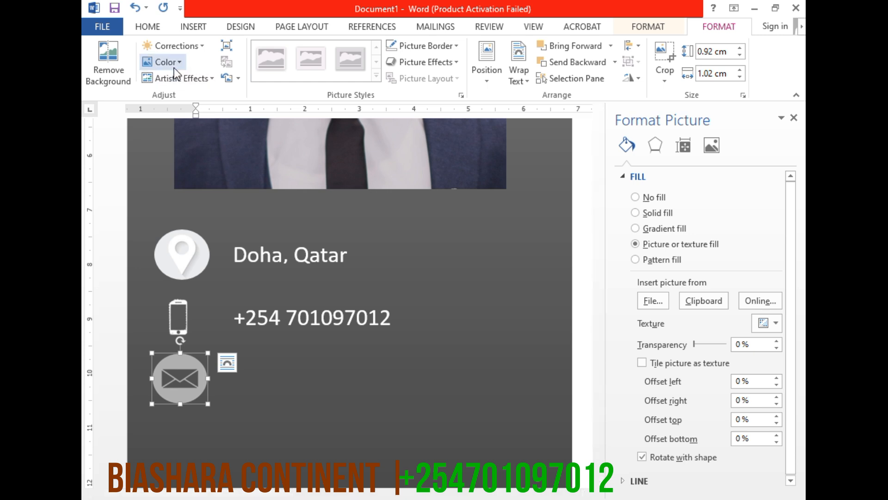
{"action": "left_click", "coordinate": [175, 45]}
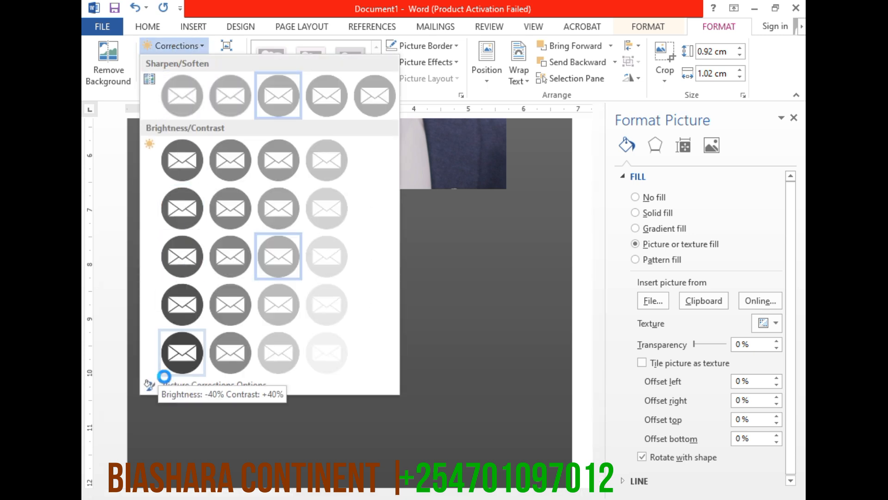
{"action": "left_click", "coordinate": [176, 357]}
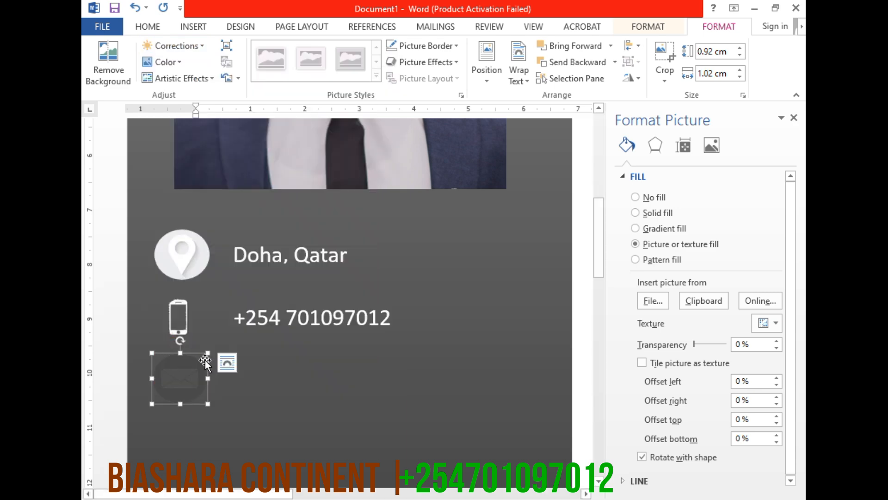
Recolor the email icon with the last black-and-white preset in the first recolor row
{"action": "left_click", "coordinate": [183, 57]}
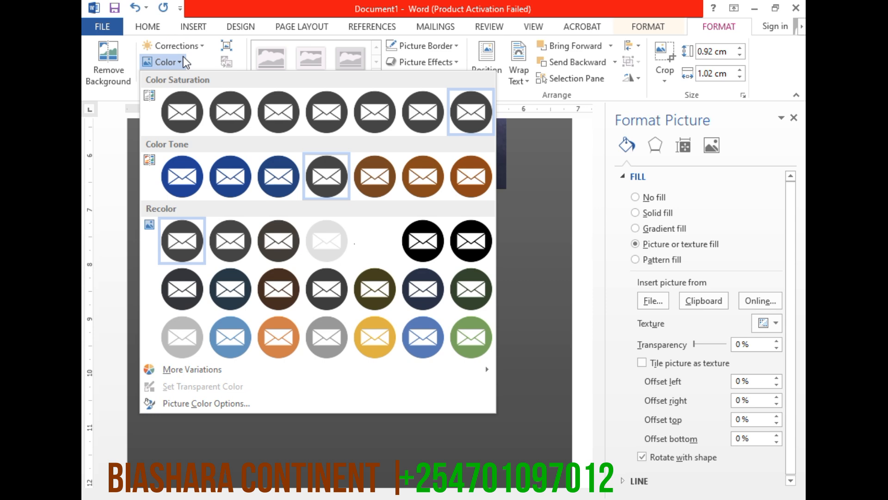
{"action": "left_click", "coordinate": [457, 240]}
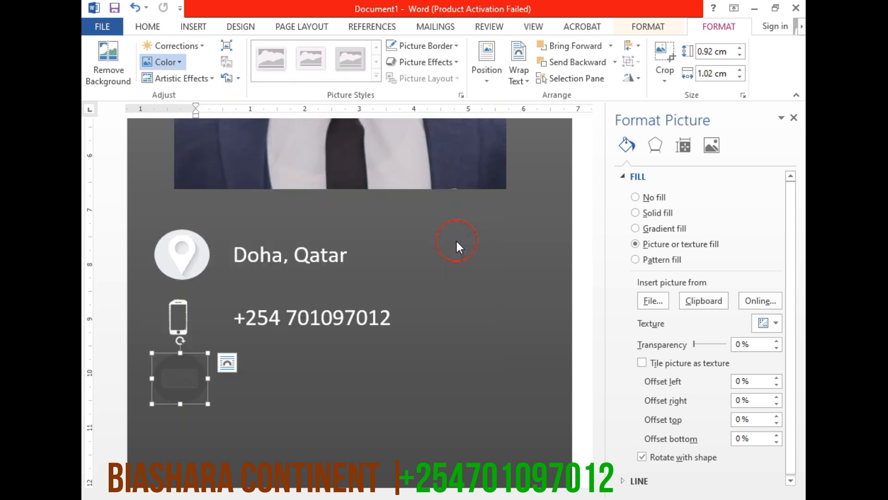
{"action": "left_click", "coordinate": [274, 381]}
{"action": "left_click", "coordinate": [199, 379]}
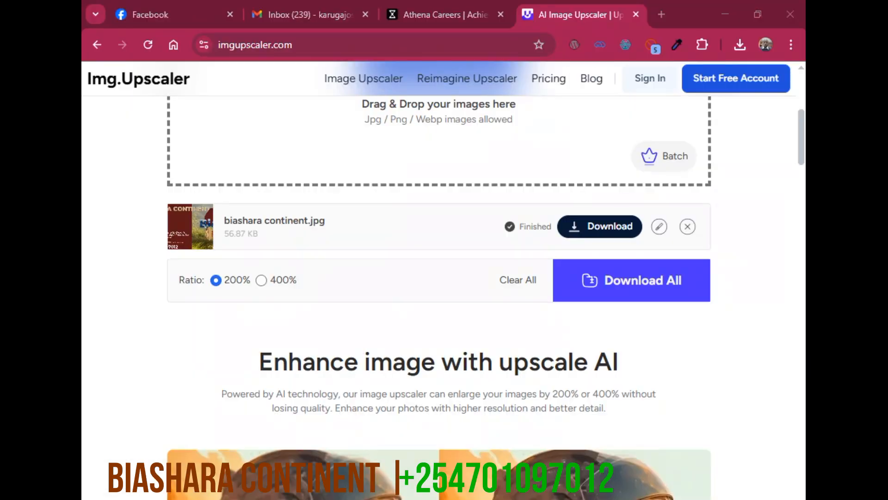
In Chrome, close the Img.Upscaler, Athena Careers, Gmail and Facebook tabs, keeping only a new blank tab
{"action": "left_click", "coordinate": [636, 15]}
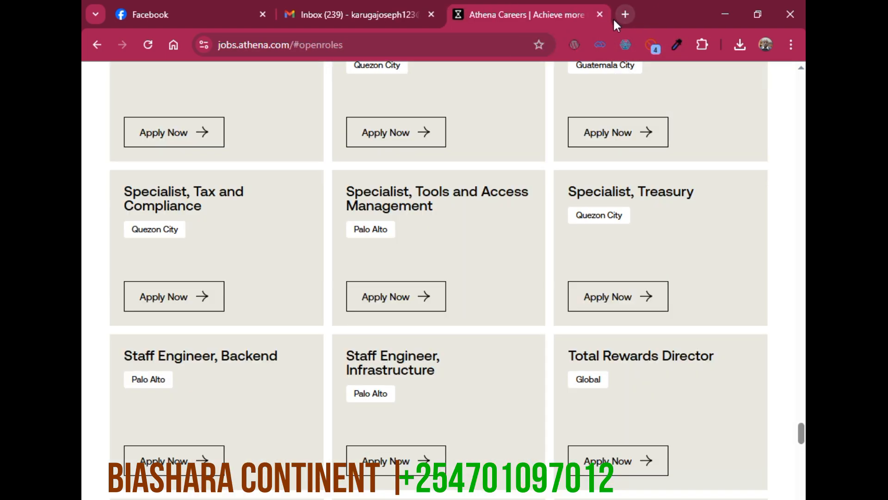
{"action": "left_click", "coordinate": [598, 15]}
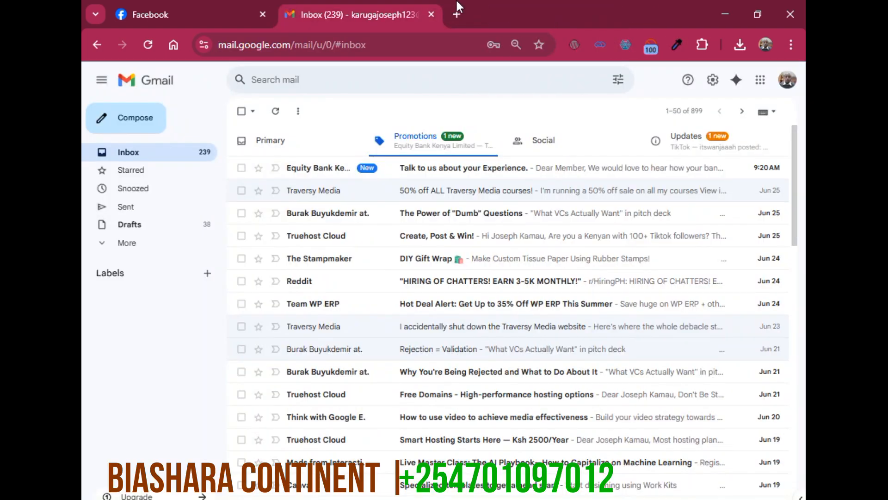
{"action": "left_click", "coordinate": [428, 14]}
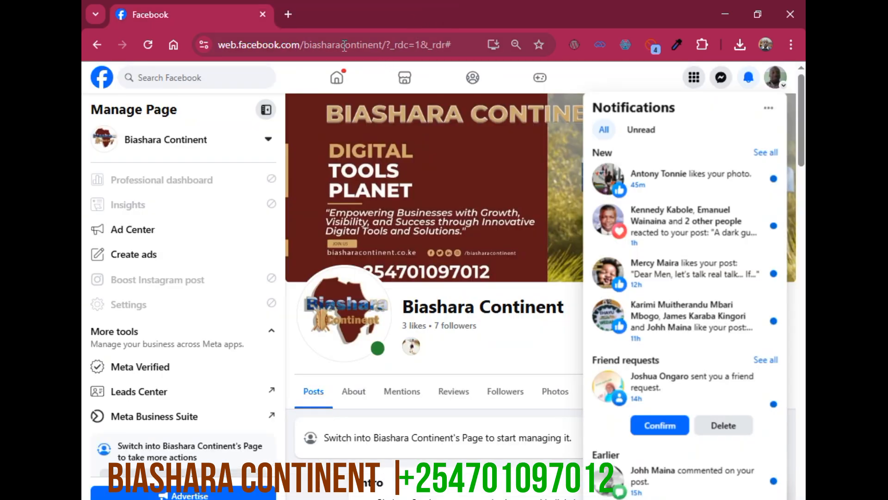
{"action": "left_click", "coordinate": [287, 17]}
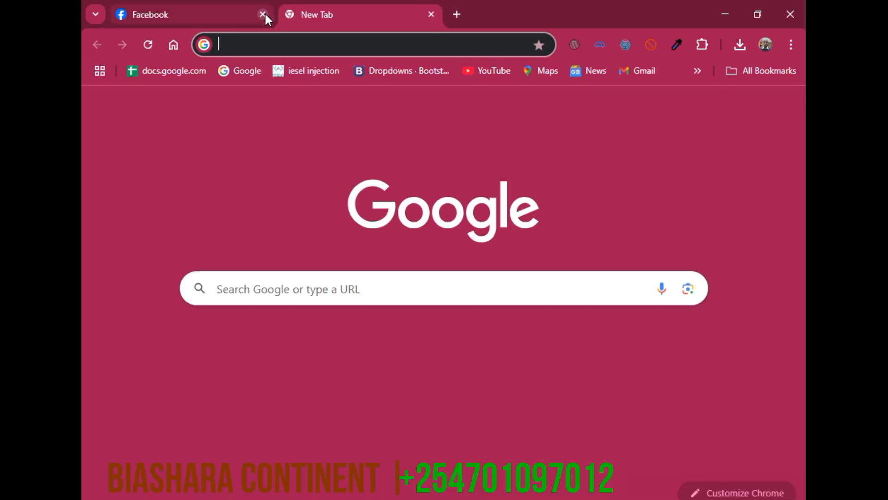
{"action": "left_click", "coordinate": [265, 13]}
Search Google for "white email icon" and show the image results
{"action": "left_click", "coordinate": [238, 45]}
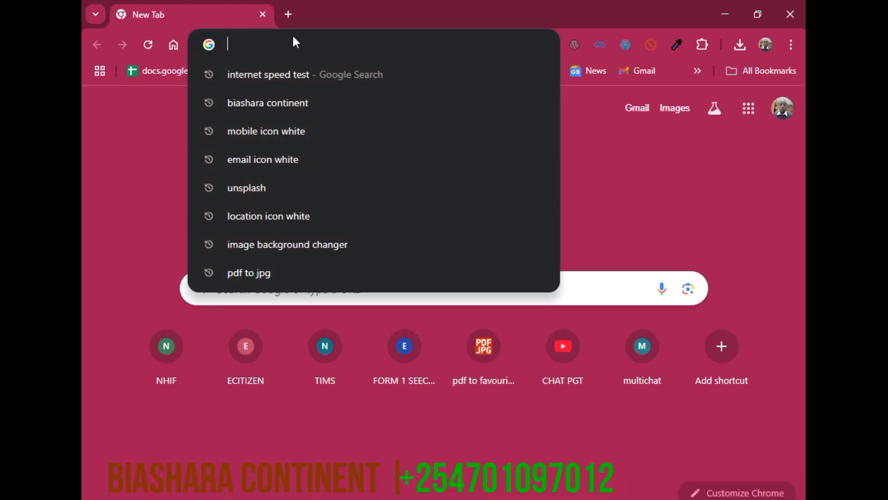
{"action": "type", "text": "whi"}
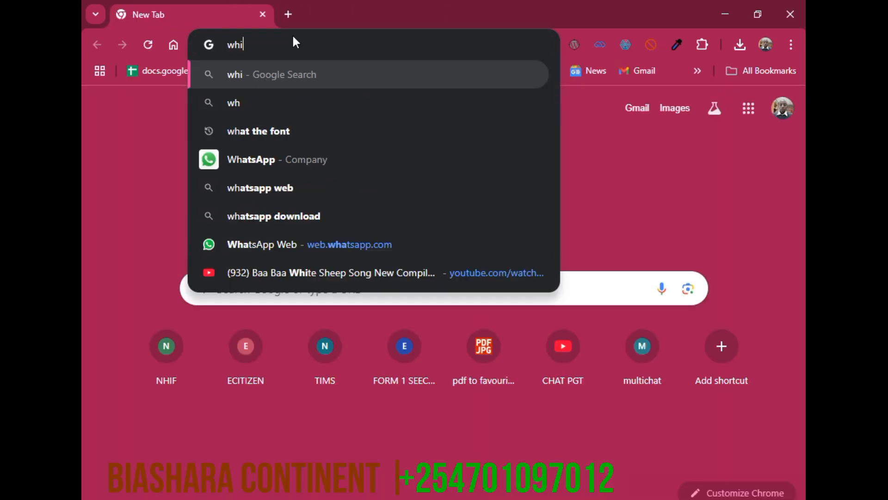
{"action": "type", "text": "te em"}
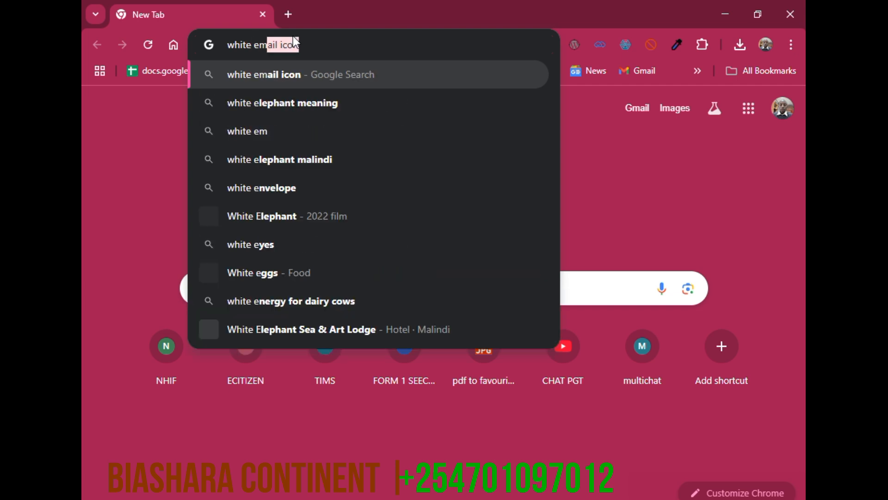
{"action": "type", "text": "ail icon"}
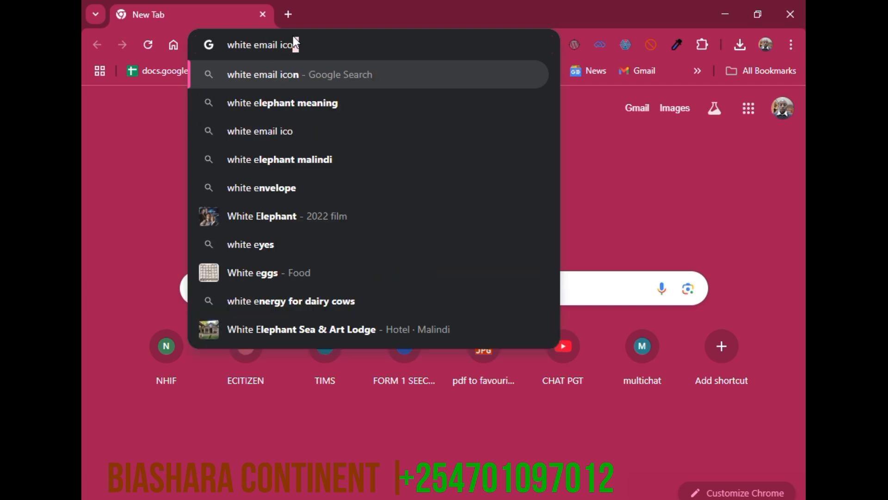
{"action": "key", "text": "Return"}
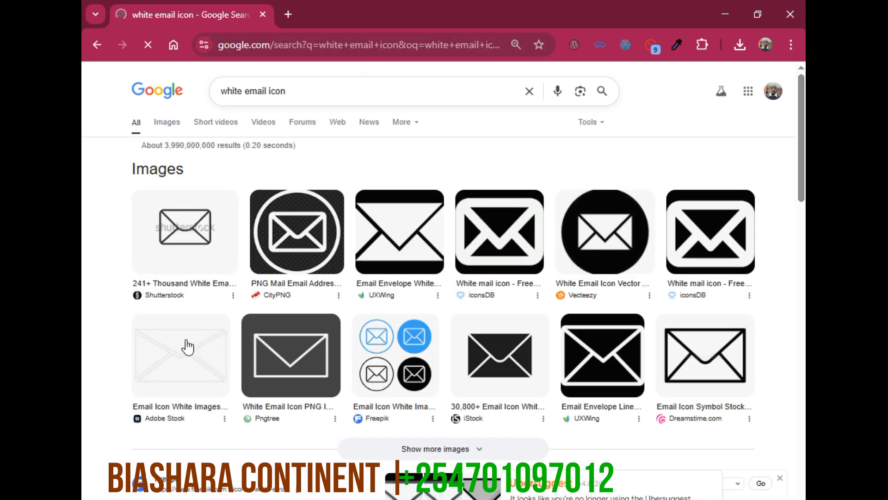
{"action": "left_click", "coordinate": [155, 122]}
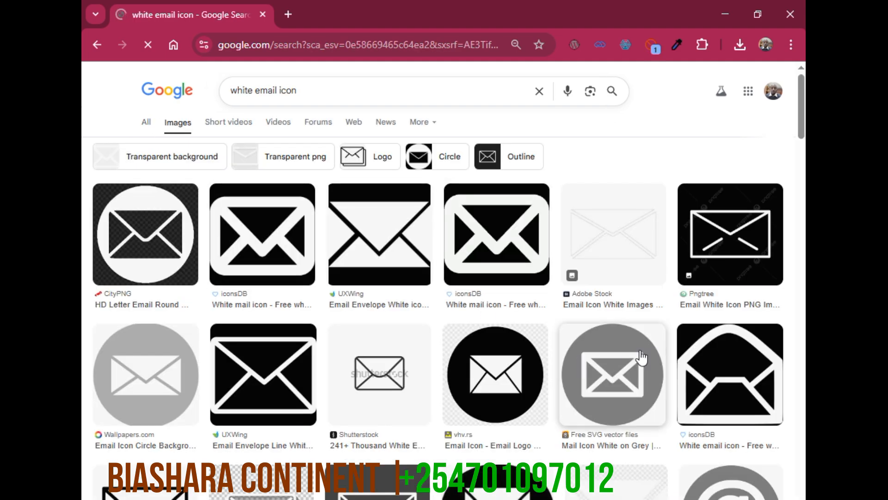
Save the Iconduck black circle icon with a white envelope from the image results to the Desktop as "email icon"
{"action": "scroll", "coordinate": [642, 356], "scroll_direction": "down", "scroll_amount": 8}
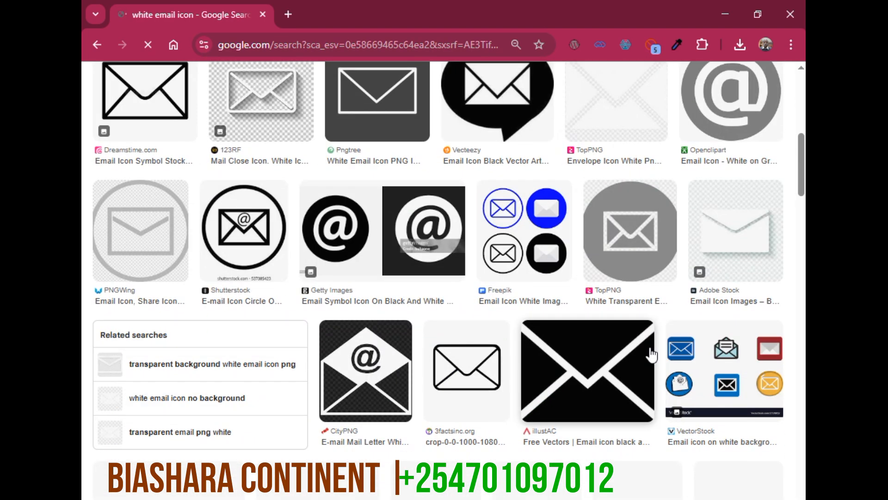
{"action": "scroll", "coordinate": [649, 354], "scroll_direction": "down", "scroll_amount": 3}
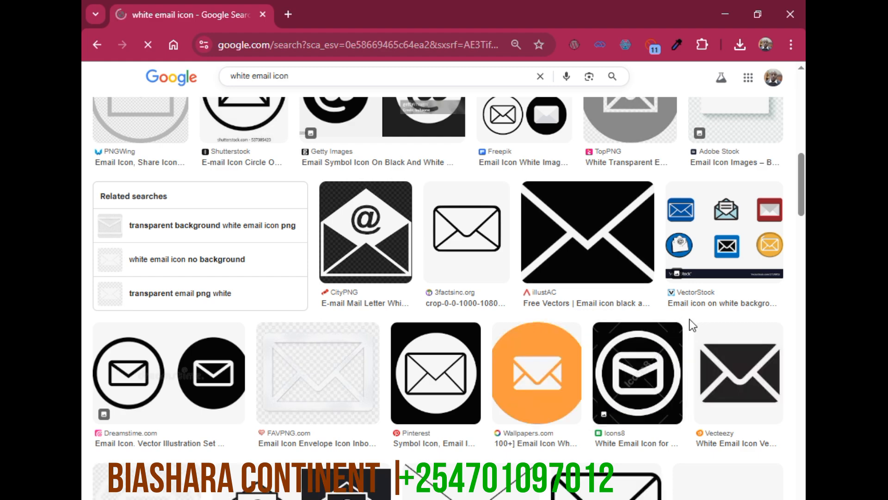
{"action": "scroll", "coordinate": [437, 374], "scroll_direction": "down", "scroll_amount": 6}
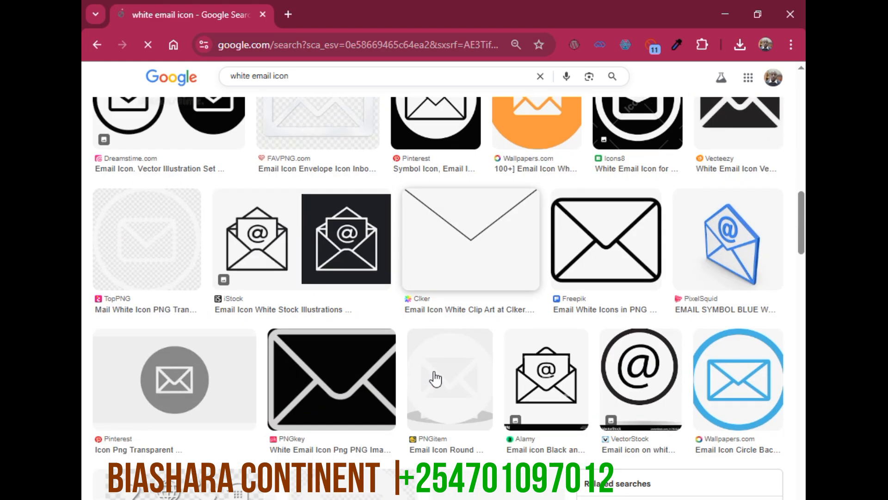
{"action": "scroll", "coordinate": [435, 378], "scroll_direction": "down", "scroll_amount": 3}
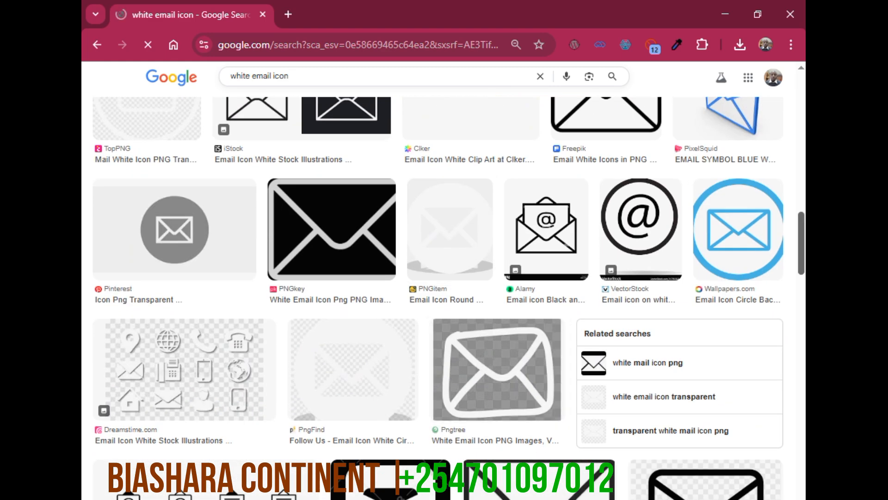
{"action": "scroll", "coordinate": [135, 437], "scroll_direction": "down", "scroll_amount": 14}
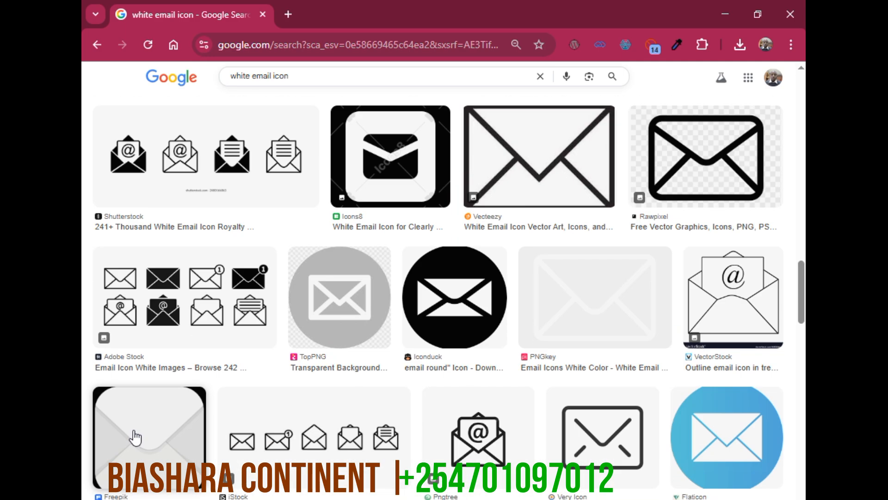
{"action": "scroll", "coordinate": [135, 436], "scroll_direction": "down", "scroll_amount": 2}
{"action": "scroll", "coordinate": [125, 436], "scroll_direction": "up", "scroll_amount": 5}
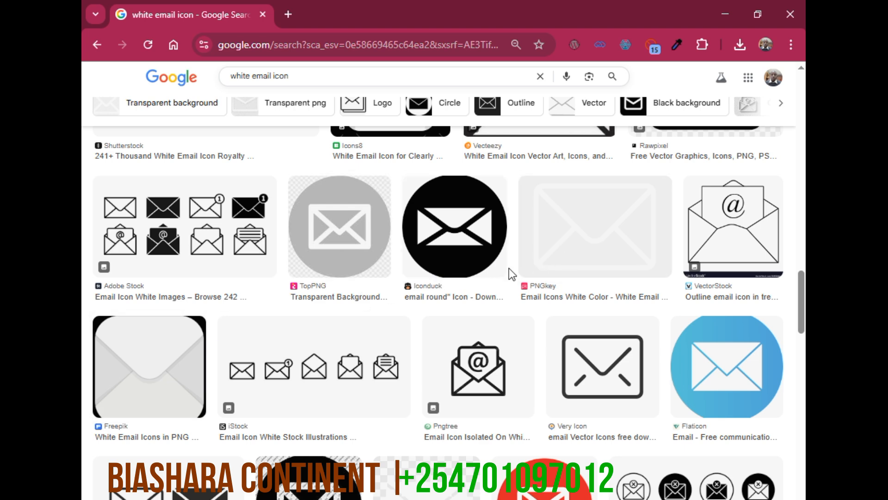
{"action": "right_click", "coordinate": [482, 230]}
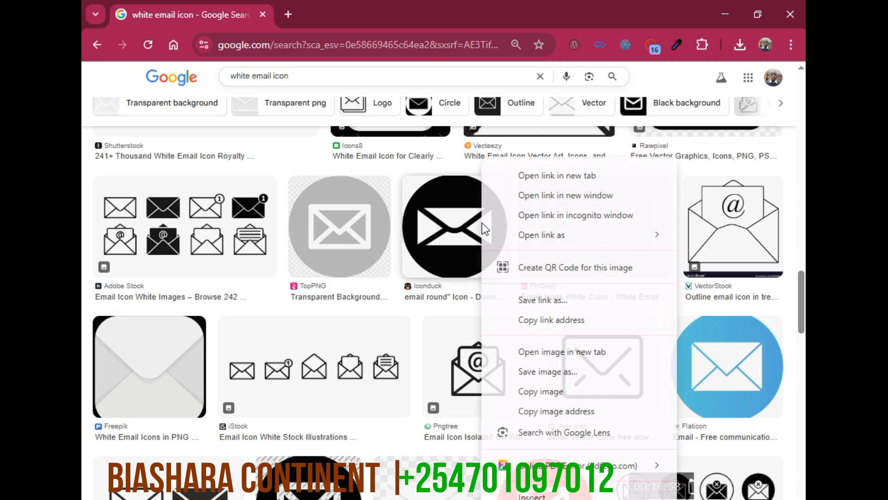
{"action": "left_click", "coordinate": [525, 372]}
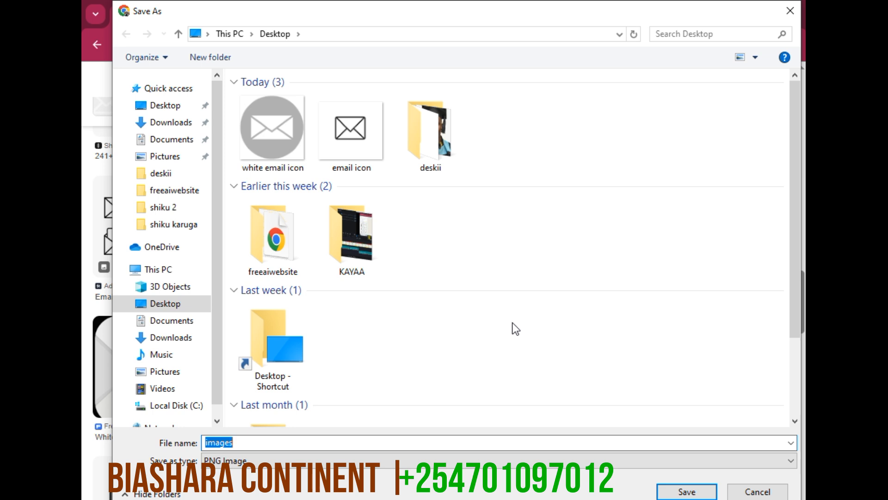
{"action": "type", "text": "email"}
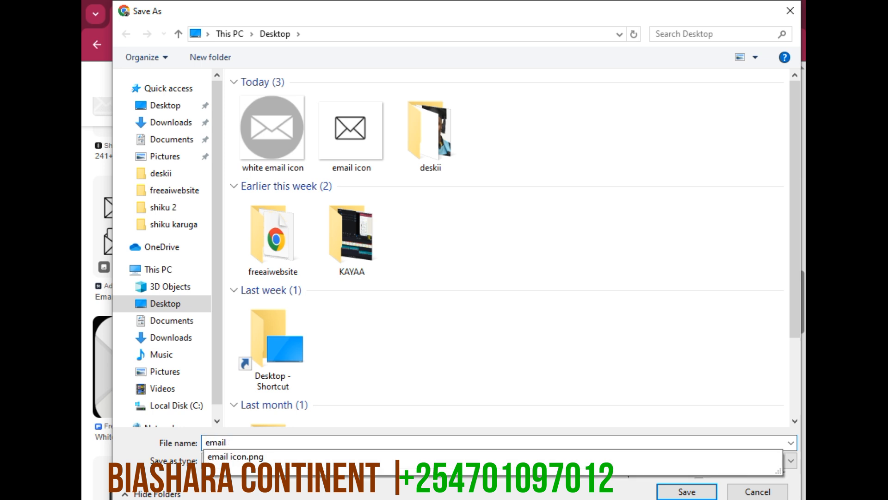
{"action": "type", "text": " icon"}
{"action": "key", "text": "Return"}
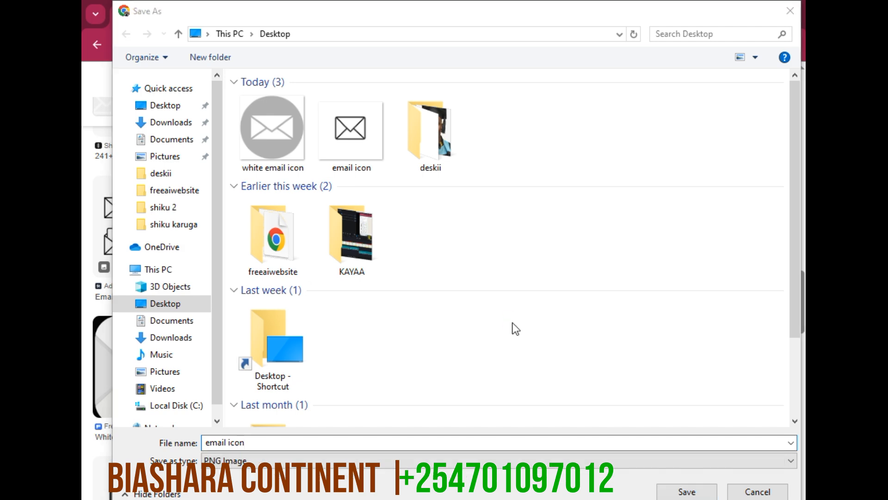
Switch to Word and fill the email icon circle with the "email icon" picture from the Desktop
{"action": "left_click", "coordinate": [479, 266]}
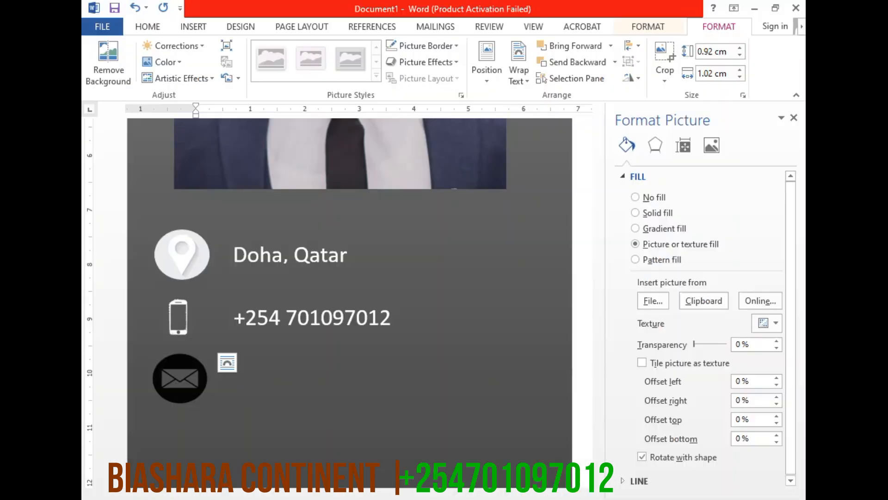
{"action": "left_click", "coordinate": [648, 27]}
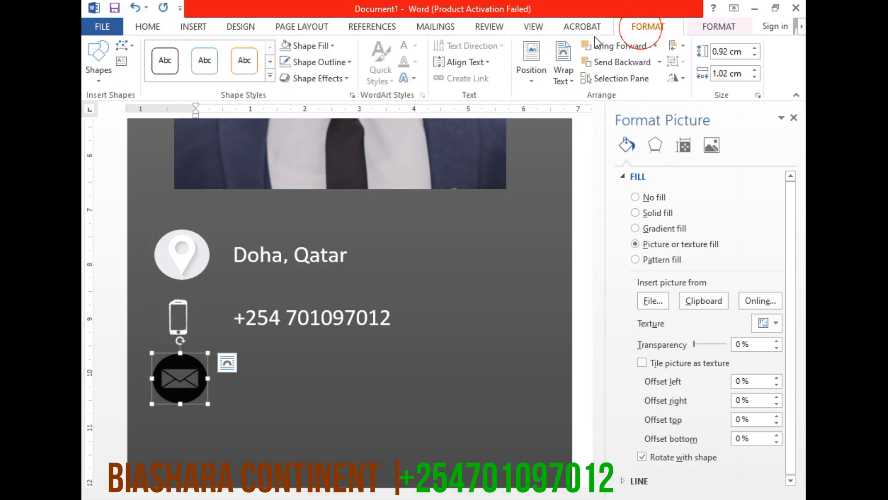
{"action": "left_click", "coordinate": [328, 45]}
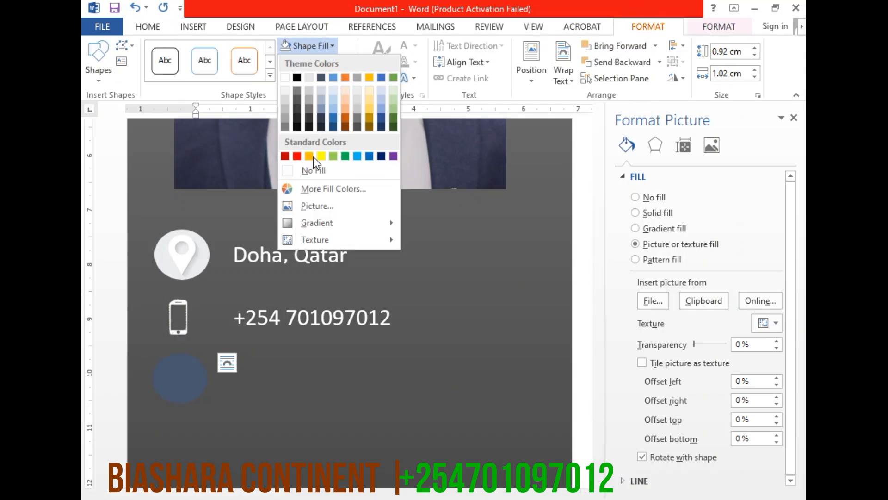
{"action": "left_click", "coordinate": [310, 203]}
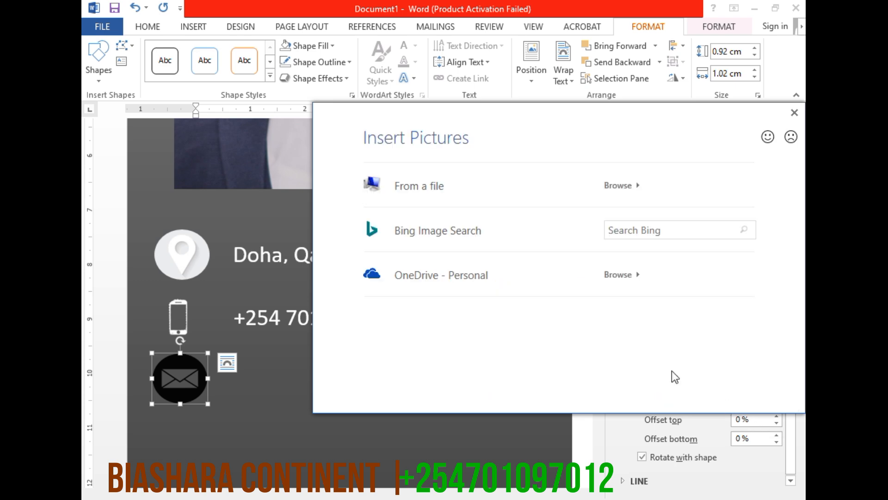
{"action": "left_click", "coordinate": [420, 178]}
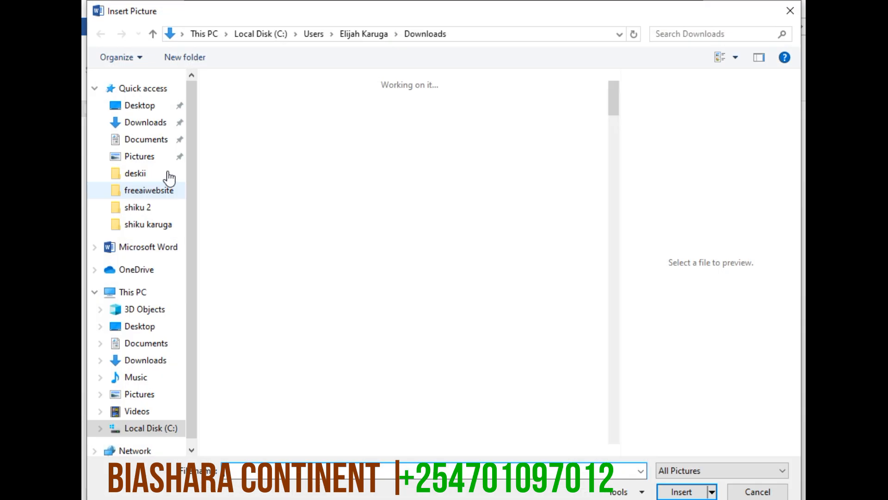
{"action": "left_click", "coordinate": [142, 106]}
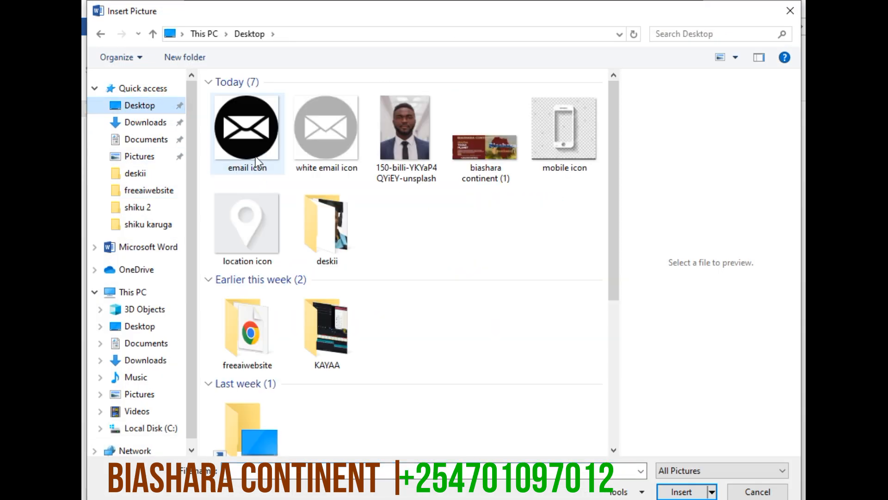
{"action": "double_click", "coordinate": [255, 156]}
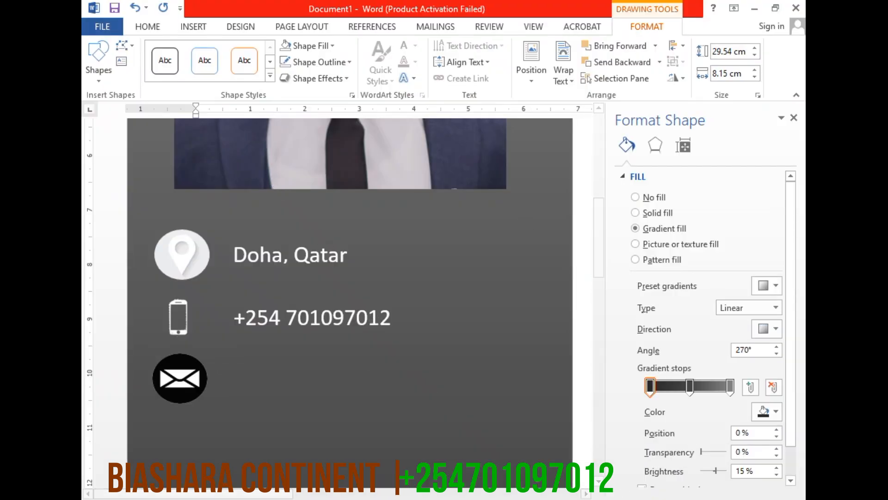
Duplicate the phone number text box and place the copy beside the email icon
{"action": "left_click", "coordinate": [321, 334]}
{"action": "left_click_drag", "start_coordinate": [359, 335], "coordinate": [357, 383]}
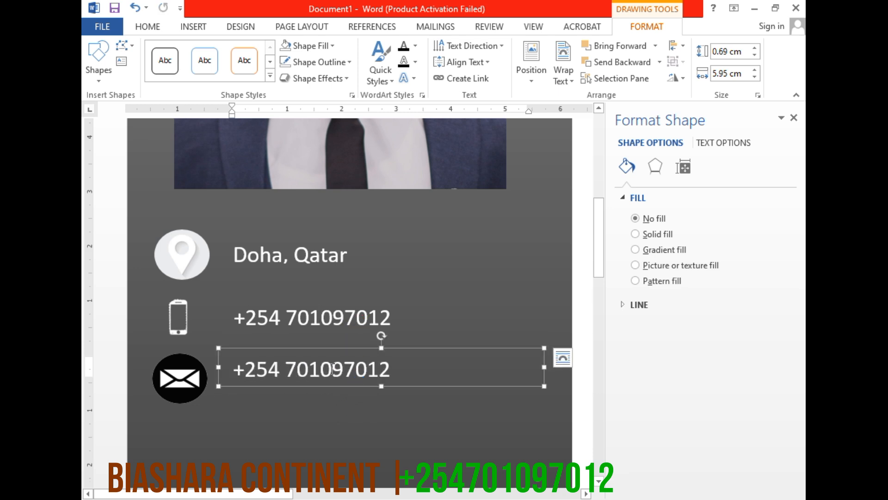
Replace the copied phone number with the contact's email address and extend the text box downward slightly to fit the text
{"action": "triple_click", "coordinate": [318, 367]}
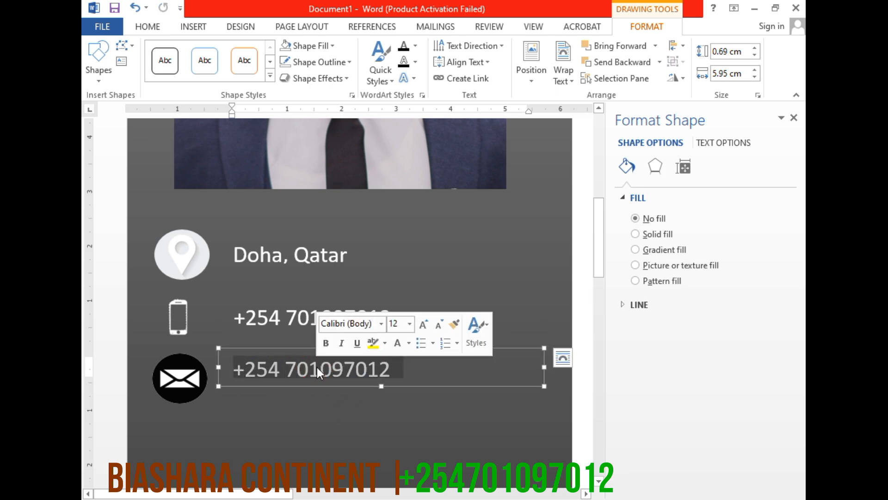
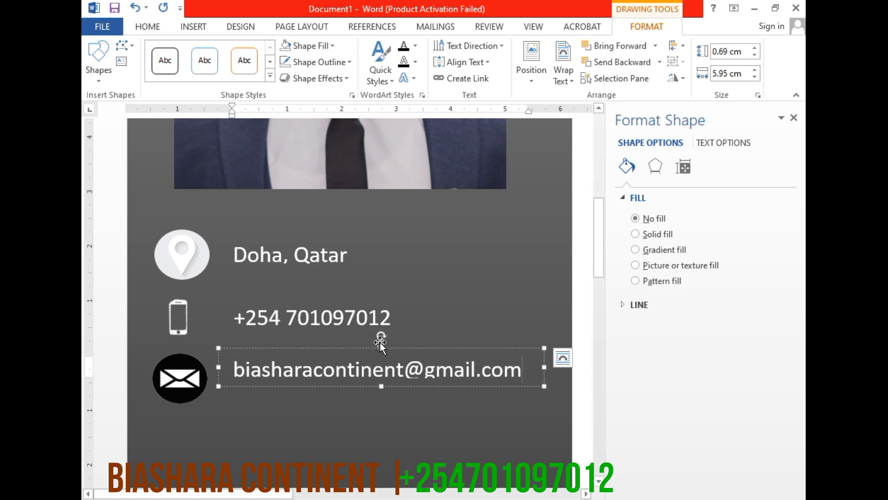
{"action": "left_click_drag", "start_coordinate": [382, 386], "coordinate": [380, 392]}
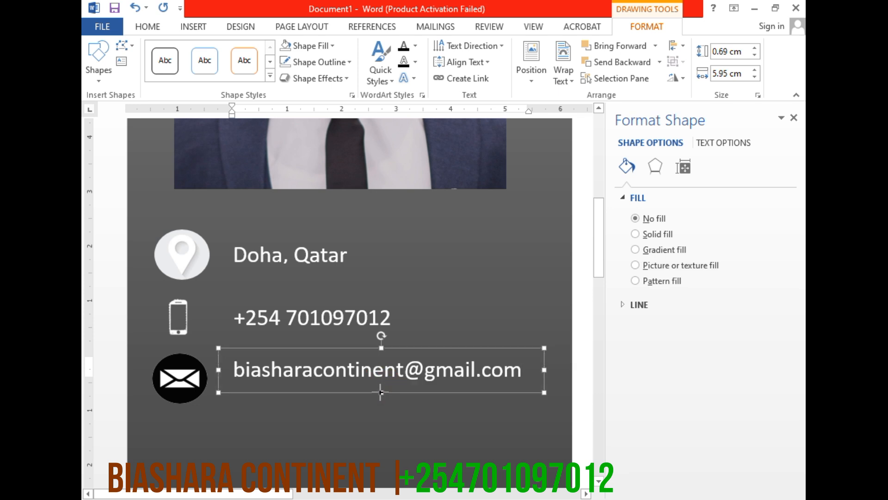
{"action": "left_click", "coordinate": [346, 418]}
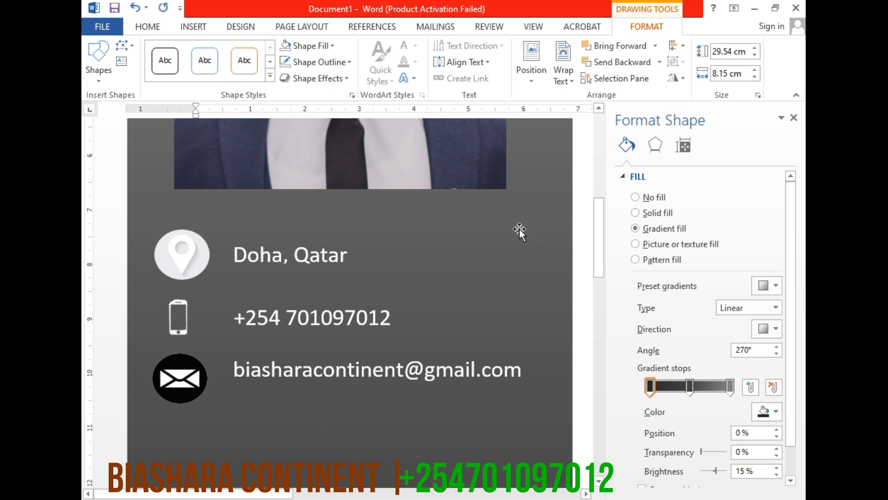
Extend the sidebar rectangle upward to a height of about 29.61 cm and fill it with solid black
{"action": "scroll", "coordinate": [426, 310], "scroll_direction": "up", "scroll_amount": 10}
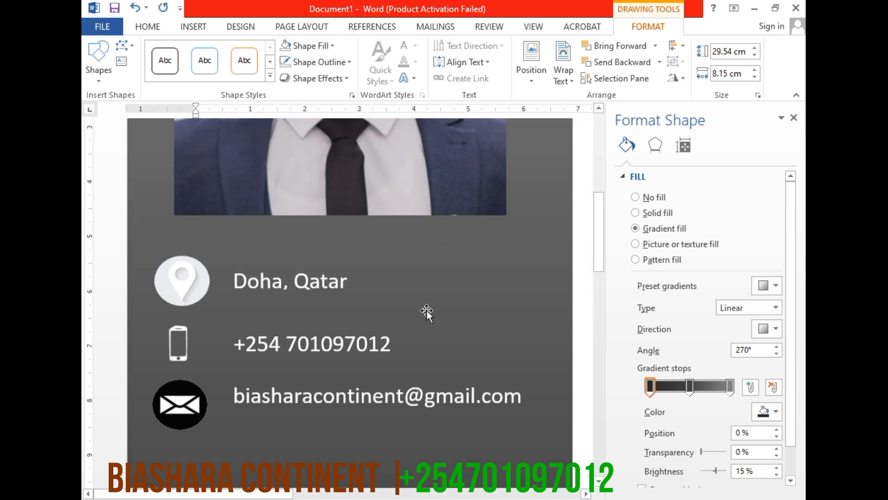
{"action": "scroll", "coordinate": [504, 315], "scroll_direction": "up", "scroll_amount": 1}
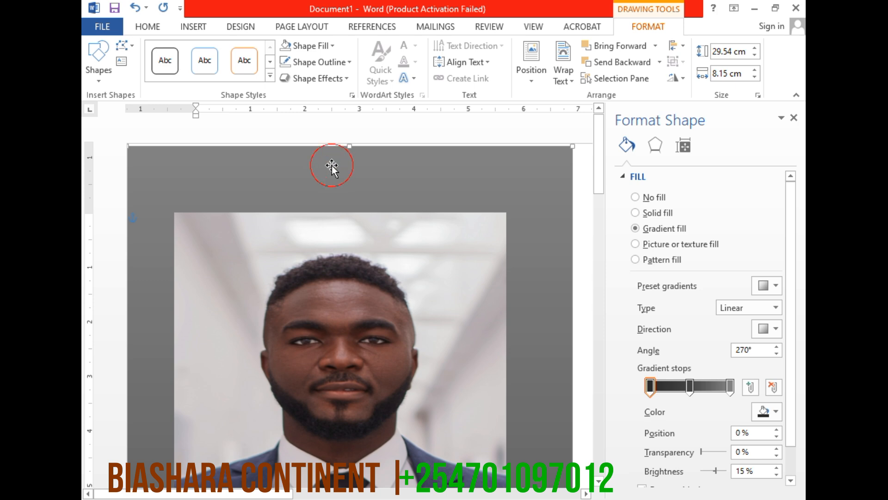
{"action": "mouse_move", "coordinate": [351, 146]}
{"action": "left_mouse_down"}
{"action": "mouse_move", "coordinate": [347, 135]}
{"action": "mouse_move", "coordinate": [338, 144]}
{"action": "left_mouse_up"}
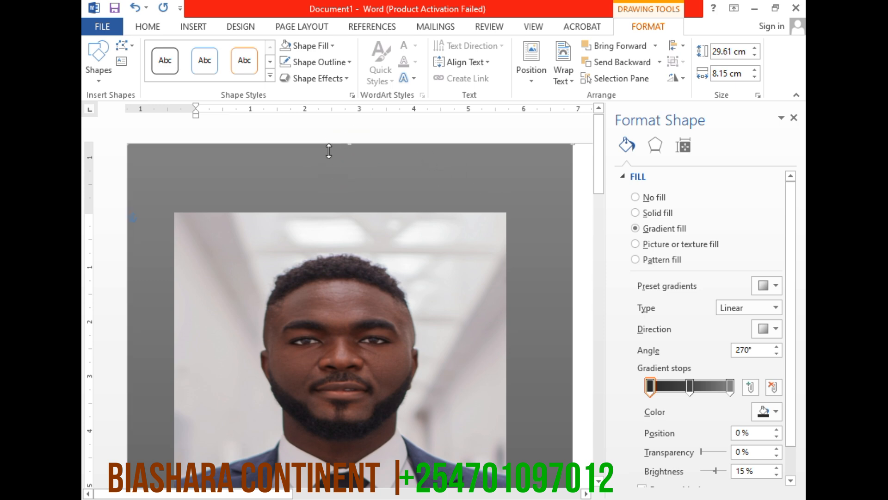
{"action": "left_click", "coordinate": [319, 46]}
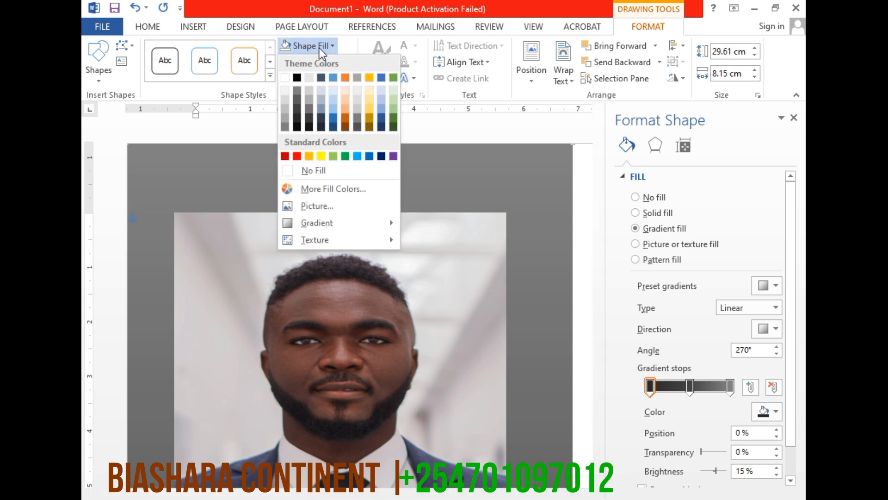
{"action": "left_click", "coordinate": [296, 77]}
Set the email icon circle's outline to black so it blends into the sidebar
{"action": "scroll", "coordinate": [511, 411], "scroll_direction": "down", "scroll_amount": 2}
{"action": "scroll", "coordinate": [354, 415], "scroll_direction": "down", "scroll_amount": 15}
{"action": "scroll", "coordinate": [401, 386], "scroll_direction": "down", "scroll_amount": 1}
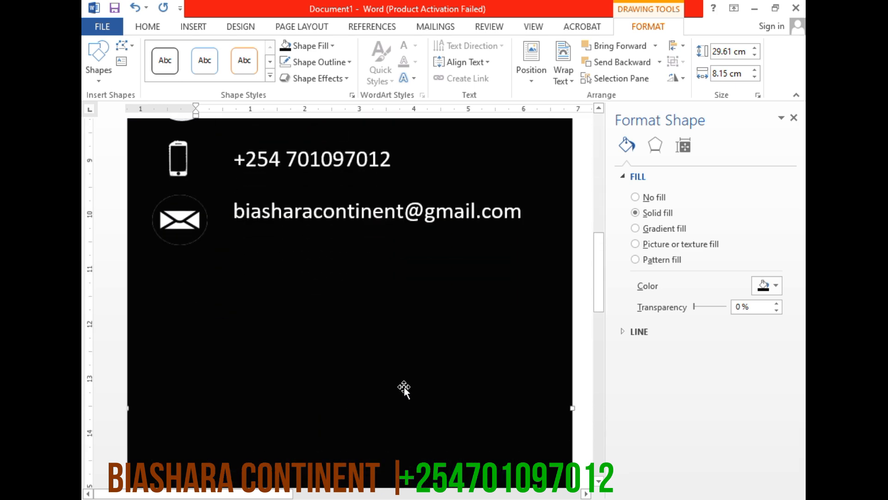
{"action": "left_click", "coordinate": [193, 240]}
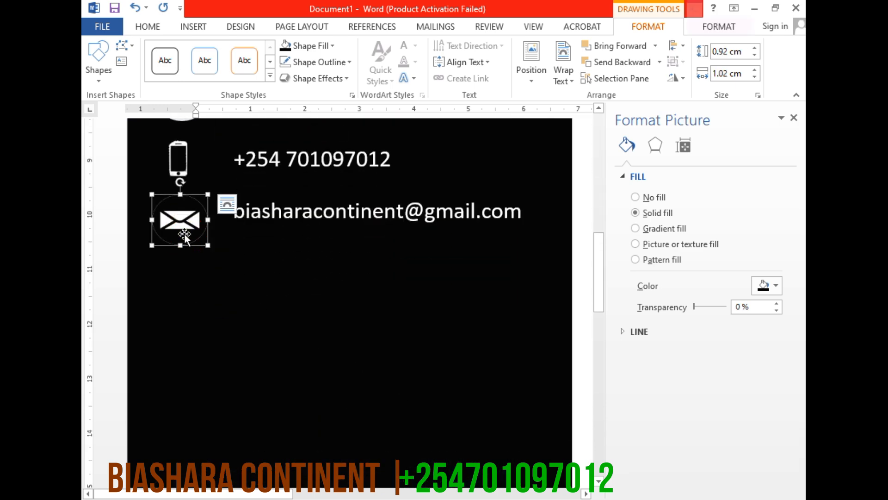
{"action": "left_click", "coordinate": [324, 64]}
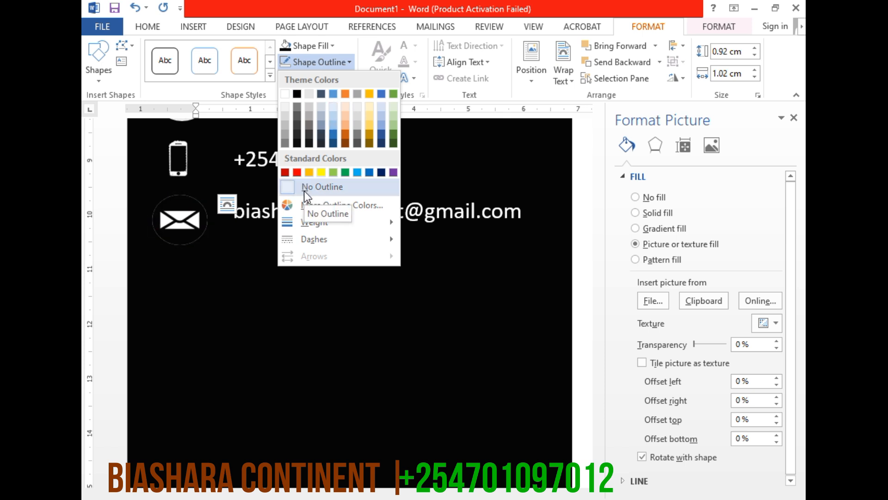
{"action": "left_click", "coordinate": [296, 94]}
{"action": "left_click", "coordinate": [263, 262]}
Draw a straight horizontal line about 7.45 cm long across the sidebar below the email row
{"action": "scroll", "coordinate": [263, 261], "scroll_direction": "up", "scroll_amount": 3}
{"action": "scroll", "coordinate": [264, 261], "scroll_direction": "up", "scroll_amount": 1}
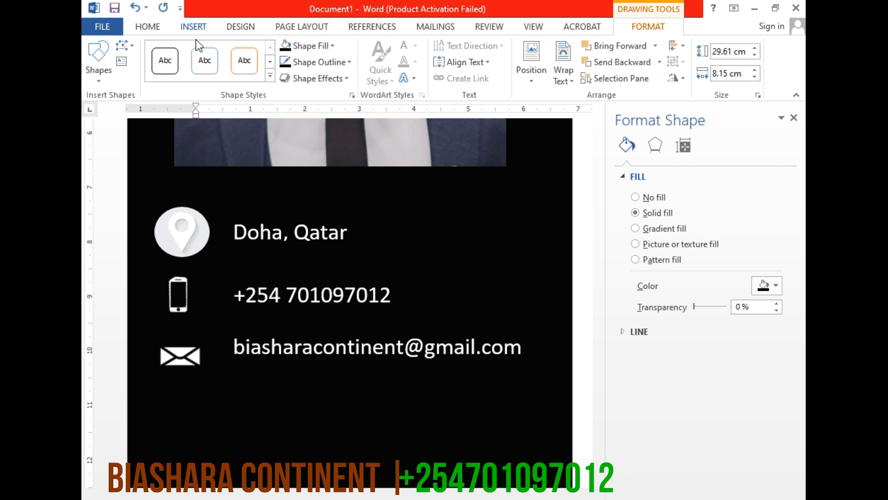
{"action": "left_click", "coordinate": [199, 26]}
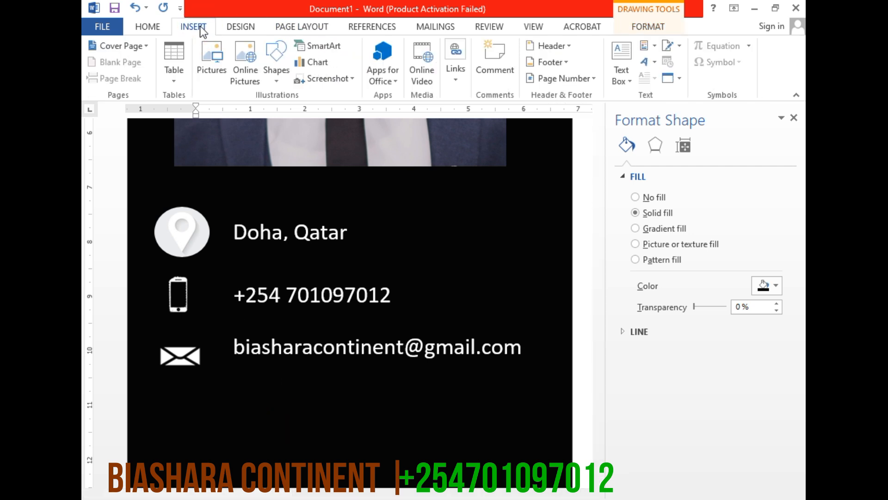
{"action": "left_click", "coordinate": [278, 78]}
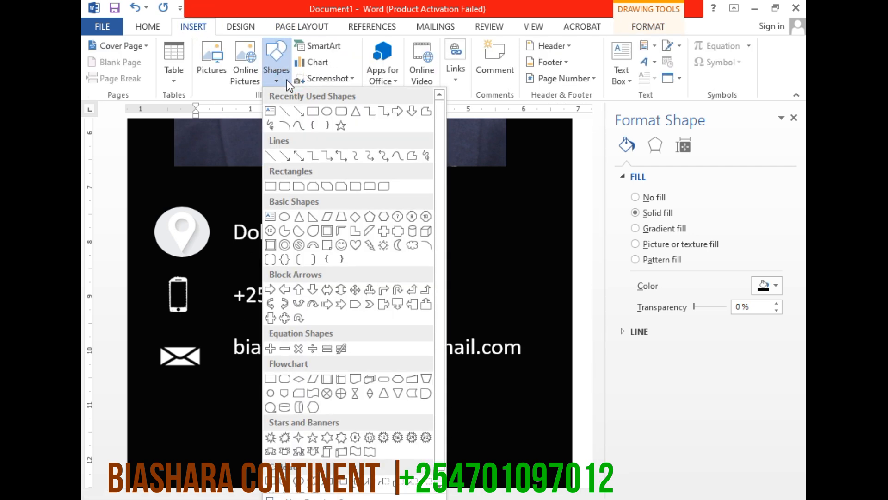
{"action": "left_click", "coordinate": [284, 112]}
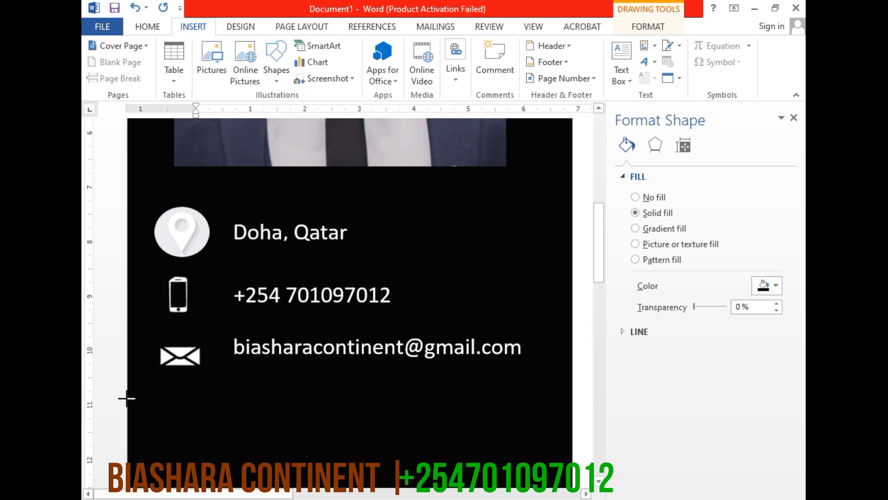
{"action": "left_click_drag", "start_coordinate": [149, 388], "coordinate": [557, 374]}
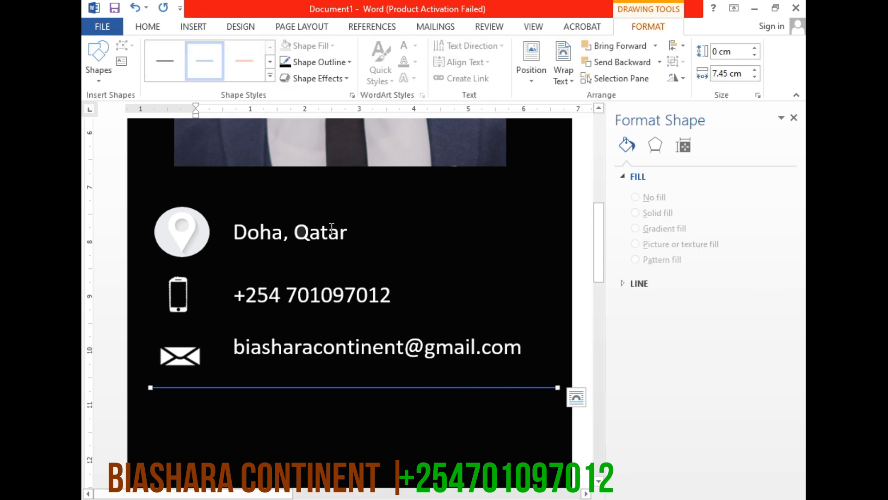
Set the colour of the line below the email row to white and its weight to 3 pt
{"action": "left_click", "coordinate": [348, 68]}
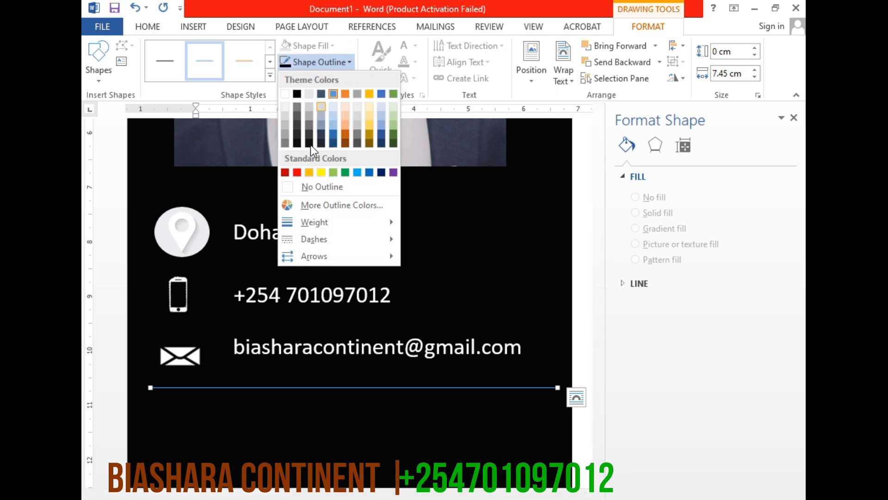
{"action": "left_click", "coordinate": [285, 94]}
{"action": "left_click", "coordinate": [346, 60]}
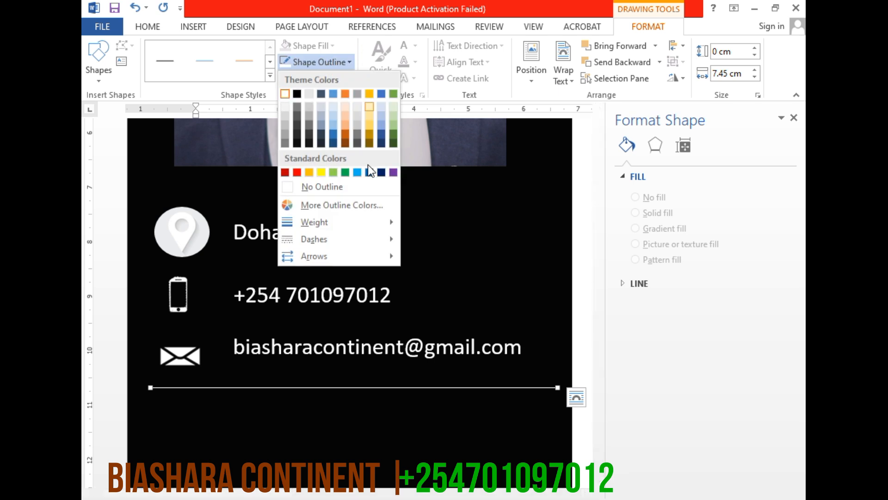
{"action": "mouse_move", "coordinate": [338, 221]}
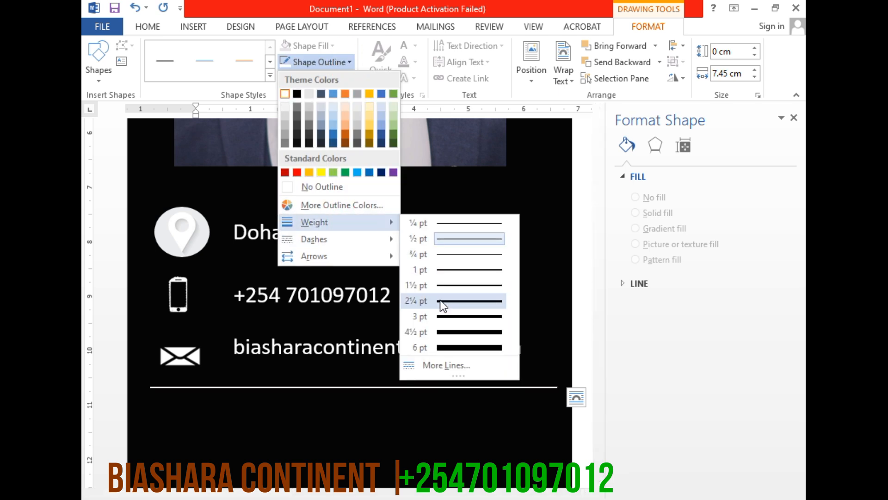
{"action": "left_click", "coordinate": [442, 316]}
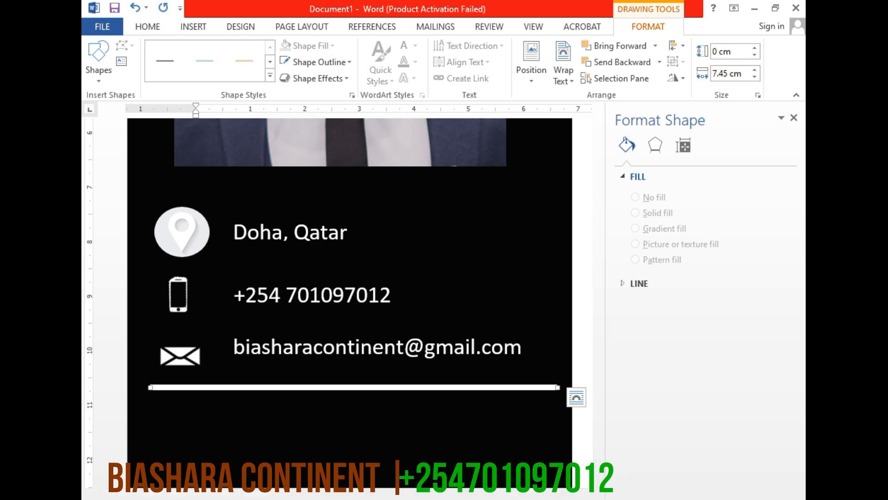
{"action": "left_click_drag", "start_coordinate": [722, 499], "coordinate": [700, 499]}
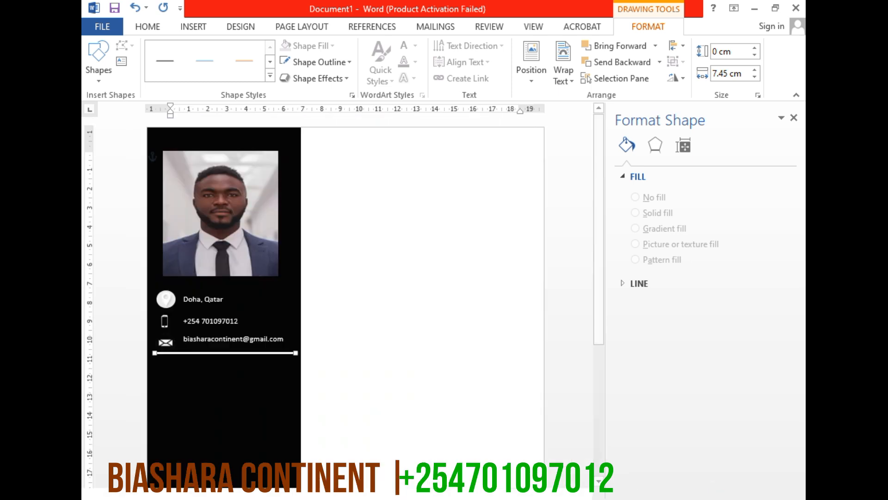
Draw a text box about 1.16 cm high and 4.45 cm wide in the sidebar, just below the white line
{"action": "left_click", "coordinate": [255, 433]}
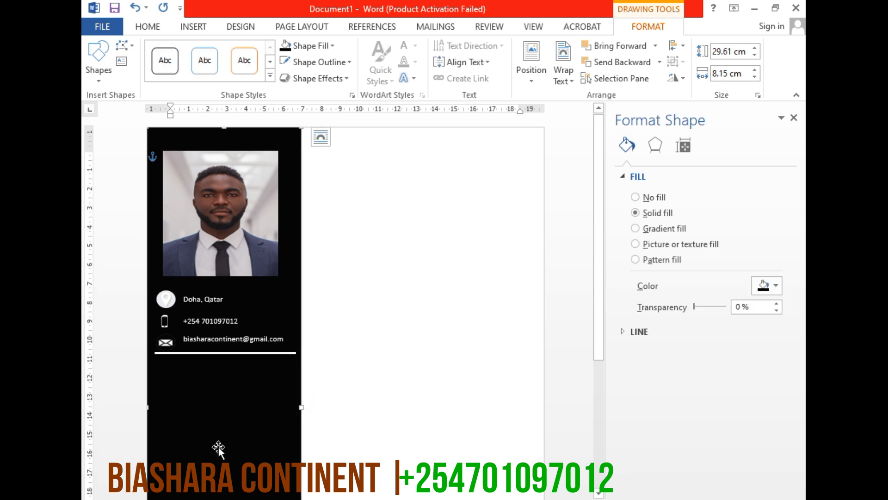
{"action": "scroll", "coordinate": [383, 167], "scroll_direction": "down", "scroll_amount": 1}
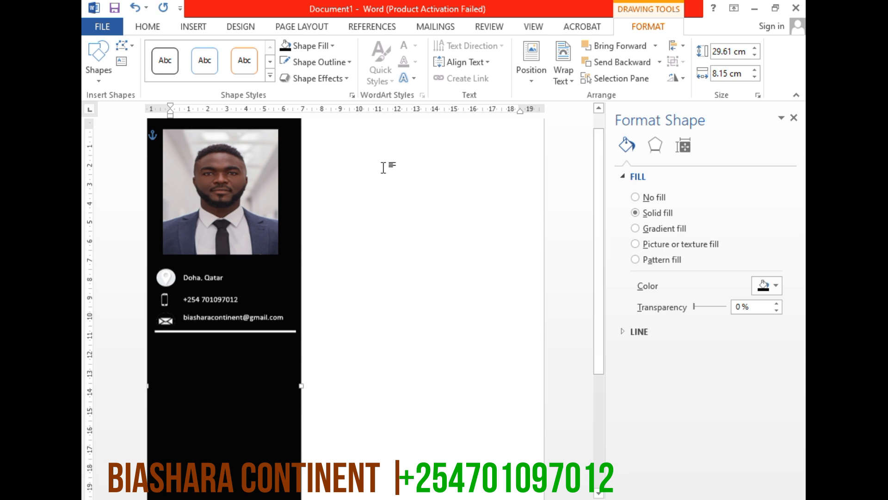
{"action": "left_click", "coordinate": [330, 46]}
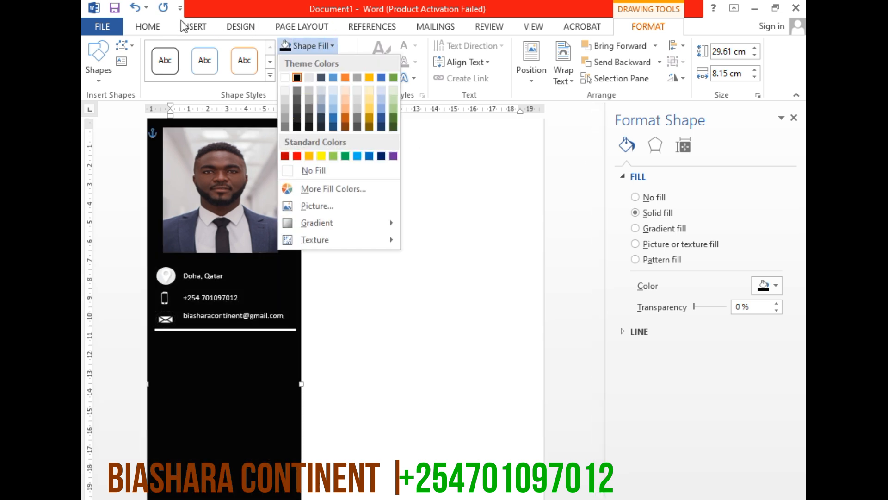
{"action": "left_click", "coordinate": [190, 27]}
{"action": "left_click", "coordinate": [273, 59]}
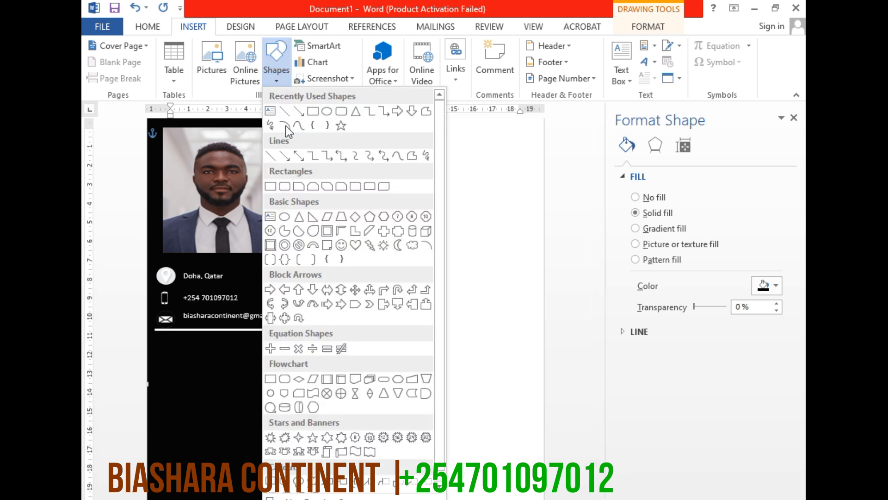
{"action": "left_click", "coordinate": [274, 116]}
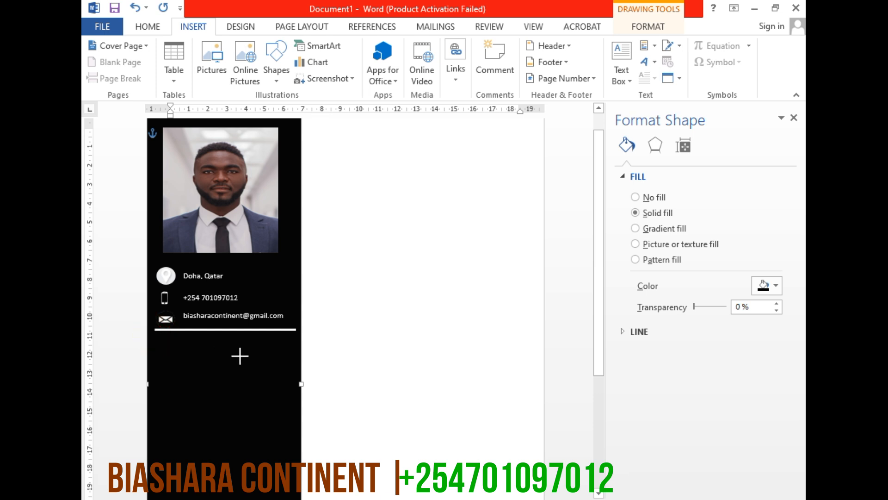
{"action": "left_click_drag", "start_coordinate": [240, 355], "coordinate": [155, 333]}
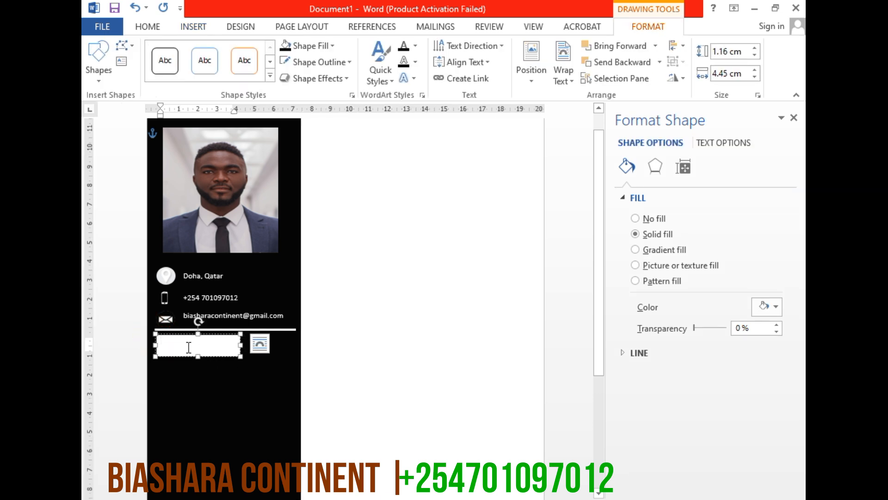
Enter the heading EDUCATION in capital letters in the text box below the line
{"action": "type", "text": "EDUCation"}
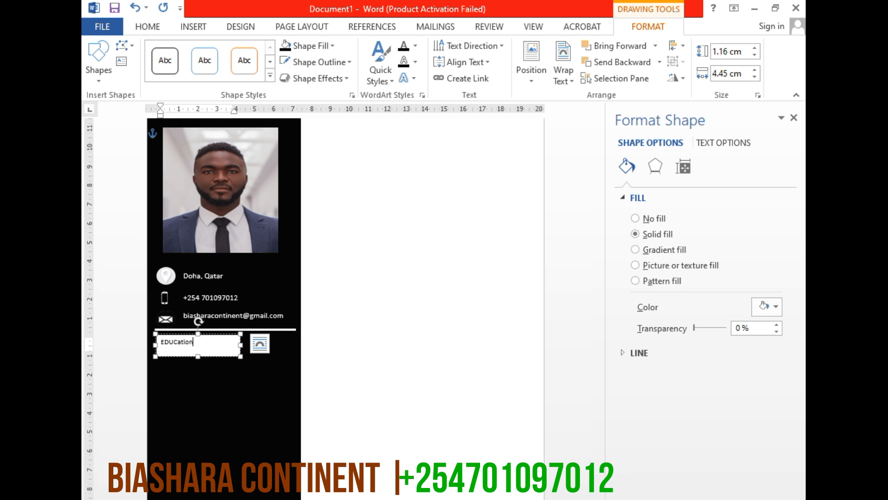
{"action": "key", "text": "BackSpace"}
{"action": "key", "text": "BackSpace"}
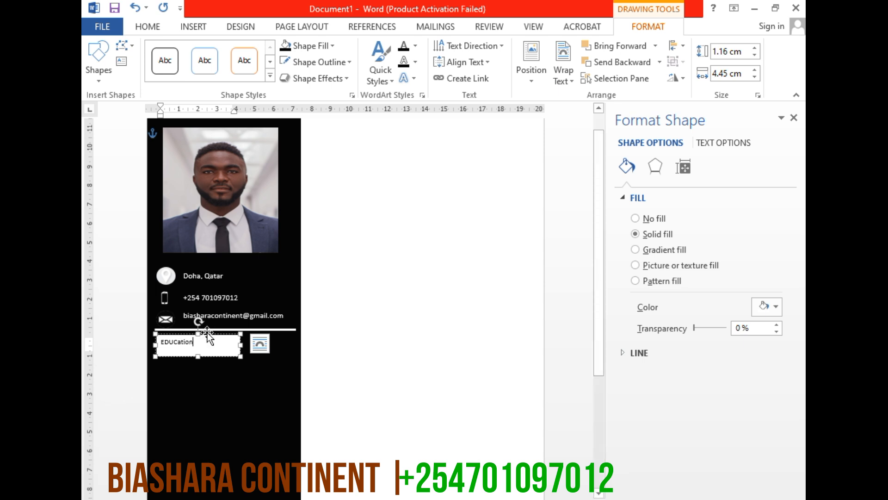
{"action": "key", "text": "BackSpace"}
{"action": "key", "text": "BackSpace"}
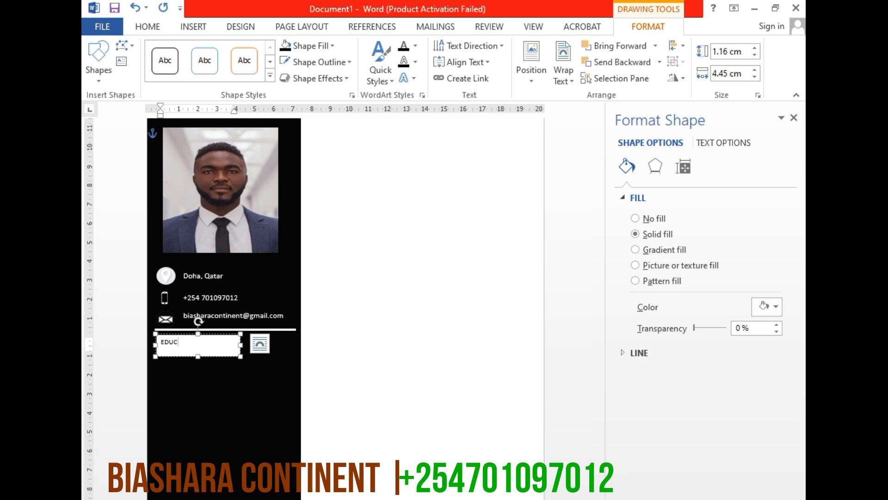
{"action": "type", "text": "ATION"}
Format the EDUCATION heading as bold, 18 pt, white text
{"action": "double_click", "coordinate": [189, 341]}
{"action": "left_click", "coordinate": [138, 28]}
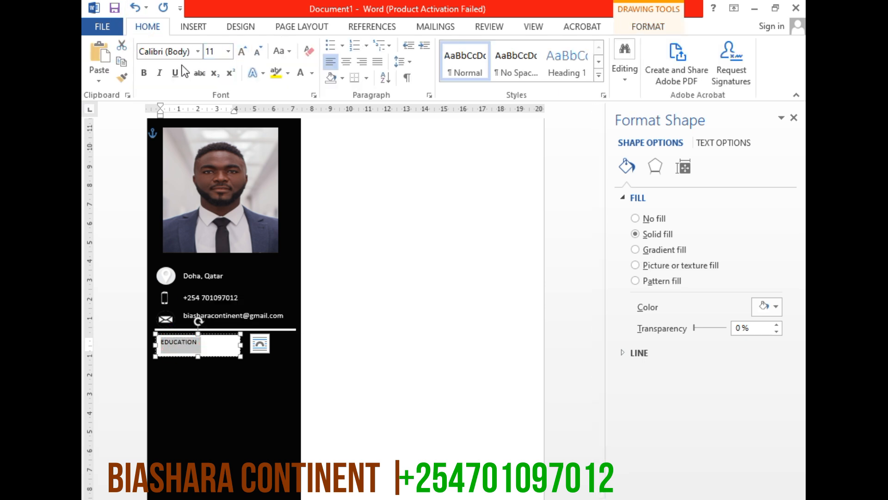
{"action": "left_click", "coordinate": [241, 52]}
{"action": "left_click", "coordinate": [241, 52]}
{"action": "left_click", "coordinate": [240, 52]}
{"action": "left_click", "coordinate": [240, 52]}
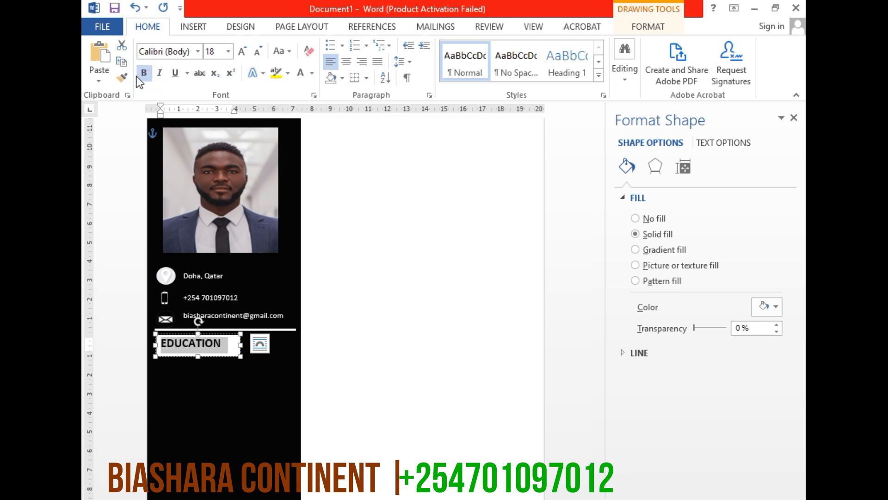
{"action": "left_click", "coordinate": [300, 73]}
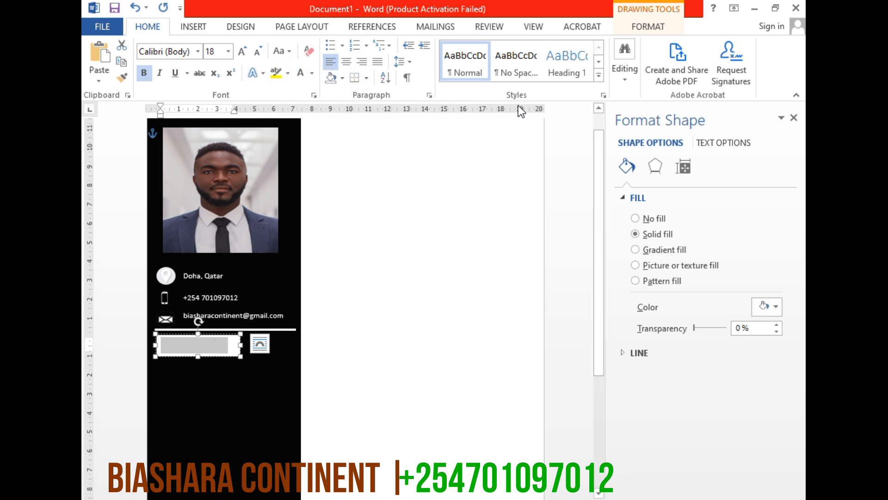
Set the EDUCATION text box to no fill and give it a white outline
{"action": "left_click", "coordinate": [632, 23]}
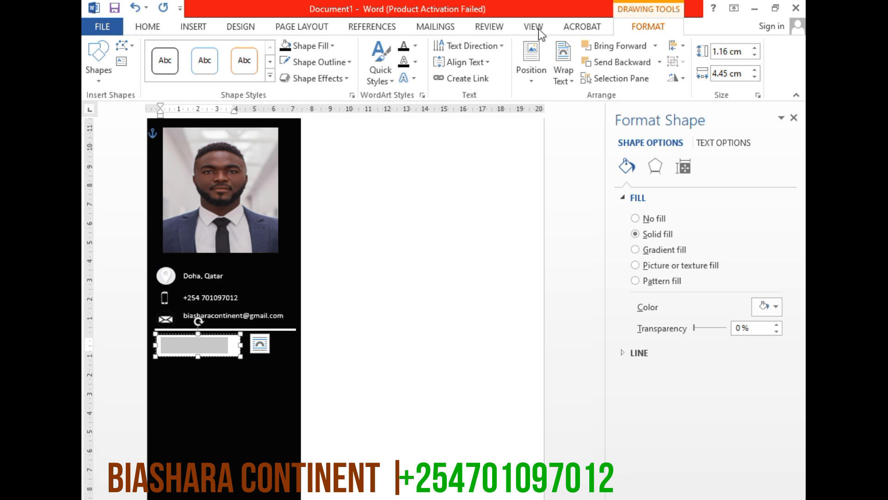
{"action": "left_click", "coordinate": [332, 46]}
{"action": "left_click", "coordinate": [319, 170]}
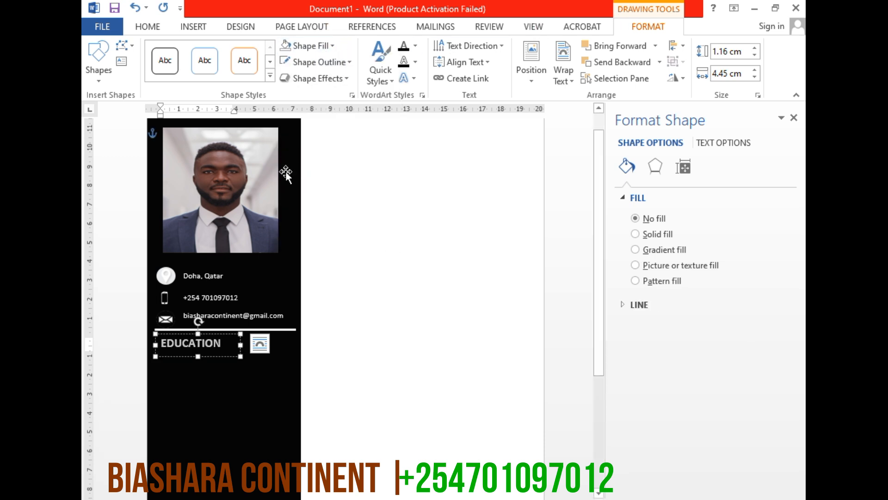
{"action": "left_click", "coordinate": [284, 64]}
{"action": "left_click", "coordinate": [158, 401]}
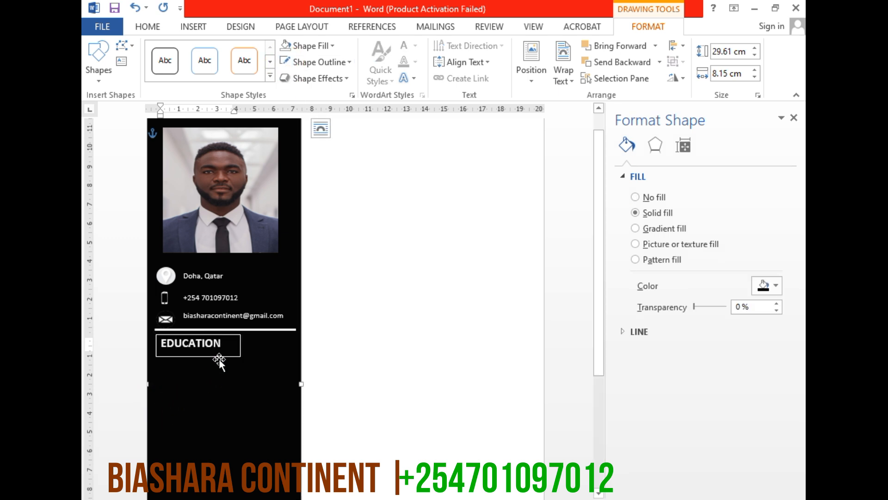
Remove the outlines from the sidebar rectangle and the EDUCATION text box
{"action": "left_click", "coordinate": [217, 332]}
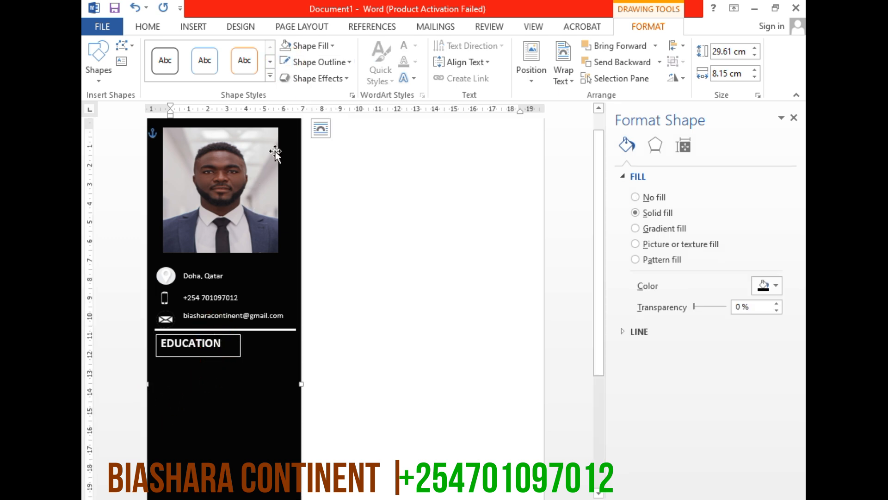
{"action": "left_click", "coordinate": [319, 62]}
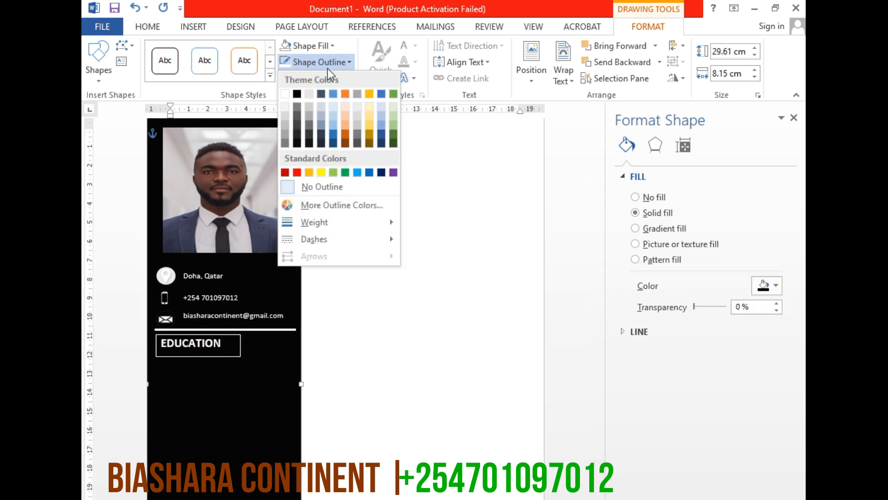
{"action": "left_click", "coordinate": [306, 186]}
{"action": "left_click", "coordinate": [214, 345]}
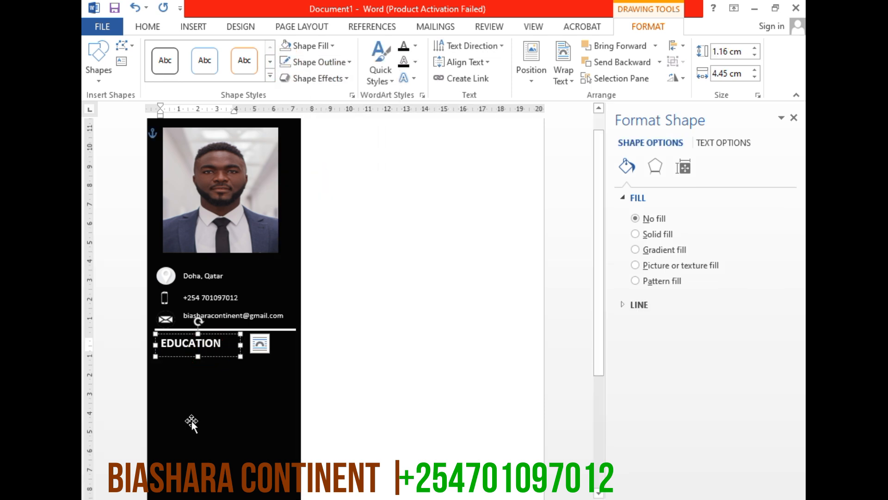
{"action": "left_click", "coordinate": [183, 449]}
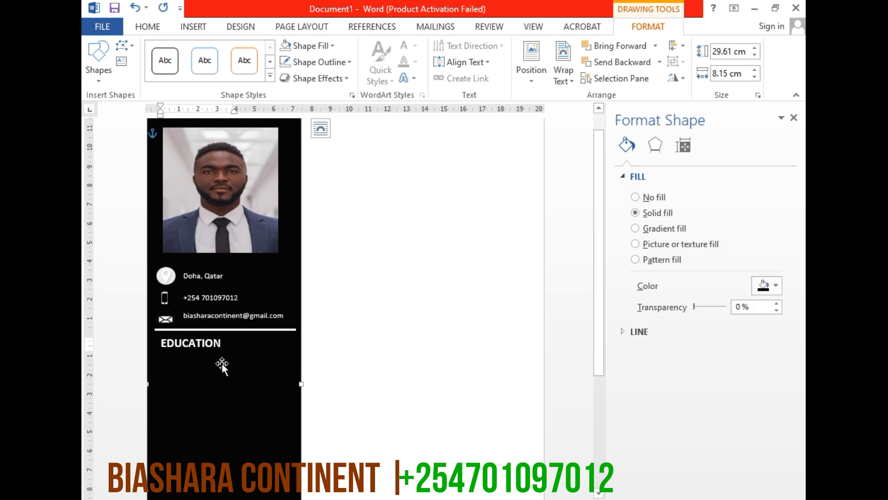
Draw a text box about 4.41 cm high and 7.19 cm wide in the sidebar directly below the EDUCATION heading
{"action": "scroll", "coordinate": [238, 356], "scroll_direction": "down", "scroll_amount": 3}
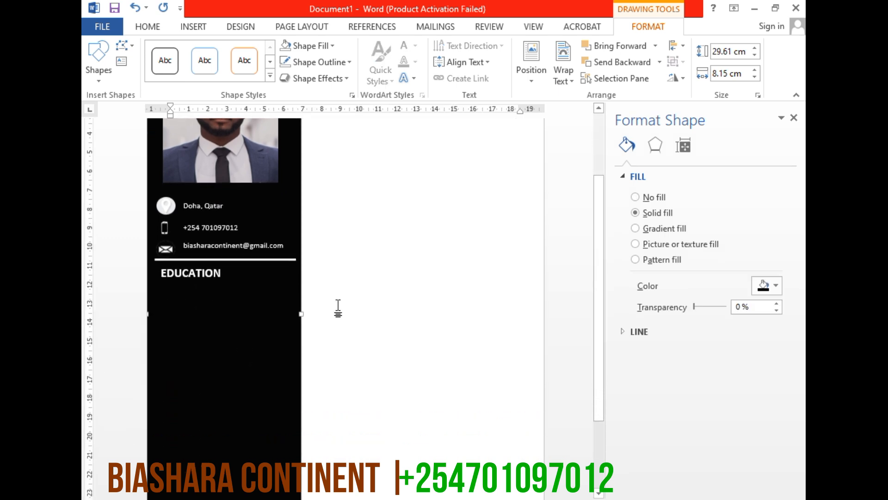
{"action": "left_click", "coordinate": [191, 26]}
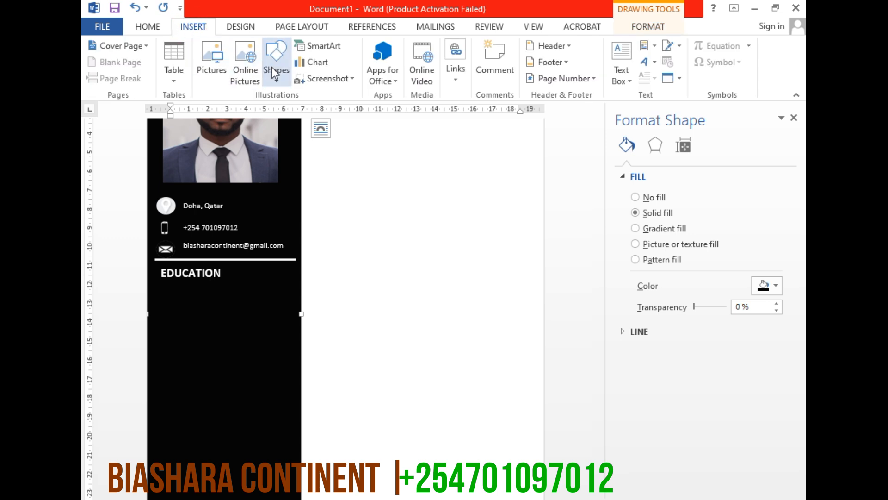
{"action": "left_click", "coordinate": [274, 82]}
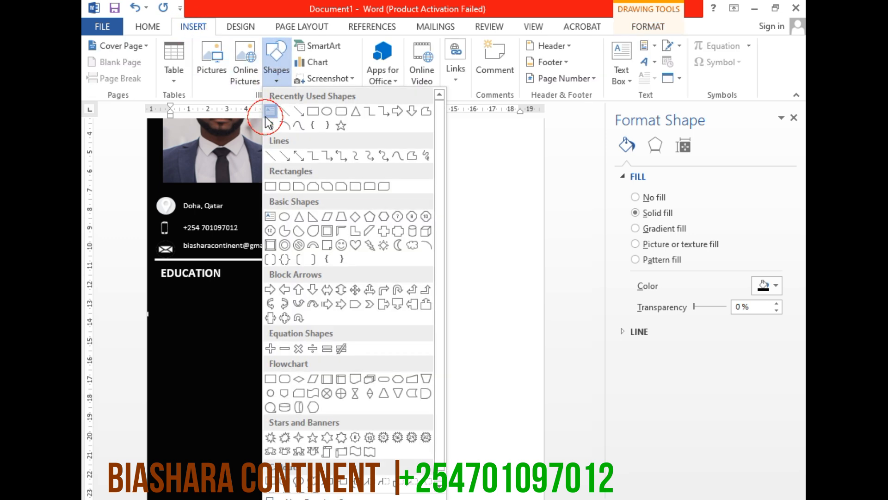
{"action": "left_click", "coordinate": [268, 116]}
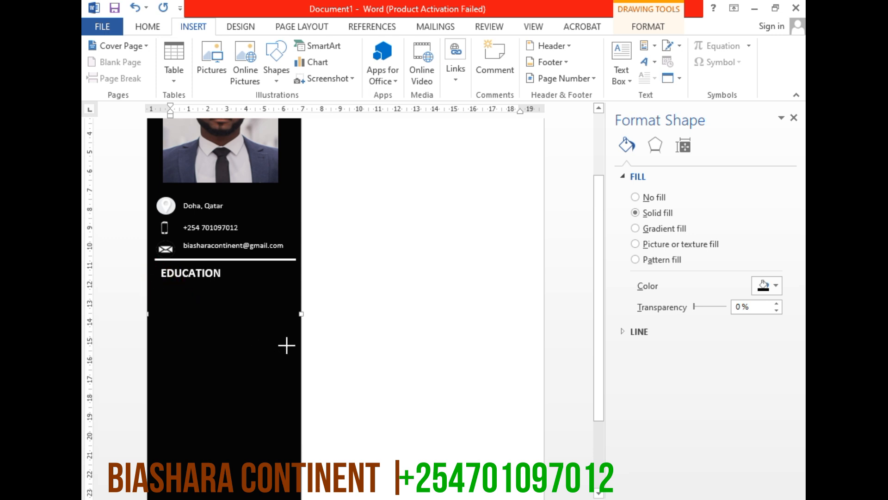
{"action": "left_click_drag", "start_coordinate": [295, 362], "coordinate": [159, 279]}
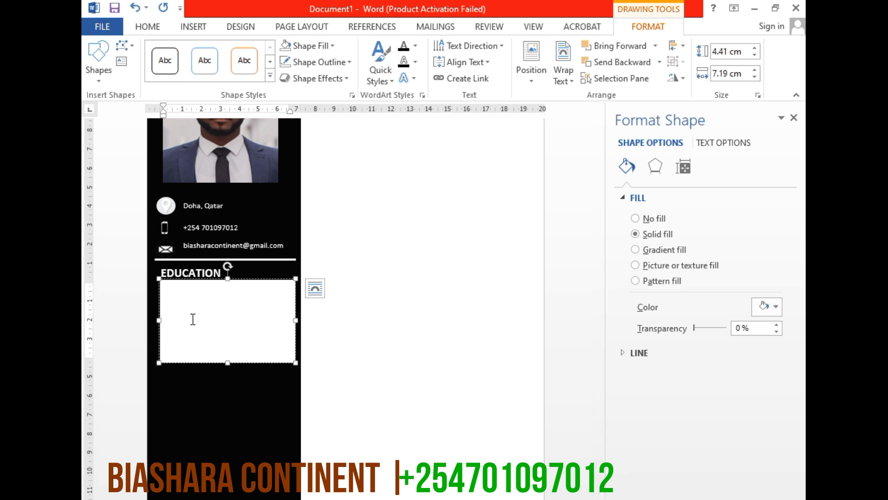
Enter "Diploma in ICT" and, on a new line, "Thika Technical Training Institute (2019)" in the text box below EDUCATION
{"action": "type", "text": "Diploma in ICT"}
{"action": "key", "text": "Return"}
{"action": "type", "text": "Thika Technical Traini"}
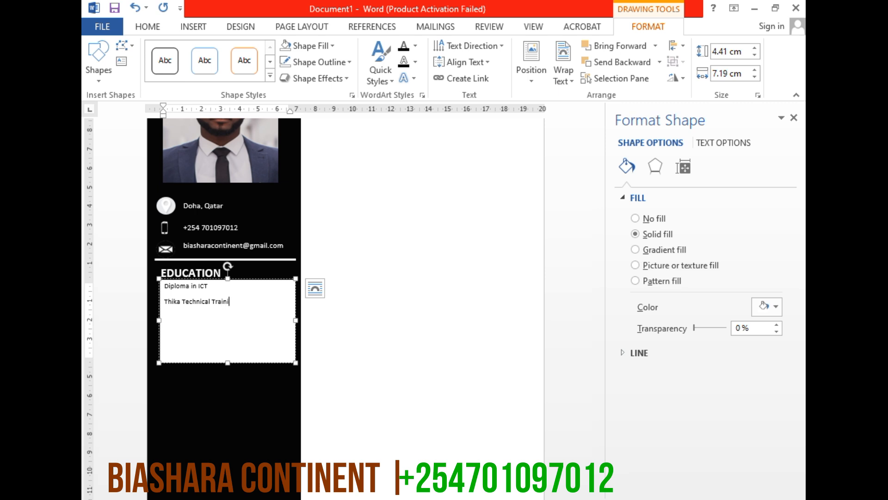
{"action": "type", "text": "ng Institute (2019)"}
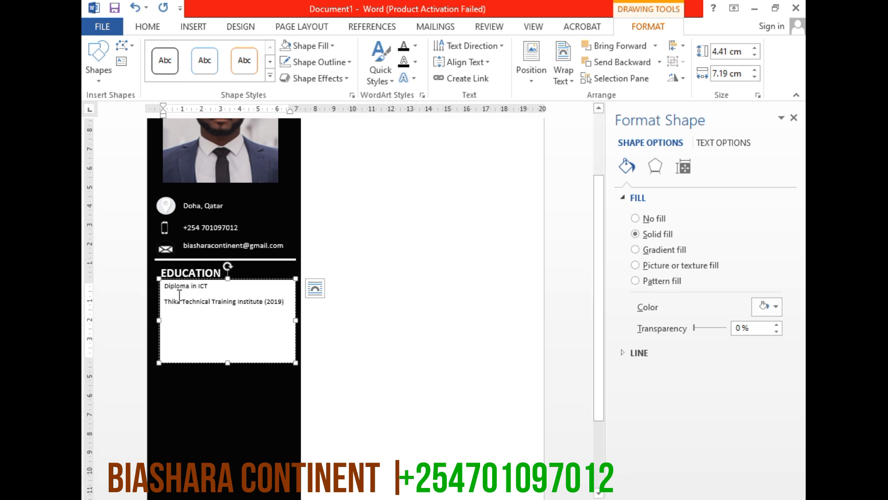
Remove the space after paragraph for all the text in the education details box
{"action": "left_click", "coordinate": [208, 286]}
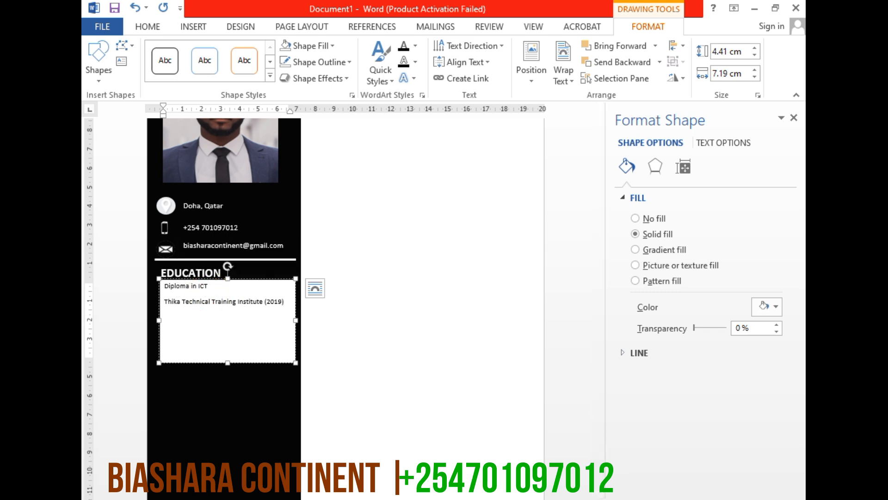
{"action": "scroll", "coordinate": [222, 301], "scroll_direction": "up", "scroll_amount": 3}
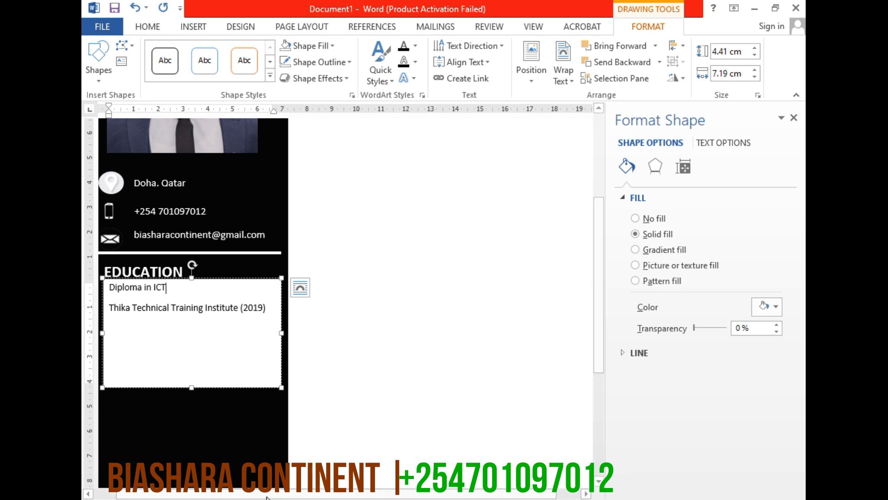
{"action": "scroll", "coordinate": [267, 495], "scroll_direction": "left", "scroll_amount": 2}
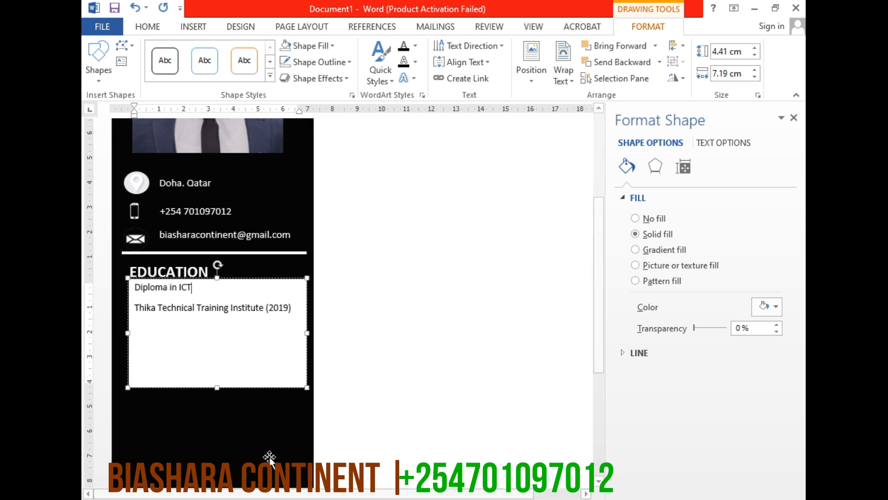
{"action": "left_click_drag", "start_coordinate": [294, 317], "coordinate": [142, 294]}
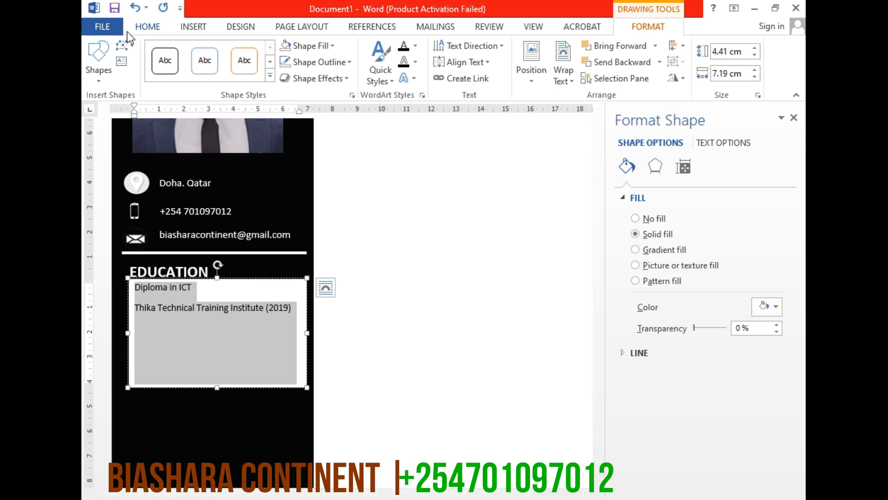
{"action": "left_click", "coordinate": [146, 29]}
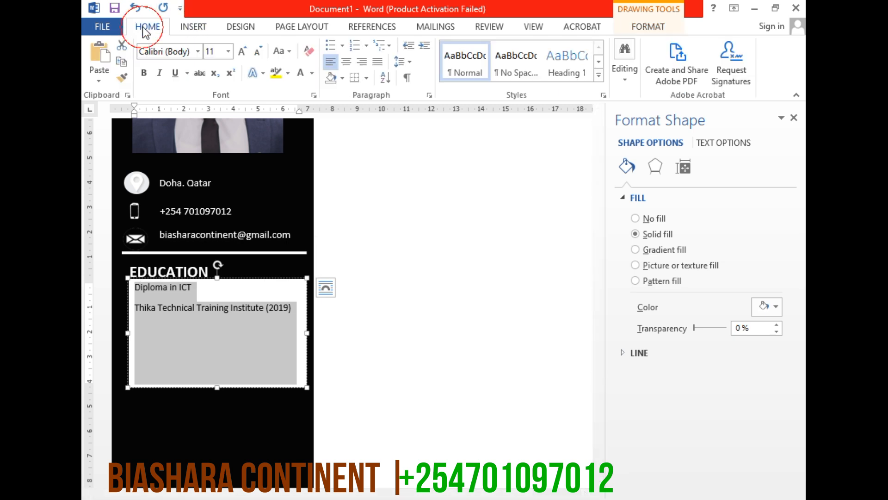
{"action": "left_click", "coordinate": [397, 66]}
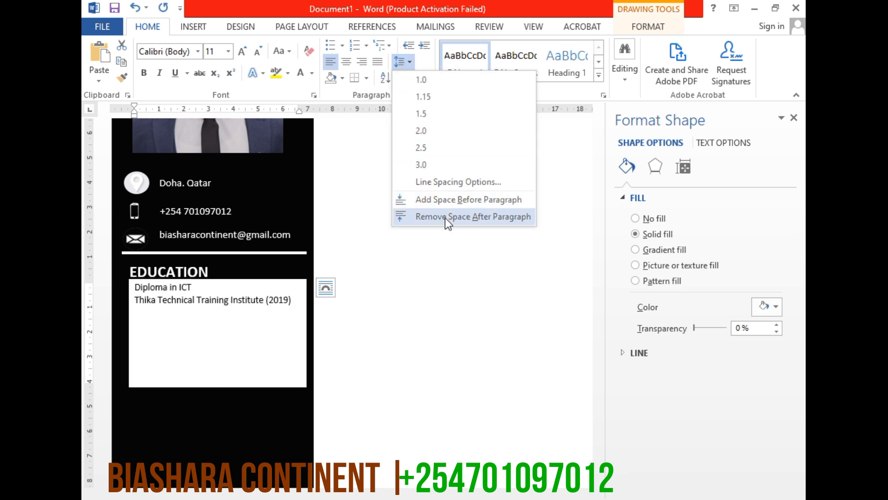
{"action": "left_click", "coordinate": [445, 217]}
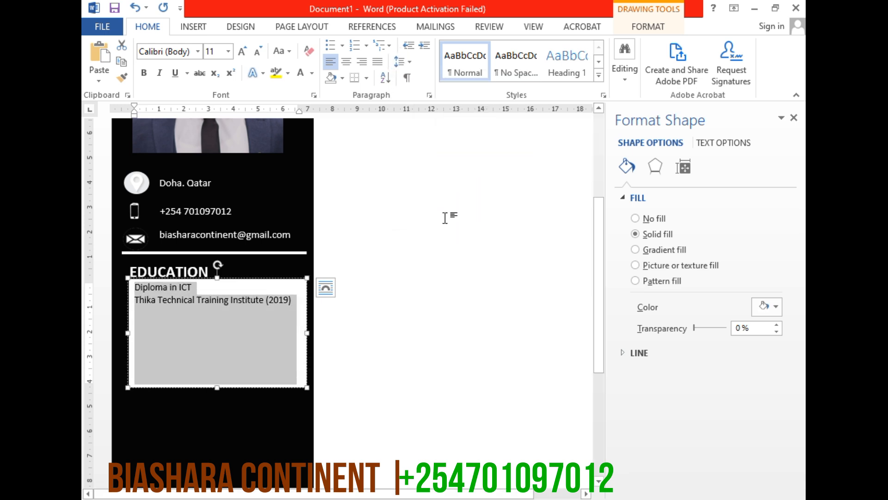
Make the "Diploma in ICT" line bold
{"action": "left_click", "coordinate": [171, 317]}
{"action": "double_click", "coordinate": [165, 291]}
{"action": "left_click", "coordinate": [165, 291]}
{"action": "left_click", "coordinate": [144, 75]}
{"action": "left_click", "coordinate": [181, 285]}
Add the line "High School Diploma" below the Thika Technical Training Institute entry, separated by one blank line
{"action": "left_click", "coordinate": [298, 301]}
{"action": "key", "text": "Return"}
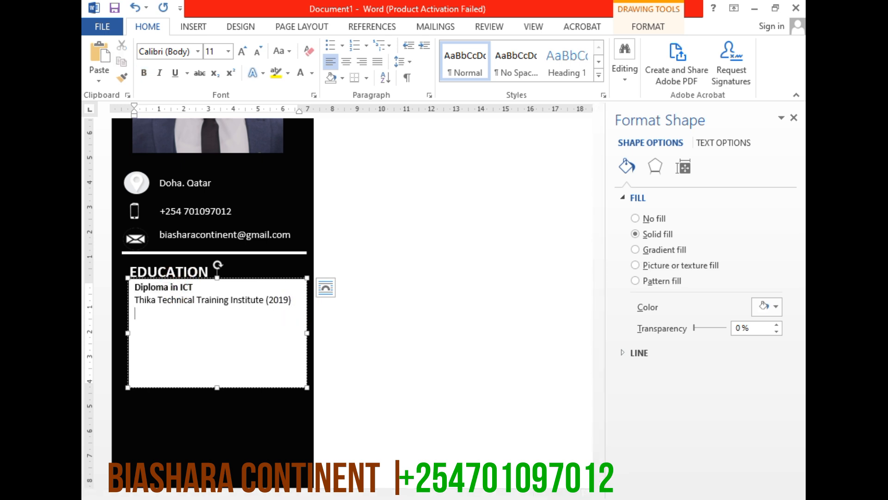
{"action": "key", "text": "Return"}
{"action": "type", "text": "High Scho"}
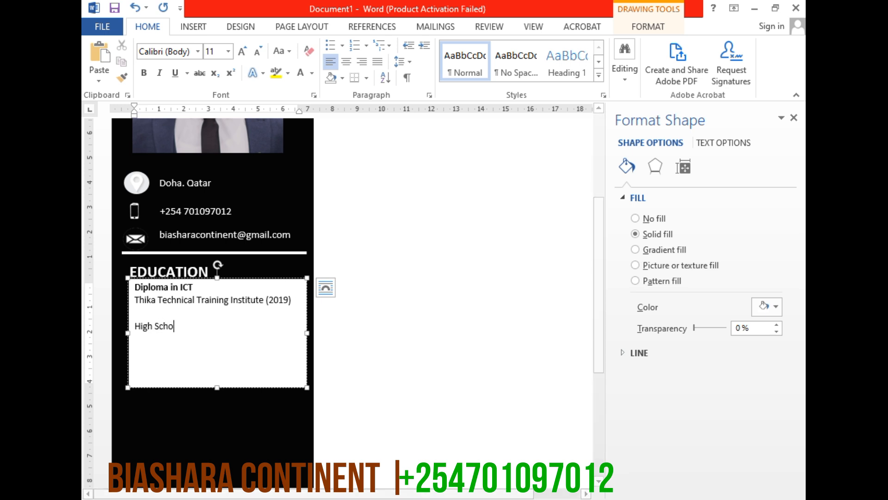
{"action": "type", "text": "ol Diploam"}
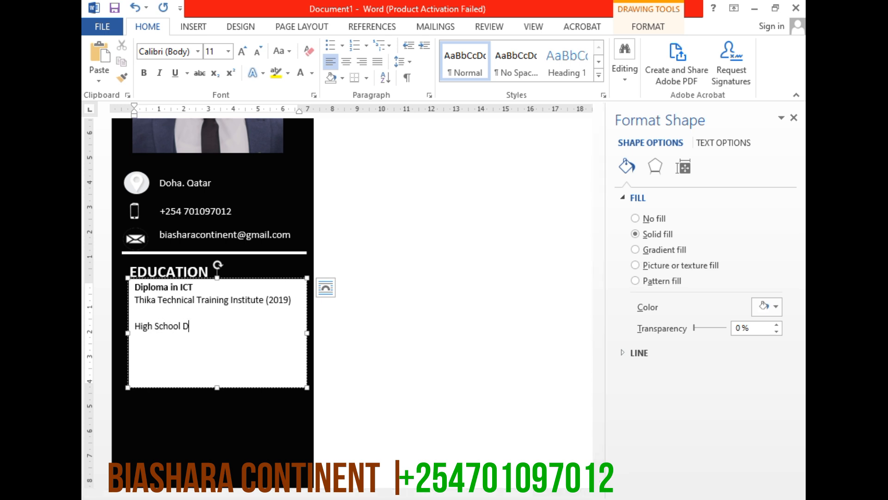
{"action": "key", "text": "BackSpace"}
{"action": "key", "text": "BackSpace"}
{"action": "type", "text": "ma"}
Enter "Nyeri High School (2014)" on the line beneath "High School Diploma"
{"action": "key", "text": "Return"}
{"action": "type", "text": "Nyei Hiogh"}
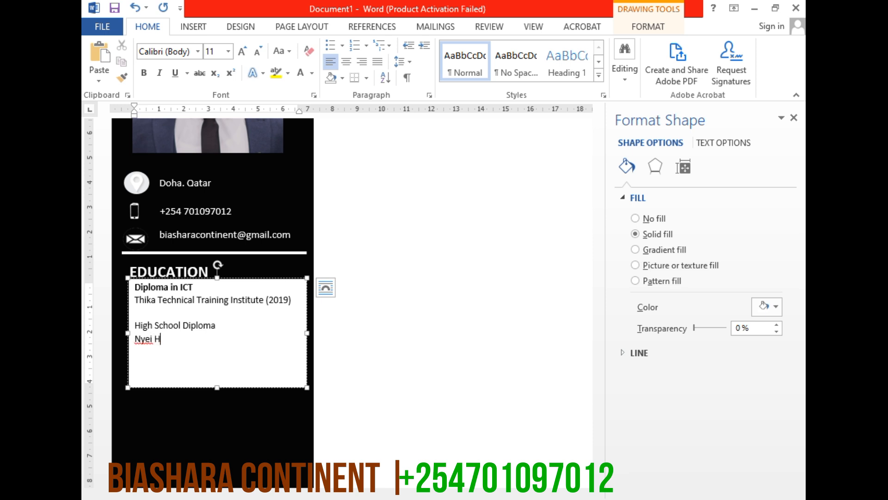
{"action": "key", "text": "BackSpace"}
{"action": "key", "text": "BackSpace"}
{"action": "key", "text": "BackSpace"}
{"action": "key", "text": "BackSpace"}
{"action": "type", "text": "igh School"}
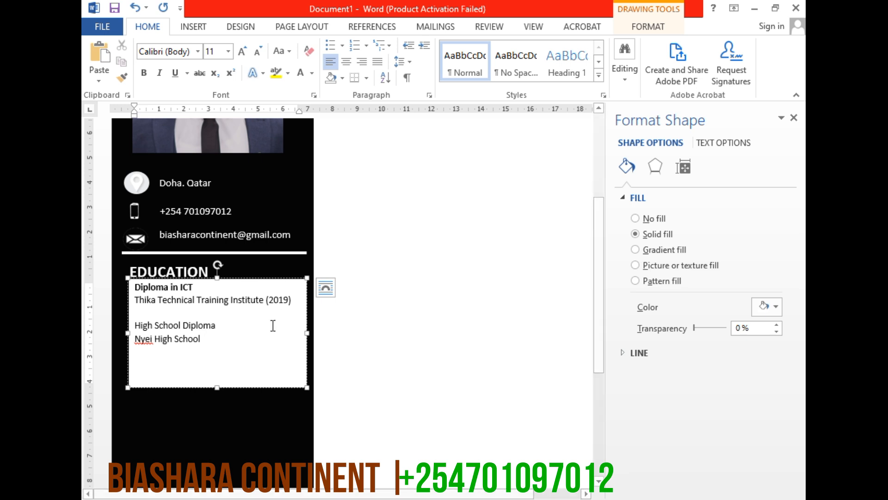
{"action": "left_click", "coordinate": [150, 341]}
{"action": "type", "text": "r"}
{"action": "left_click", "coordinate": [223, 337]}
{"action": "type", "text": "("}
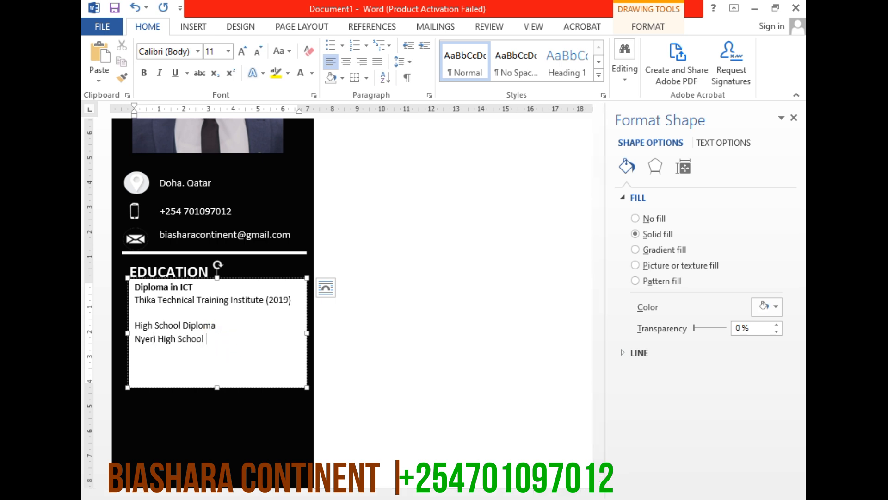
{"action": "type", "text": "2014"}
{"action": "key", "text": "Return"}
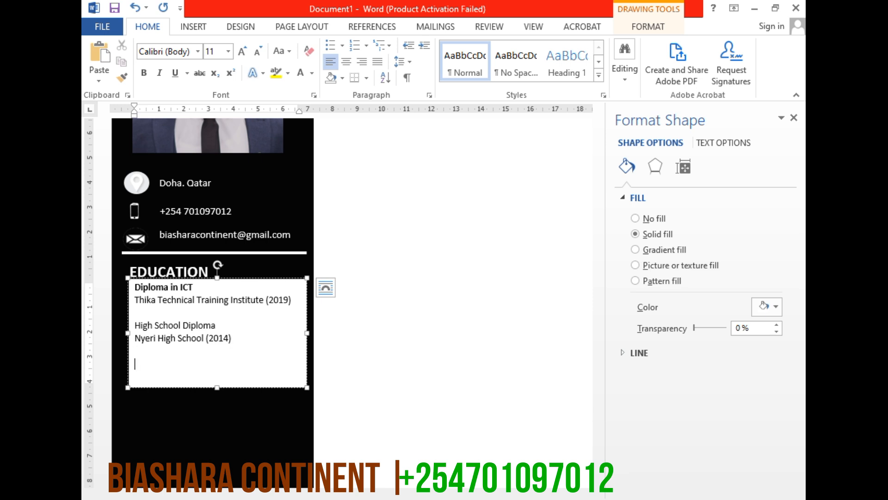
Make the "High School Diploma" line bold
{"action": "double_click", "coordinate": [199, 326]}
{"action": "triple_click", "coordinate": [199, 326]}
{"action": "left_click", "coordinate": [143, 73]}
Add the line "Kenya Certificate of Primary Education" below the Nyeri High School entry, separated by one blank line
{"action": "left_click", "coordinate": [234, 338]}
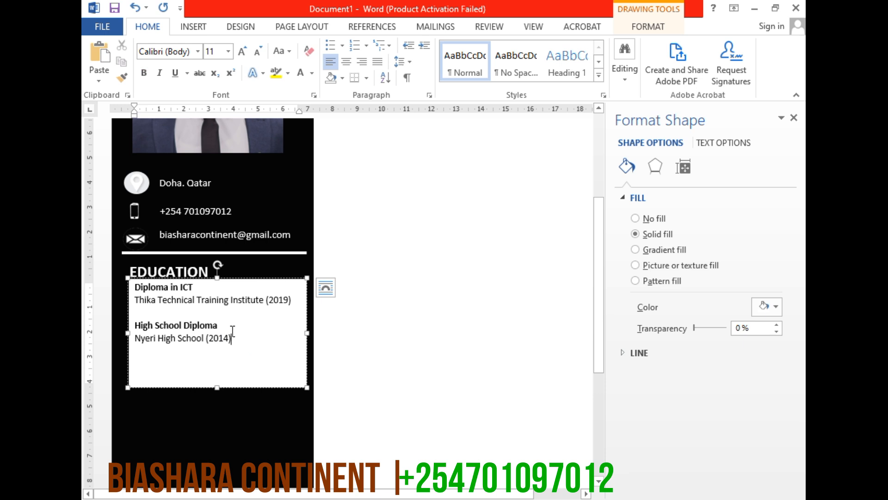
{"action": "key", "text": "Return"}
{"action": "key", "text": "Return"}
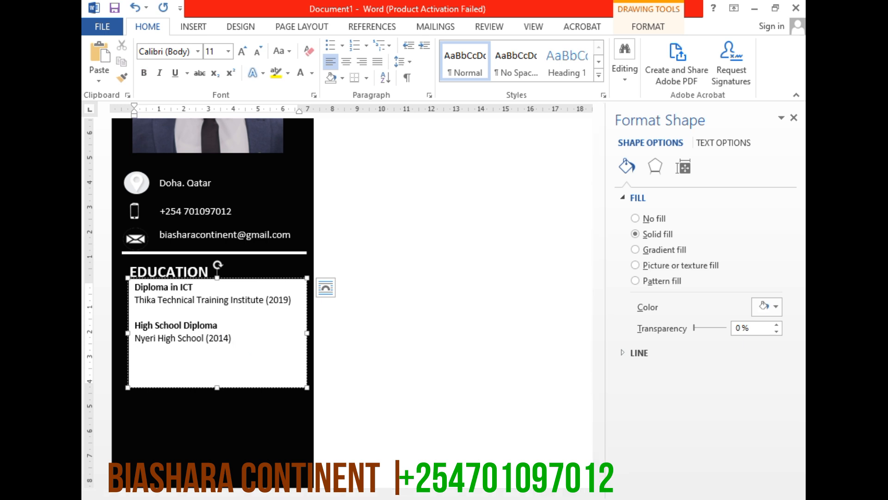
{"action": "type", "text": "Kenya Certificate of Pr"}
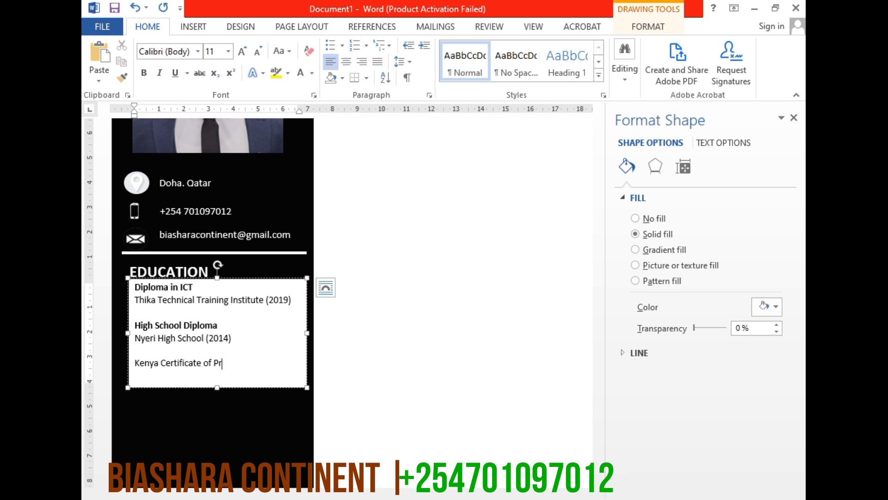
{"action": "type", "text": "imaru"}
{"action": "type", "text": "y Educat"}
{"action": "type", "text": "ion"}
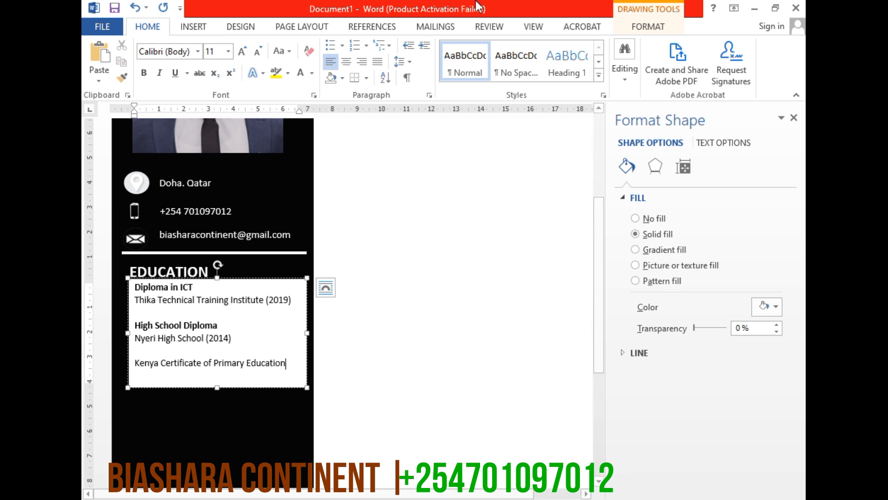
Make the "Kenya Certificate of Primary Education" line bold
{"action": "left_click", "coordinate": [262, 365]}
{"action": "triple_click", "coordinate": [261, 365]}
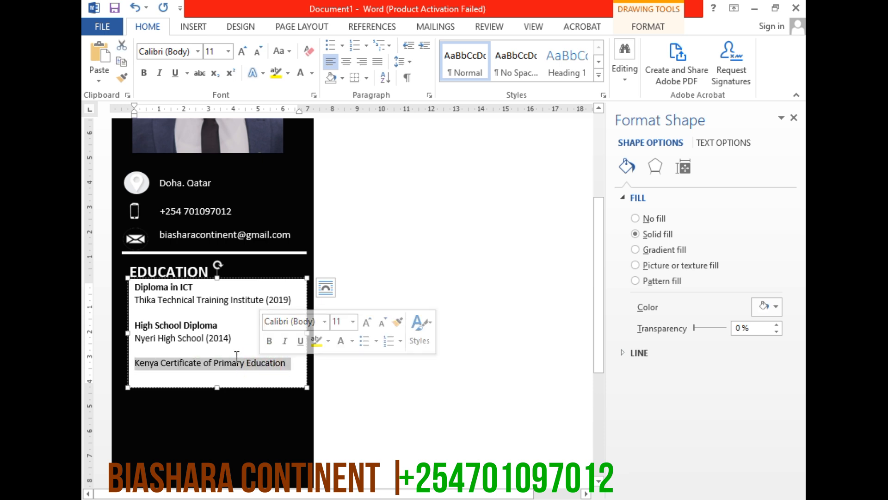
{"action": "key", "text": "ctrl+b"}
Enter "Matopeni Primary School (2010)" on the line beneath "Kenya Certificate of Primary Education"
{"action": "left_click", "coordinate": [295, 365]}
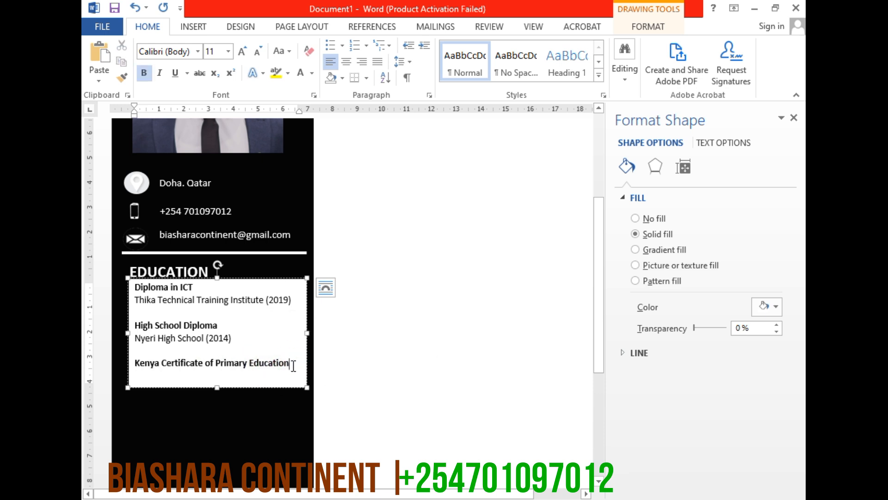
{"action": "key", "text": "Return"}
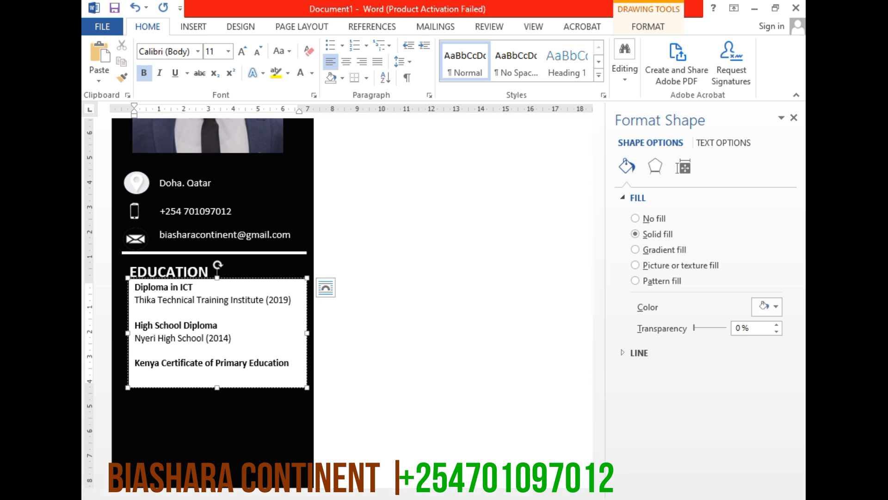
{"action": "type", "text": "Matopeni Primary"}
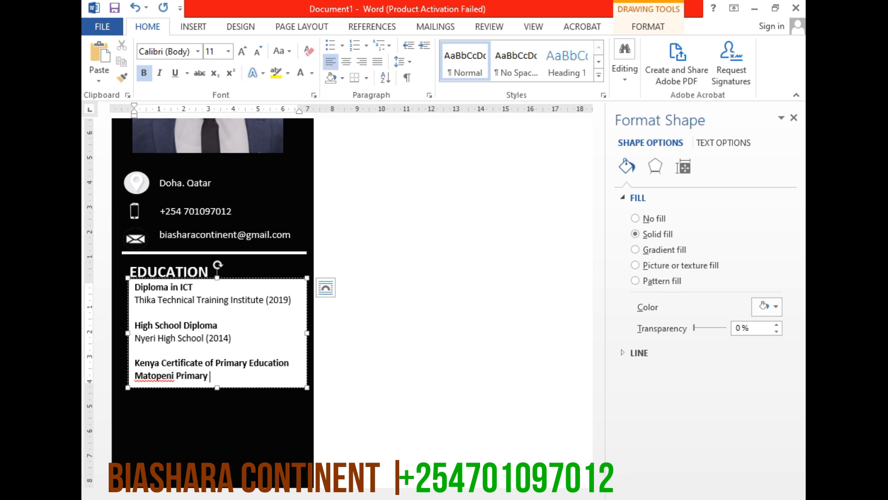
{"action": "key", "text": "BackSpace"}
{"action": "type", "text": "chool (202"}
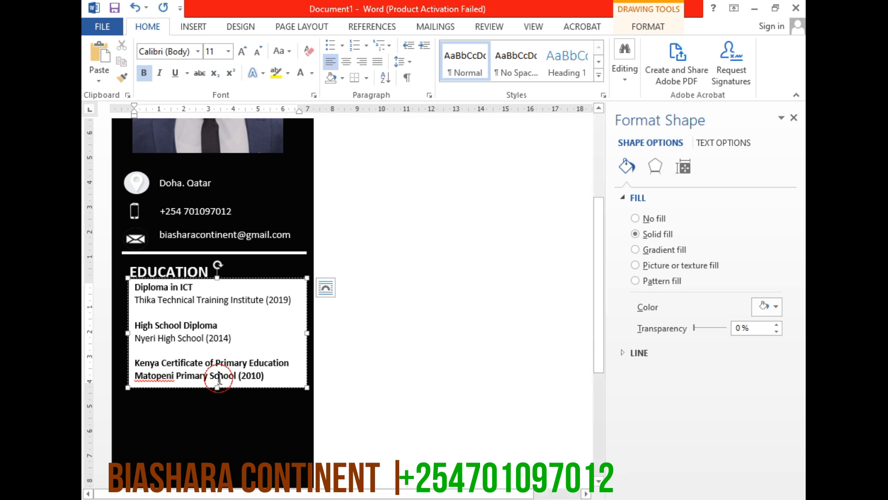
Remove the bold formatting from the "Matopeni Primary School (2010)" line
{"action": "triple_click", "coordinate": [219, 377]}
{"action": "left_click", "coordinate": [144, 73]}
{"action": "left_click", "coordinate": [198, 338]}
Change the font color of all the education entries to white
{"action": "left_click_drag", "start_coordinate": [268, 376], "coordinate": [133, 285]}
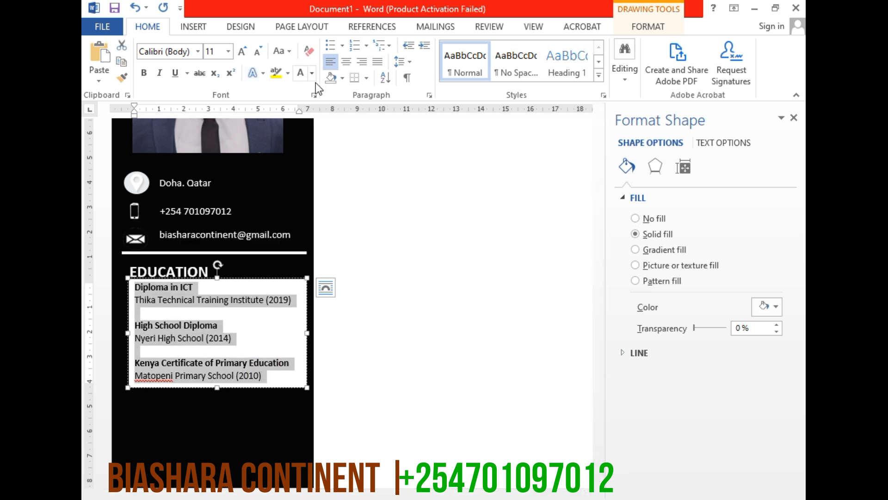
{"action": "left_click", "coordinate": [302, 71]}
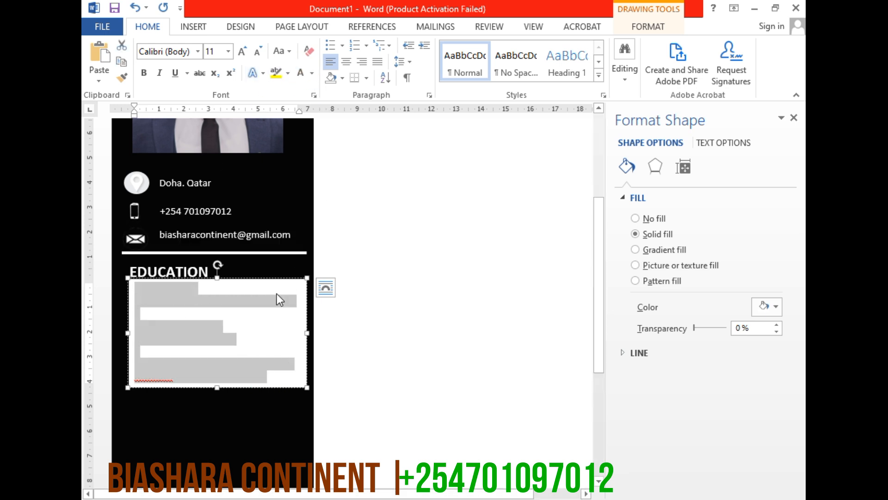
{"action": "left_click", "coordinate": [261, 304]}
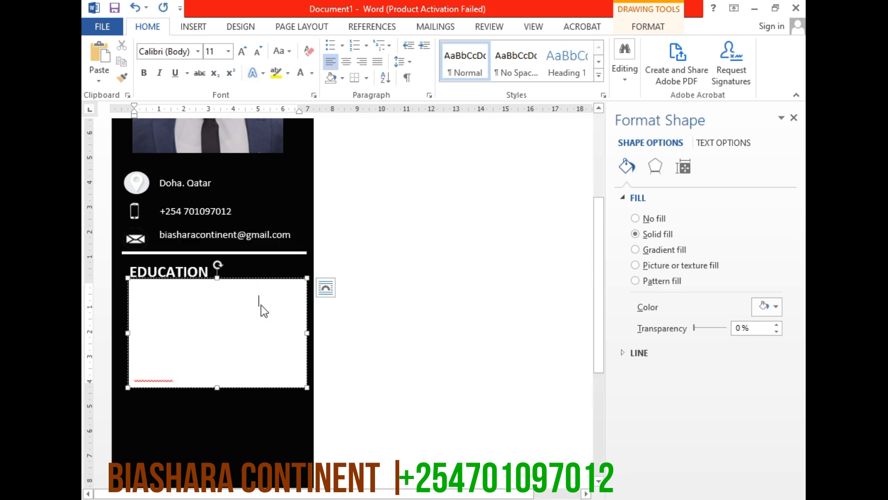
Set the education details text box to no fill and no outline
{"action": "left_click", "coordinate": [642, 24]}
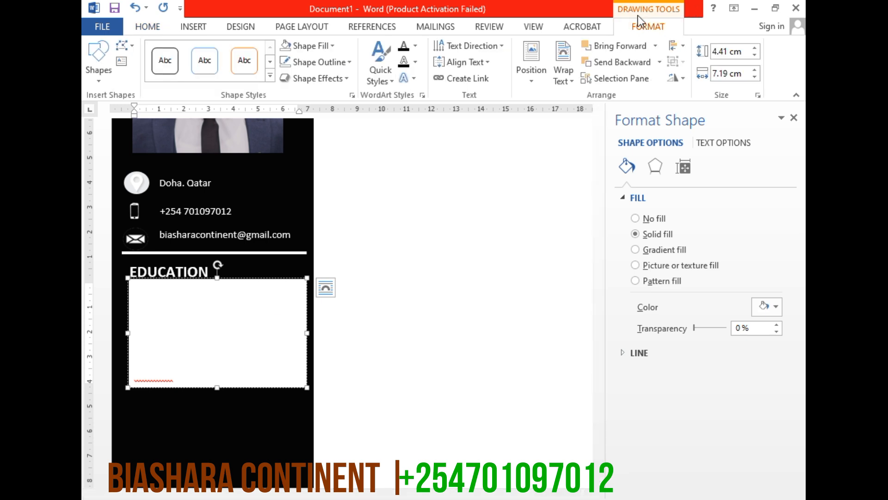
{"action": "left_click", "coordinate": [319, 44]}
{"action": "left_click", "coordinate": [293, 169]}
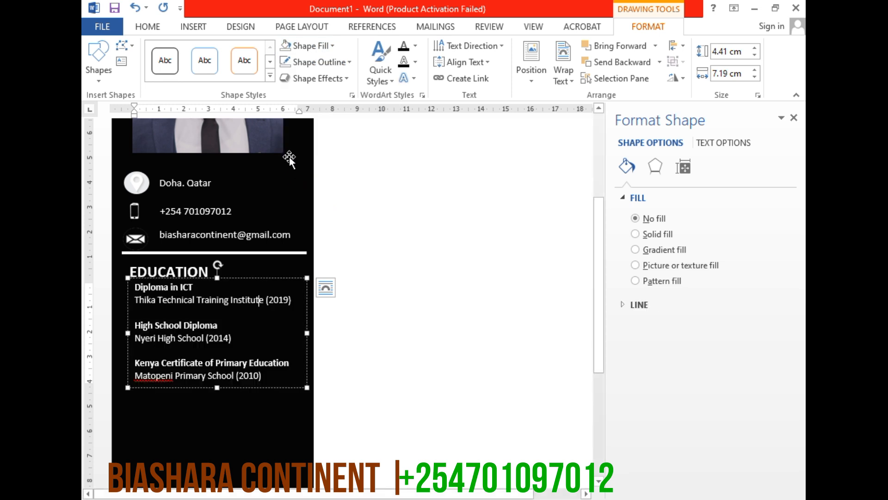
{"action": "left_click", "coordinate": [319, 68]}
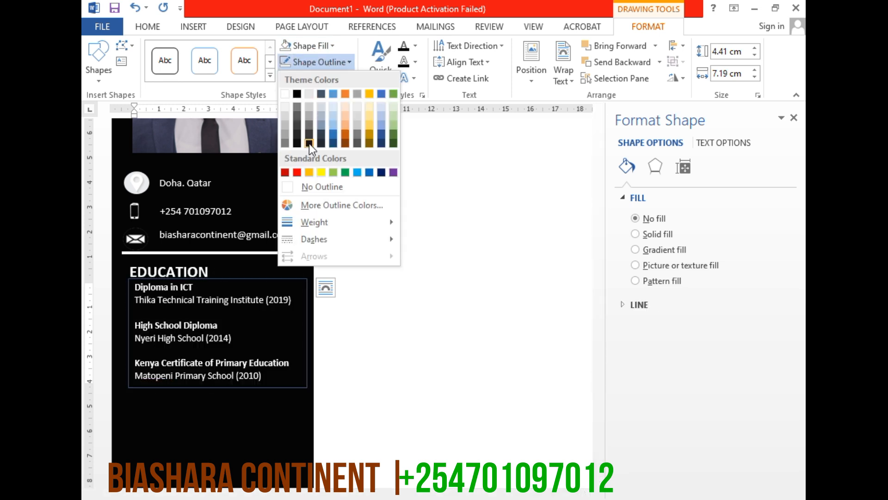
{"action": "left_click", "coordinate": [306, 187]}
{"action": "left_click", "coordinate": [203, 456]}
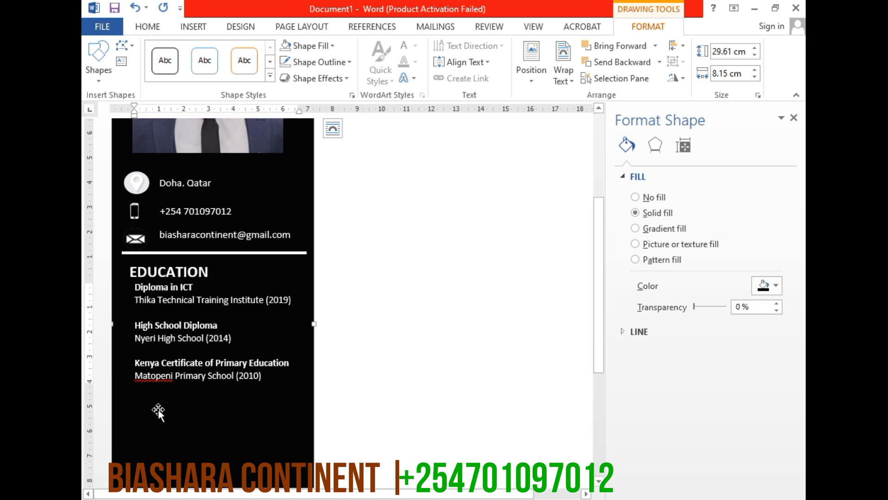
Clear the spelling error mark from the word "Matopeni" in the last education entry
{"action": "left_click", "coordinate": [151, 388]}
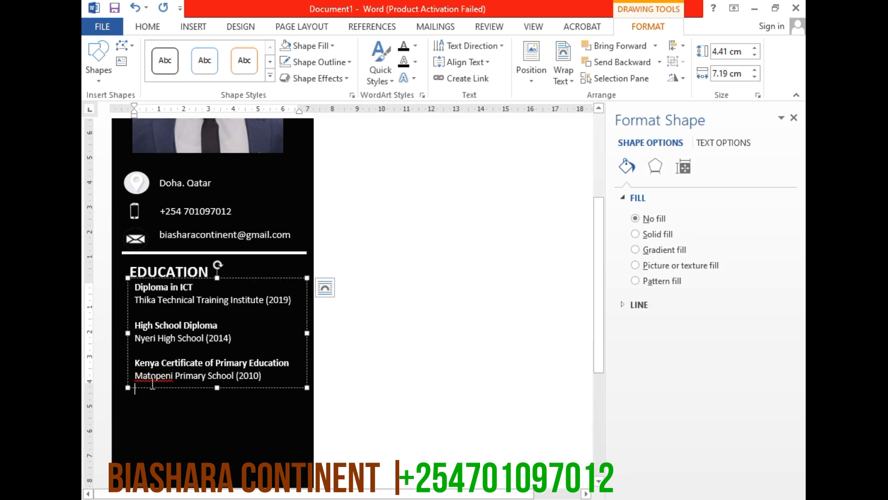
{"action": "right_click", "coordinate": [154, 379]}
{"action": "left_click", "coordinate": [209, 445]}
{"action": "left_click", "coordinate": [202, 444]}
{"action": "scroll", "coordinate": [205, 327], "scroll_direction": "down", "scroll_amount": 3}
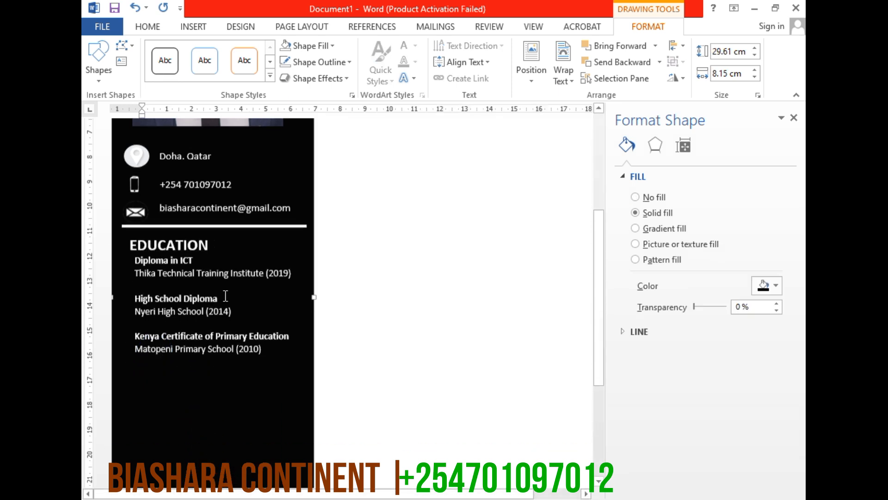
{"action": "scroll", "coordinate": [205, 327], "scroll_direction": "up", "scroll_amount": 3}
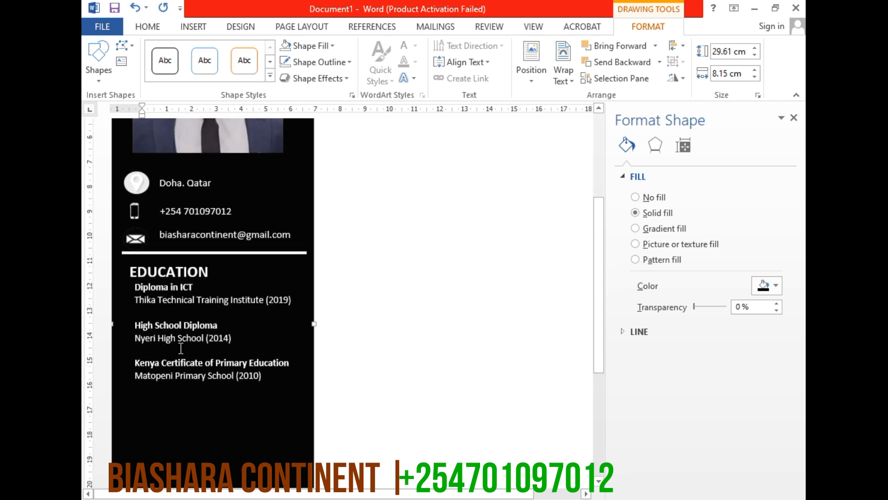
Nudge the education details text box left until its text lines up with the start of the white divider line
{"action": "left_click", "coordinate": [215, 347]}
{"action": "left_click", "coordinate": [265, 276]}
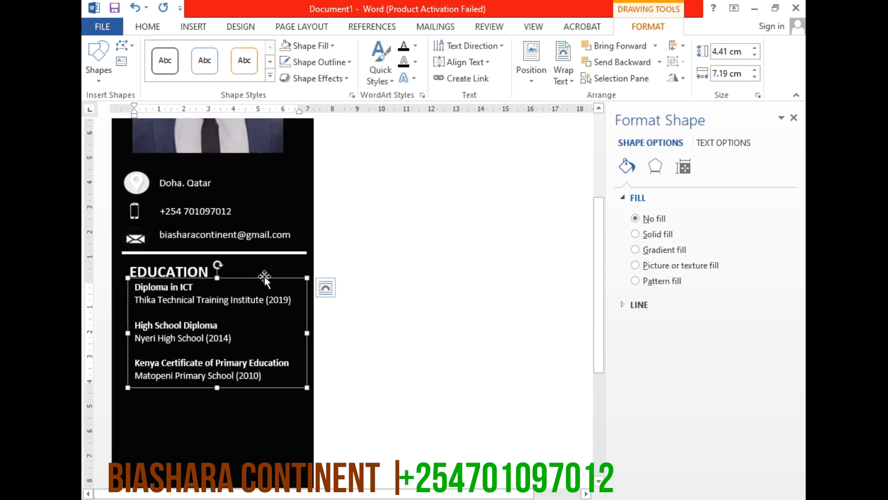
{"action": "key", "text": "Left"}
{"action": "key", "text": "Left"}
{"action": "key", "text": "Left"}
{"action": "key", "text": "Left"}
{"action": "key", "text": "Left"}
{"action": "key", "text": "Left"}
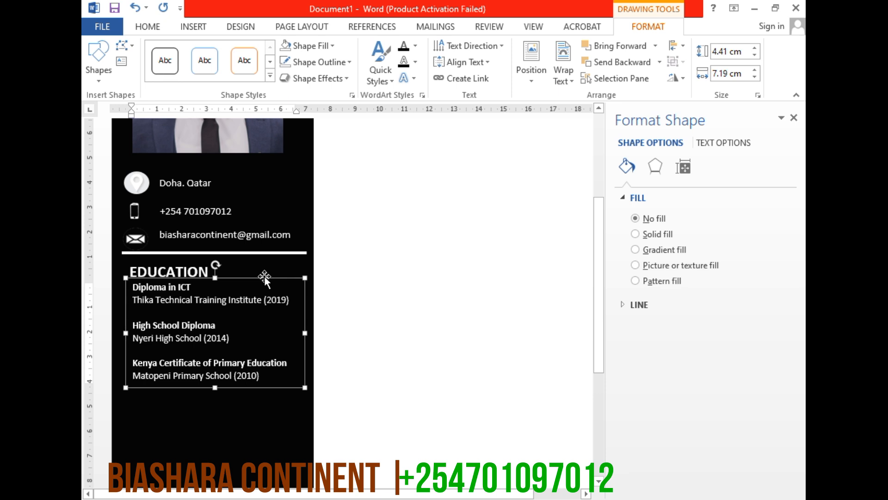
{"action": "key", "text": "Left"}
{"action": "key", "text": "Left"}
{"action": "key", "text": "Left"}
{"action": "key", "text": "Left"}
{"action": "key", "text": "Left"}
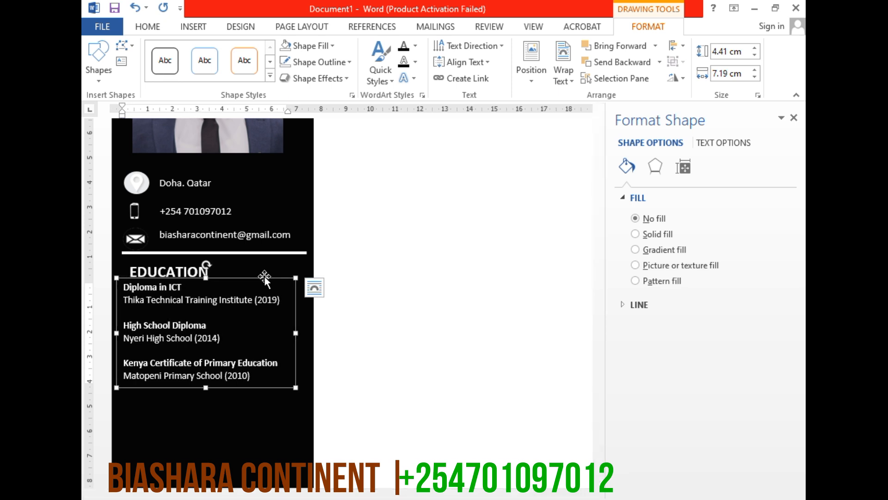
{"action": "key", "text": "Left"}
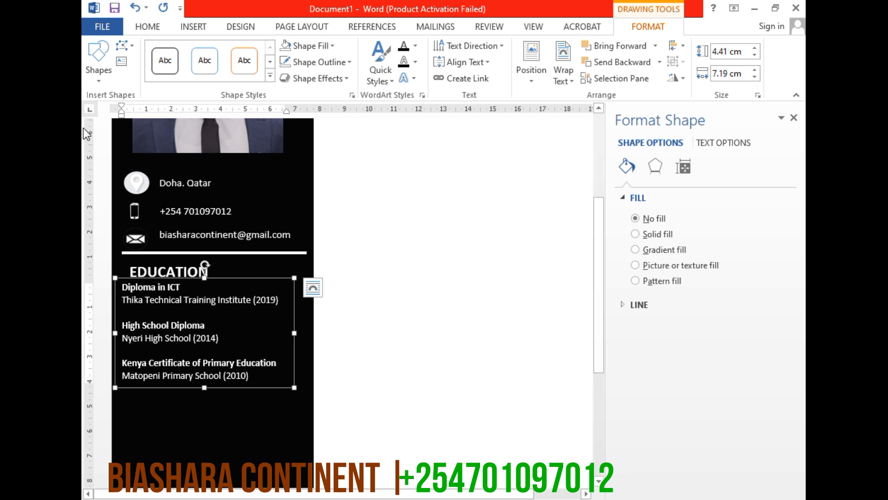
Nudge the EDUCATION heading left to align it with the education entries below, and deselect the heading
{"action": "left_click", "coordinate": [182, 268]}
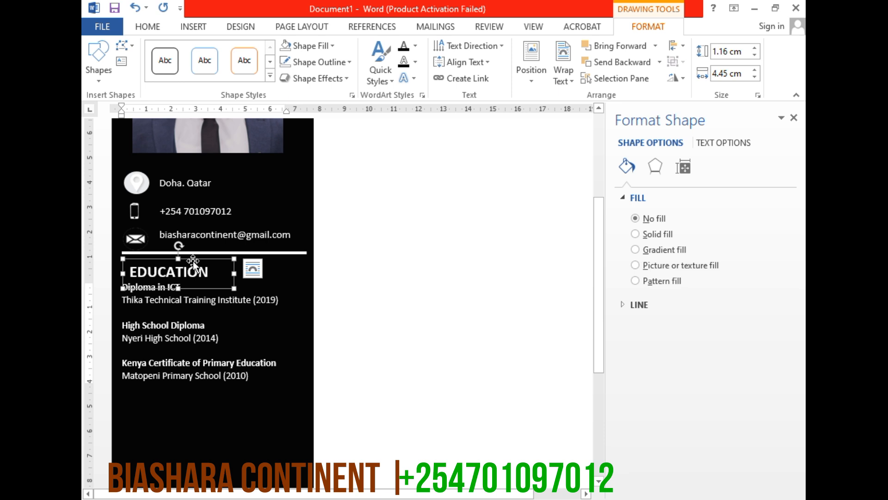
{"action": "key", "text": "Left"}
{"action": "key", "text": "Left"}
{"action": "key", "text": "Left"}
{"action": "key", "text": "Left"}
{"action": "key", "text": "Left"}
{"action": "key", "text": "Left"}
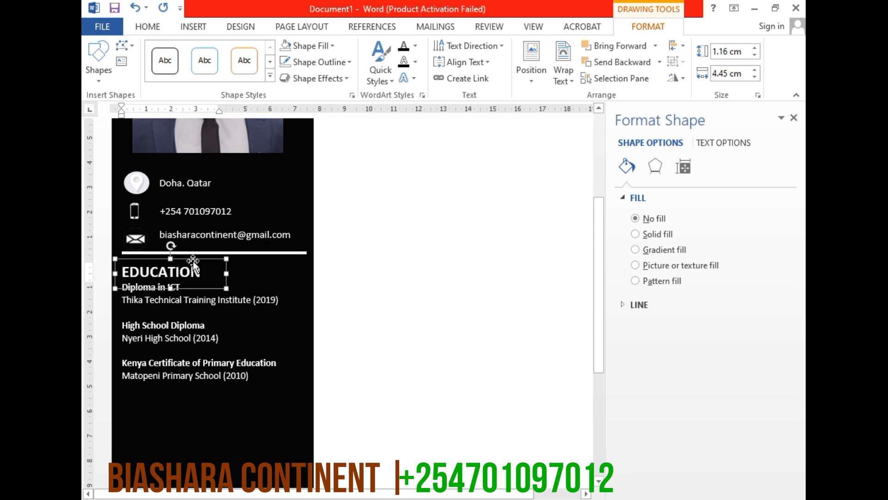
{"action": "scroll", "coordinate": [220, 396], "scroll_direction": "down", "scroll_amount": 3}
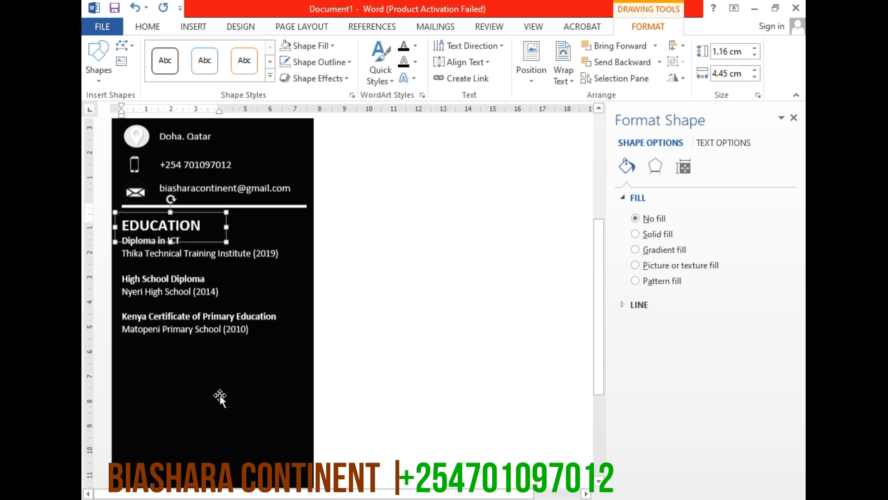
{"action": "left_click", "coordinate": [210, 403]}
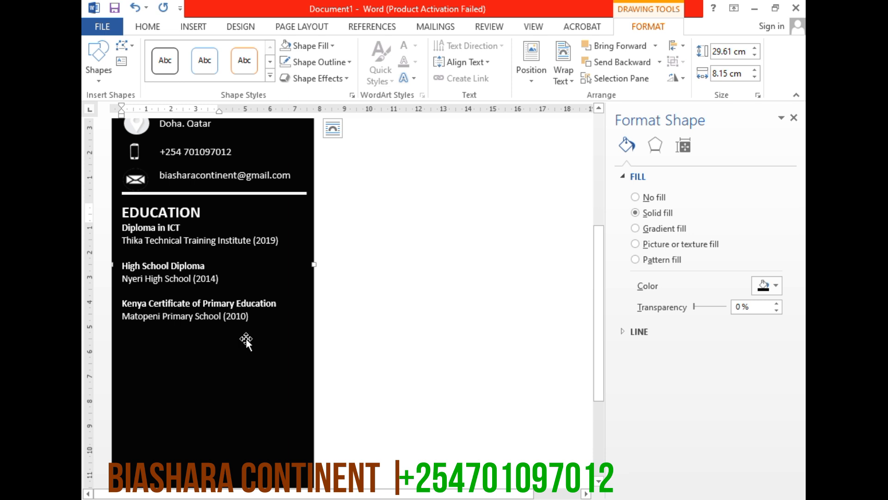
Draw a text box about 2.1 cm high and 11.8 cm wide at the top of the page's white area and enter the candidate's full name
{"action": "left_click", "coordinate": [223, 303]}
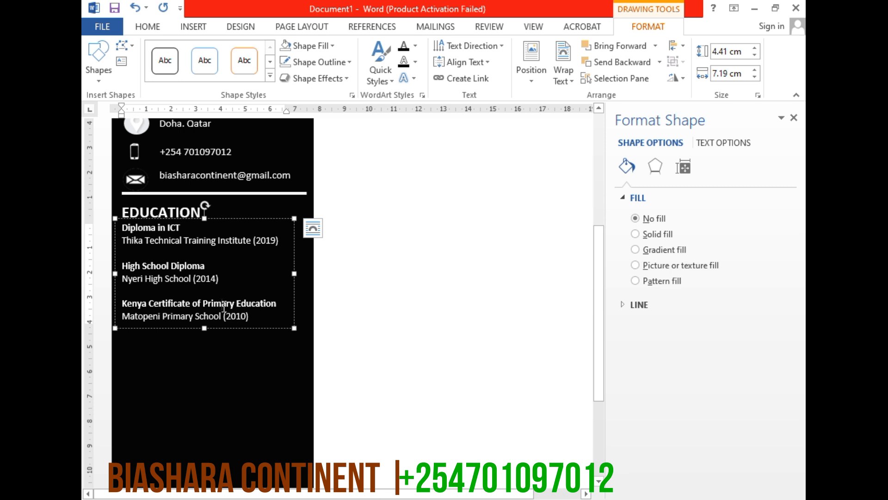
{"action": "scroll", "coordinate": [347, 319], "scroll_direction": "up", "scroll_amount": 5}
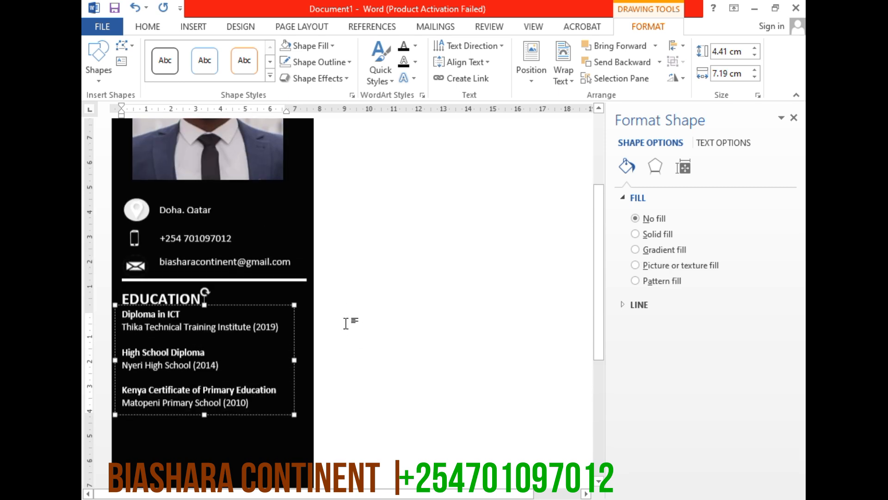
{"action": "scroll", "coordinate": [346, 323], "scroll_direction": "up", "scroll_amount": 2}
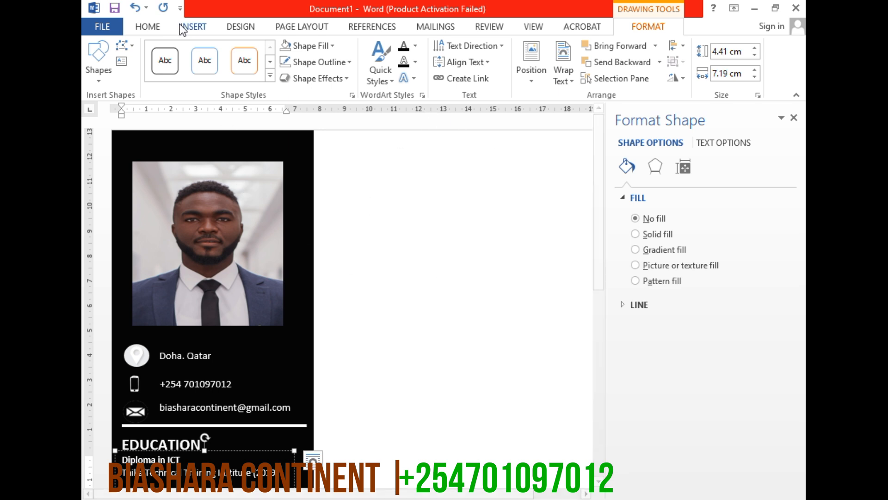
{"action": "left_click", "coordinate": [199, 26]}
{"action": "left_click", "coordinate": [275, 79]}
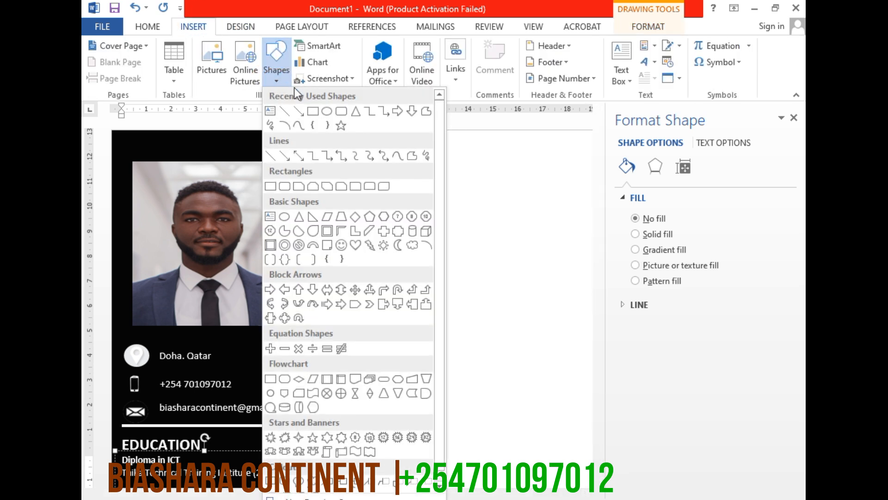
{"action": "left_click", "coordinate": [270, 111]}
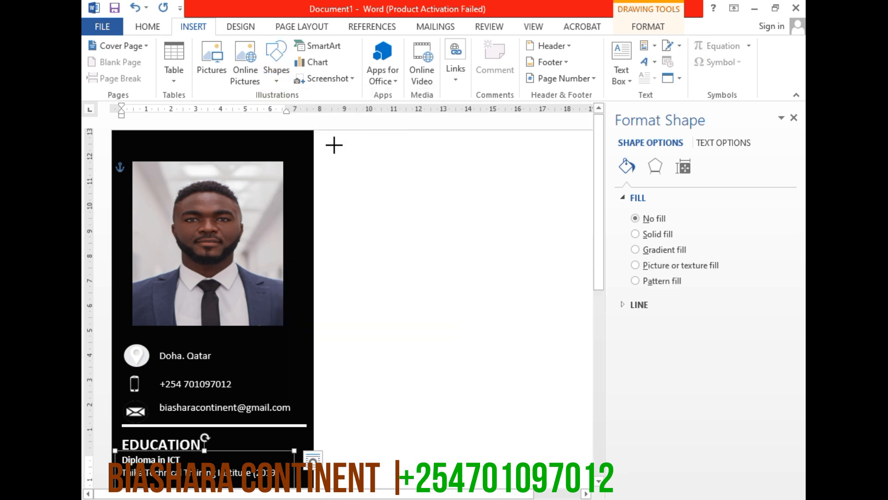
{"action": "left_click_drag", "start_coordinate": [324, 144], "coordinate": [567, 195]}
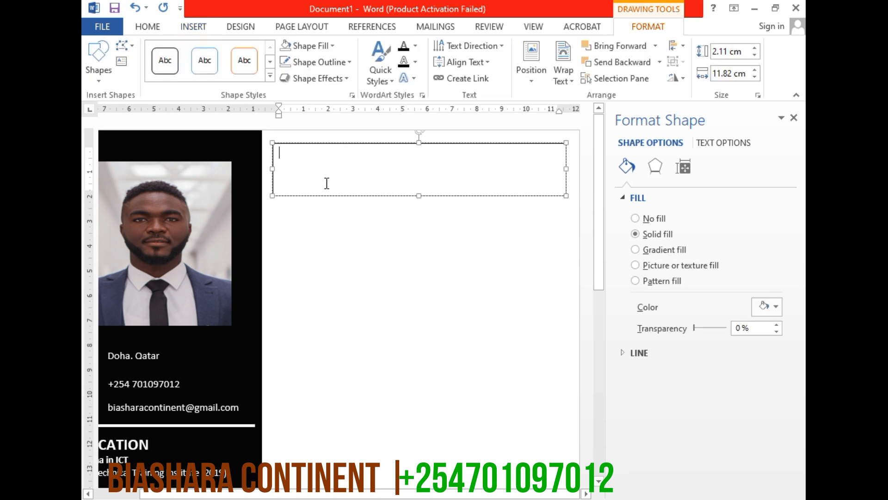
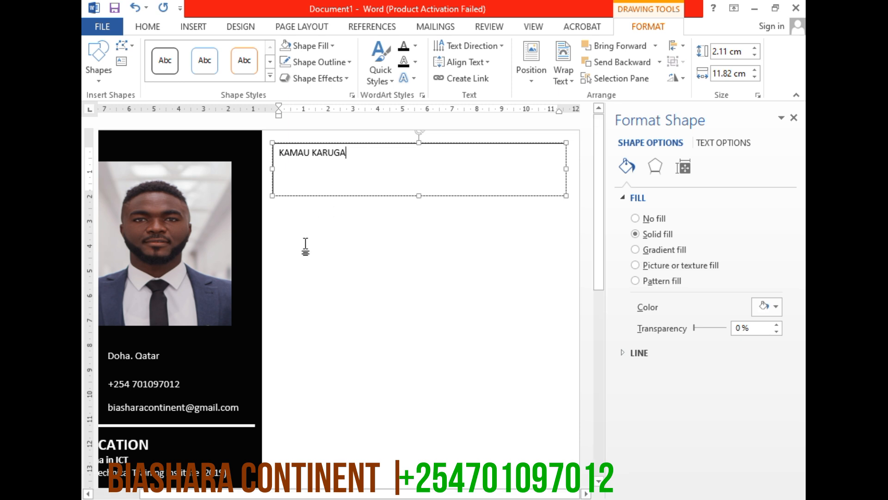
Make the candidate's name bold and enlarge it to 48 pt
{"action": "triple_click", "coordinate": [317, 155]}
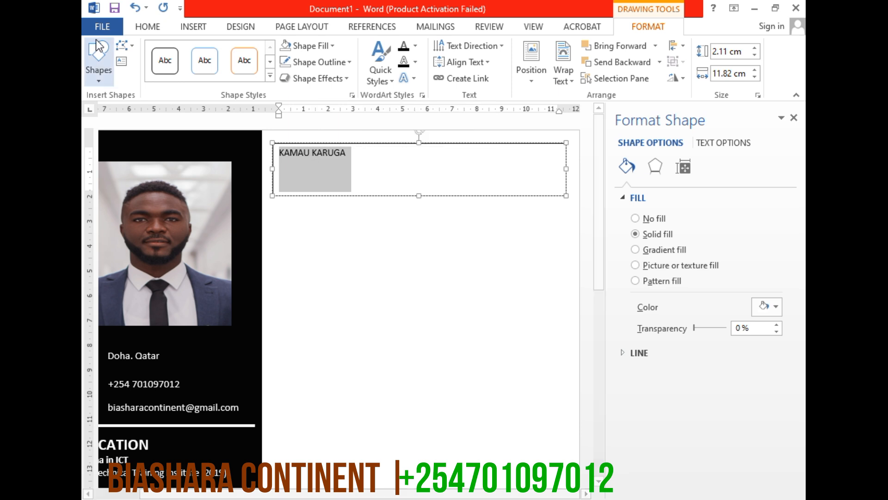
{"action": "left_click", "coordinate": [147, 27]}
{"action": "left_click", "coordinate": [145, 73]}
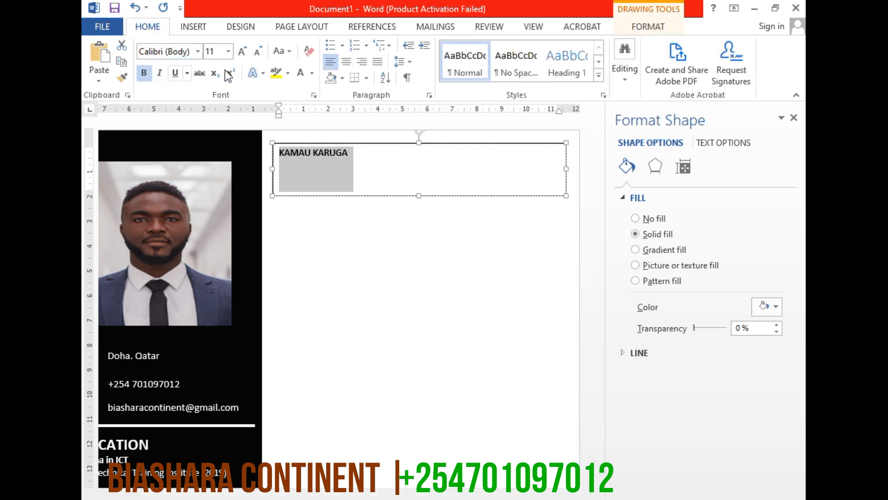
{"action": "left_click", "coordinate": [244, 52]}
{"action": "left_click", "coordinate": [243, 52]}
{"action": "left_click", "coordinate": [243, 52]}
{"action": "left_click", "coordinate": [244, 52]}
{"action": "left_click", "coordinate": [244, 52]}
{"action": "left_click", "coordinate": [244, 53]}
{"action": "left_click", "coordinate": [244, 52]}
{"action": "left_click", "coordinate": [244, 52]}
{"action": "left_click", "coordinate": [244, 52]}
{"action": "left_click", "coordinate": [243, 52]}
{"action": "left_click", "coordinate": [244, 52]}
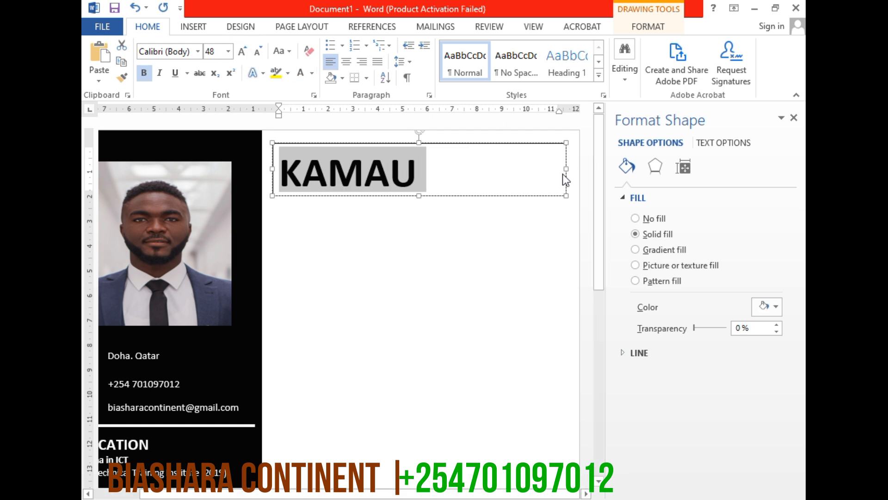
Widen the name text box to about 12.4 cm and set the name's font size to 44 pt
{"action": "left_click_drag", "start_coordinate": [569, 168], "coordinate": [578, 169]}
{"action": "left_click", "coordinate": [400, 180]}
{"action": "double_click", "coordinate": [401, 181]}
{"action": "left_click", "coordinate": [216, 50]}
{"action": "left_click", "coordinate": [216, 50]}
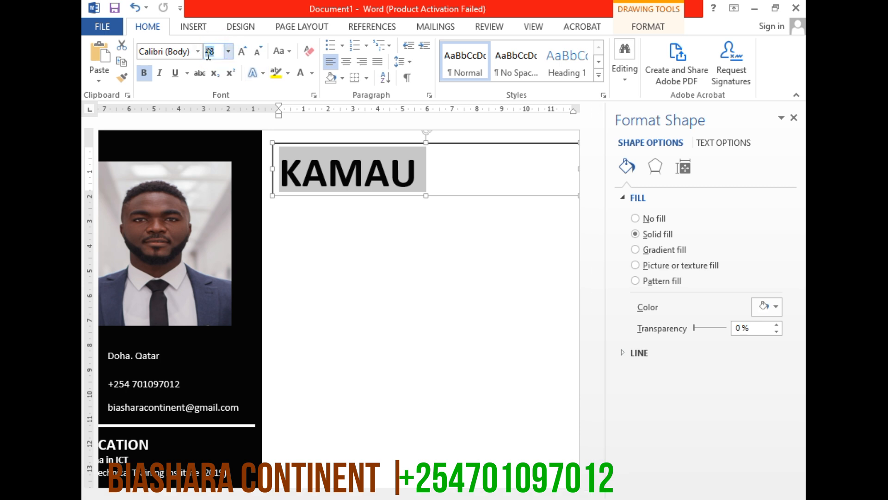
{"action": "type", "text": "44"}
{"action": "key", "text": "Return"}
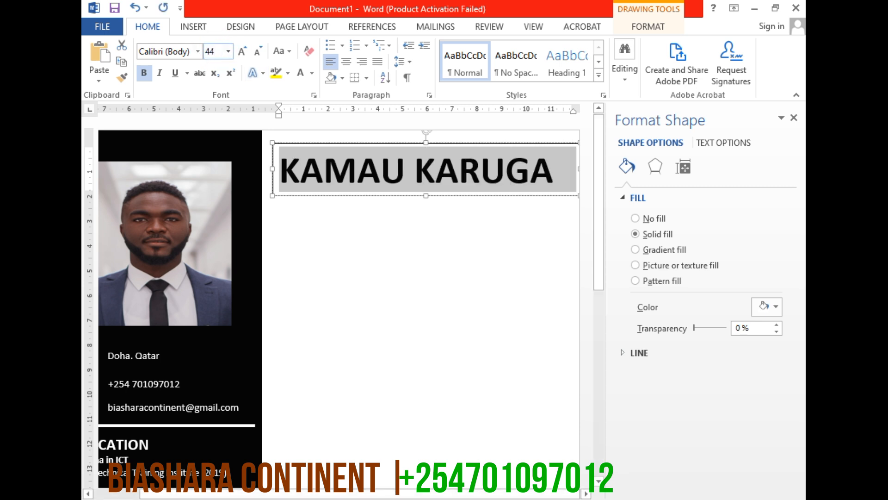
Select the name text box and open its shape formatting options
{"action": "left_click", "coordinate": [363, 218]}
{"action": "left_click", "coordinate": [397, 195]}
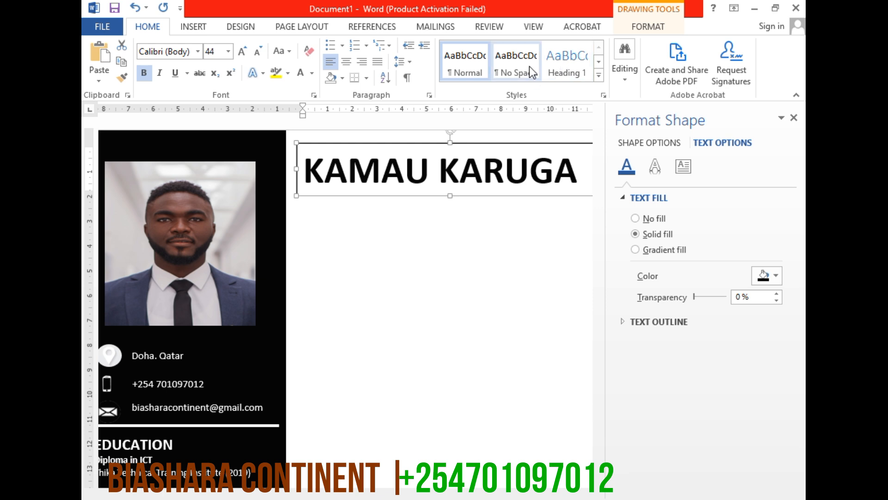
{"action": "left_click", "coordinate": [648, 27]}
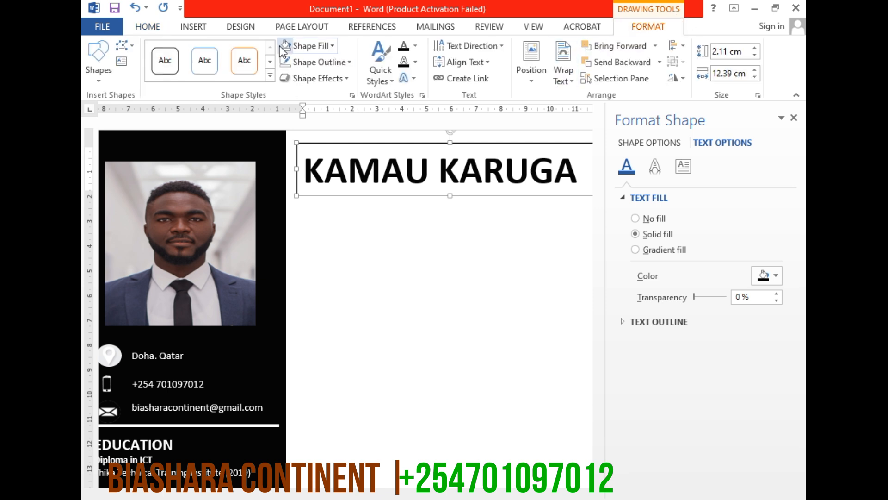
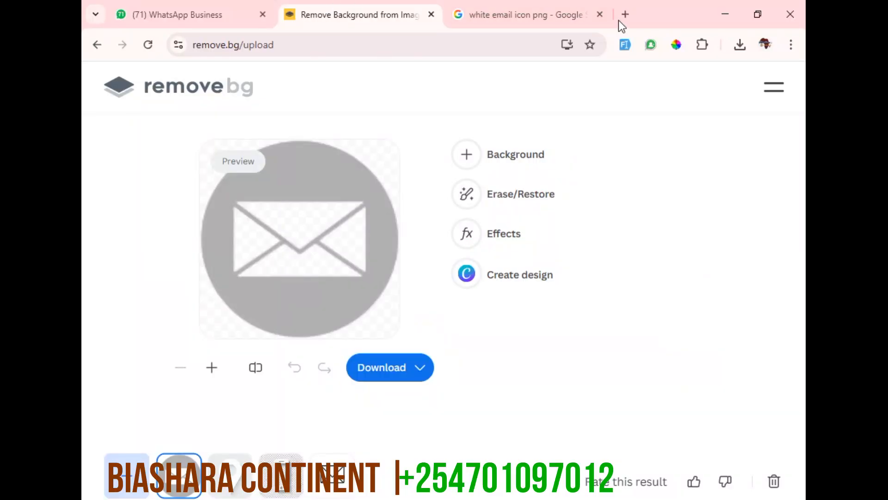
Open ChatGPT in a new browser tab and close the email icon search and remove.bg tabs
{"action": "left_click", "coordinate": [621, 18]}
{"action": "type", "text": "CHA"}
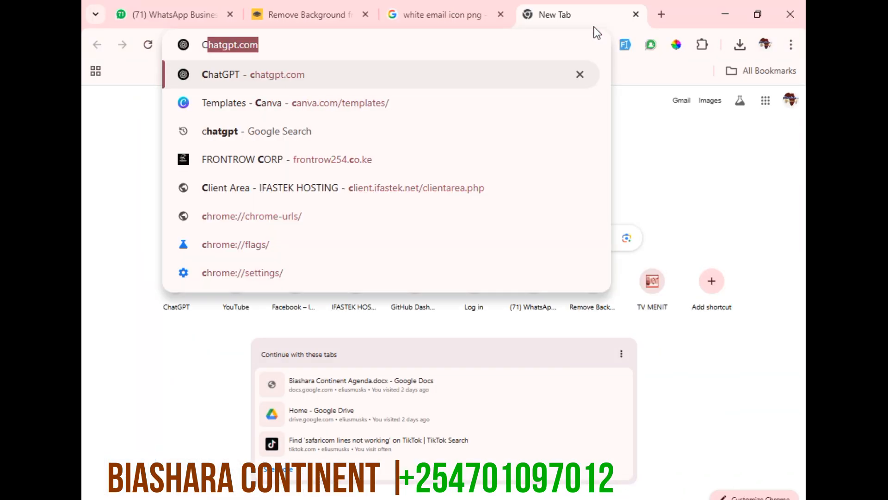
{"action": "type", "text": "T"}
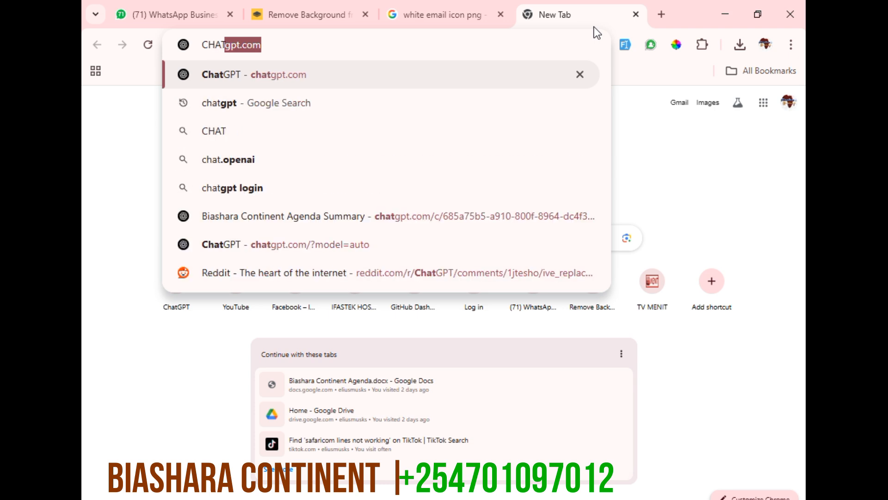
{"action": "key", "text": "Return"}
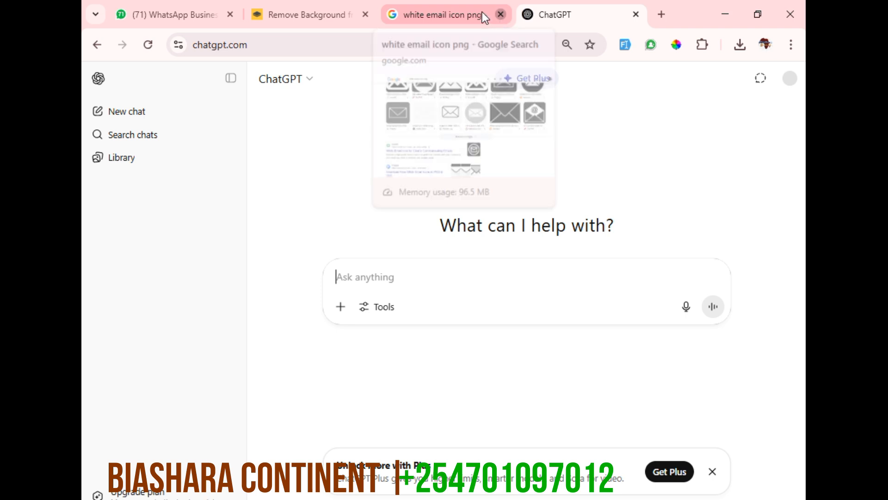
{"action": "left_click", "coordinate": [501, 14]}
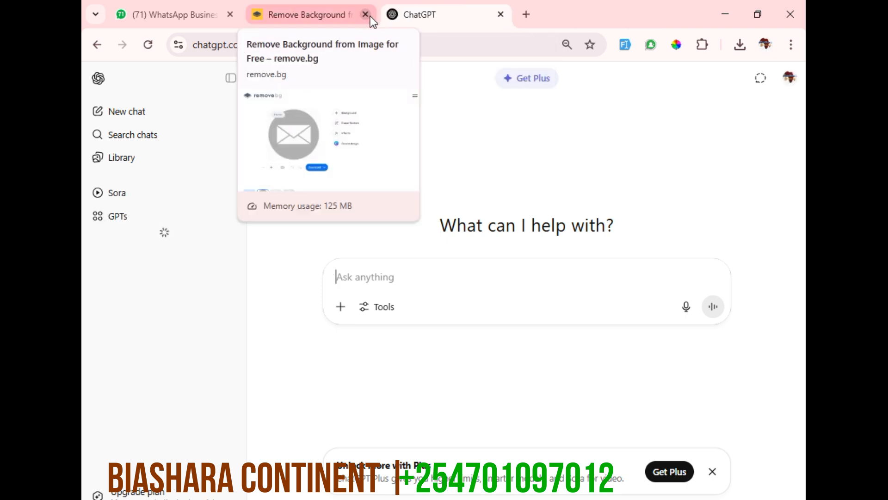
{"action": "left_click", "coordinate": [369, 15]}
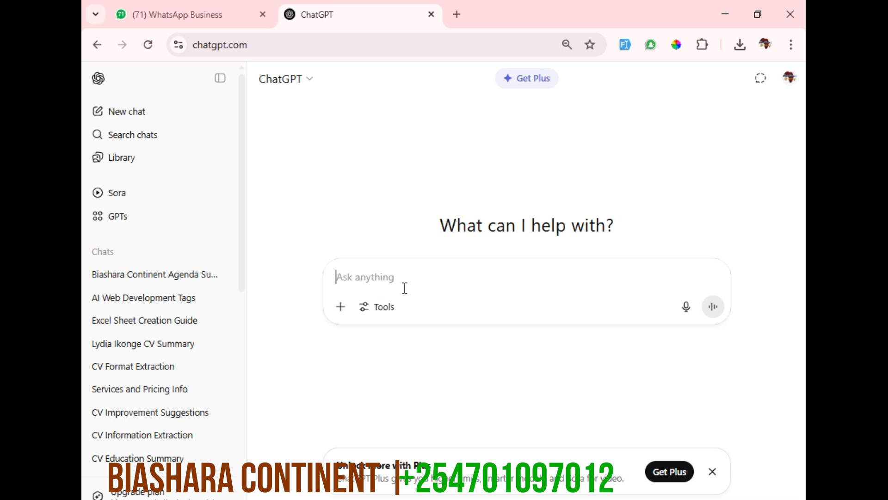
Begin a ChatGPT prompt that introduces the candidate by full name and says "AND HERE ARE MY BASIC DETAILS."
{"action": "type", "text": "MY "}
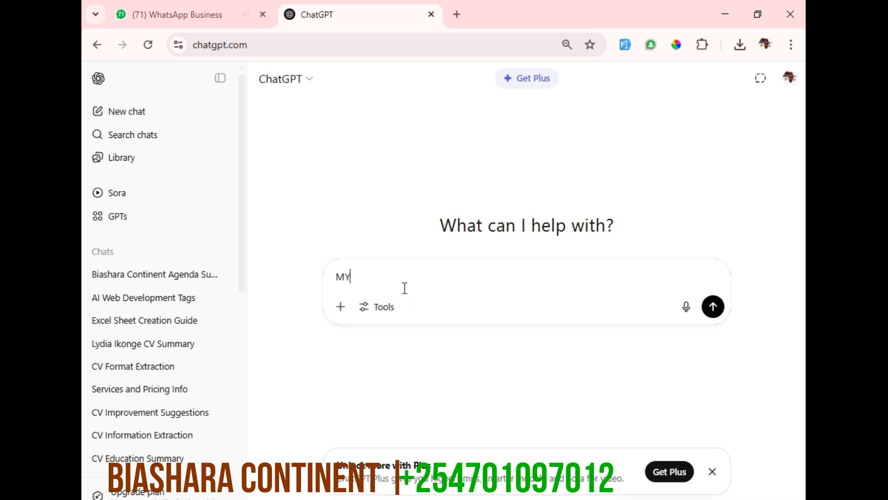
{"action": "type", "text": "NAME IS"}
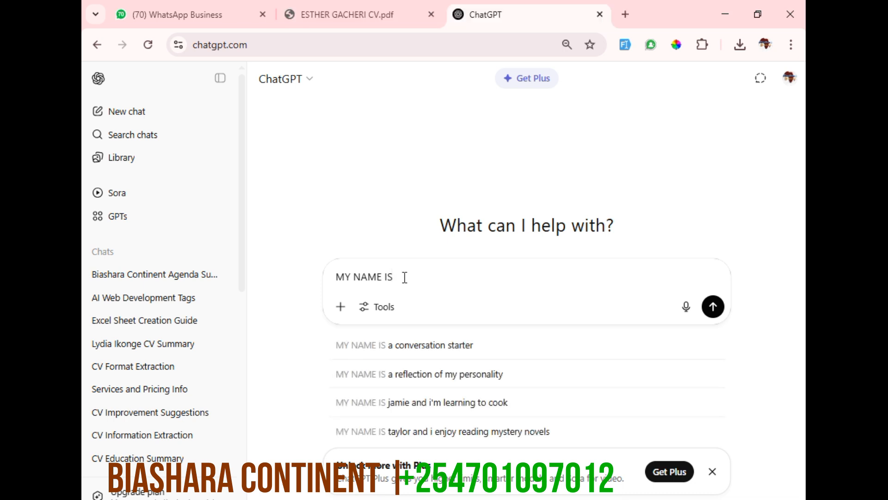
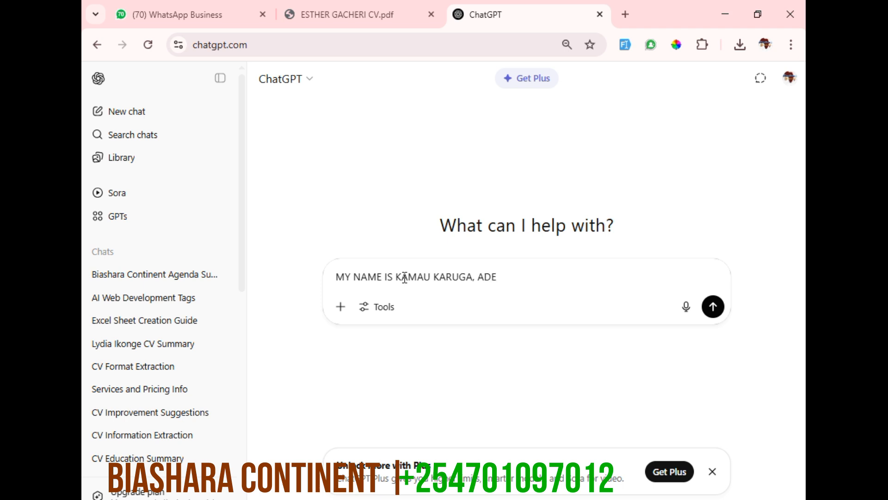
{"action": "type", "text": "ND HERE ARE MY B"}
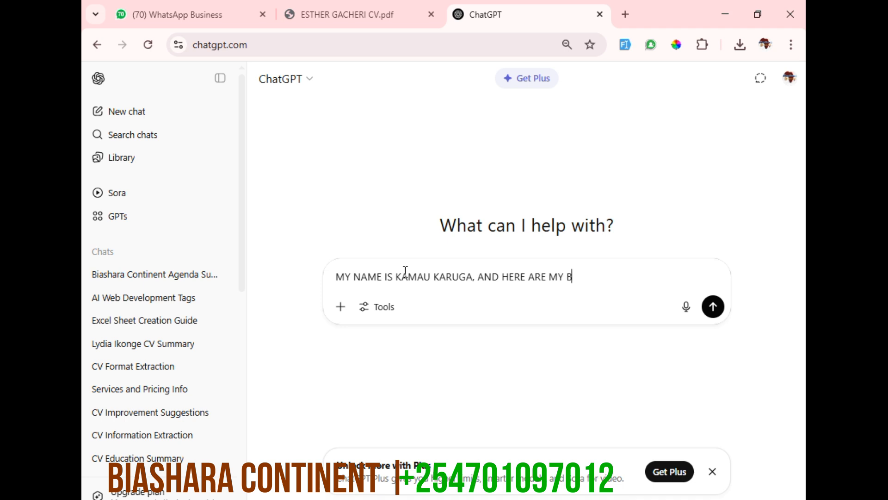
{"action": "type", "text": "ASIC DETAILS"}
Copy the education entries from the CV's black sidebar in Word and paste them into the ChatGPT prompt
{"action": "key", "text": "alt+Tab"}
{"action": "left_click", "coordinate": [270, 402]}
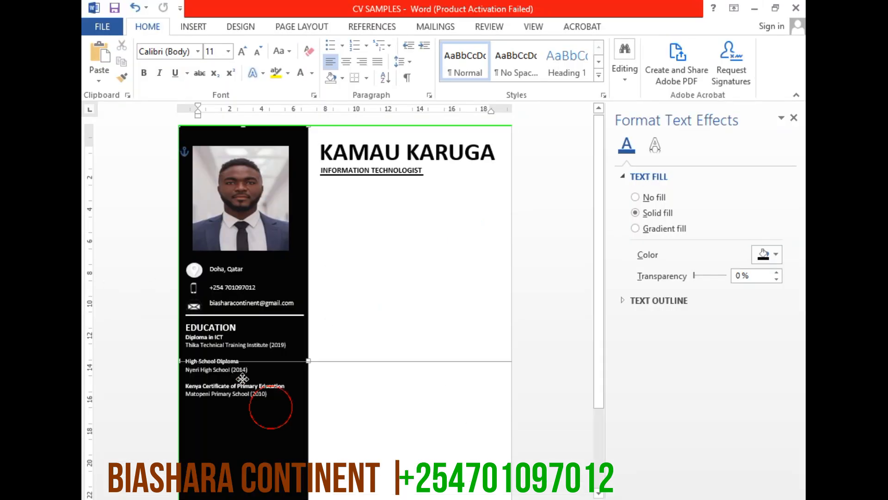
{"action": "left_click", "coordinate": [270, 377]}
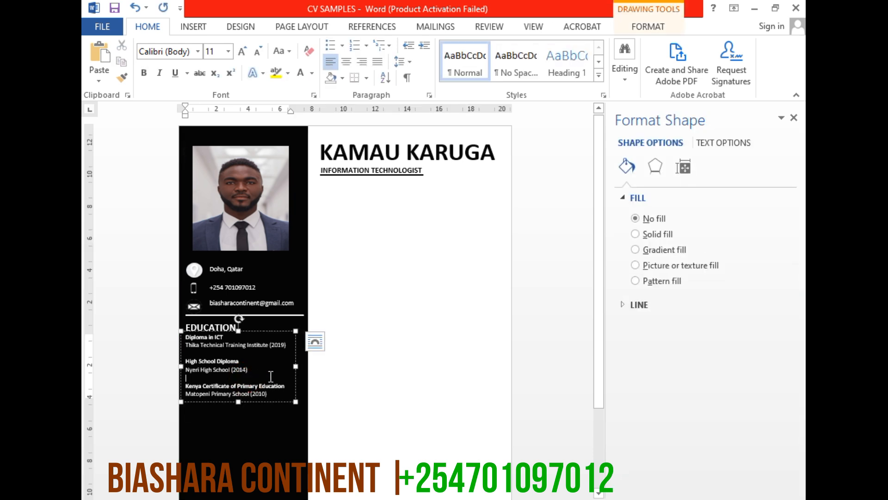
{"action": "right_click", "coordinate": [217, 366]}
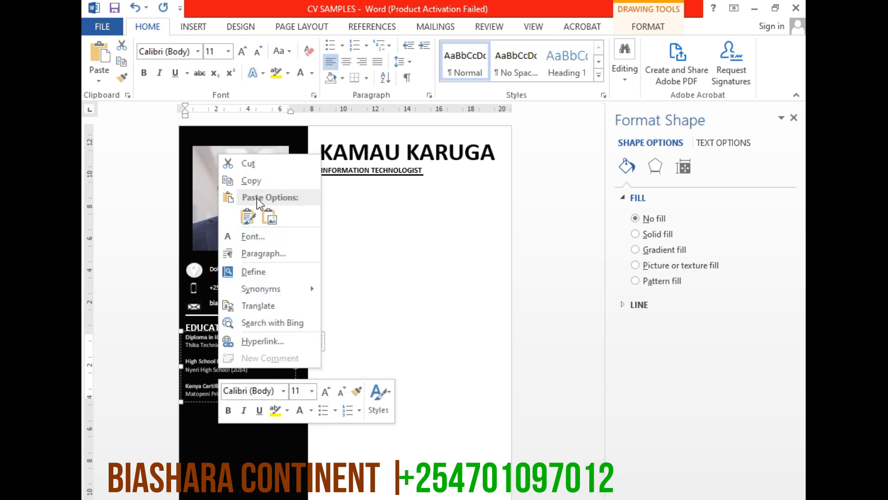
{"action": "left_click", "coordinate": [258, 184]}
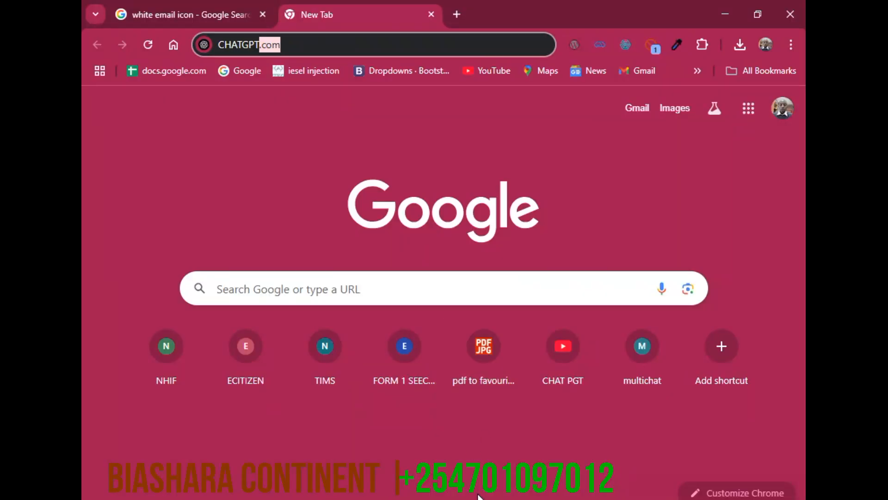
{"action": "key", "text": "Return"}
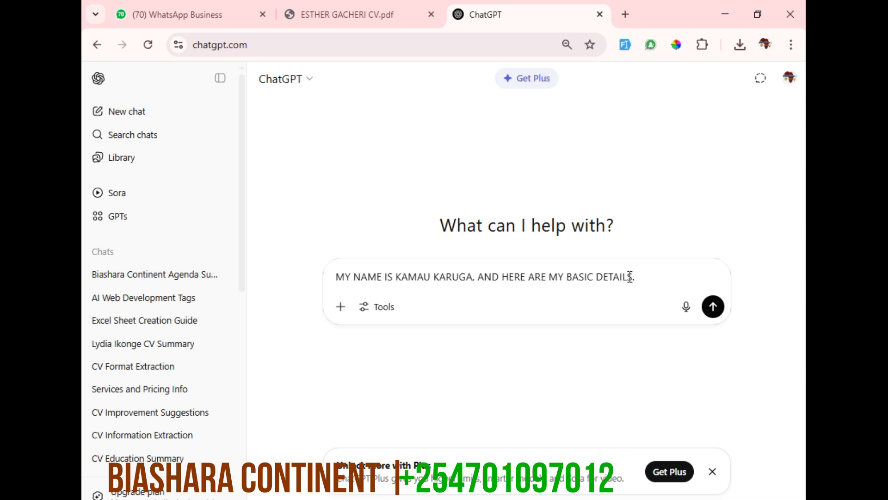
{"action": "key", "text": "ctrl+v"}
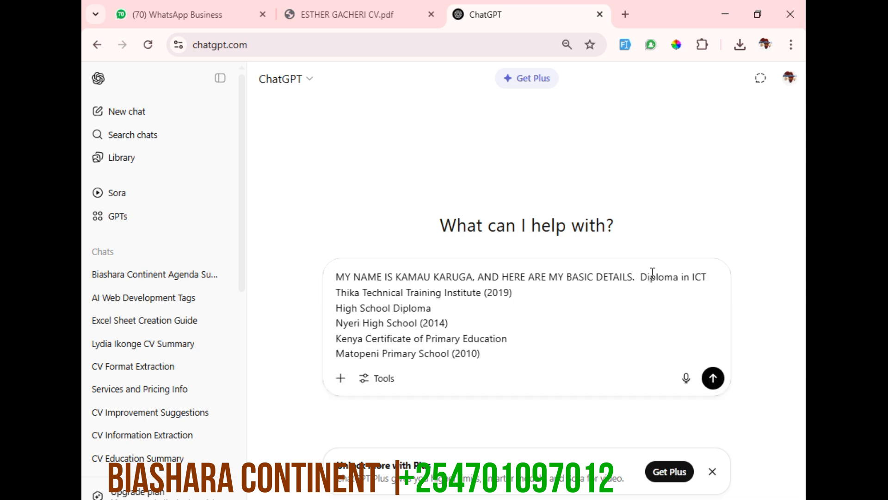
Add a new line to the prompt stating "I HAVE 6 YEARS OF EXPERIENCE"
{"action": "key", "text": "shift+Return"}
{"action": "type", "text": ", I HAVE 6"}
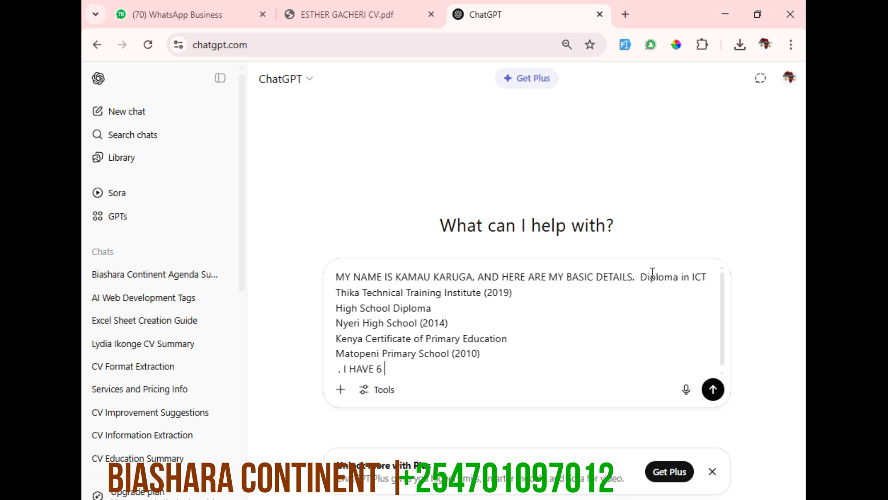
{"action": "type", "text": " YEARS OF EXPERIENCE"}
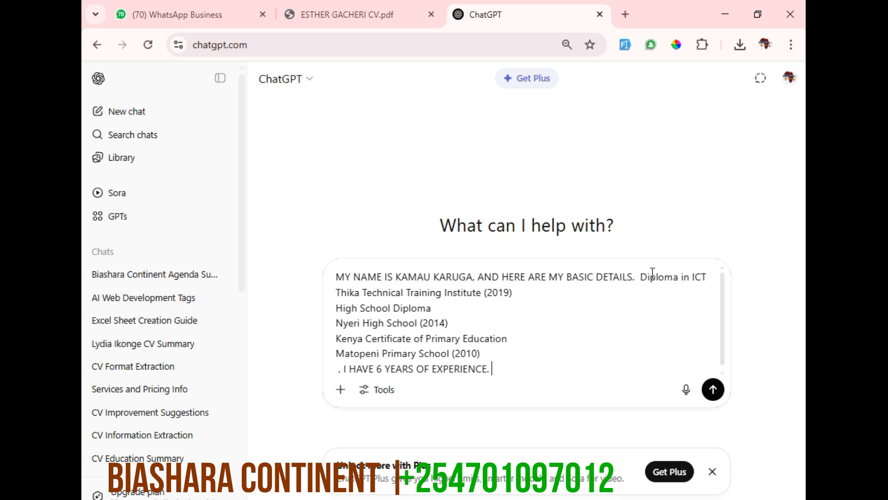
Extend the prompt with a request to create a CV with an executive summary, skills and work experience
{"action": "type", "text": ". KIDLY CREATE FOR "}
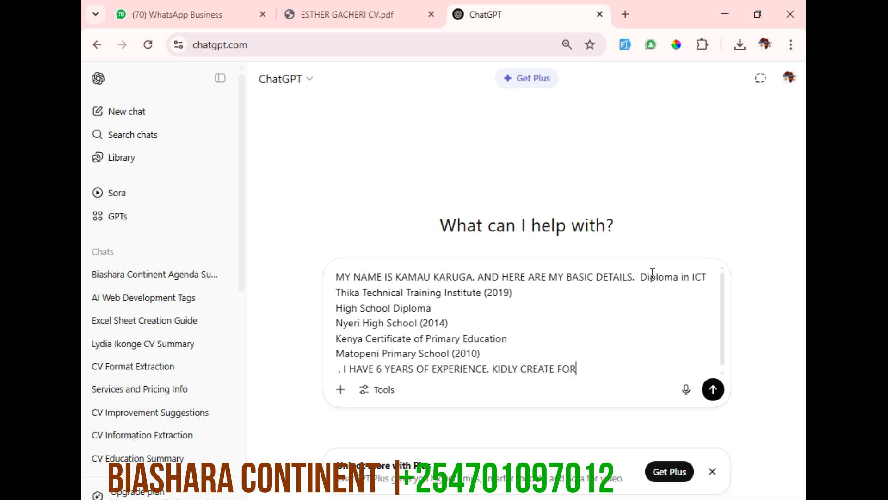
{"action": "type", "text": "ME A CV WITH AN EXC"}
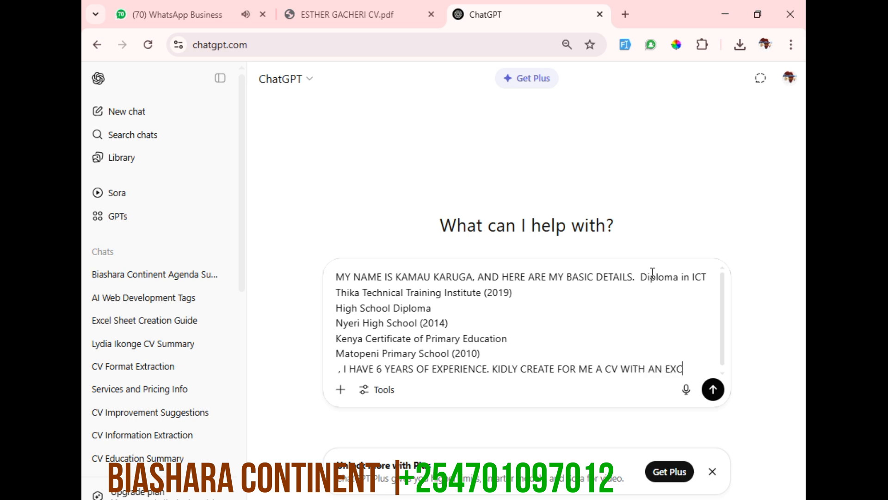
{"action": "type", "text": "ECUTIVE SUMMARRY"}
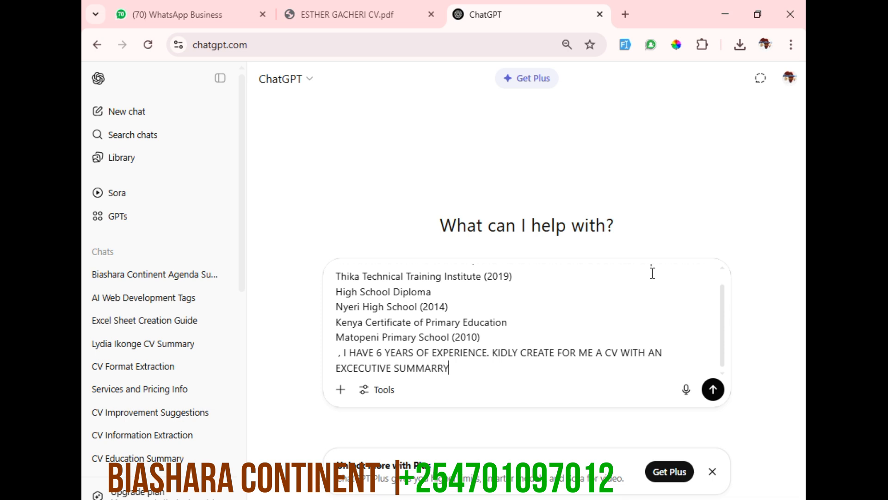
{"action": "type", "text": ", SKILLLS AND WORK EXPERIENCE. LET"}
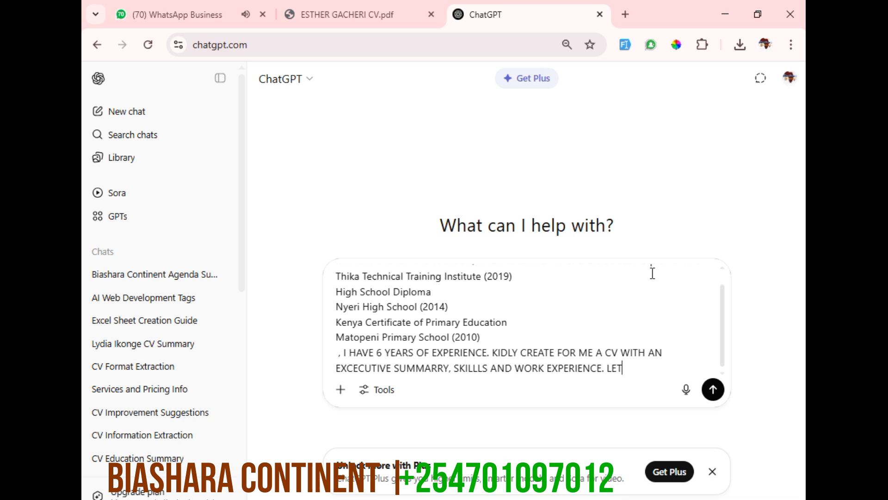
{"action": "type", "text": " THE WORK BE BAS"}
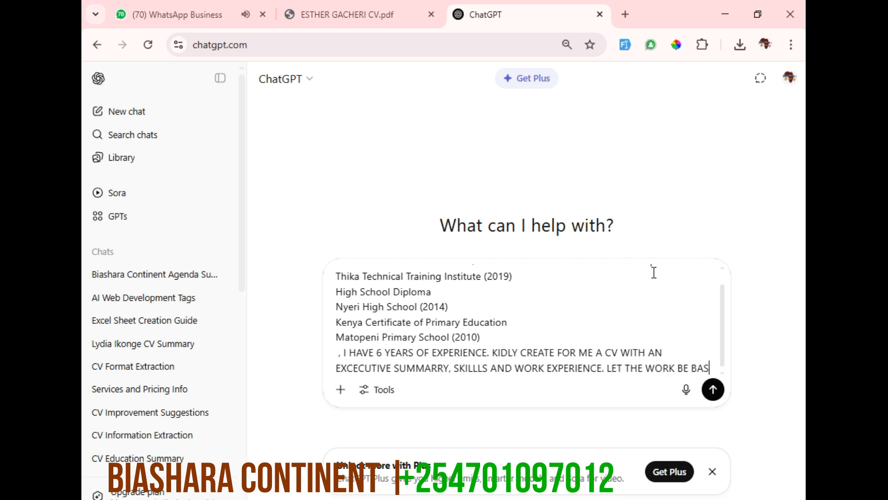
{"action": "type", "text": "ED IN KENTYA"}
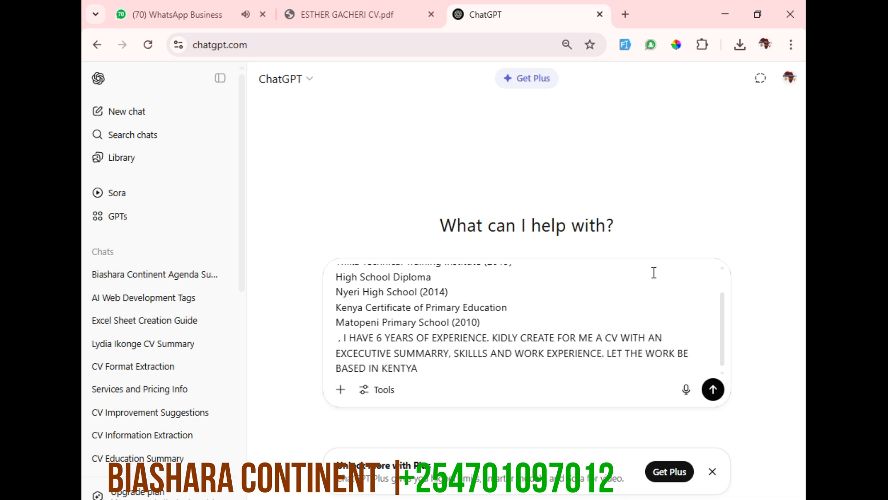
Specify in the prompt that the work be based in Kenya and the two last years in Doha
{"action": "key", "text": "BackSpace"}
{"action": "type", "text": "A AND THE TWO LAST Y"}
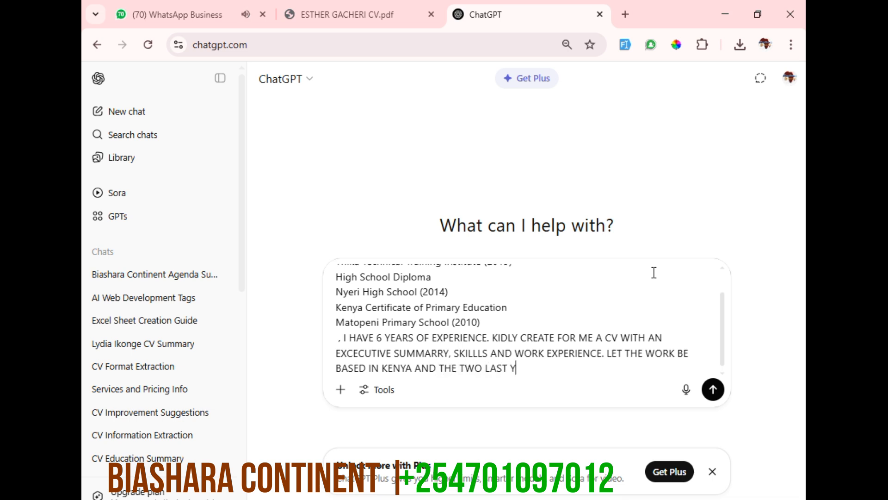
{"action": "type", "text": "EARS IN DOHA"}
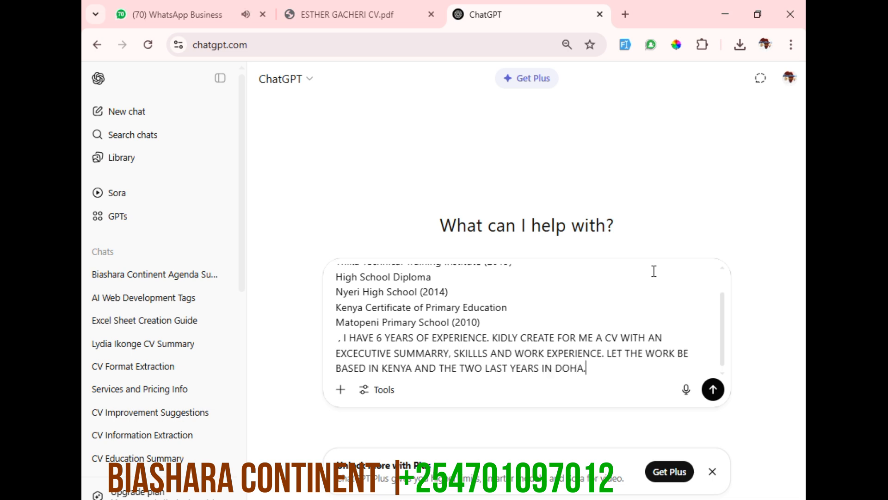
{"action": "type", "text": ". I DO WEB DEVELOPEM"}
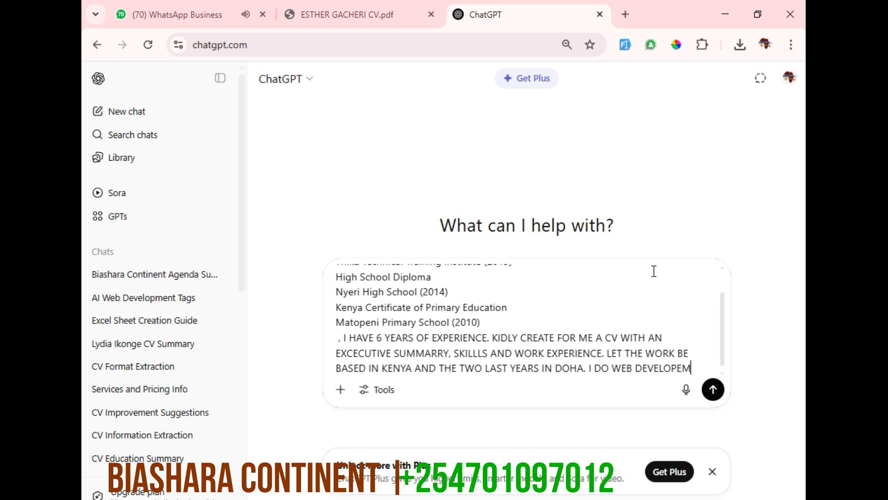
{"action": "type", "text": "NT, AI ASST"}
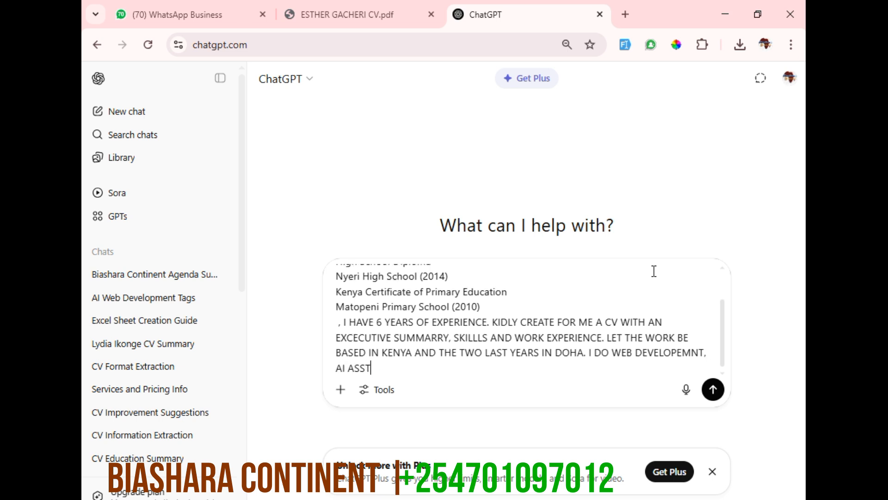
{"action": "key", "text": "BackSpace"}
{"action": "type", "text": "ISTANCE ANMD"}
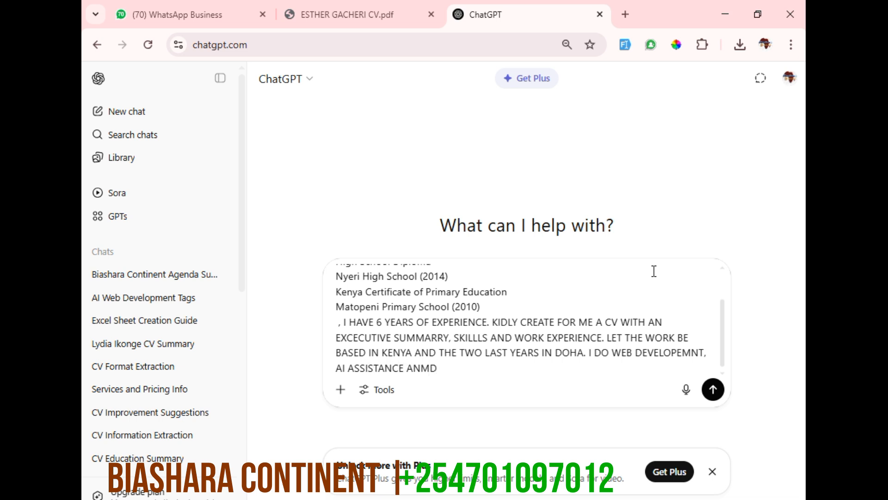
{"action": "type", "text": " COMPUTER NETWOR"}
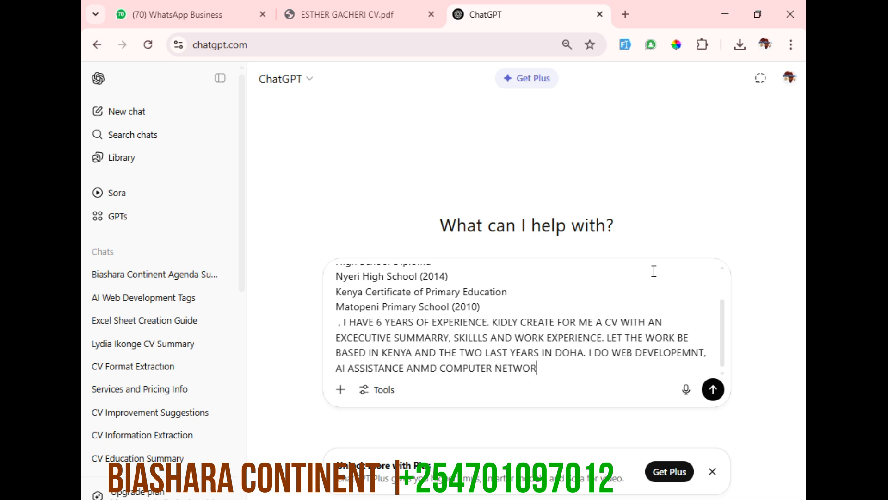
{"action": "type", "text": "ORKING AND TROUBLES"}
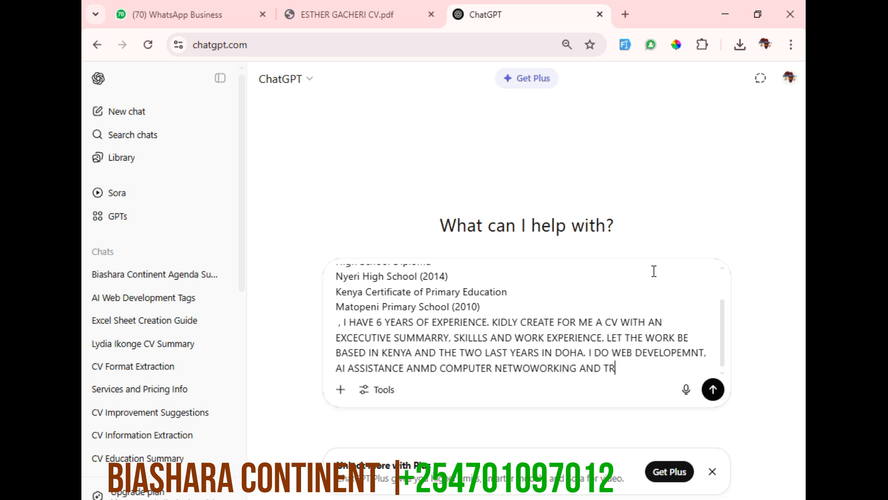
{"action": "type", "text": "HOOTING"}
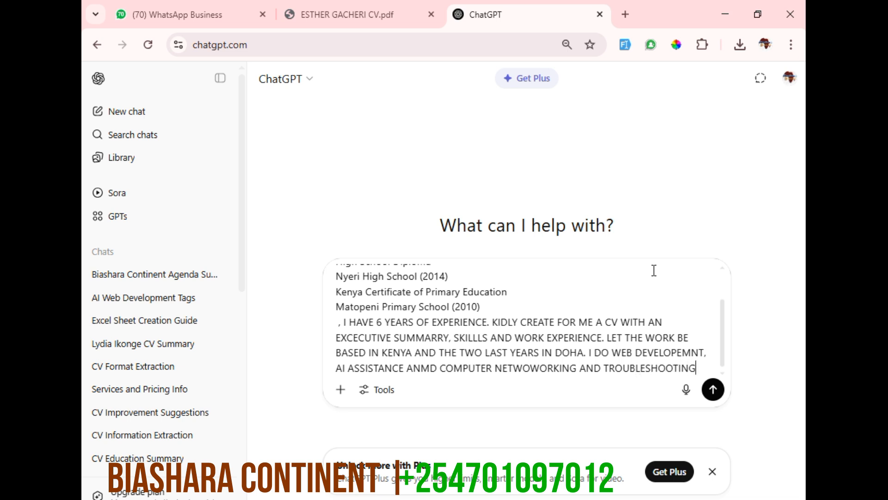
Submit the CV prompt, retry the interrupted response and review the generated CV
{"action": "key", "text": "Return"}
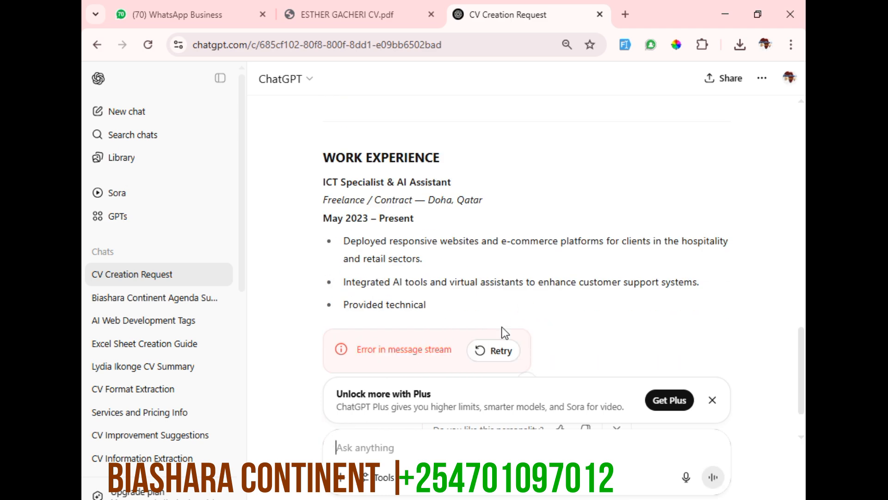
{"action": "left_click", "coordinate": [500, 351]}
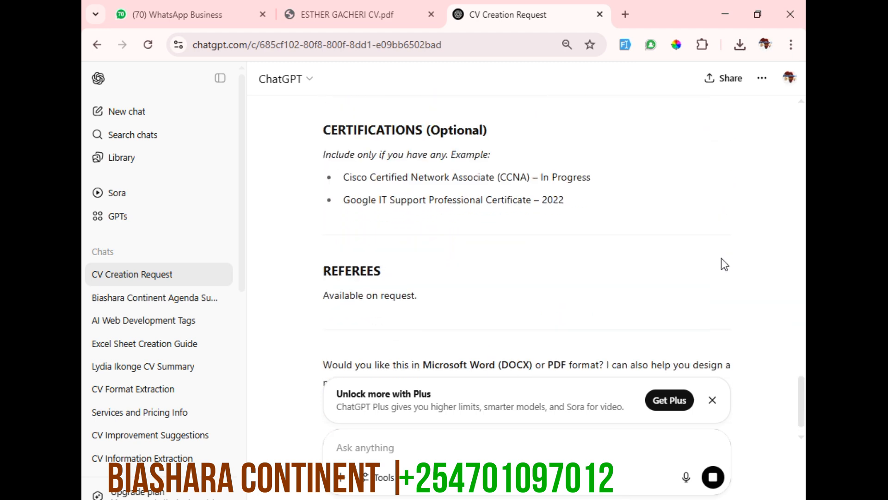
{"action": "scroll", "coordinate": [725, 264], "scroll_direction": "up", "scroll_amount": 2}
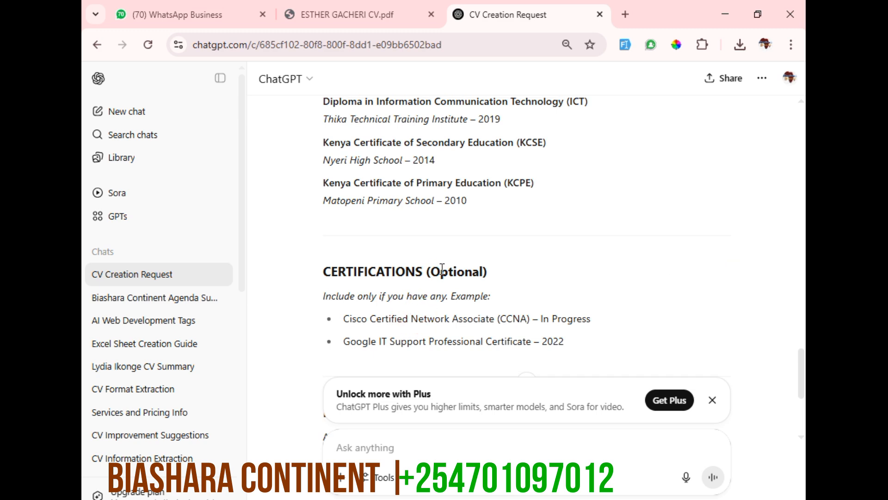
Review the generated CV's experience, core skills, executive summary and certifications sections
{"action": "scroll", "coordinate": [407, 337], "scroll_direction": "up", "scroll_amount": 5}
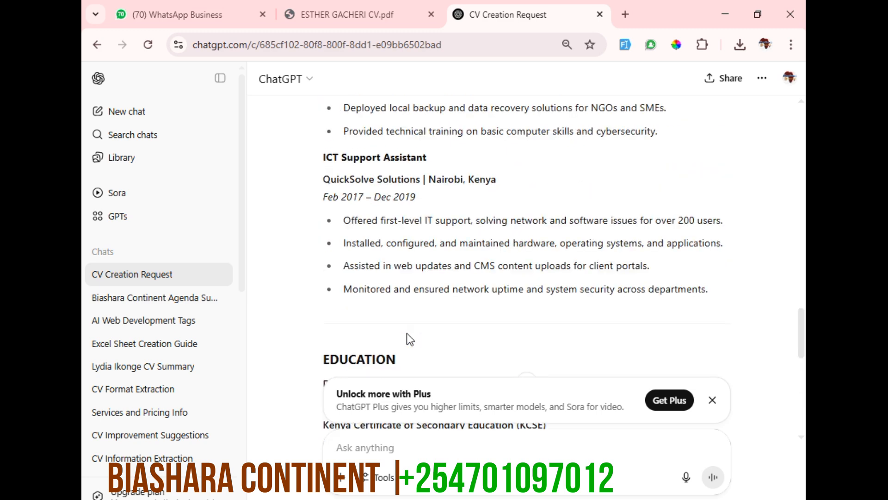
{"action": "scroll", "coordinate": [408, 336], "scroll_direction": "up", "scroll_amount": 10}
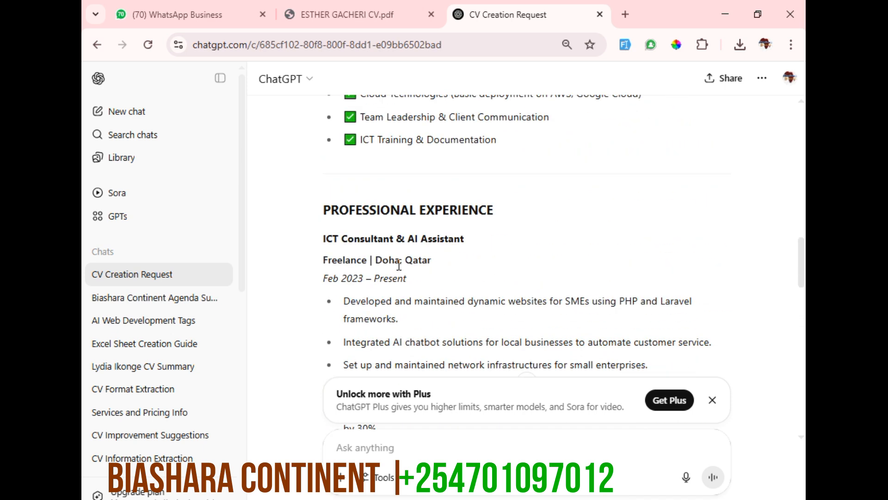
{"action": "scroll", "coordinate": [504, 273], "scroll_direction": "up", "scroll_amount": 8}
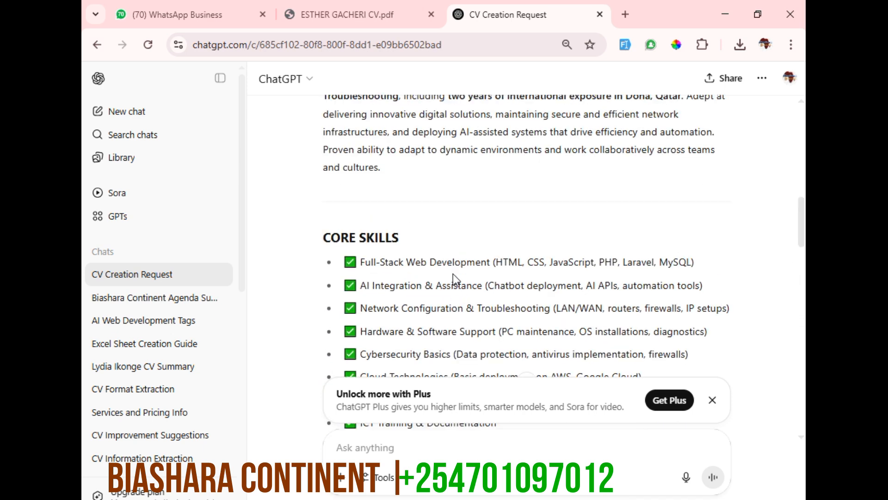
{"action": "scroll", "coordinate": [453, 274], "scroll_direction": "up", "scroll_amount": 1}
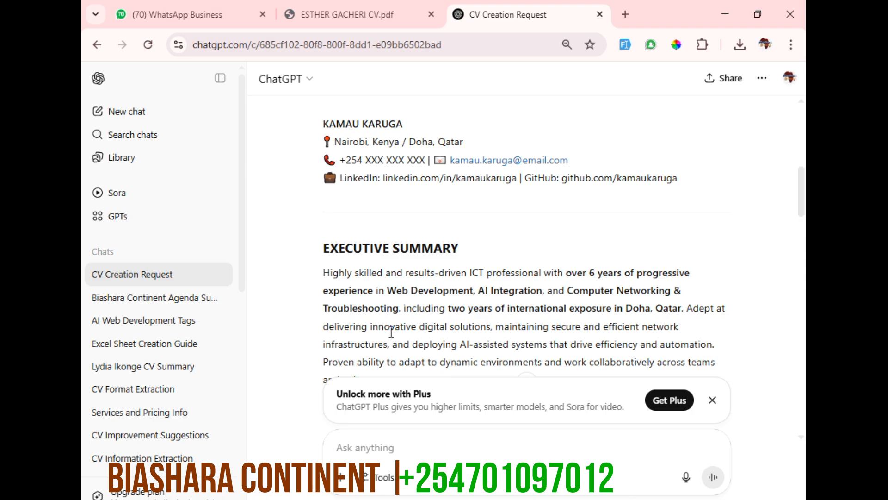
{"action": "scroll", "coordinate": [391, 332], "scroll_direction": "down", "scroll_amount": 5}
{"action": "scroll", "coordinate": [391, 332], "scroll_direction": "down", "scroll_amount": 20}
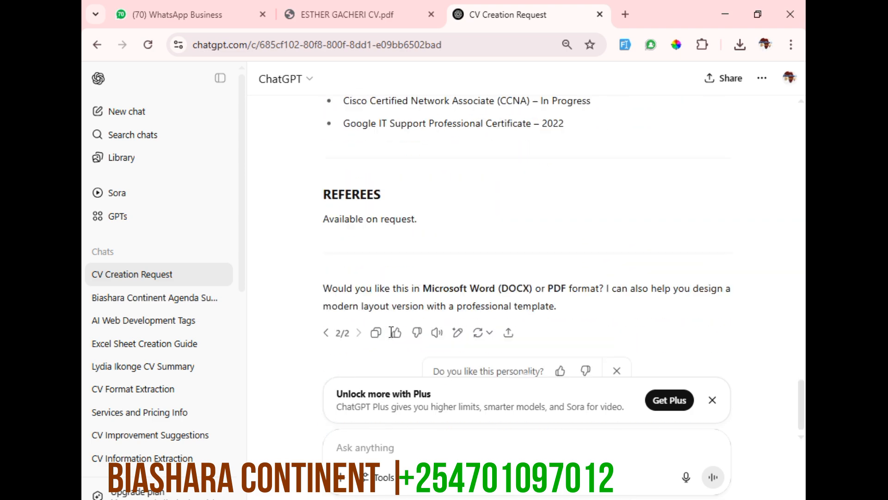
{"action": "scroll", "coordinate": [392, 331], "scroll_direction": "up", "scroll_amount": 2}
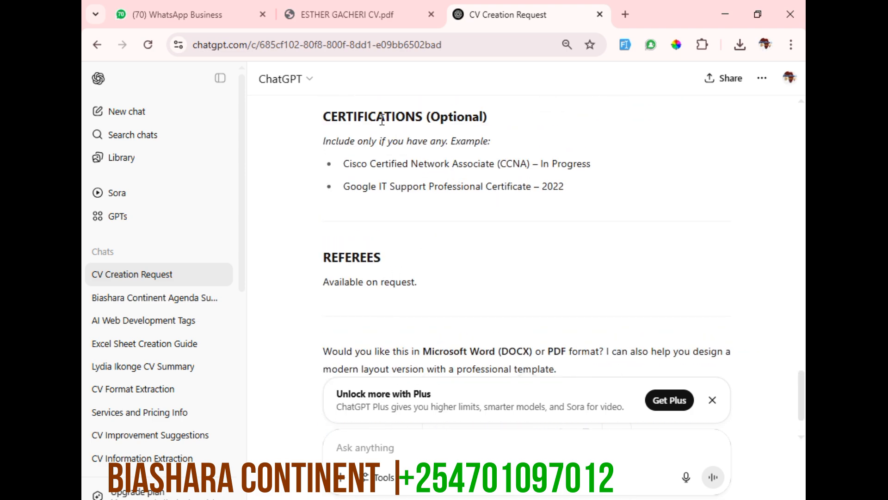
{"action": "left_click_drag", "start_coordinate": [329, 114], "coordinate": [395, 117]}
Switch to the Word CV and duplicate the EDUCATION heading below the last education entry in the sidebar
{"action": "key", "text": "alt+Tab"}
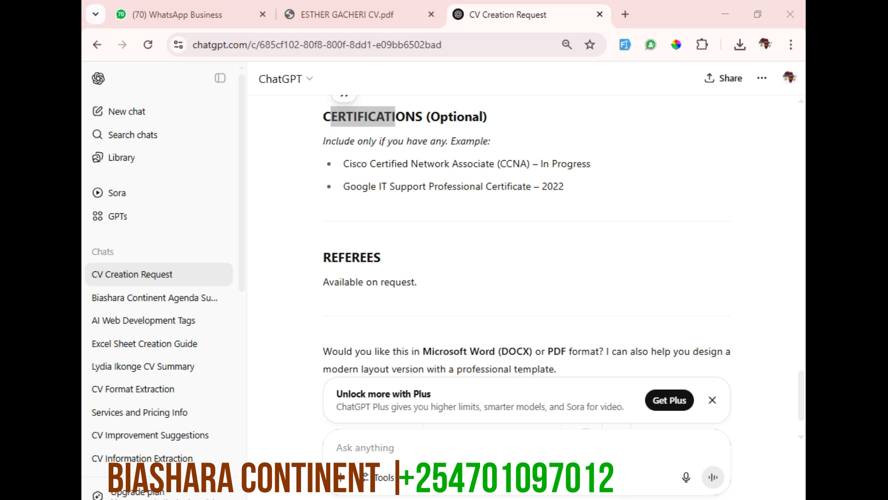
{"action": "scroll", "coordinate": [333, 263], "scroll_direction": "down", "scroll_amount": 2}
{"action": "left_click", "coordinate": [200, 295]}
{"action": "left_click", "coordinate": [215, 288]}
{"action": "scroll", "coordinate": [216, 358], "scroll_direction": "down", "scroll_amount": 2}
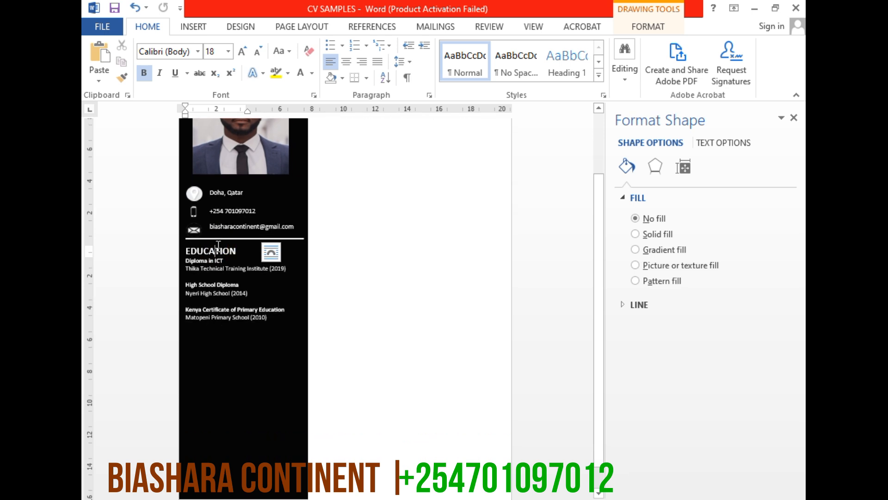
{"action": "left_click", "coordinate": [178, 249]}
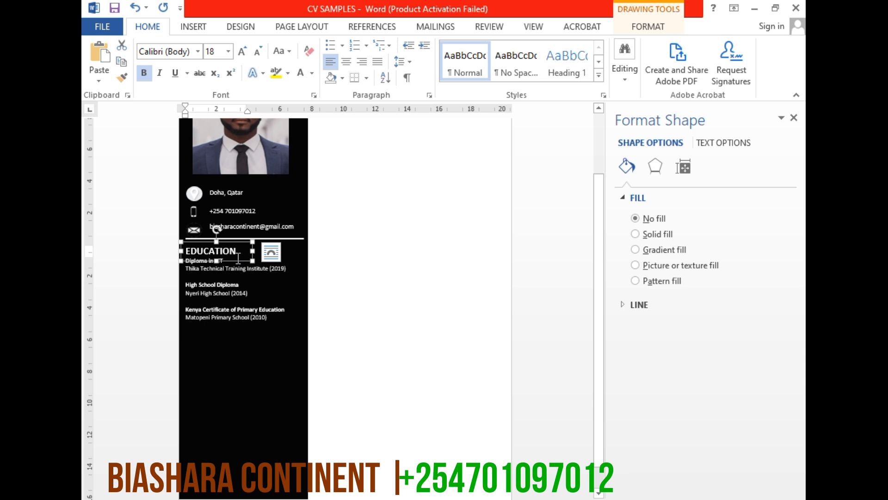
{"action": "left_click_drag", "start_coordinate": [243, 260], "coordinate": [244, 346]}
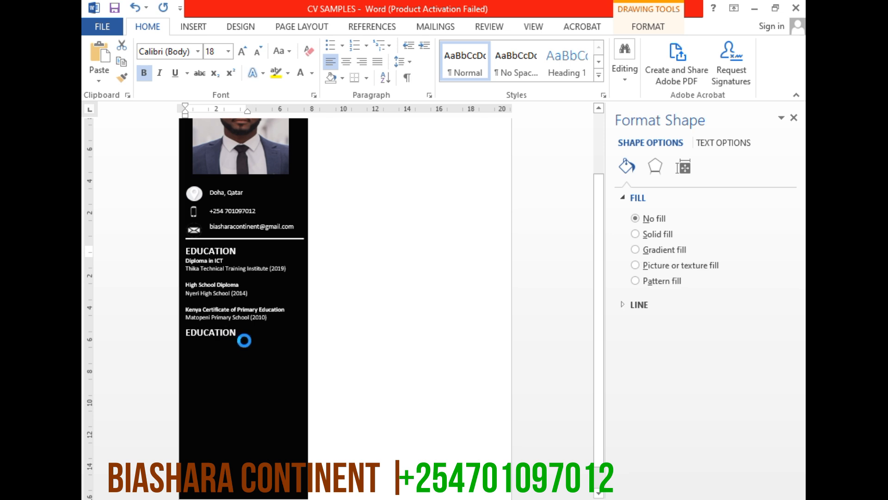
Change the copied heading to CERTIFICATIONS, widen its text box to fit and move it slightly lower
{"action": "double_click", "coordinate": [222, 332]}
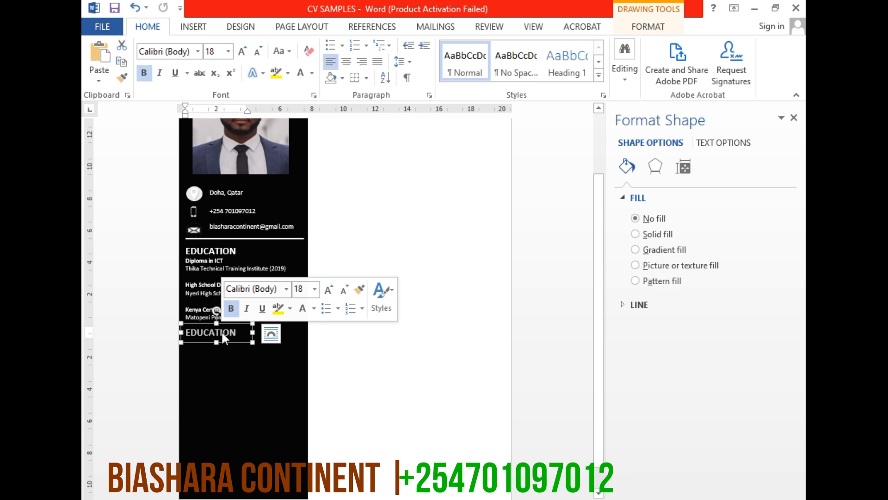
{"action": "type", "text": "CERT"}
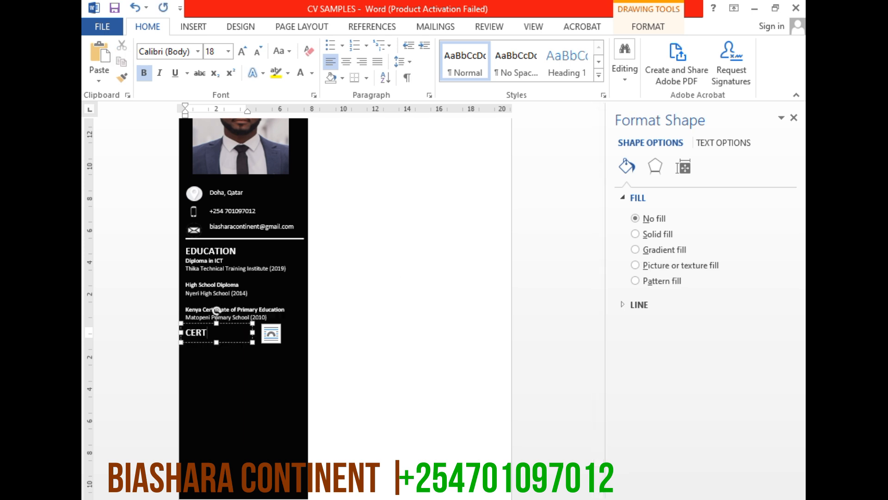
{"action": "type", "text": "IFICATIO"}
{"action": "key", "text": "Return"}
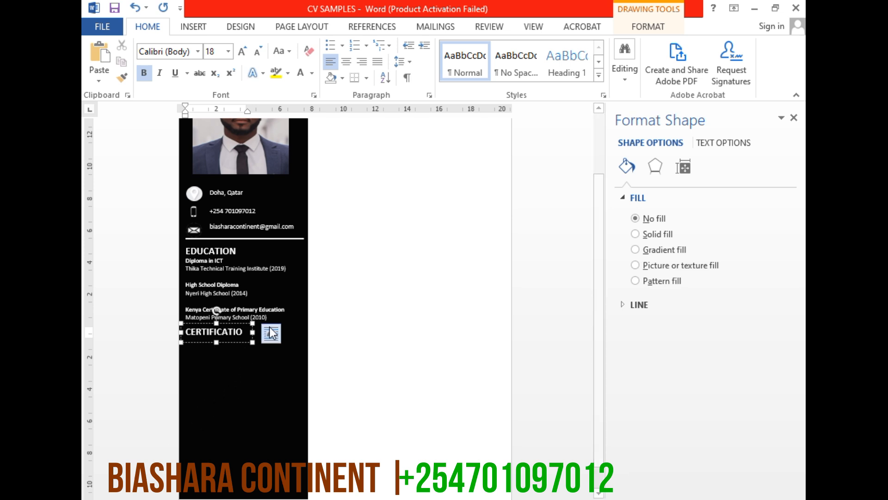
{"action": "left_click_drag", "start_coordinate": [252, 332], "coordinate": [236, 354]}
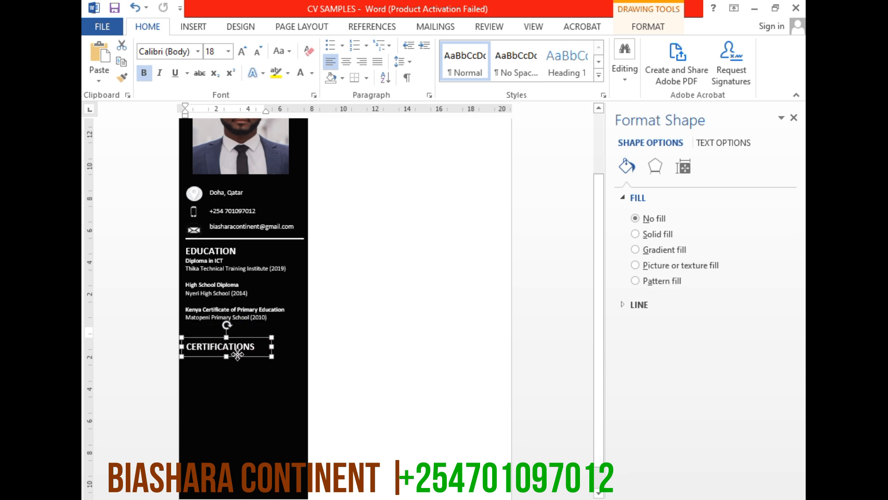
{"action": "left_click", "coordinate": [289, 241]}
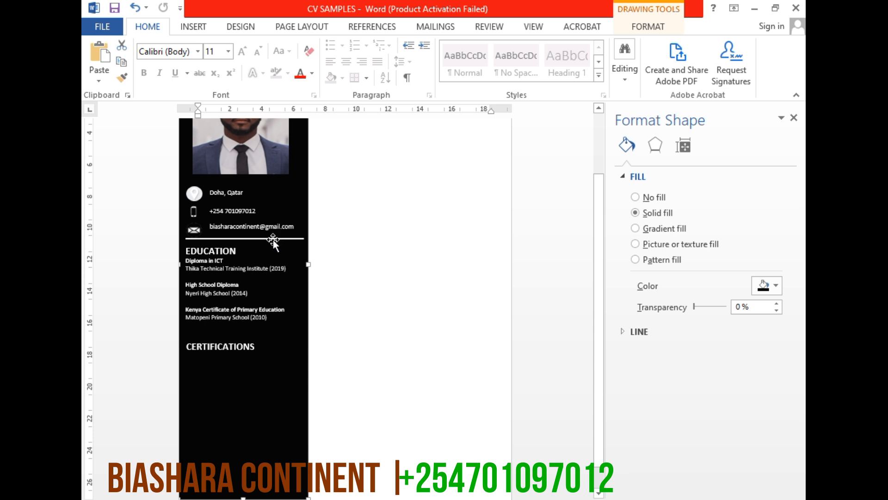
{"action": "left_click", "coordinate": [191, 238]}
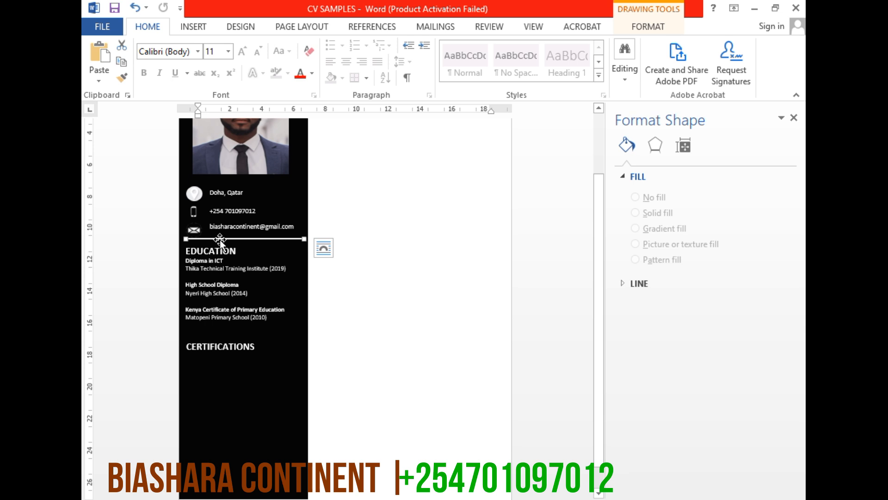
{"action": "left_click_drag", "start_coordinate": [221, 238], "coordinate": [220, 310]}
{"action": "scroll", "coordinate": [236, 333], "scroll_direction": "up", "scroll_amount": 3}
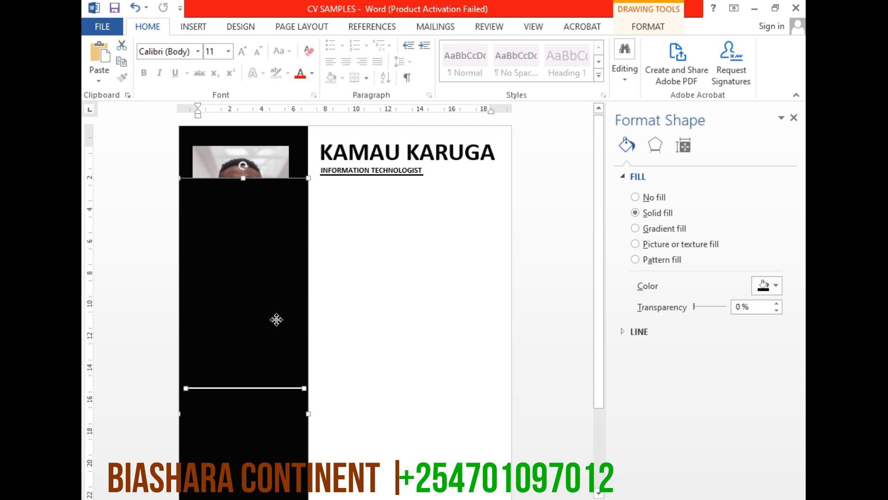
{"action": "key", "text": "Delete"}
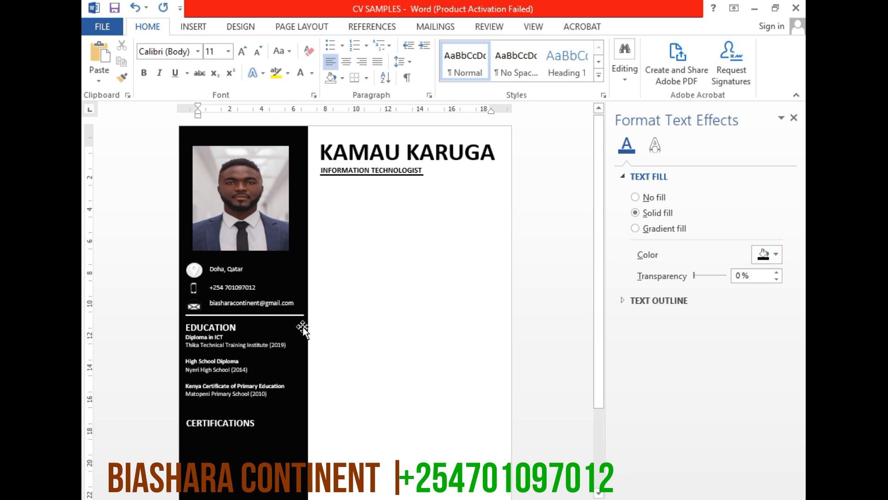
Duplicate the white divider line above the CERTIFICATIONS heading and align it with the original line
{"action": "left_click", "coordinate": [296, 315]}
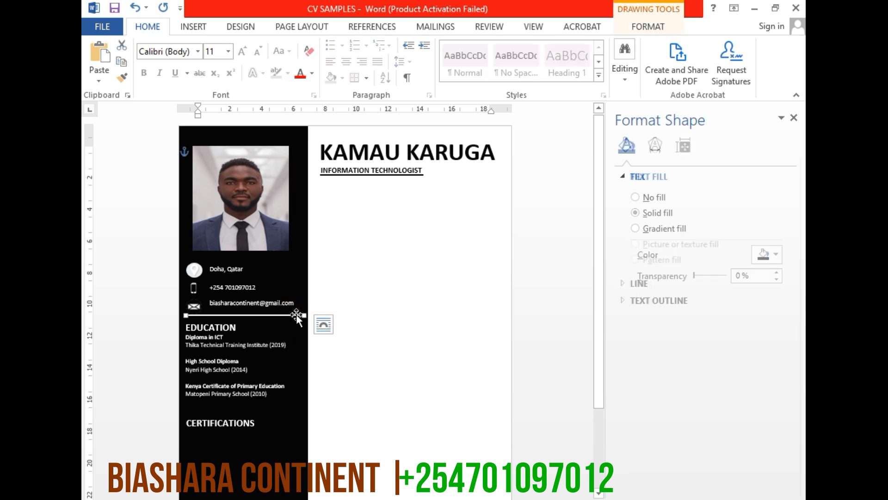
{"action": "left_click_drag", "start_coordinate": [297, 313], "coordinate": [301, 412]}
{"action": "key", "text": "Left"}
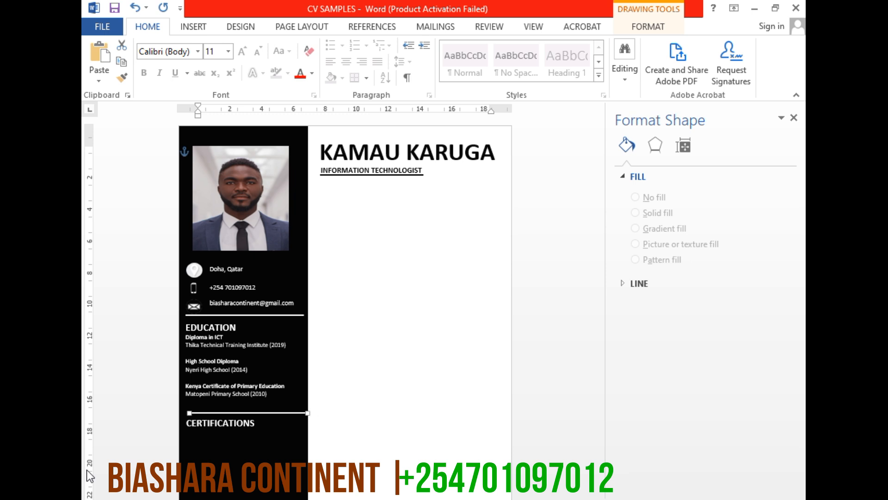
{"action": "key", "text": "Left"}
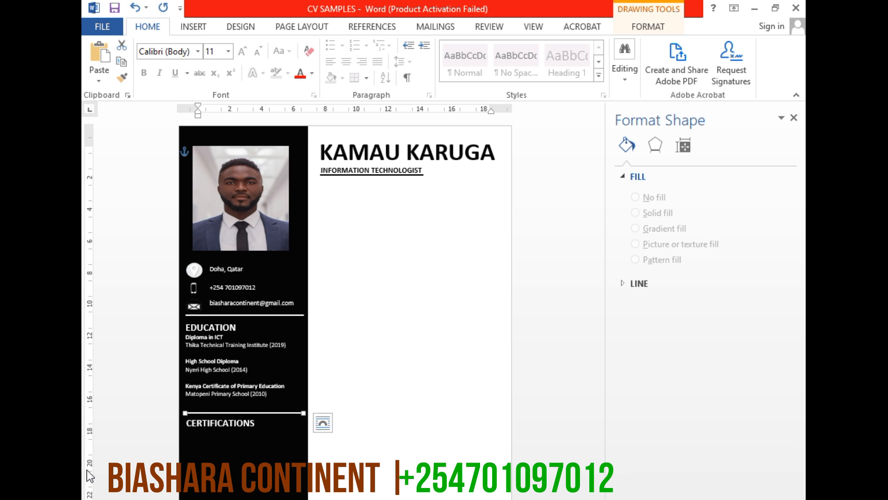
Duplicate the education entries text box below the CERTIFICATIONS heading
{"action": "scroll", "coordinate": [263, 377], "scroll_direction": "down", "scroll_amount": 3}
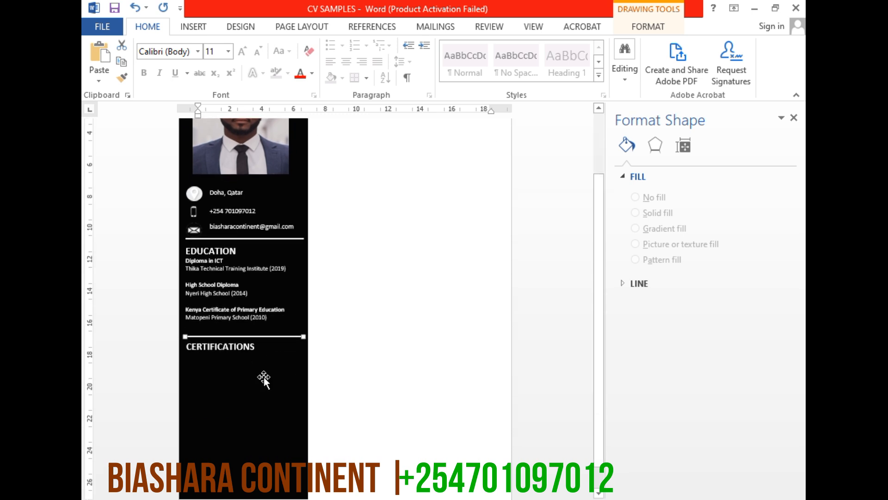
{"action": "left_click", "coordinate": [233, 261]}
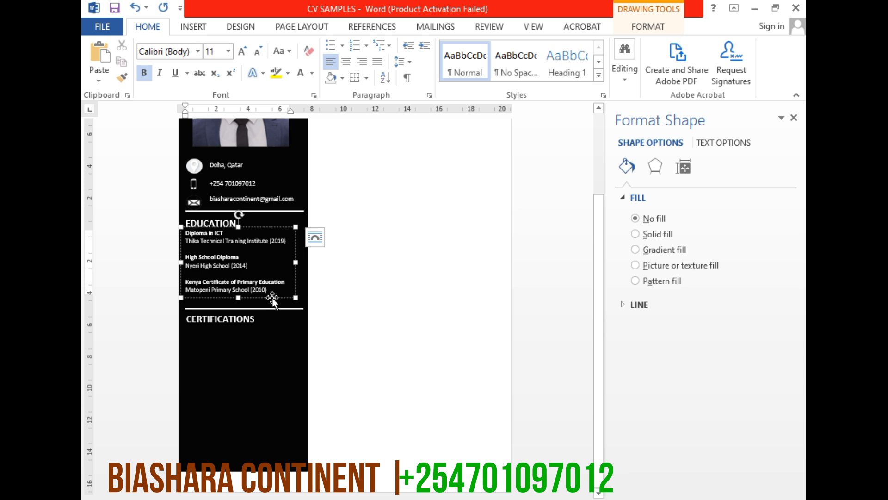
{"action": "left_click_drag", "start_coordinate": [273, 298], "coordinate": [278, 391]}
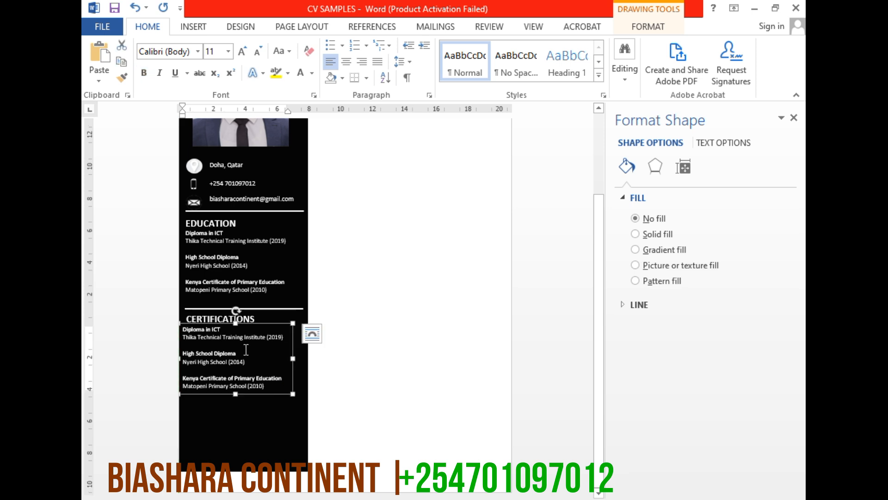
Nudge the copied entries text box right and down to line up under the CERTIFICATIONS heading
{"action": "left_click", "coordinate": [256, 320]}
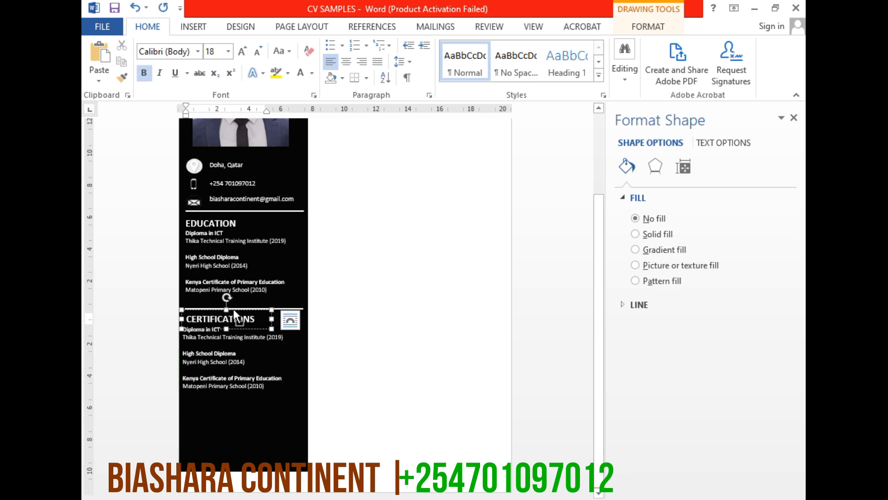
{"action": "left_click", "coordinate": [227, 426], "text": "shift"}
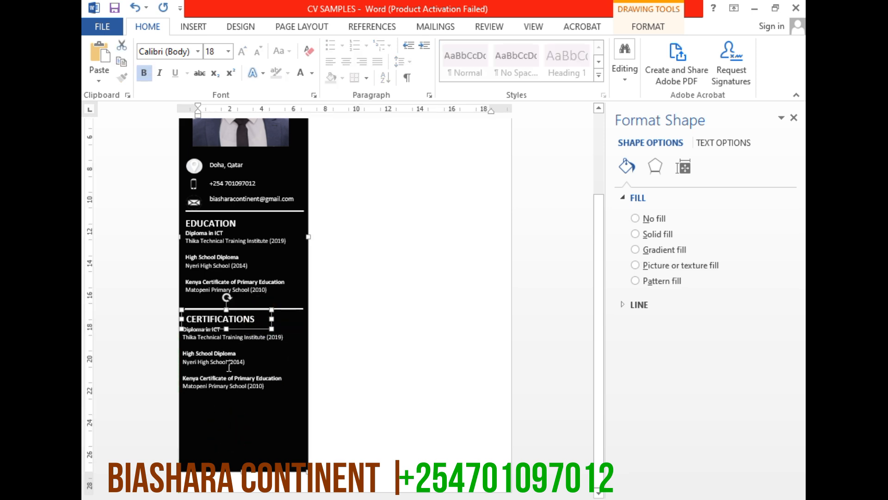
{"action": "left_click", "coordinate": [251, 330], "text": "shift"}
{"action": "left_click", "coordinate": [254, 387], "text": "shift"}
{"action": "left_click", "coordinate": [256, 393]}
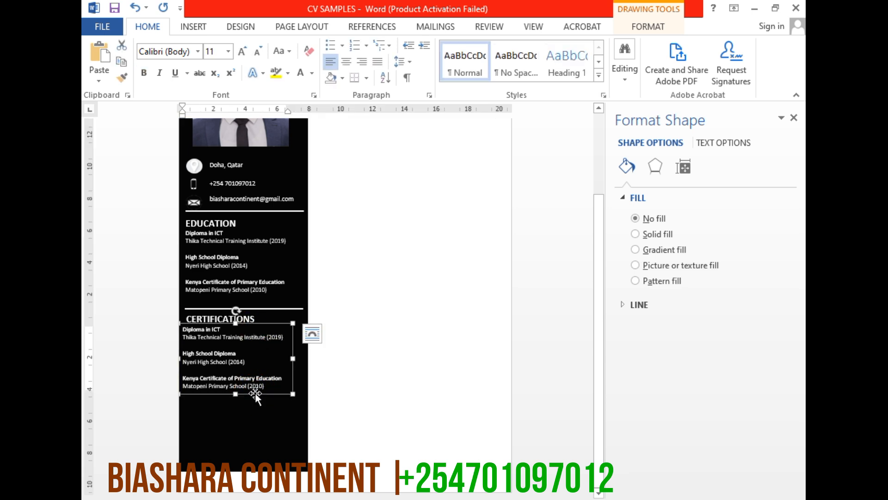
{"action": "key", "text": "Right"}
{"action": "key", "text": "Right"}
{"action": "key", "text": "Right"}
{"action": "key", "text": "Right"}
{"action": "key", "text": "Right"}
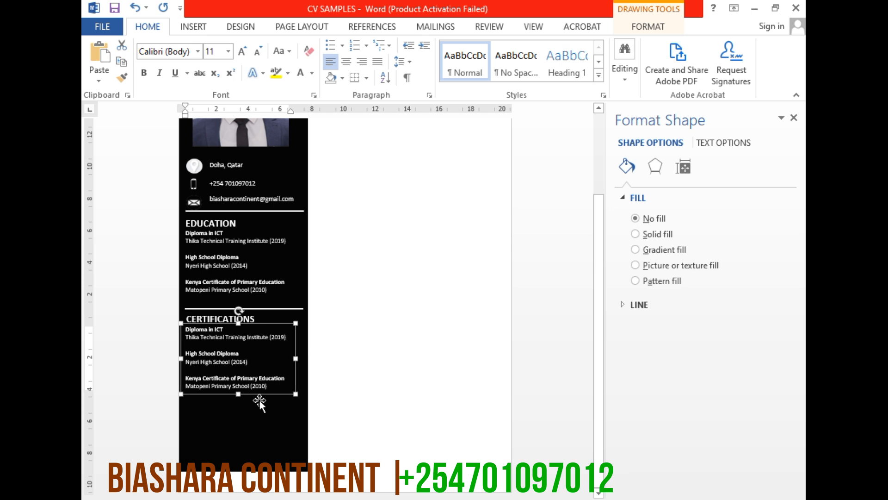
{"action": "key", "text": "Down"}
{"action": "key", "text": "Down"}
{"action": "key", "text": "Down"}
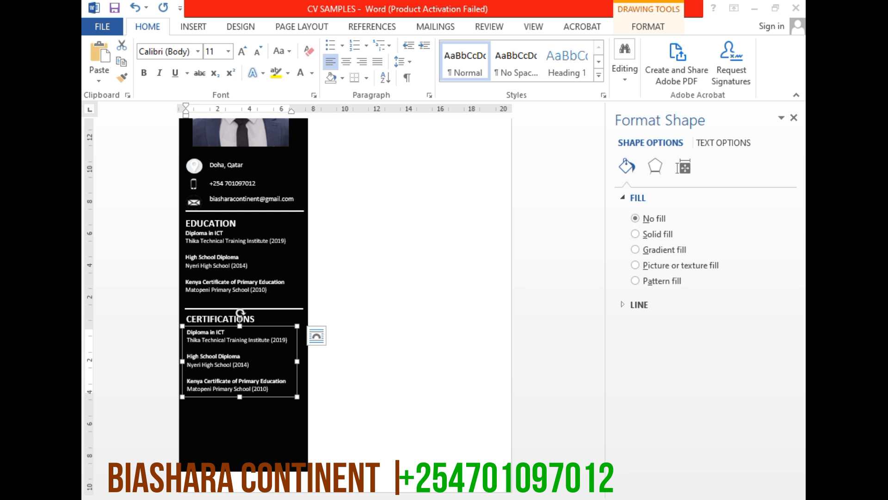
Switch to ChatGPT and copy the CCNA and Google IT Support Professional Certificate lines from the certifications section
{"action": "key", "text": "alt+Tab"}
{"action": "left_click", "coordinate": [536, 216]}
{"action": "left_click_drag", "start_coordinate": [576, 189], "coordinate": [321, 167]}
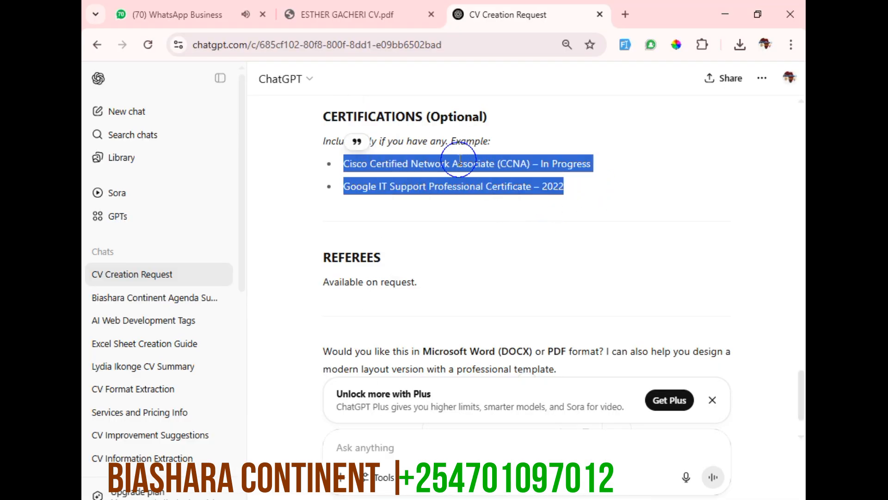
{"action": "right_click", "coordinate": [519, 168]}
{"action": "left_click", "coordinate": [527, 177]}
Back in Word, replace the duplicated education entries with the copied certifications and make their text white
{"action": "key", "text": "alt+Tab"}
{"action": "left_click", "coordinate": [222, 372]}
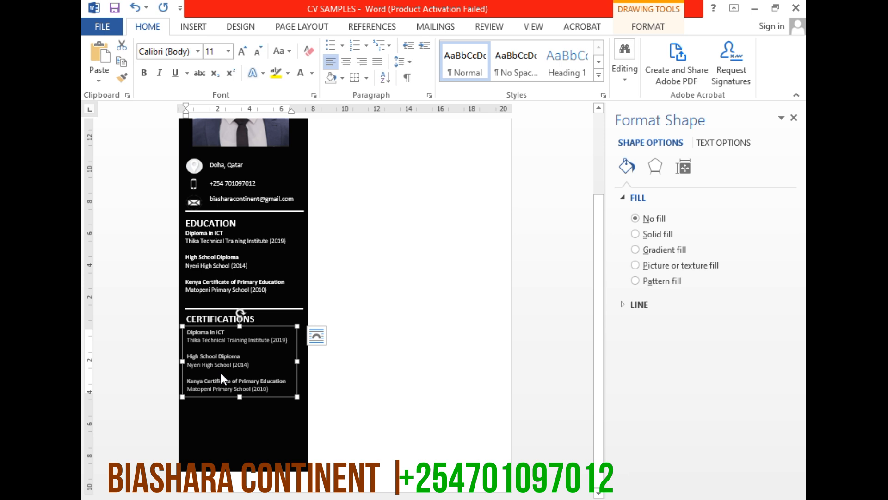
{"action": "right_click", "coordinate": [221, 363]}
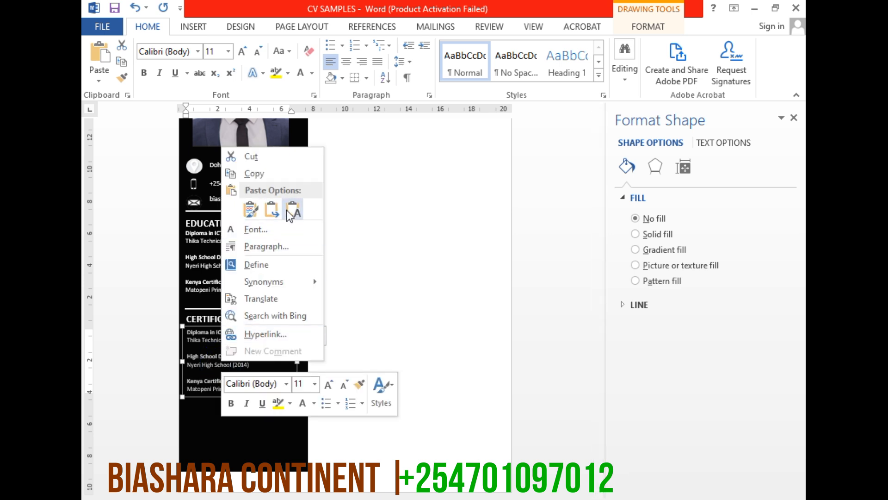
{"action": "left_click", "coordinate": [242, 213]}
{"action": "left_click", "coordinate": [254, 210]}
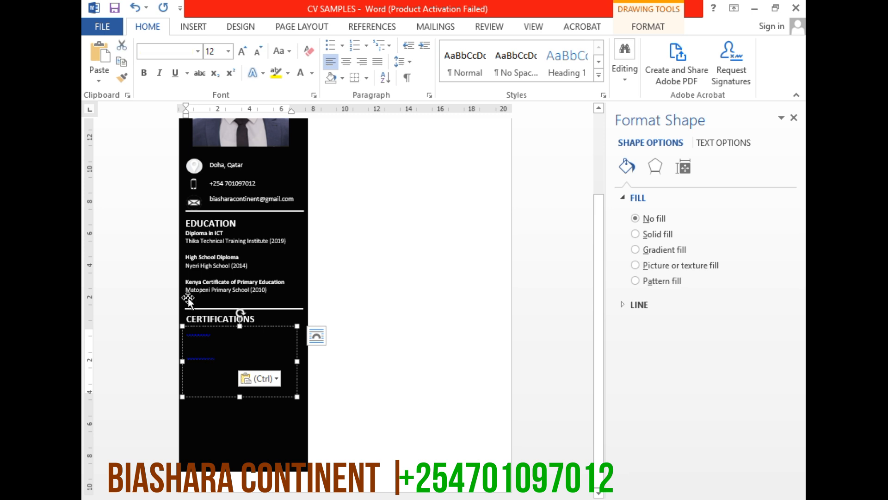
{"action": "left_click", "coordinate": [300, 75]}
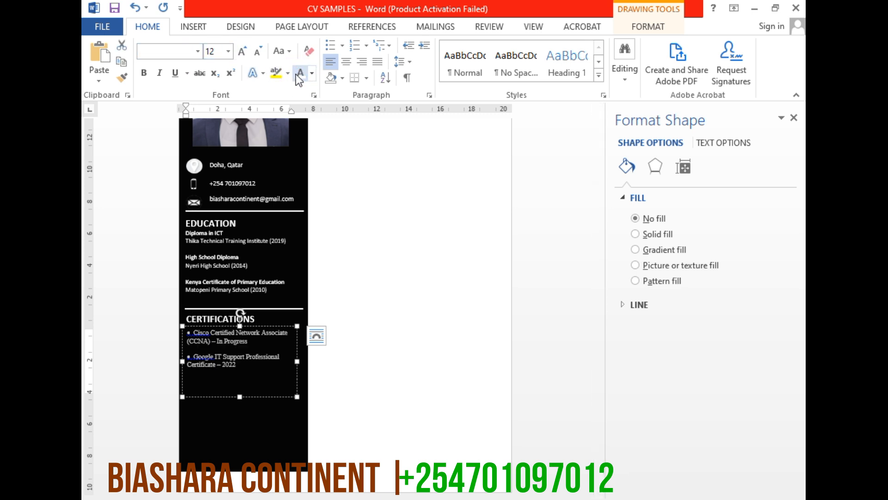
Set the font of all the certifications text to Calibri (Body)
{"action": "left_click", "coordinate": [247, 357]}
{"action": "key", "text": "ctrl+a"}
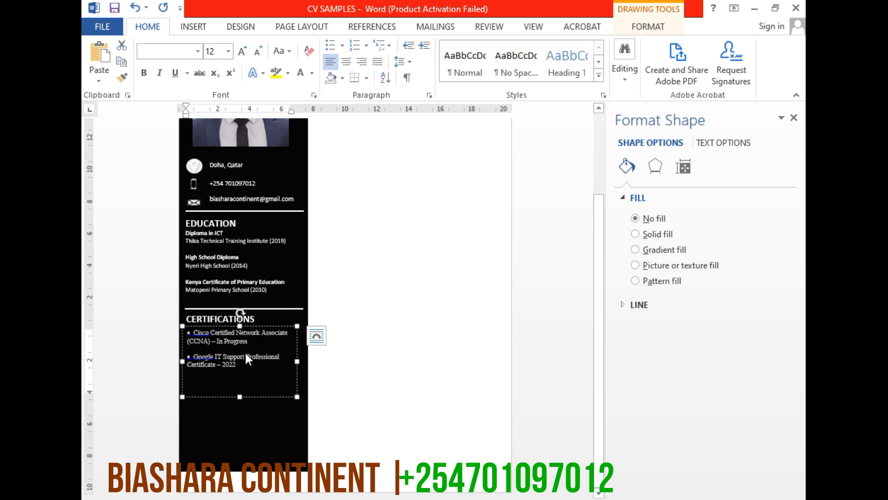
{"action": "left_click", "coordinate": [200, 55]}
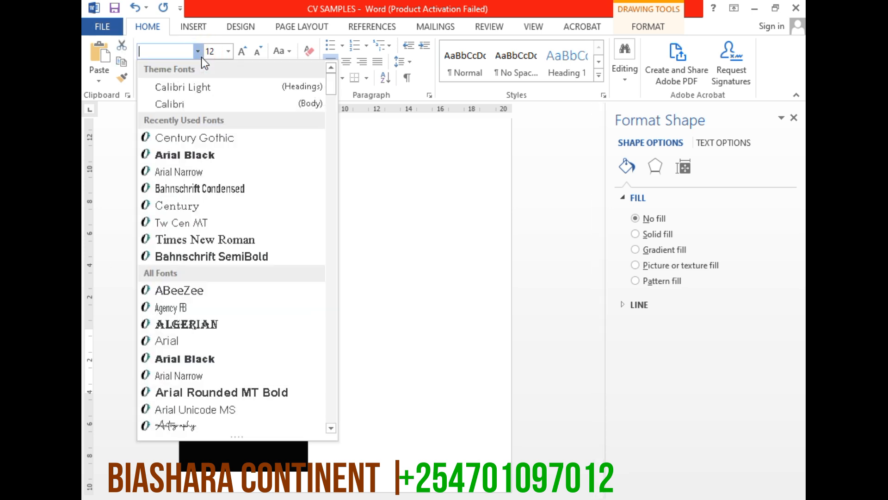
{"action": "left_click", "coordinate": [204, 101]}
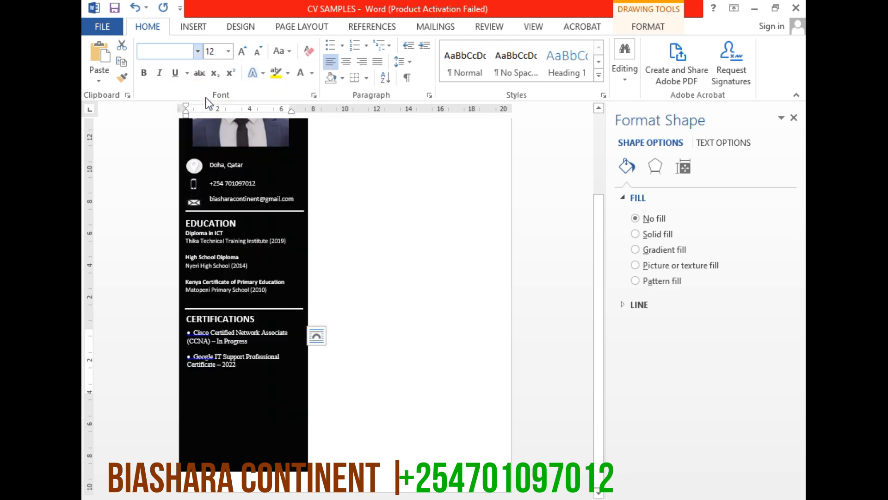
{"action": "left_click", "coordinate": [243, 391]}
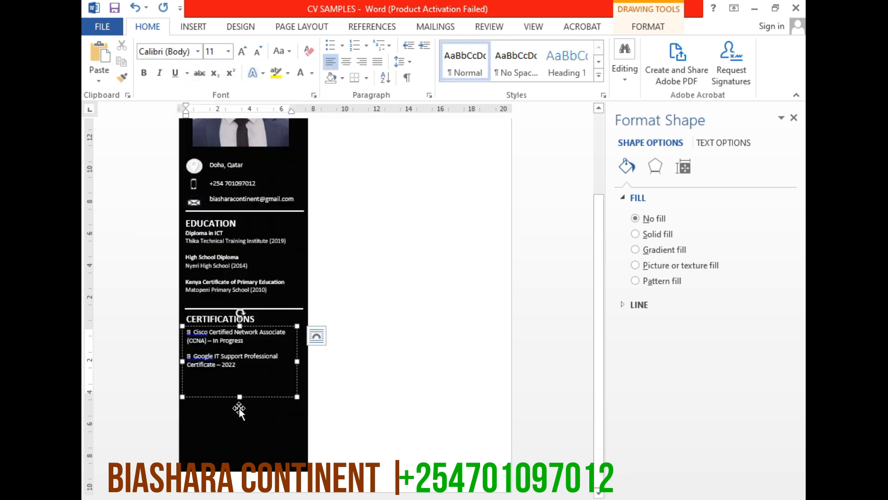
Remove the bullets and the indent from the two certification entries
{"action": "left_click", "coordinate": [198, 357]}
{"action": "left_click_drag", "start_coordinate": [247, 363], "coordinate": [178, 339]}
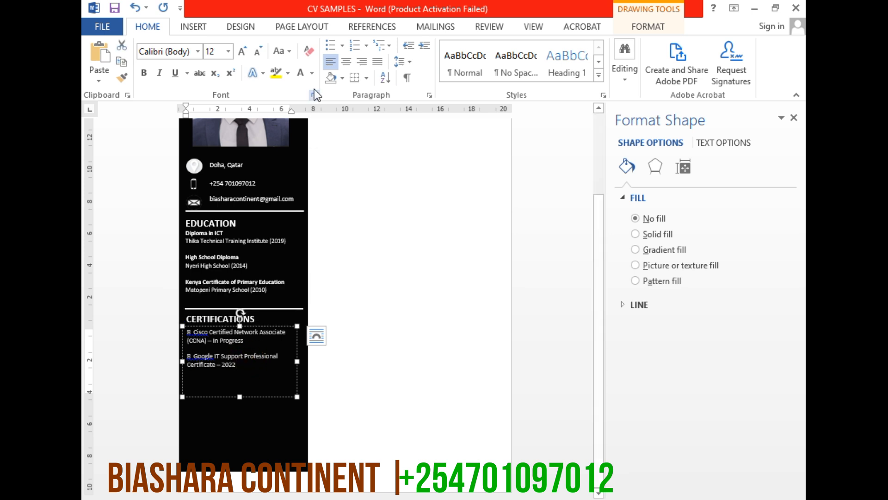
{"action": "left_click", "coordinate": [328, 49]}
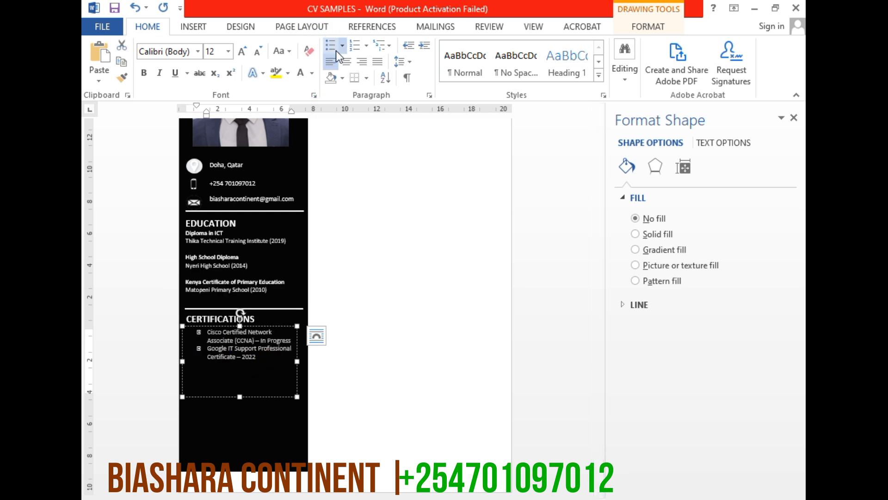
{"action": "left_click", "coordinate": [330, 51]}
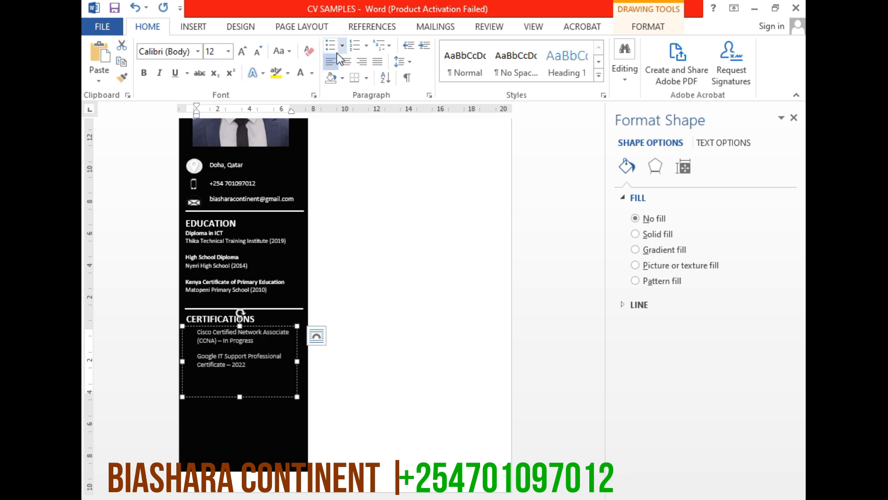
{"action": "left_click", "coordinate": [409, 48]}
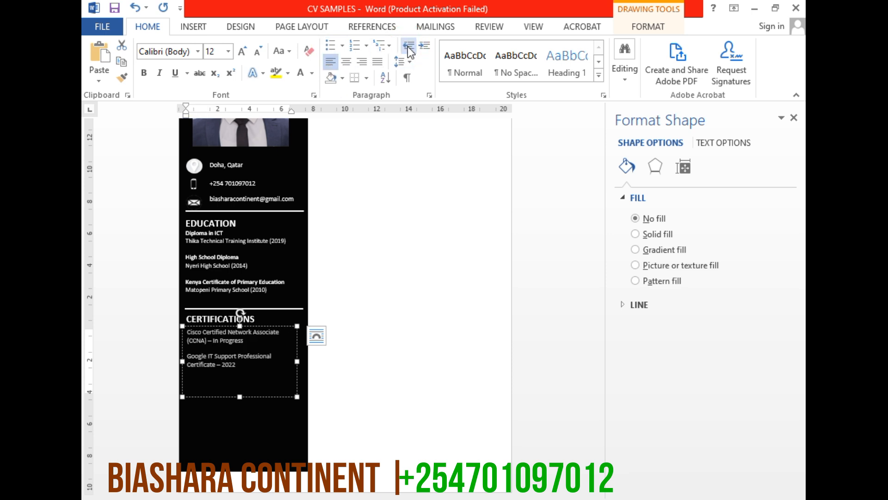
Shorten the certifications text box to about 2.81 cm so it fits its two entries
{"action": "left_click", "coordinate": [256, 319]}
{"action": "left_click", "coordinate": [216, 379]}
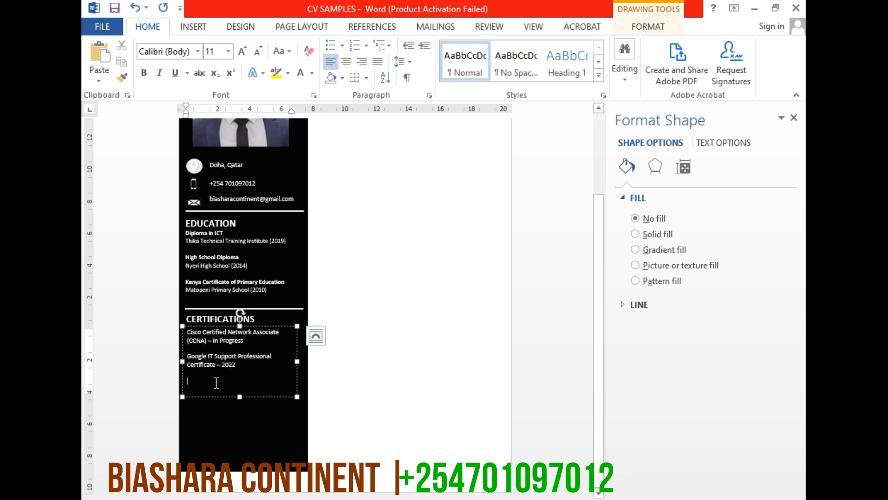
{"action": "left_click_drag", "start_coordinate": [239, 396], "coordinate": [240, 371]}
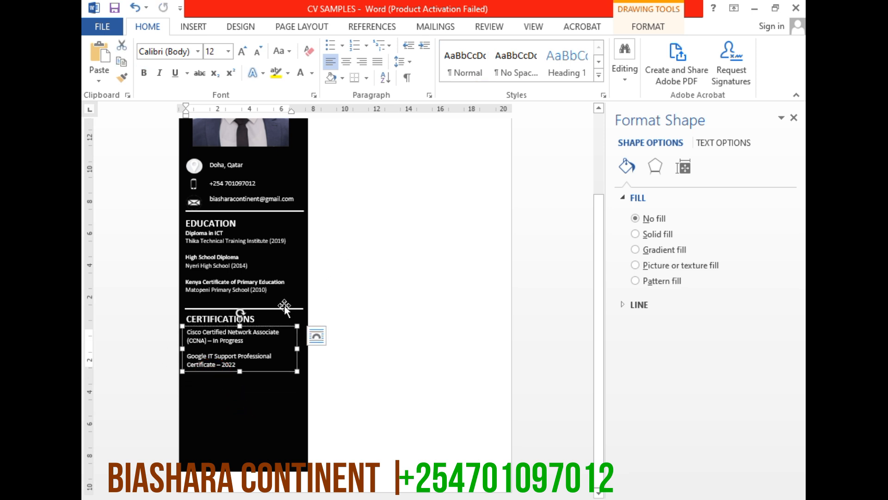
Extend the black sidebar rectangle downward to a height of about 30.88 cm
{"action": "left_click", "coordinate": [224, 413]}
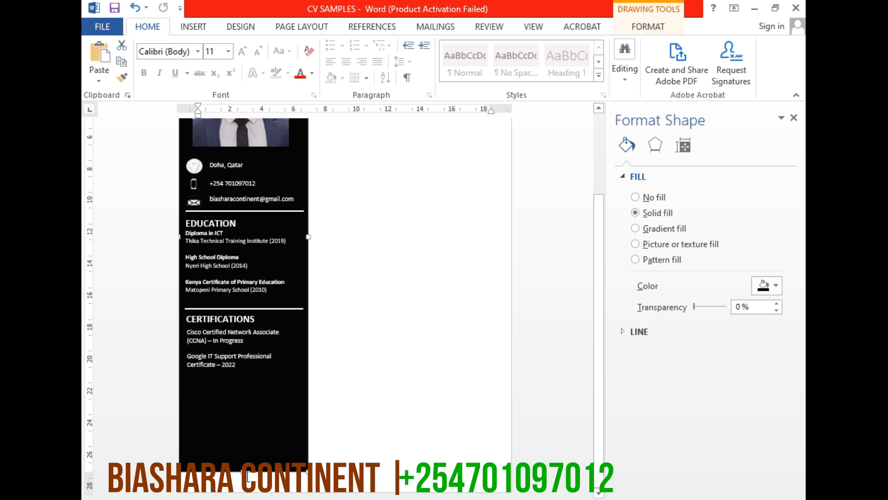
{"action": "left_click_drag", "start_coordinate": [244, 471], "coordinate": [243, 494]}
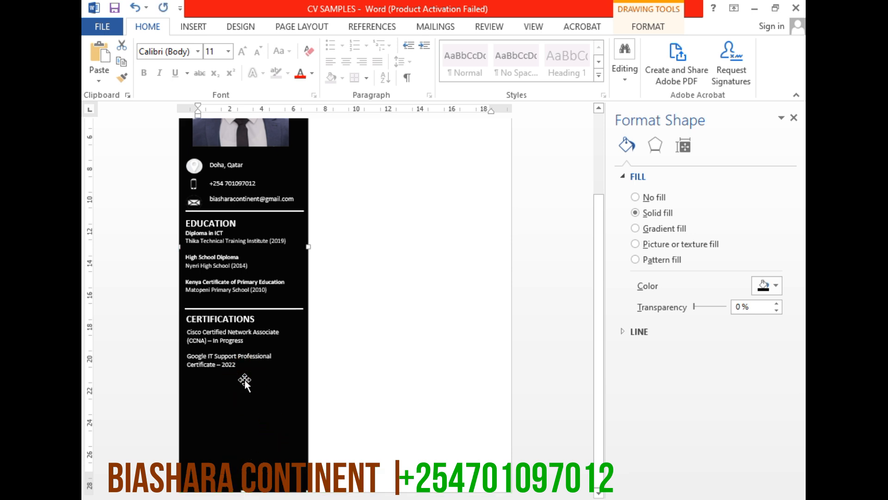
{"action": "left_click", "coordinate": [266, 370]}
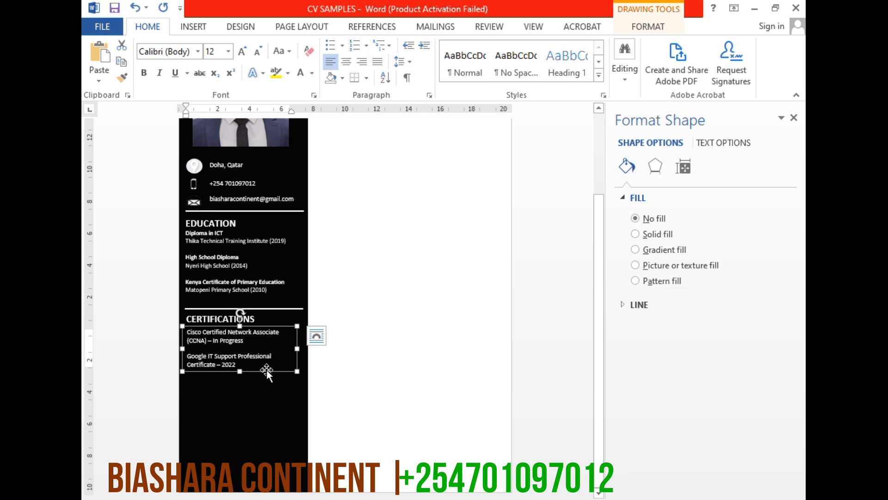
{"action": "left_click", "coordinate": [267, 369]}
{"action": "left_click", "coordinate": [291, 308]}
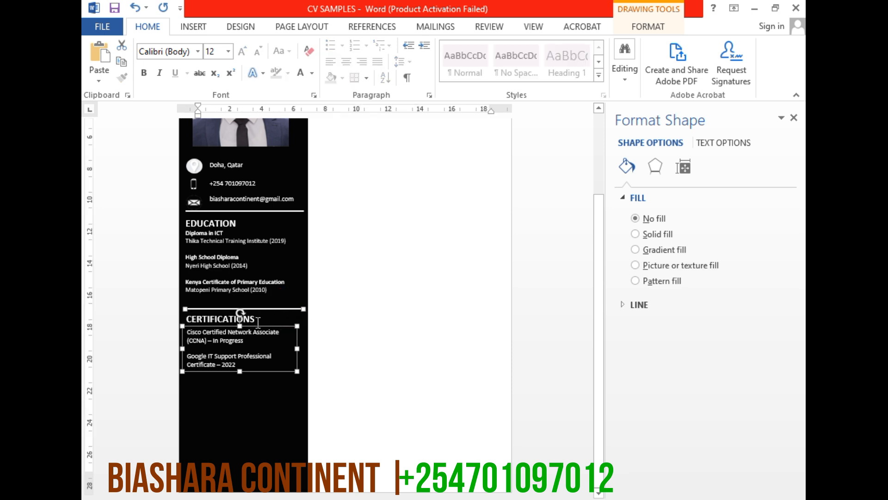
{"action": "right_click", "coordinate": [272, 331]}
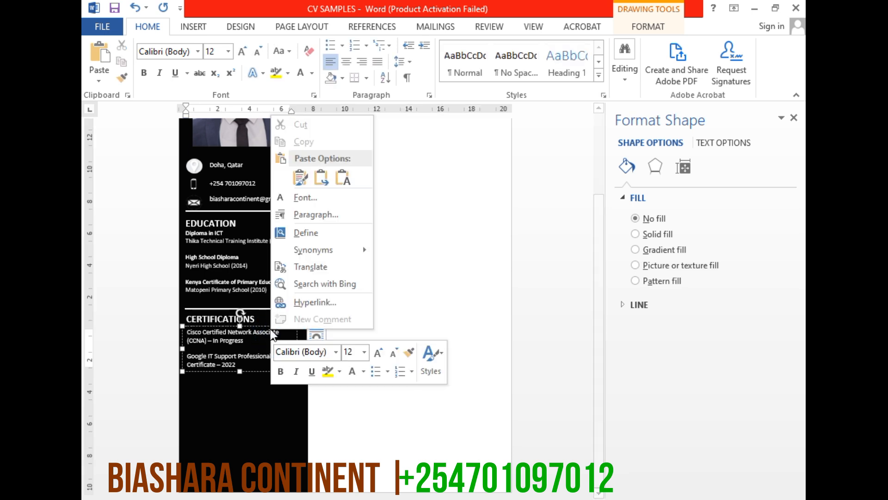
{"action": "left_click", "coordinate": [199, 423]}
{"action": "left_click", "coordinate": [237, 445]}
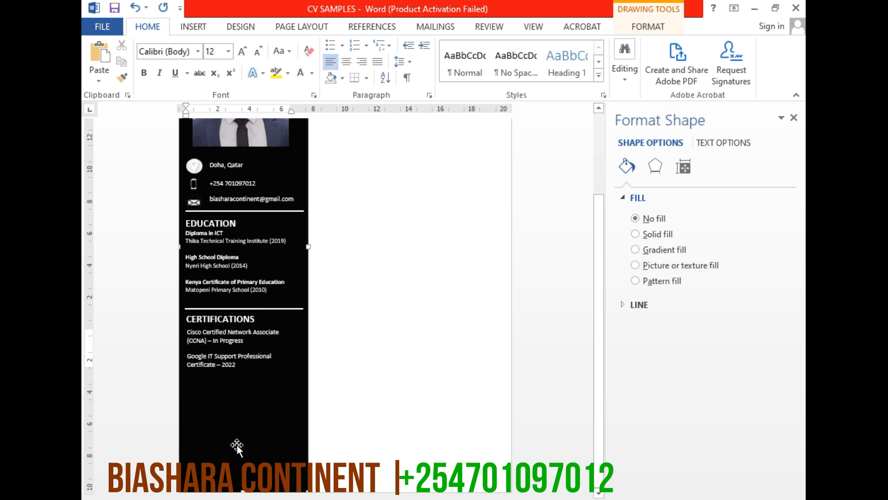
{"action": "left_click", "coordinate": [237, 445]}
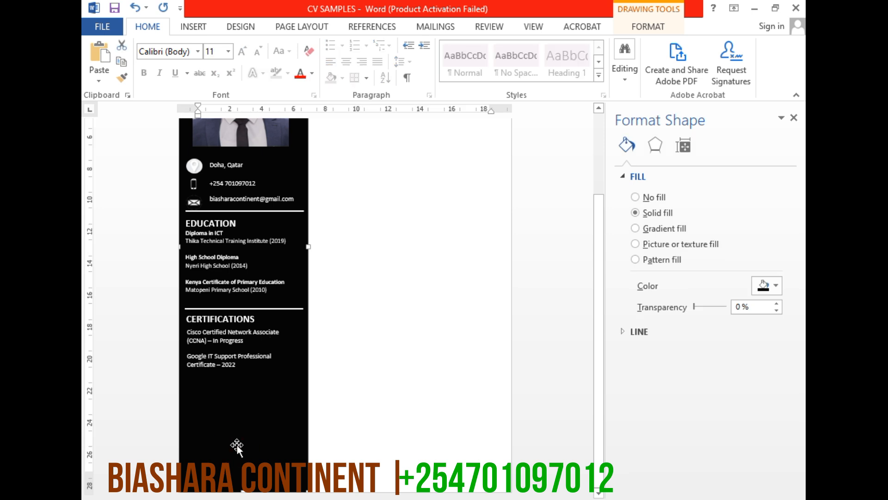
Duplicate the white divider line above the CERTIFICATIONS heading and place the copy just below the certification entries
{"action": "left_click", "coordinate": [257, 317]}
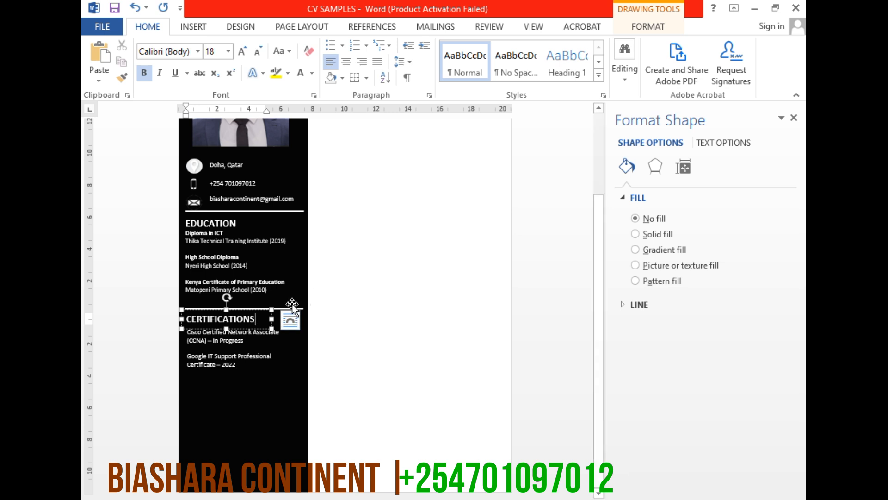
{"action": "left_click", "coordinate": [308, 303]}
{"action": "left_click", "coordinate": [287, 309]}
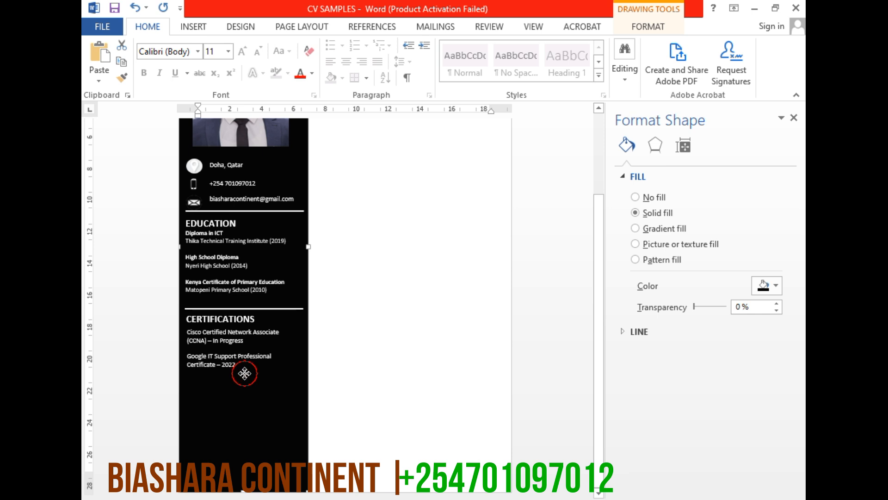
{"action": "left_click", "coordinate": [226, 336]}
{"action": "left_click", "coordinate": [259, 313]}
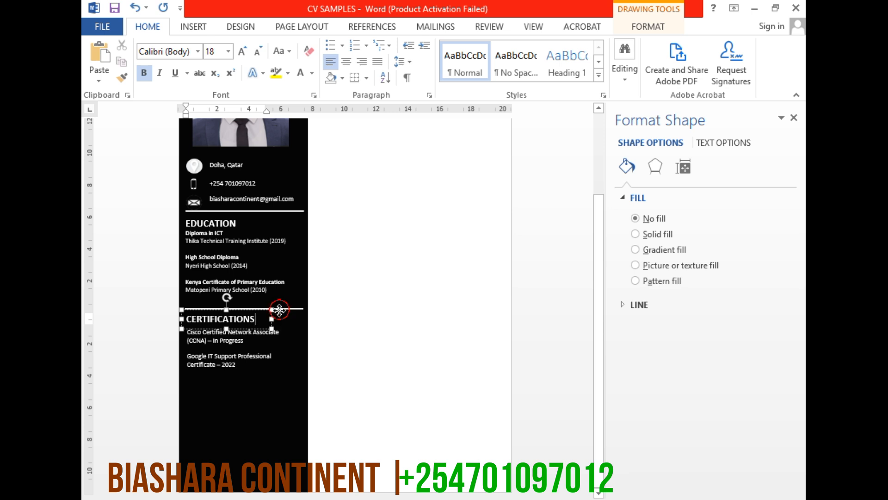
{"action": "left_click", "coordinate": [273, 308]}
{"action": "double_click", "coordinate": [265, 309]}
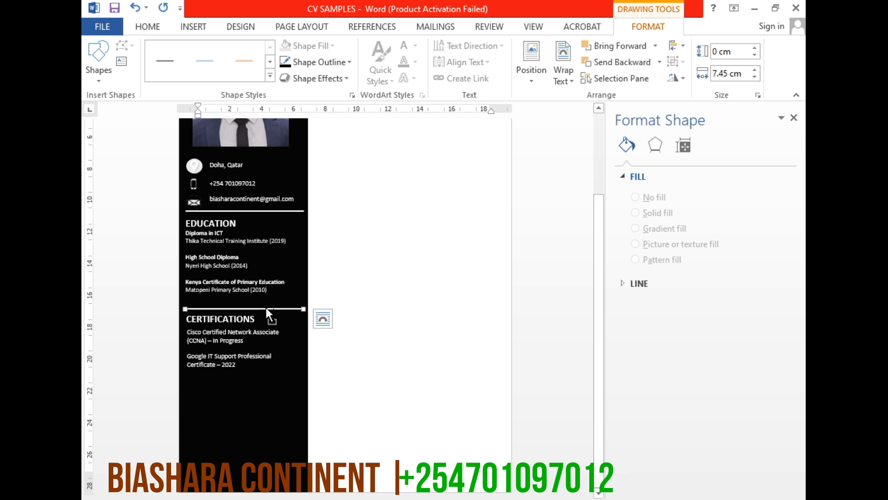
{"action": "left_click_drag", "start_coordinate": [265, 306], "coordinate": [264, 369]}
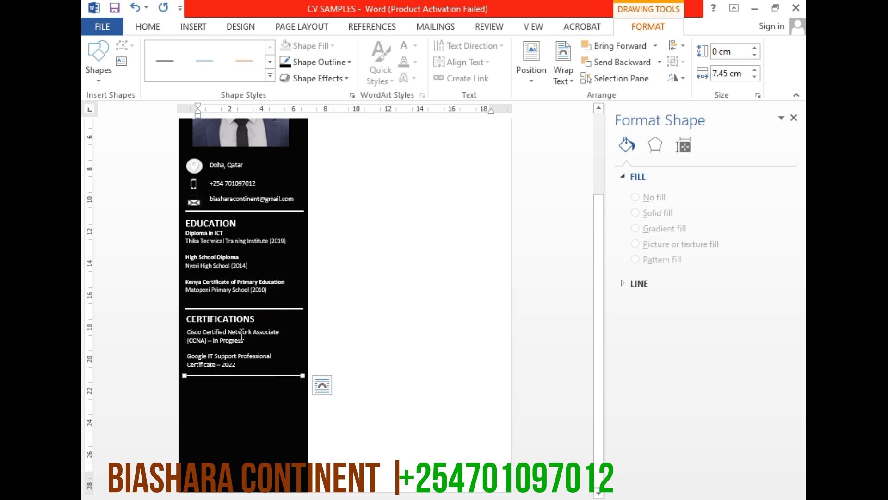
Duplicate the CERTIFICATIONS heading below the new divider line and change its text to CORE SKILLS
{"action": "left_click", "coordinate": [233, 319]}
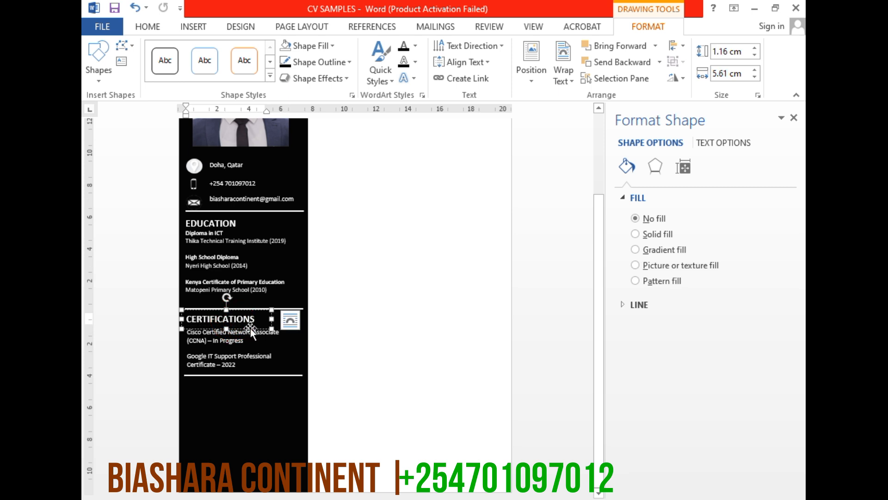
{"action": "left_click_drag", "start_coordinate": [251, 327], "coordinate": [238, 392]}
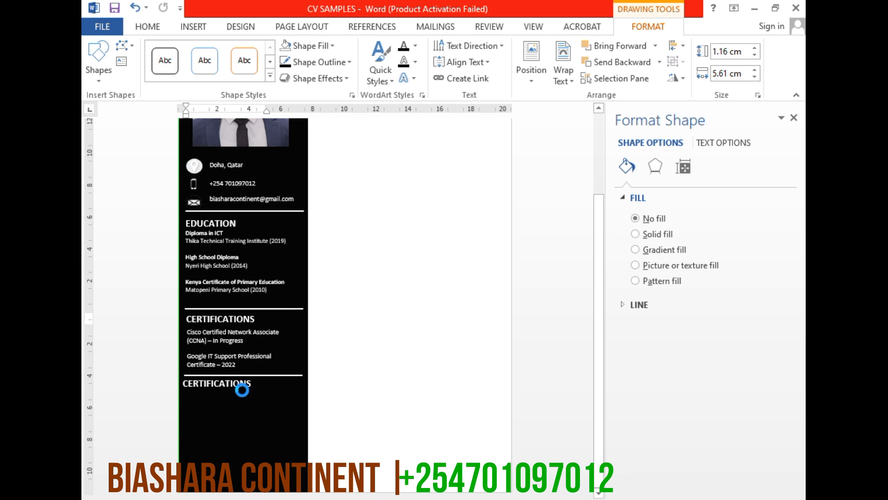
{"action": "double_click", "coordinate": [228, 385]}
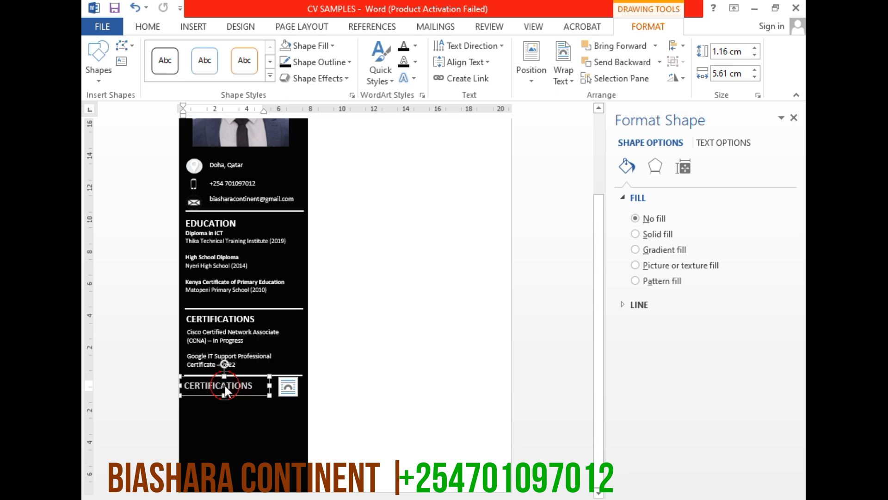
{"action": "type", "text": "CORE SKILLS"}
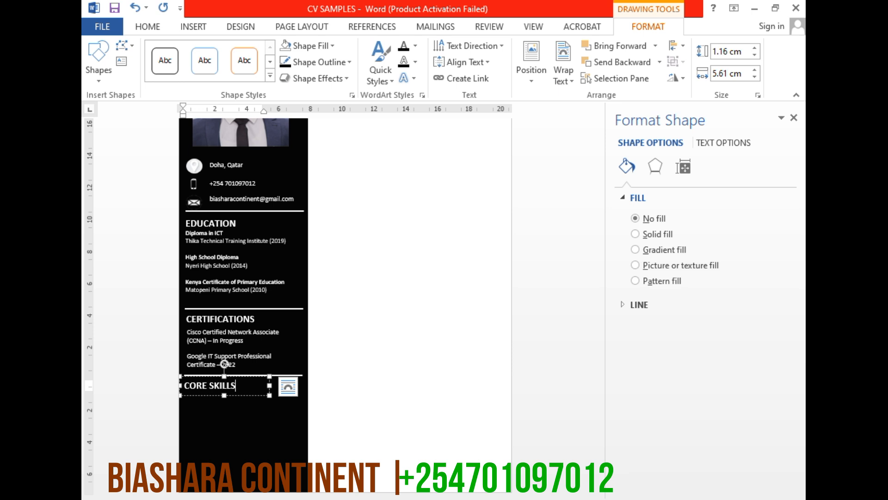
{"action": "left_click", "coordinate": [238, 401]}
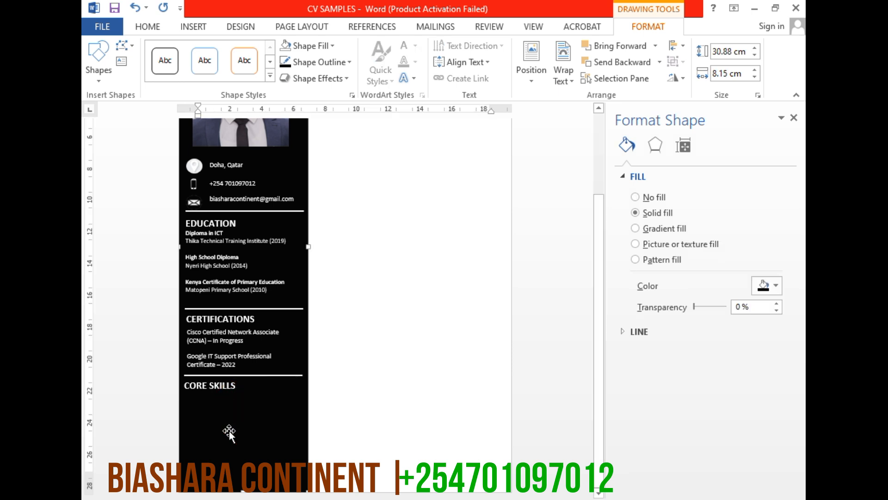
{"action": "left_click", "coordinate": [226, 388]}
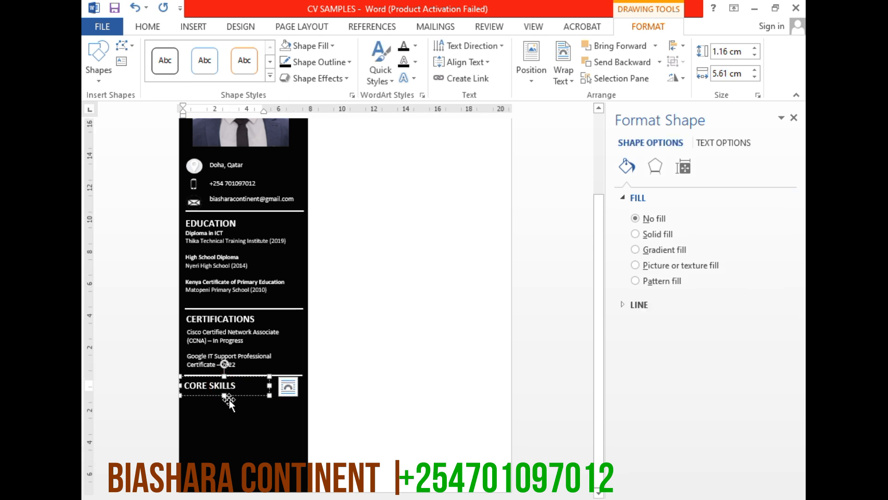
{"action": "left_click", "coordinate": [234, 396]}
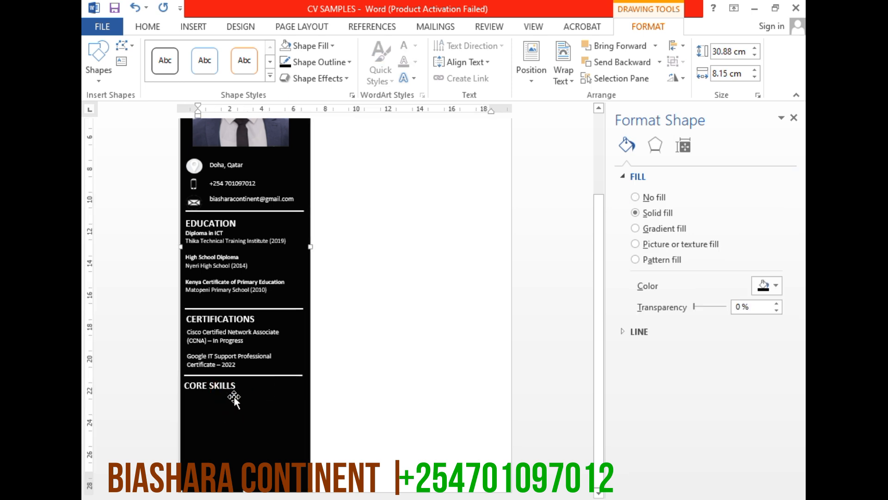
{"action": "key", "text": "Left"}
{"action": "key", "text": "Left"}
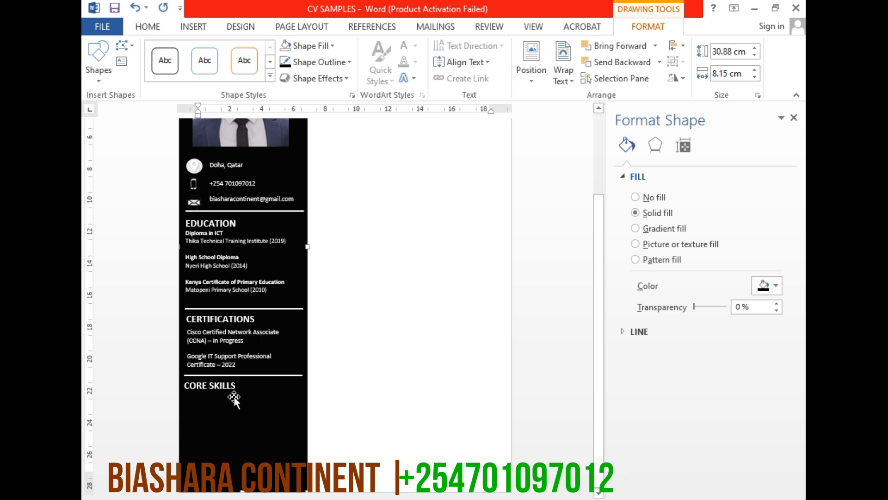
Nudge the CORE SKILLS heading slightly right and up beneath the divider line
{"action": "left_click", "coordinate": [214, 386]}
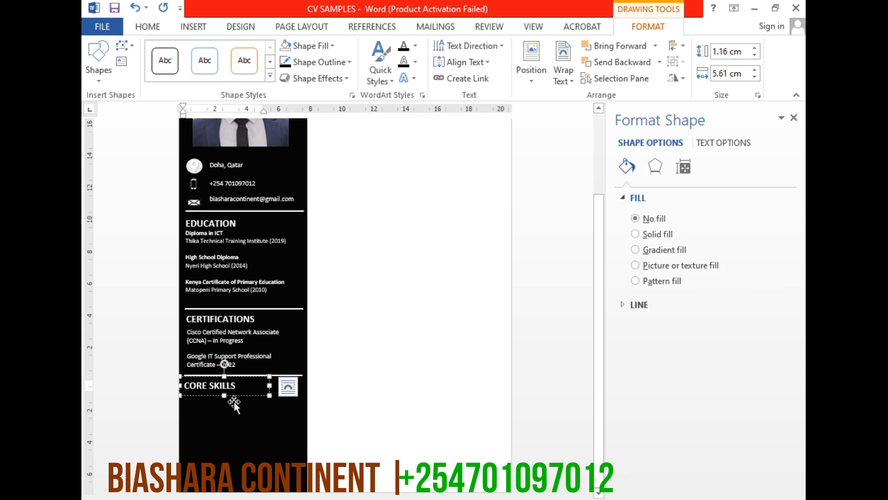
{"action": "left_click", "coordinate": [236, 395]}
{"action": "key", "text": "Right"}
{"action": "key", "text": "Right"}
{"action": "key", "text": "Right"}
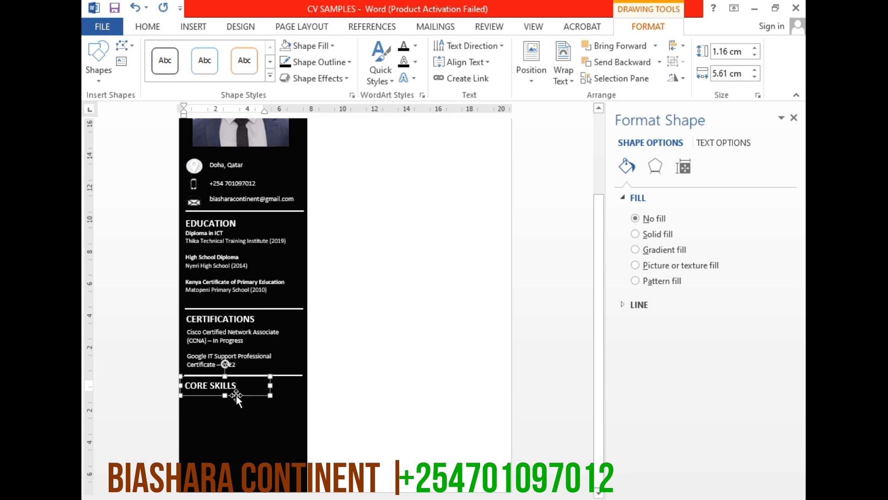
{"action": "key", "text": "Up"}
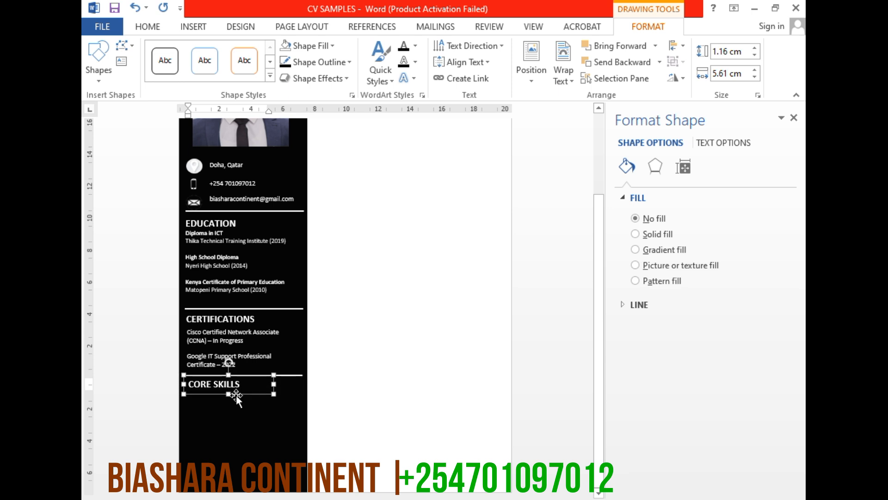
Duplicate the certification entries text box below the CORE SKILLS heading and lengthen the copy to about 5.26 cm
{"action": "left_click", "coordinate": [271, 338]}
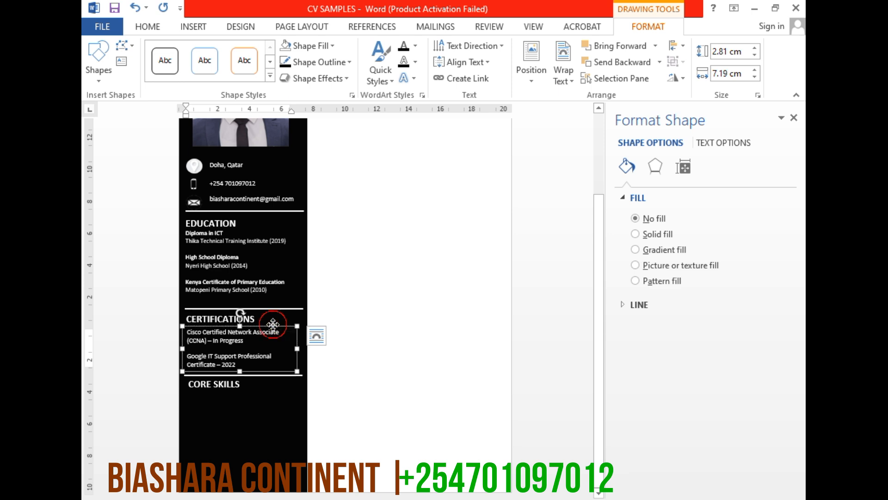
{"action": "left_click_drag", "start_coordinate": [274, 326], "coordinate": [274, 393]}
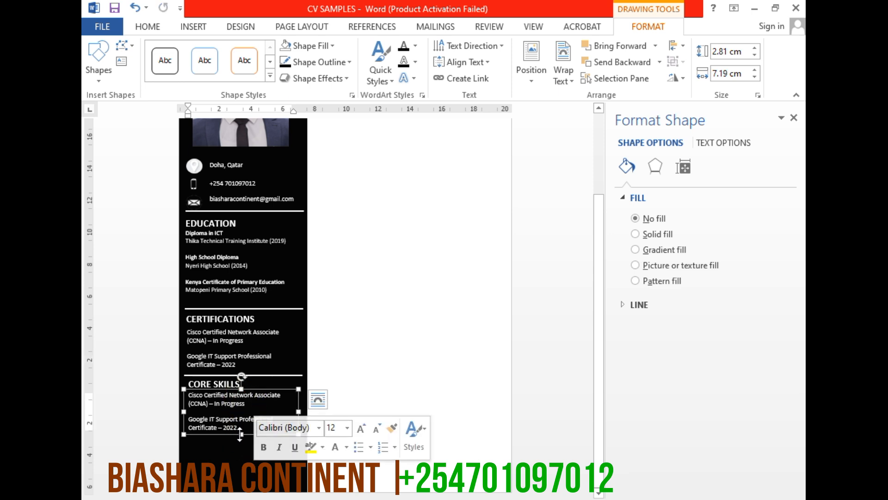
{"action": "left_click_drag", "start_coordinate": [241, 434], "coordinate": [250, 488]}
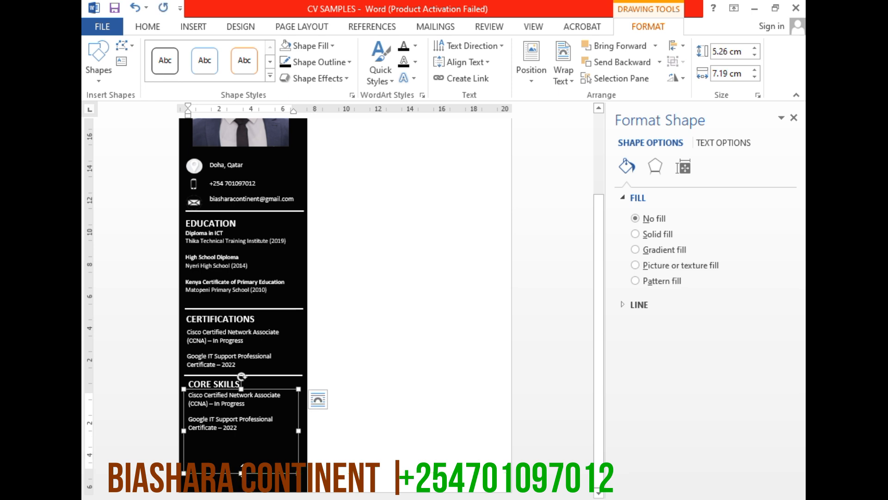
Enlarge the text box below the CORE SKILLS heading to about 6.28 cm high and 7.75 cm wide
{"action": "left_click_drag", "start_coordinate": [240, 473], "coordinate": [241, 489]}
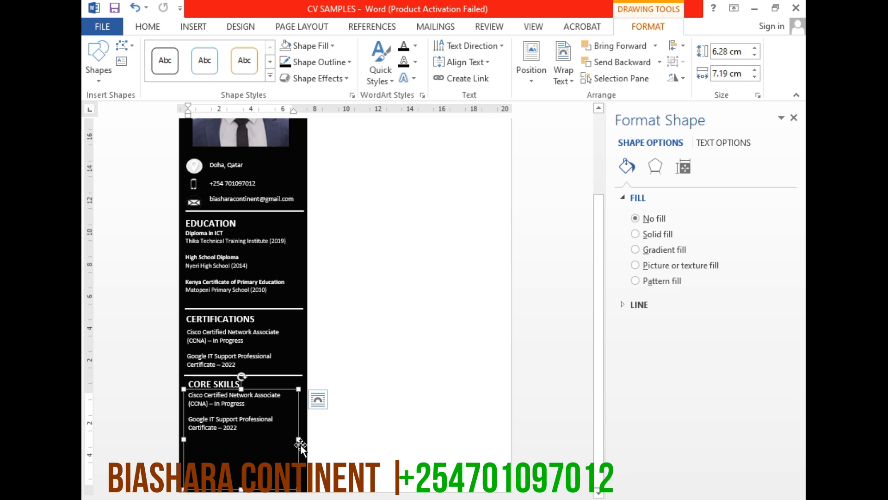
{"action": "left_click_drag", "start_coordinate": [298, 438], "coordinate": [308, 440]}
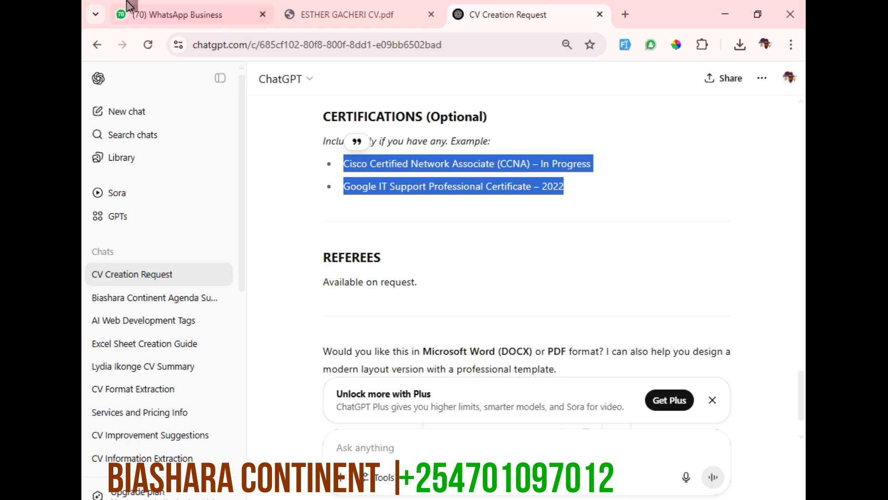
Switch to the ChatGPT conversation in the browser and copy all eight bullets listed under CORE SKILLS
{"action": "scroll", "coordinate": [490, 239], "scroll_direction": "up", "scroll_amount": 5}
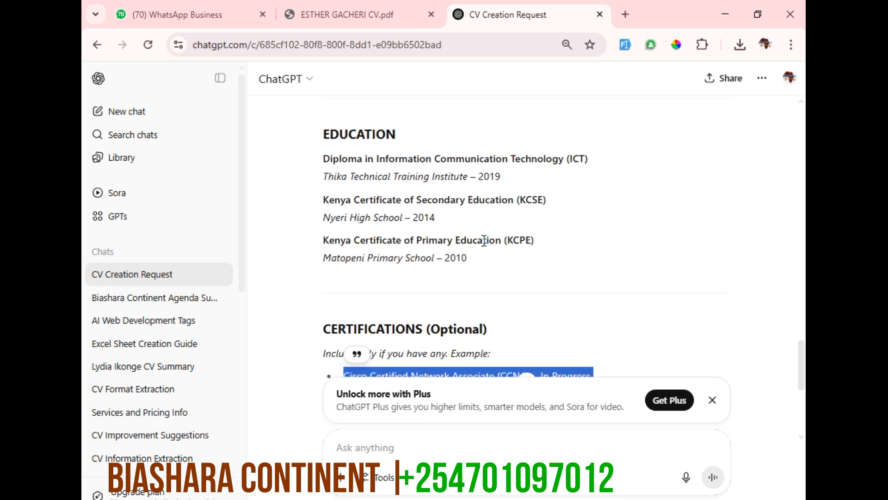
{"action": "scroll", "coordinate": [491, 240], "scroll_direction": "up", "scroll_amount": 15}
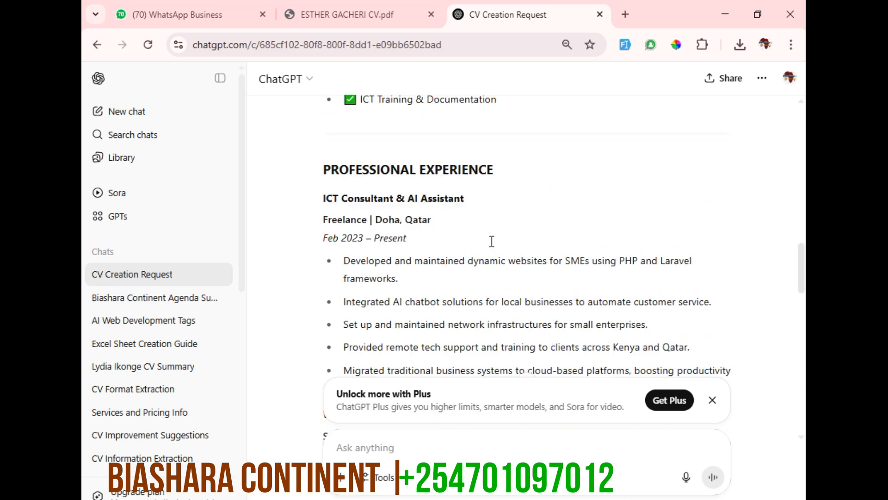
{"action": "scroll", "coordinate": [492, 241], "scroll_direction": "up", "scroll_amount": 2}
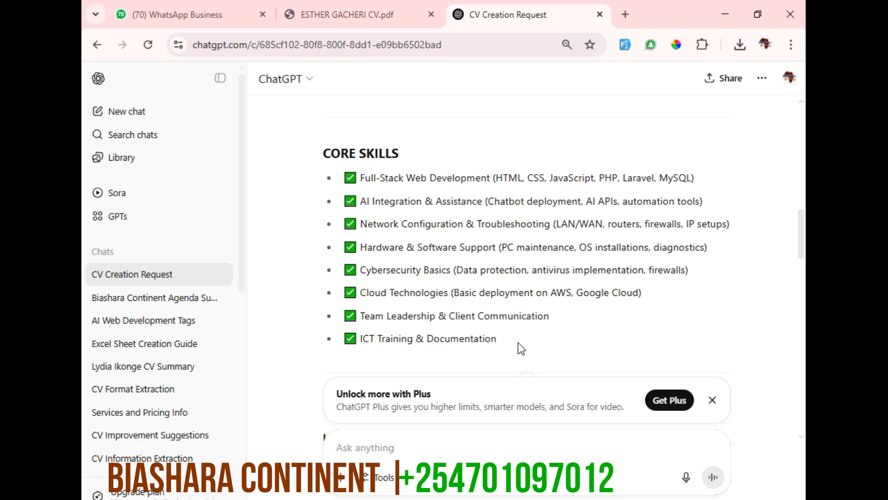
{"action": "left_click_drag", "start_coordinate": [512, 340], "coordinate": [340, 175]}
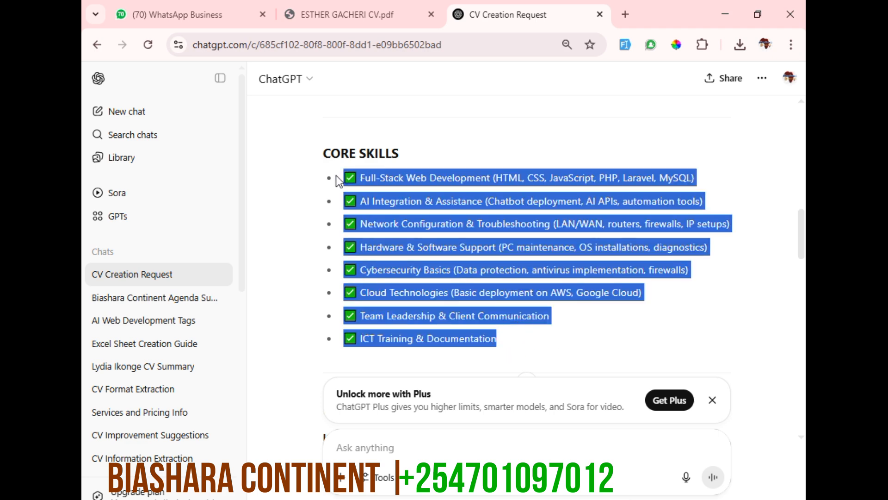
{"action": "right_click", "coordinate": [455, 203]}
{"action": "left_click", "coordinate": [488, 223]}
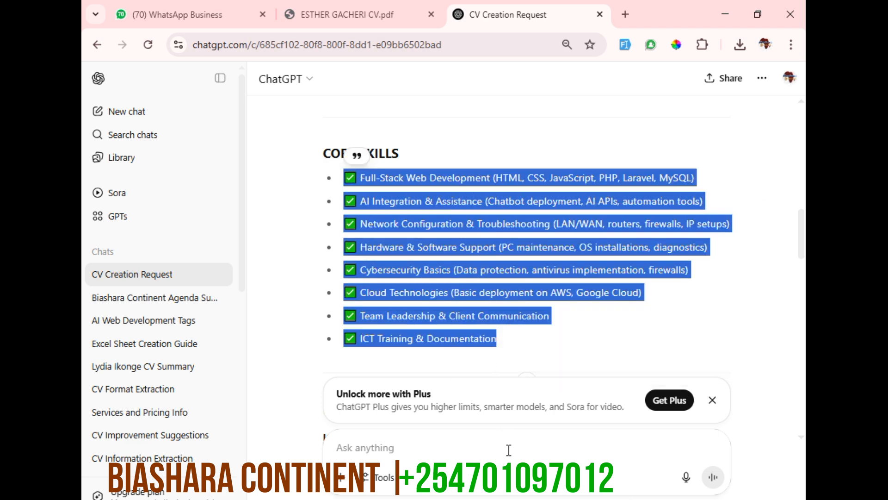
Back in Word, replace the text in the CORE SKILLS box with the copied skills, keeping source formatting, and colour it white
{"action": "key", "text": "alt+Tab"}
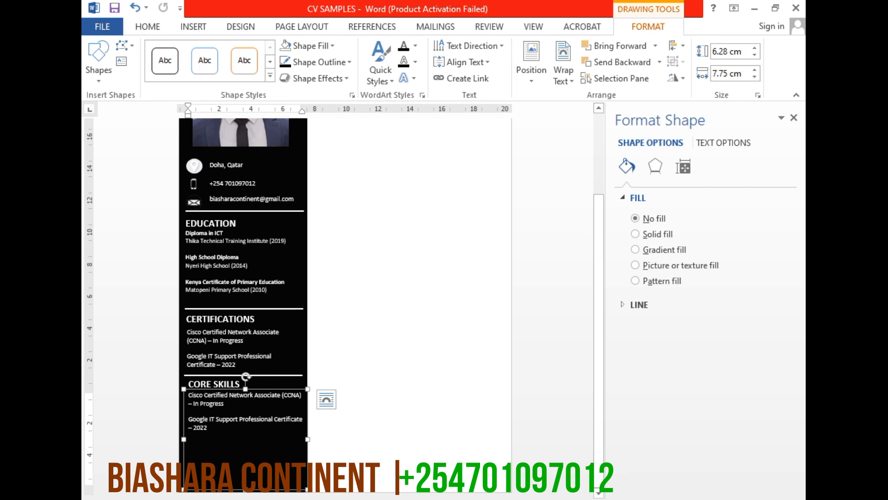
{"action": "right_click", "coordinate": [225, 434]}
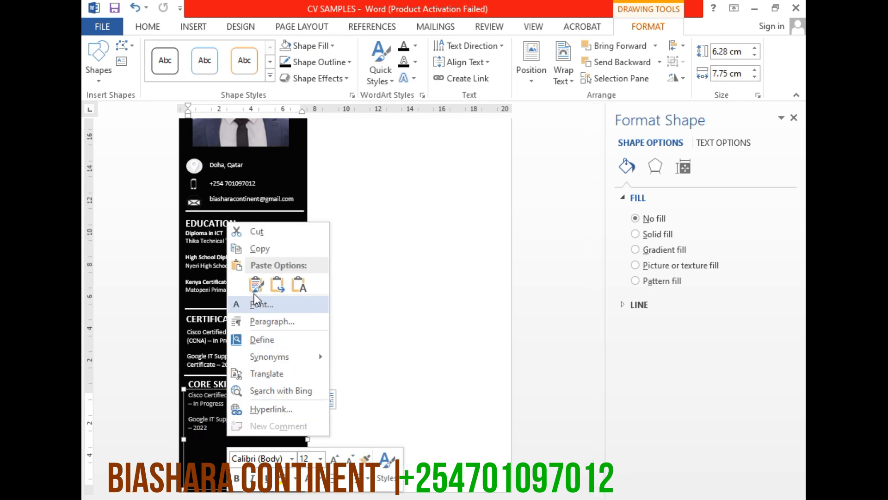
{"action": "left_click", "coordinate": [211, 402]}
{"action": "key", "text": "ctrl+a"}
{"action": "key", "text": "Delete"}
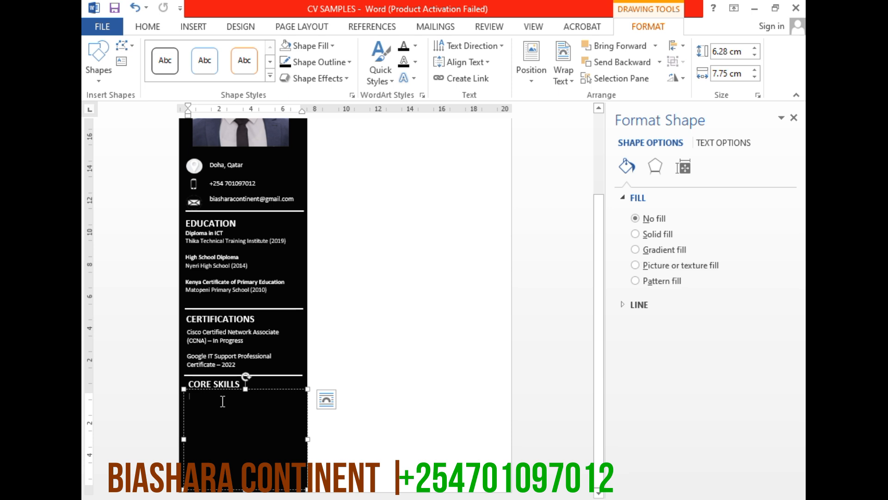
{"action": "right_click", "coordinate": [220, 412]}
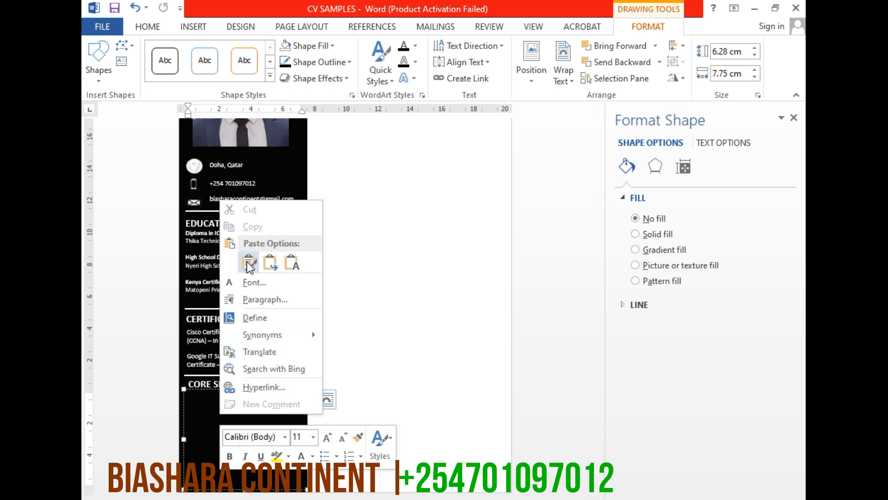
{"action": "left_click", "coordinate": [249, 263]}
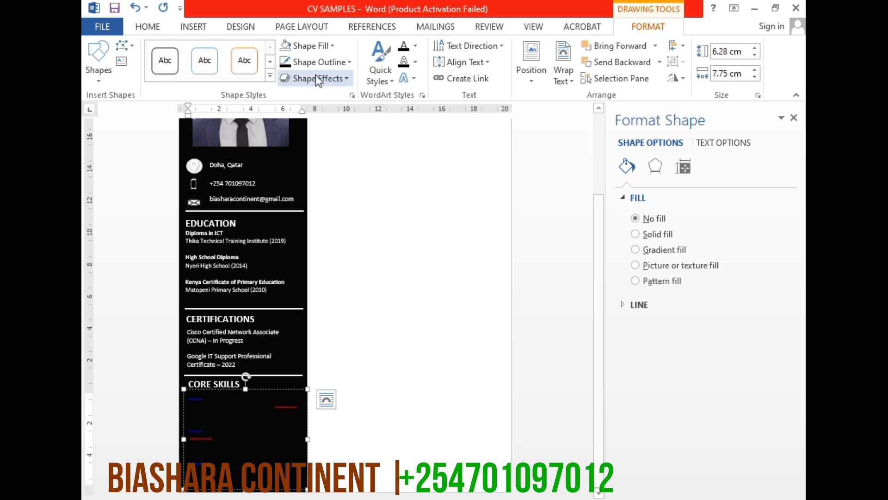
{"action": "left_click", "coordinate": [150, 27]}
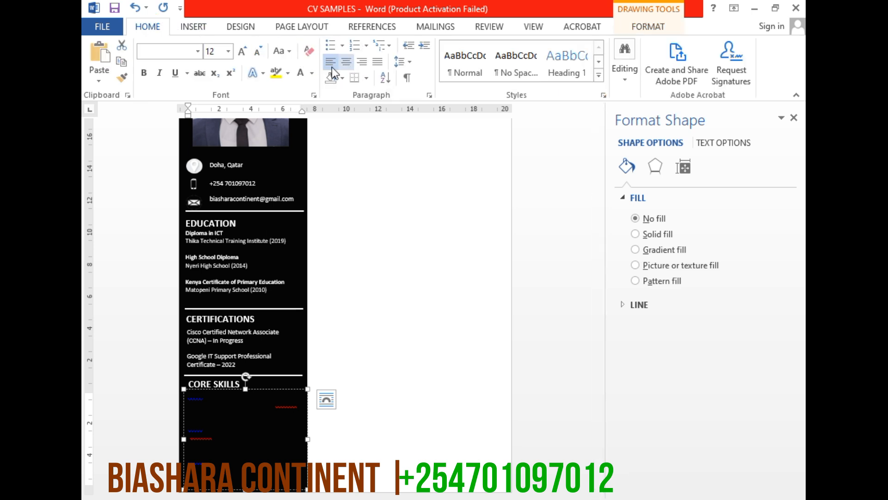
{"action": "left_click", "coordinate": [301, 79]}
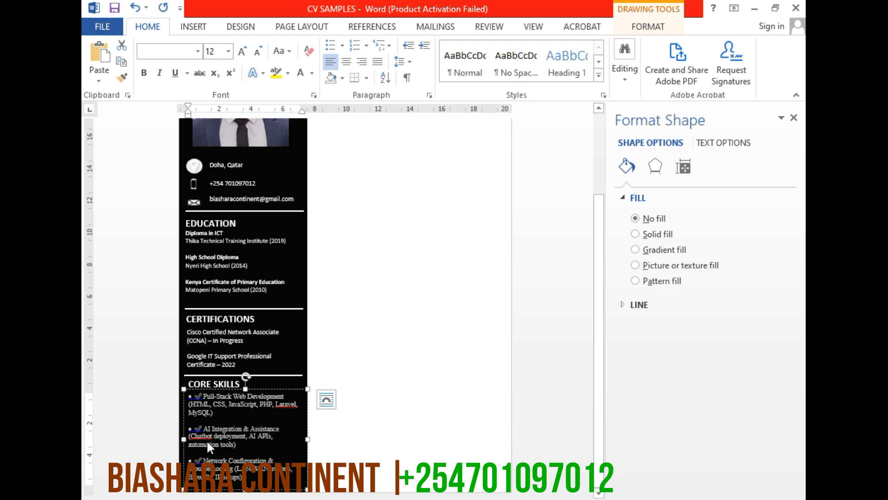
Format the core skills entries as a bulleted list and decrease their indent by one level
{"action": "left_click", "coordinate": [223, 436]}
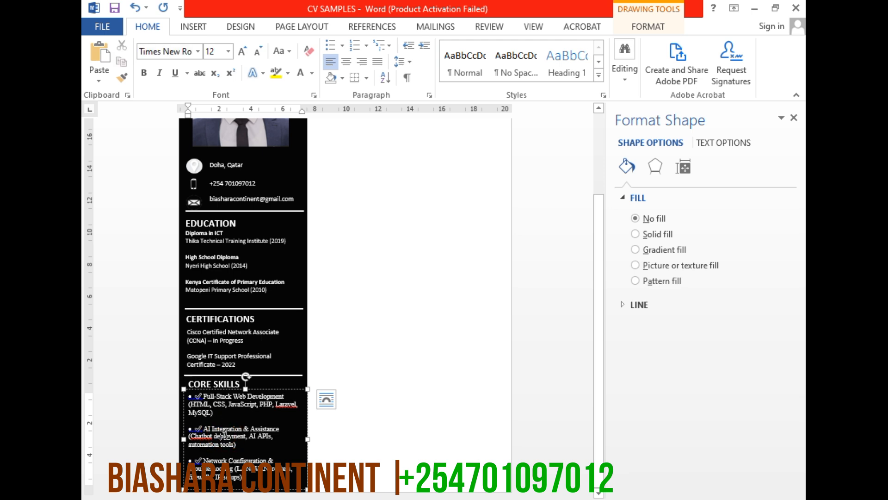
{"action": "left_click", "coordinate": [331, 47]}
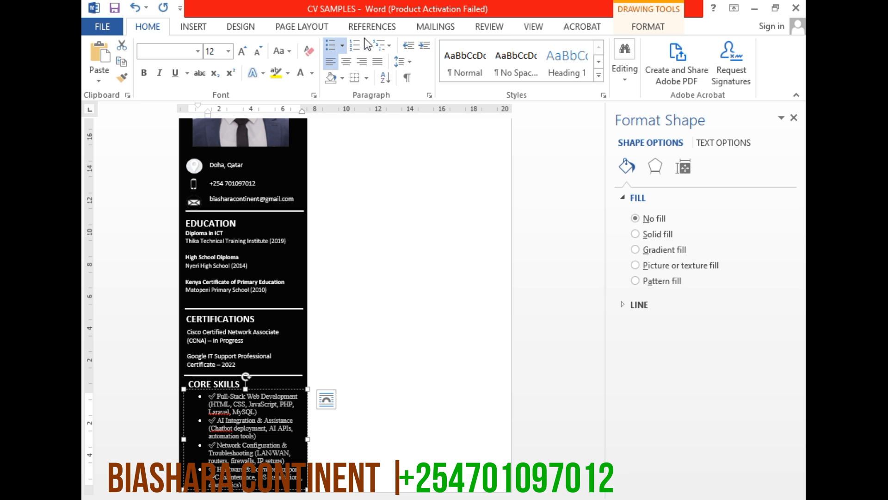
{"action": "left_click", "coordinate": [404, 51]}
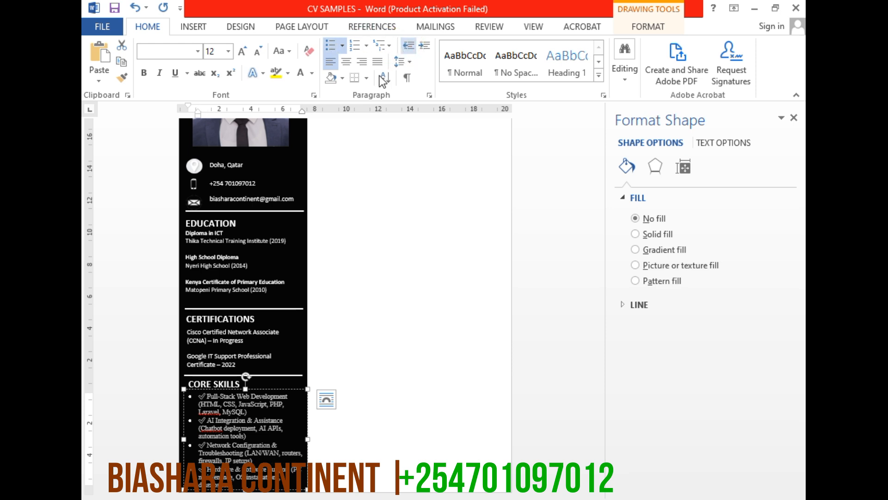
Delete the check mark symbols in front of the first four core skills bullets, from Full-Stack Web Development to Hardware & Software Support
{"action": "left_click", "coordinate": [211, 395]}
{"action": "left_click", "coordinate": [204, 396]}
{"action": "key", "text": "BackSpace"}
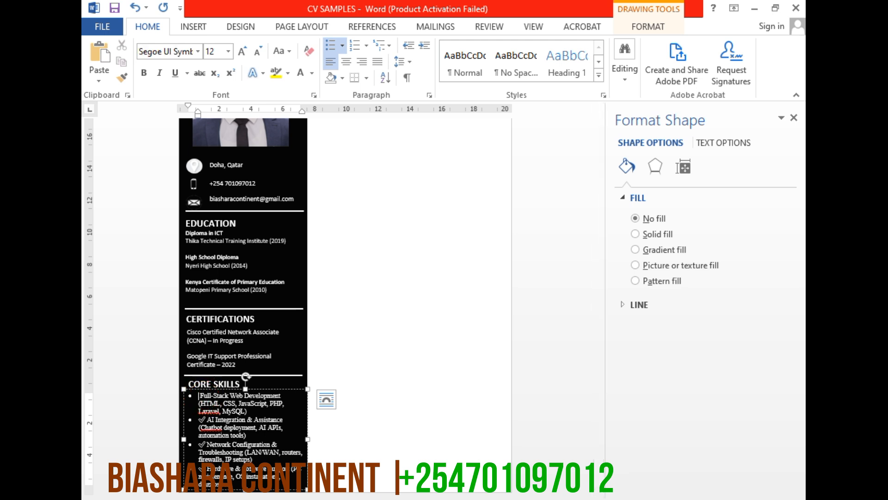
{"action": "key", "text": "BackSpace"}
{"action": "key", "text": "ctrl"}
{"action": "left_click", "coordinate": [232, 405]}
{"action": "key", "text": "ctrl+z"}
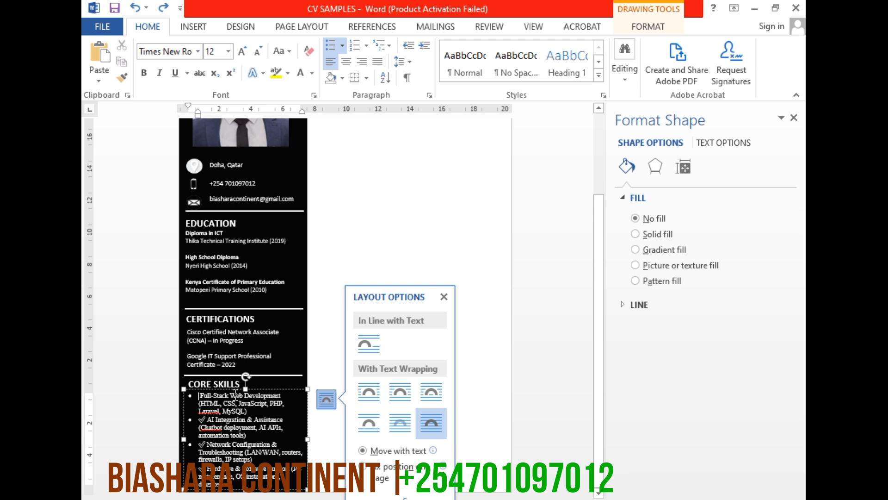
{"action": "left_click", "coordinate": [206, 420]}
{"action": "key", "text": "BackSpace"}
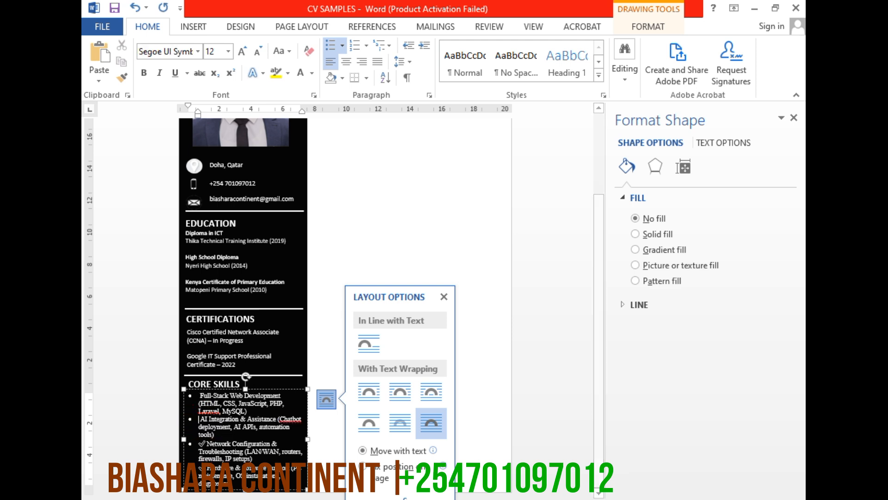
{"action": "left_click", "coordinate": [207, 443]}
{"action": "key", "text": "BackSpace"}
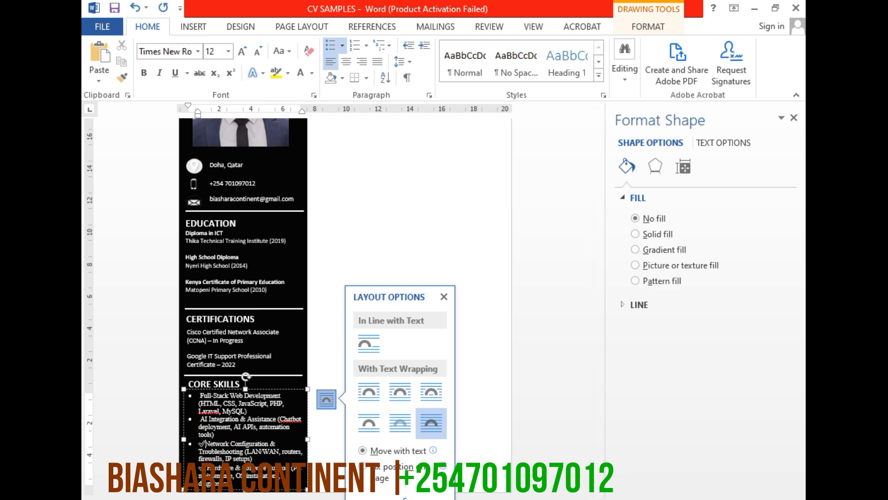
{"action": "key", "text": "BackSpace"}
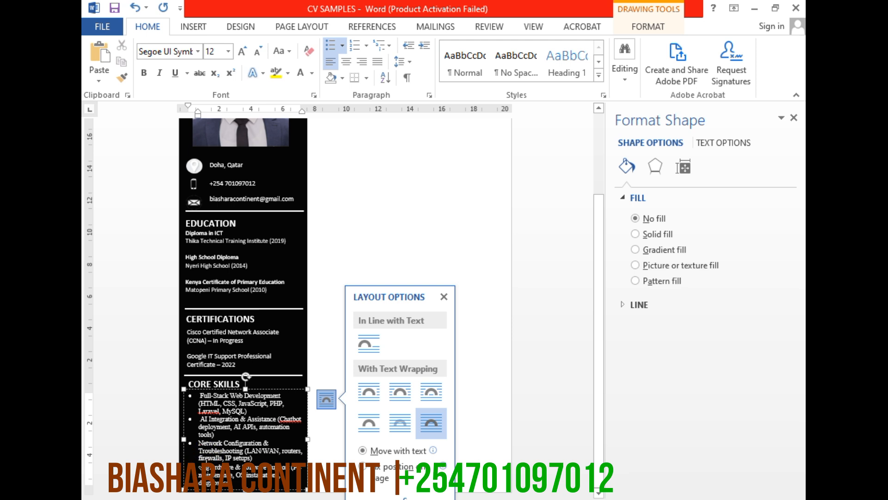
{"action": "key", "text": "BackSpace"}
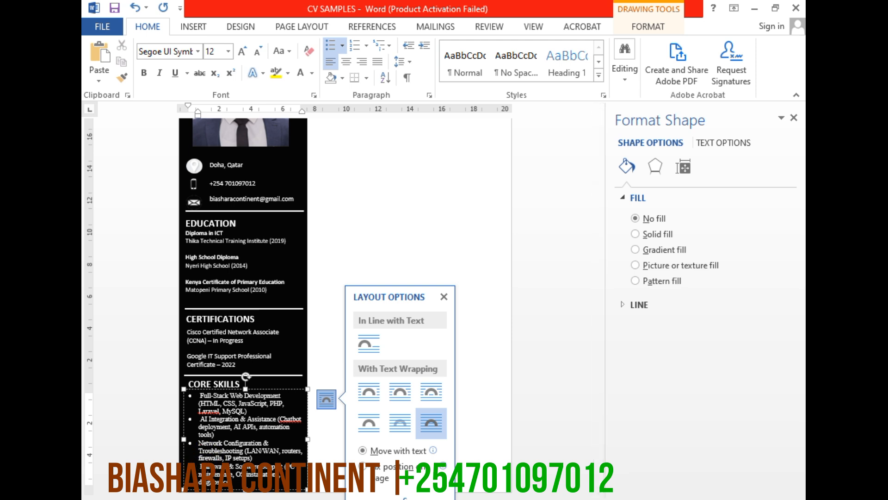
Set all the text in the core skills box to Calibri (Body) at size 11
{"action": "key", "text": "ctrl+a"}
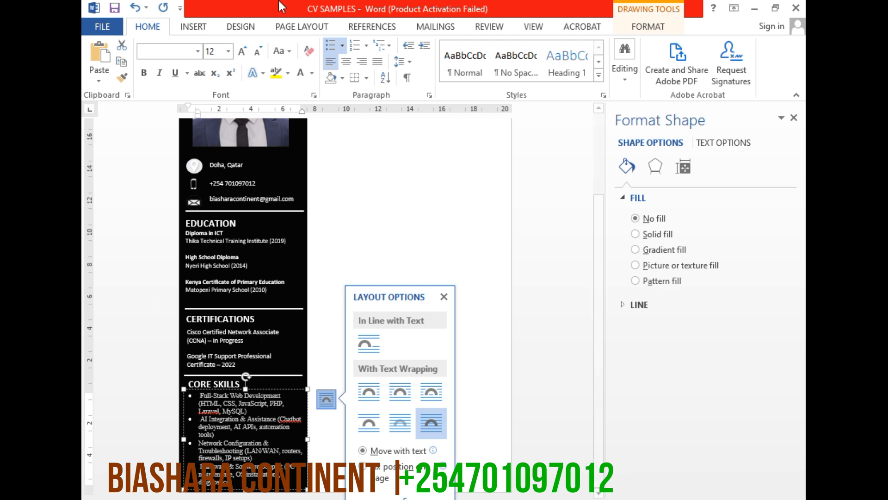
{"action": "left_click", "coordinate": [198, 52]}
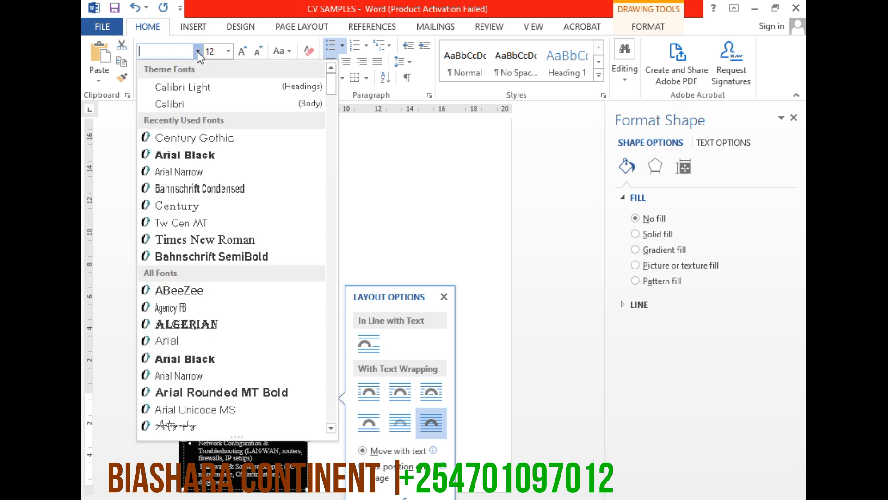
{"action": "left_click", "coordinate": [184, 103]}
{"action": "left_click", "coordinate": [261, 431]}
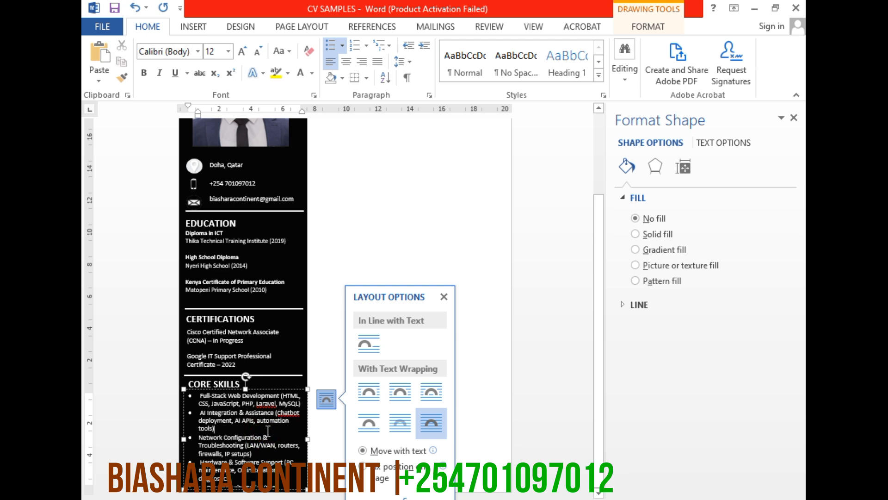
{"action": "left_click", "coordinate": [267, 431]}
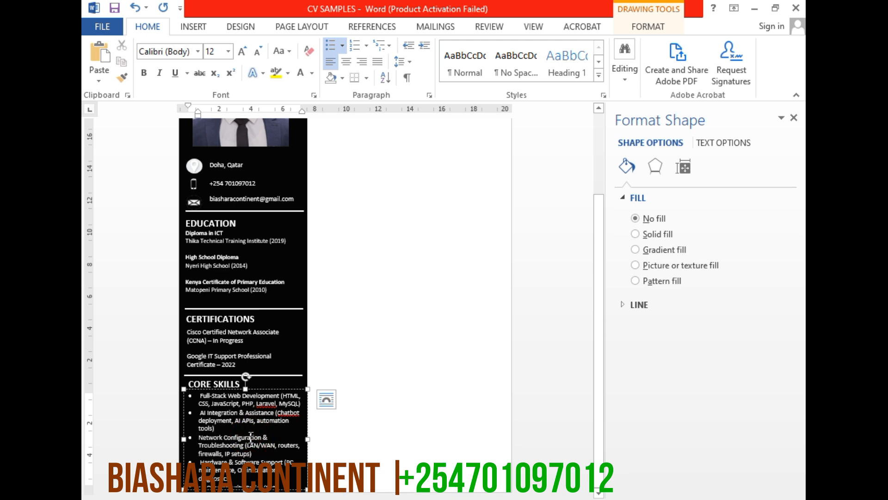
{"action": "key", "text": "ctrl+a"}
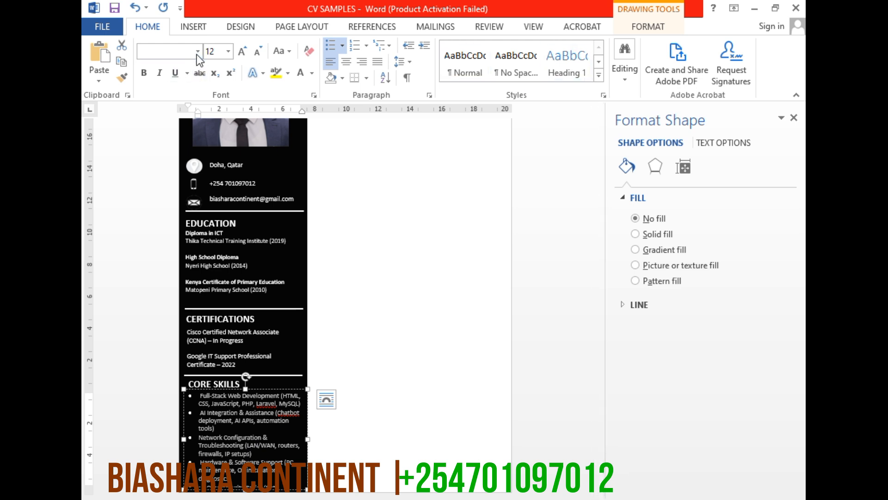
{"action": "left_click", "coordinate": [198, 52]}
{"action": "left_click", "coordinate": [198, 51]}
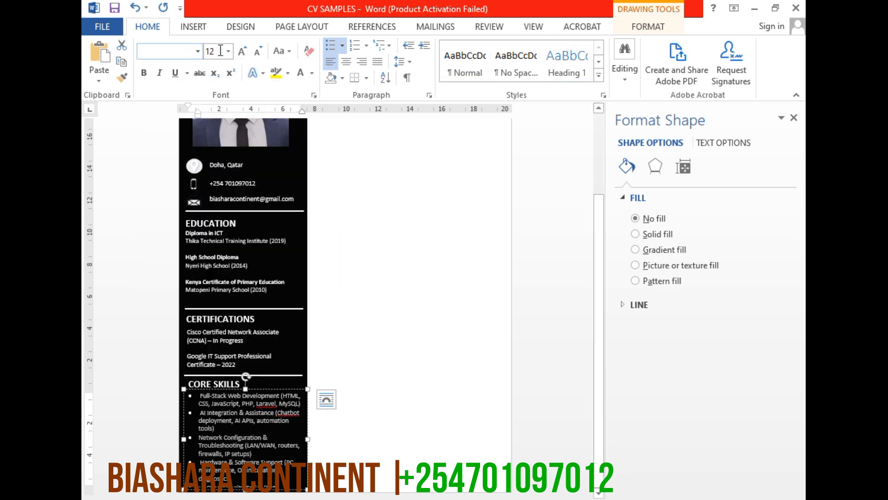
{"action": "left_click", "coordinate": [228, 51]}
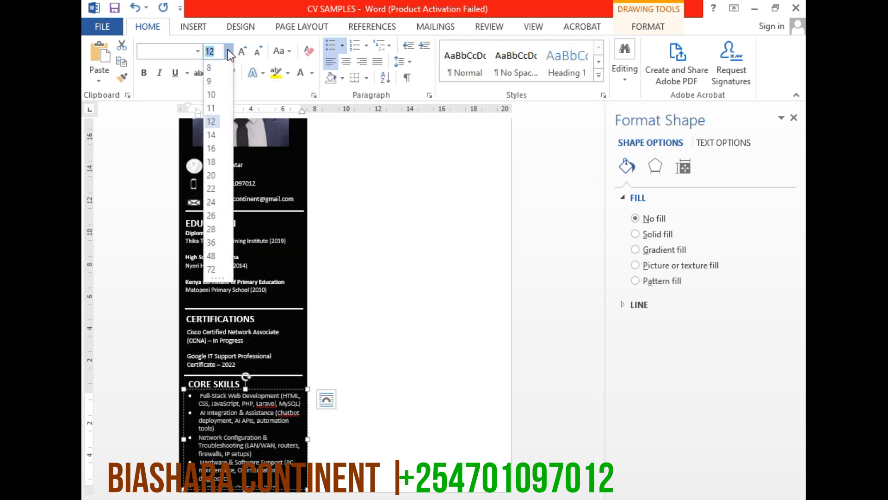
{"action": "left_click", "coordinate": [216, 108]}
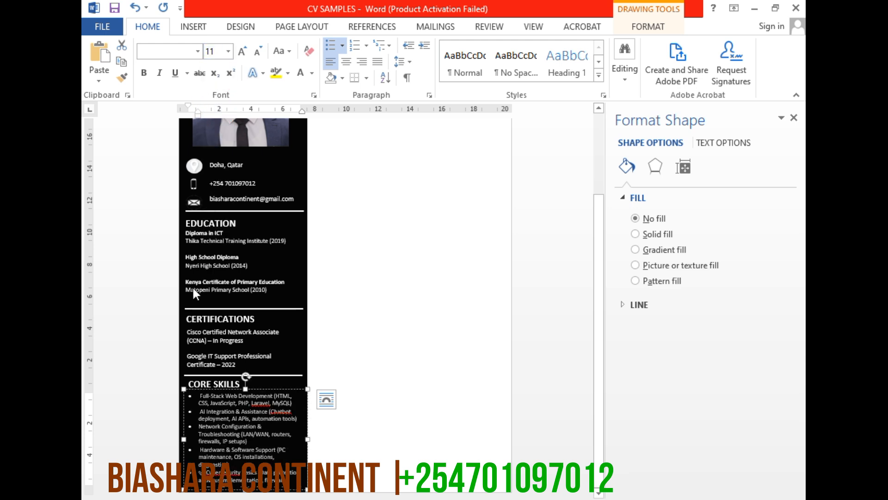
Delete the check mark symbol in front of the Cybersecurity Basics bullet in the core skills box
{"action": "left_click", "coordinate": [221, 464]}
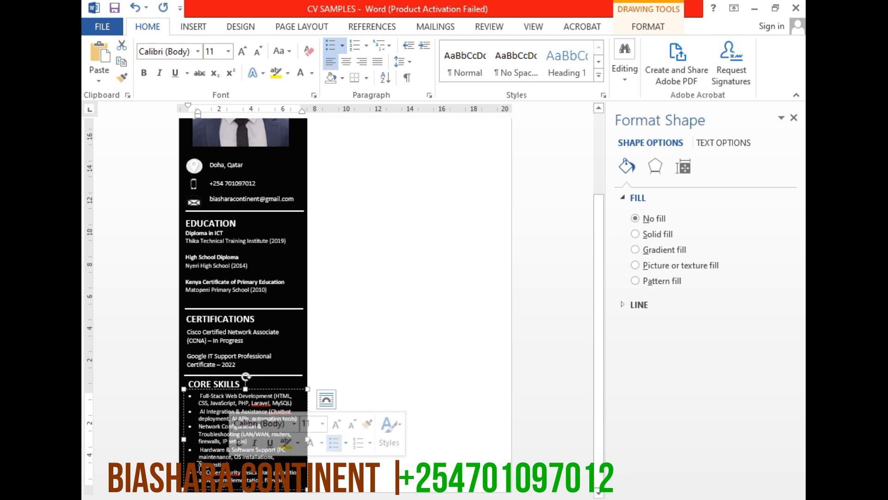
{"action": "left_click", "coordinate": [203, 475]}
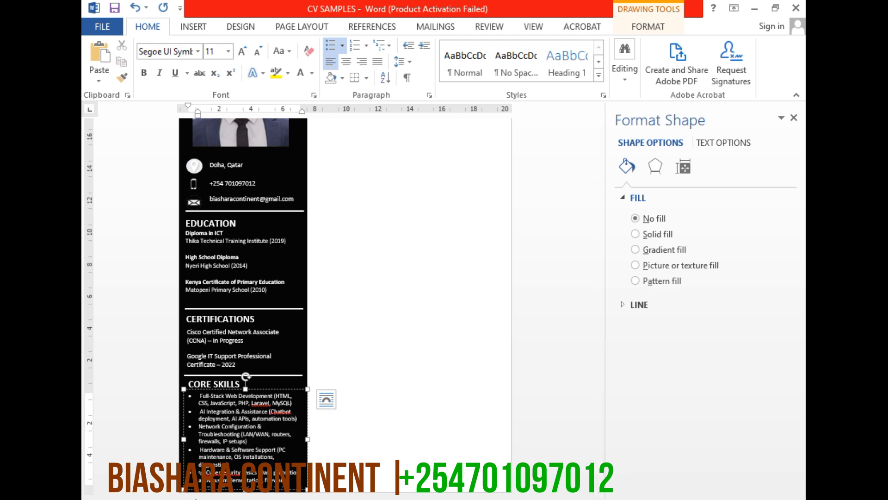
{"action": "key", "text": "BackSpace"}
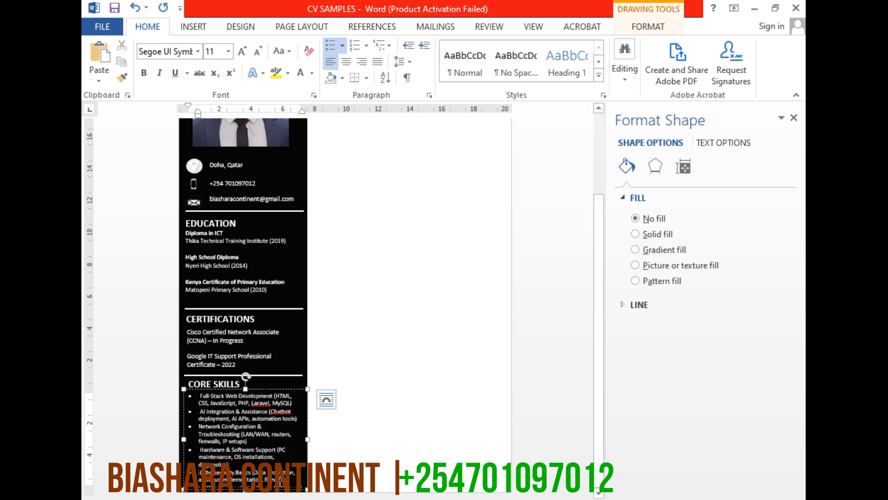
Remove the whole Cybersecurity Basics bullet from the core skills list
{"action": "triple_click", "coordinate": [274, 479]}
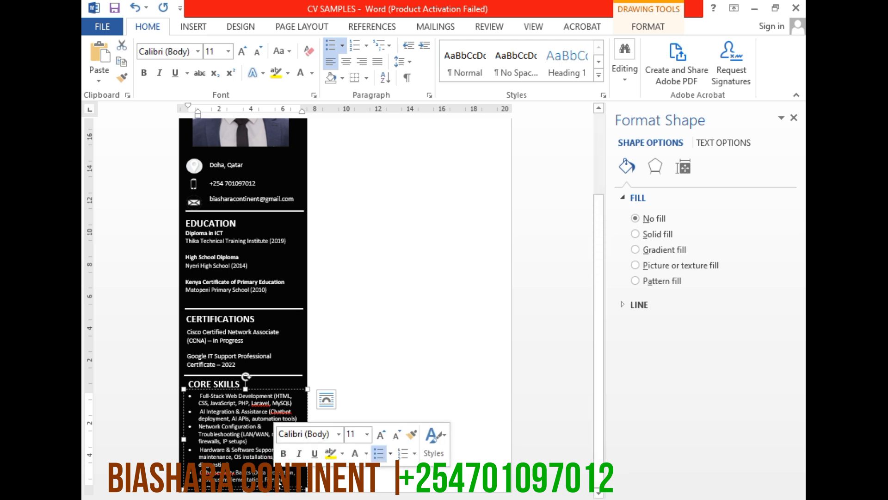
{"action": "key", "text": "ctrl+a"}
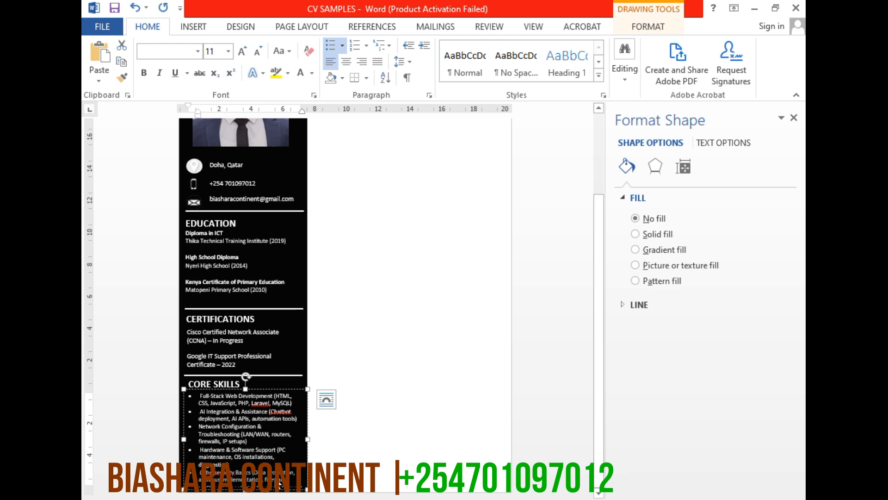
{"action": "left_click", "coordinate": [279, 482]}
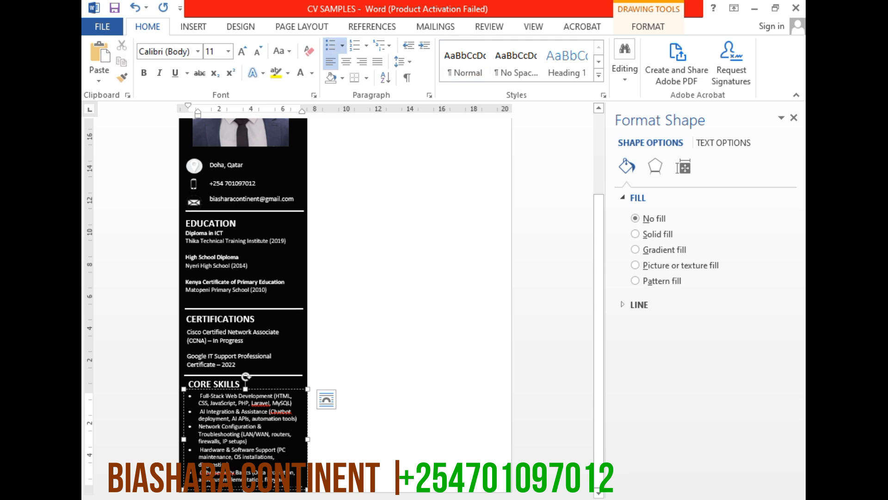
{"action": "triple_click", "coordinate": [266, 479]}
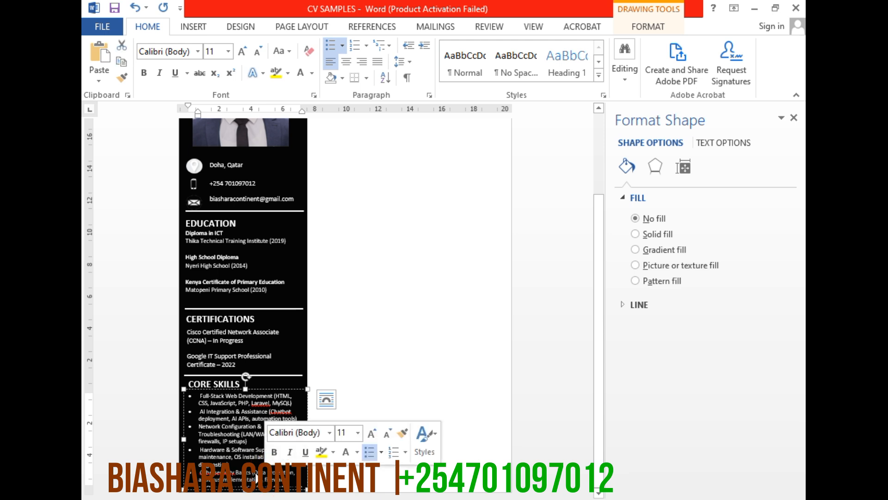
{"action": "key", "text": "BackSpace"}
Delete the check mark symbol in front of the Cloud Technologies bullet in the core skills list
{"action": "triple_click", "coordinate": [252, 478]}
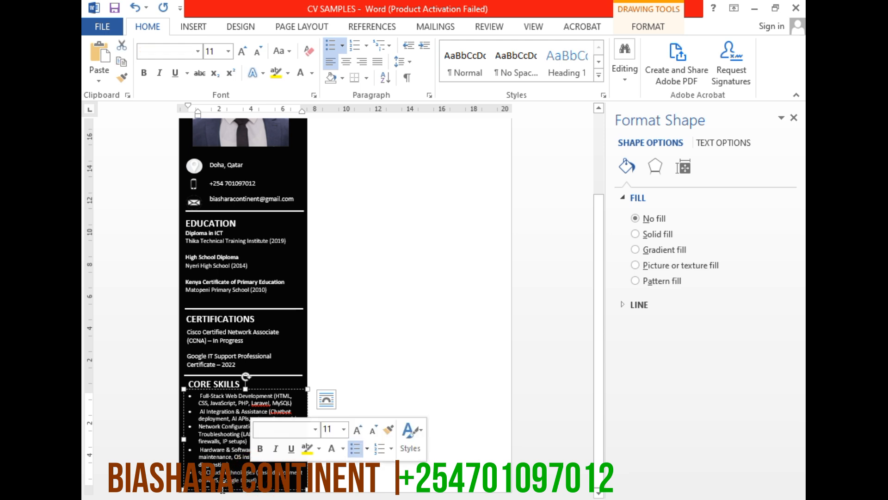
{"action": "left_click", "coordinate": [207, 473]}
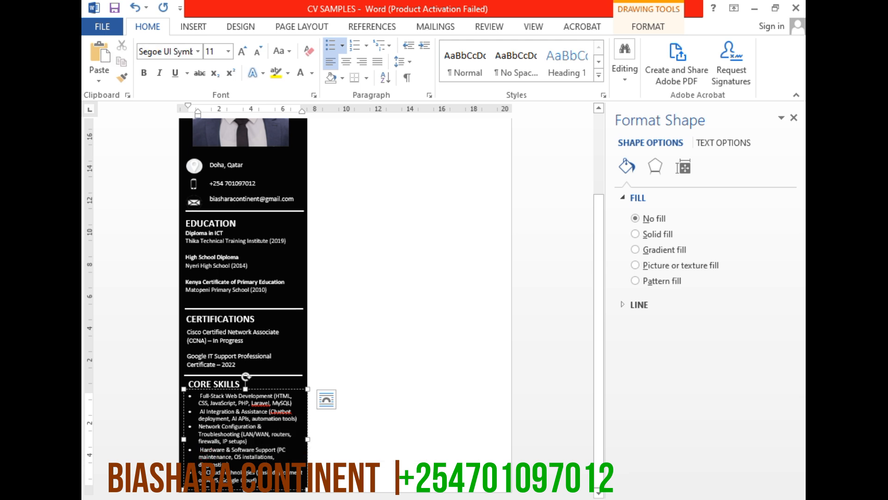
{"action": "key", "text": "BackSpace"}
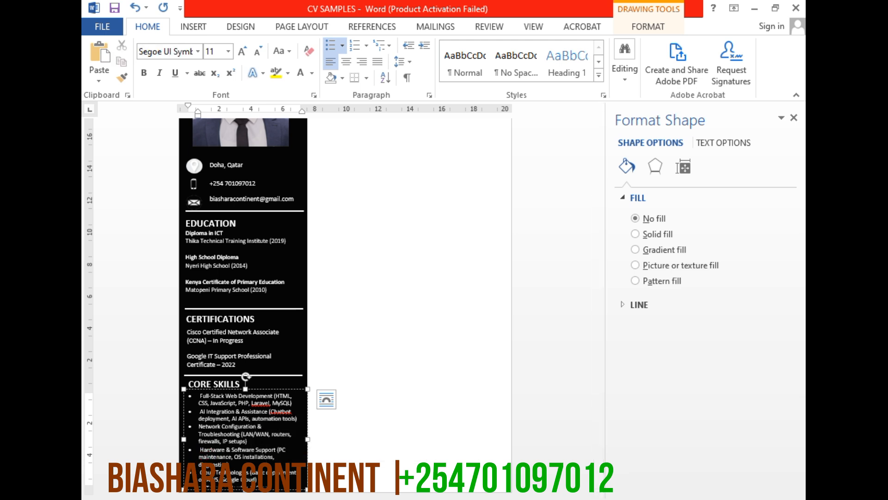
{"action": "left_click", "coordinate": [266, 482]}
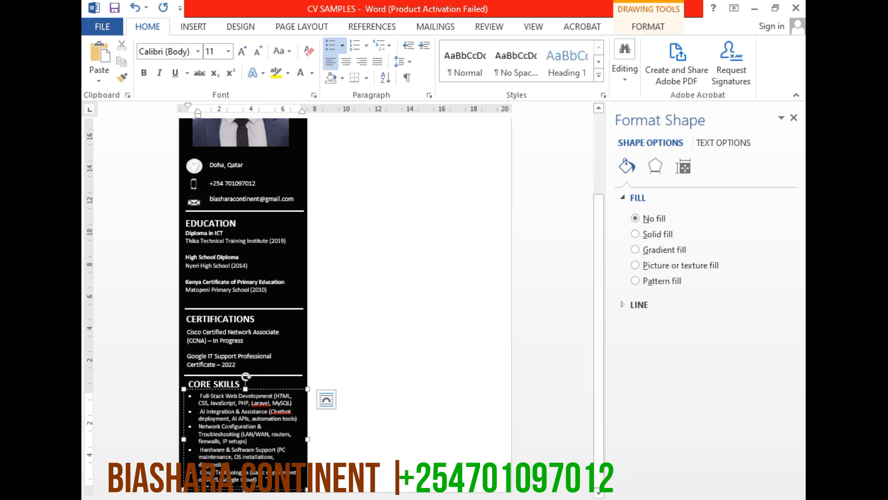
{"action": "key", "text": "ctrl+a"}
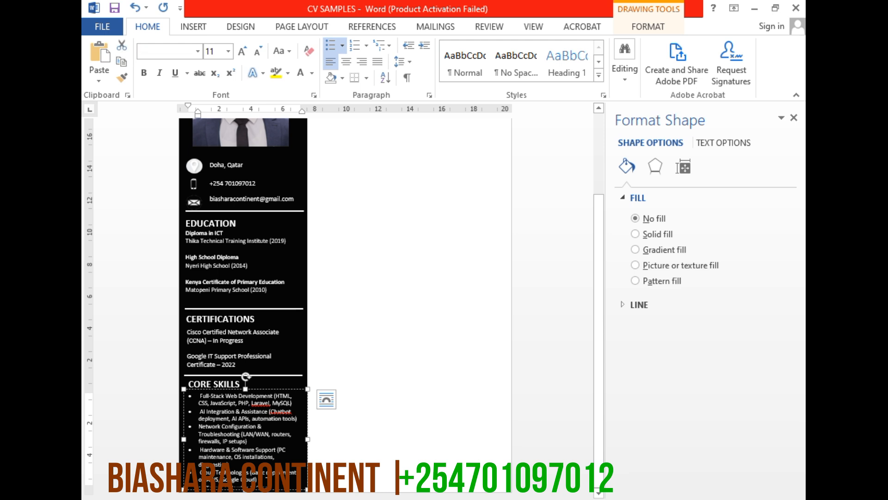
{"action": "left_click", "coordinate": [267, 479]}
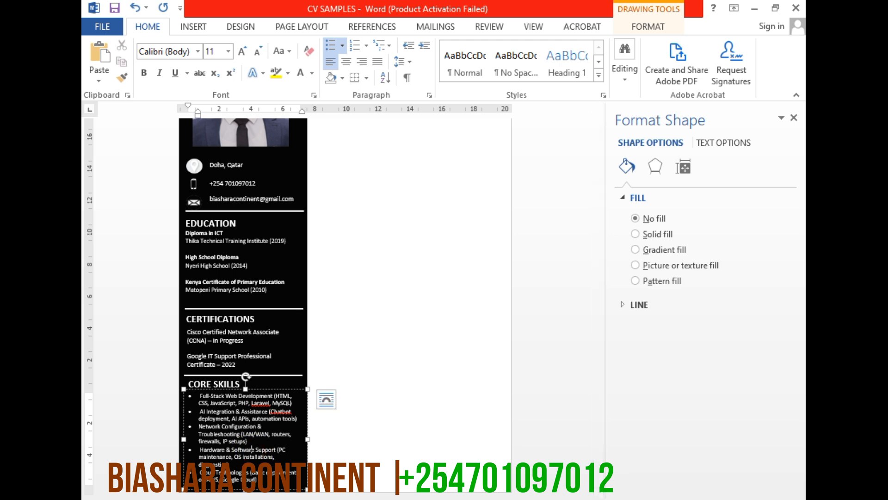
Review the CV's sidebar sections, from core skills and certifications up to the photo and name heading
{"action": "key", "text": "alt+Tab"}
{"action": "left_click", "coordinate": [252, 450]}
{"action": "scroll", "coordinate": [407, 393], "scroll_direction": "up", "scroll_amount": 3, "text": "ctrl"}
{"action": "scroll", "coordinate": [286, 431], "scroll_direction": "down", "scroll_amount": 1}
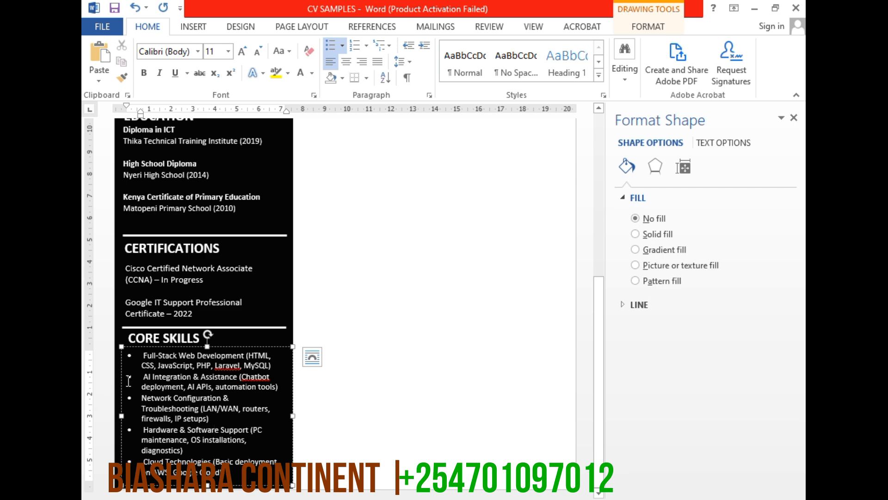
{"action": "left_click", "coordinate": [147, 398]}
{"action": "scroll", "coordinate": [598, 326], "scroll_direction": "up", "scroll_amount": 11}
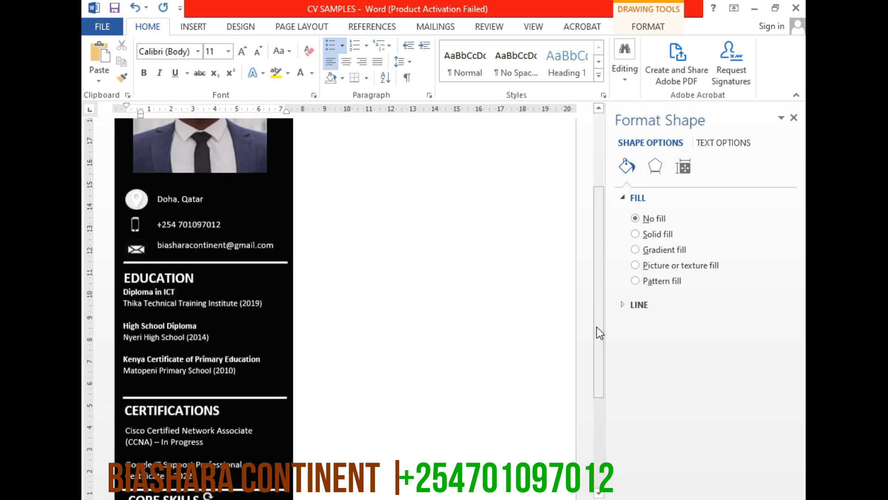
{"action": "scroll", "coordinate": [597, 327], "scroll_direction": "up", "scroll_amount": 2}
{"action": "scroll", "coordinate": [325, 361], "scroll_direction": "down", "scroll_amount": 3}
{"action": "scroll", "coordinate": [324, 357], "scroll_direction": "up", "scroll_amount": 3}
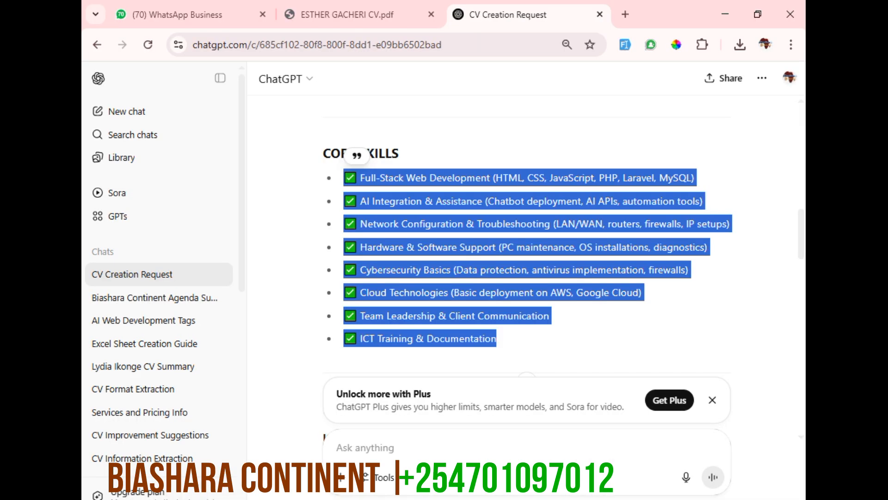
Switch to the ChatGPT conversation in the browser and copy the EXECUTIVE SUMMARY heading
{"action": "scroll", "coordinate": [570, 290], "scroll_direction": "up", "scroll_amount": 15}
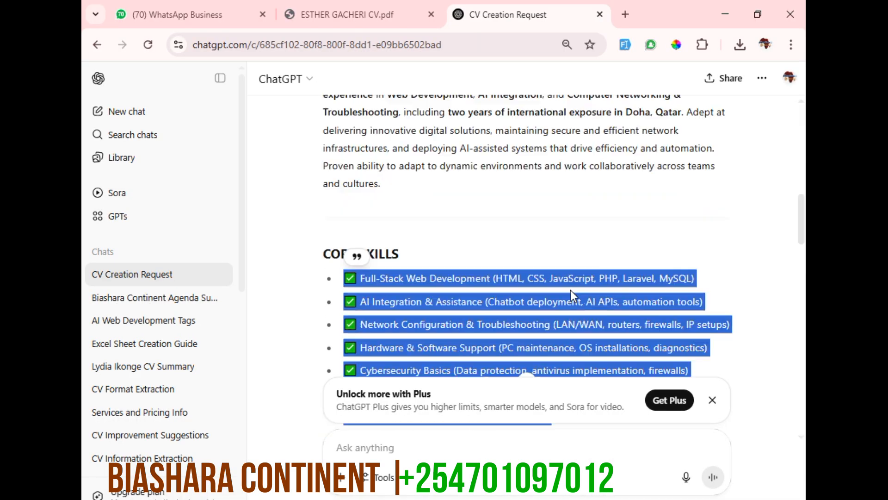
{"action": "scroll", "coordinate": [611, 291], "scroll_direction": "down", "scroll_amount": 6}
{"action": "scroll", "coordinate": [612, 292], "scroll_direction": "down", "scroll_amount": 3}
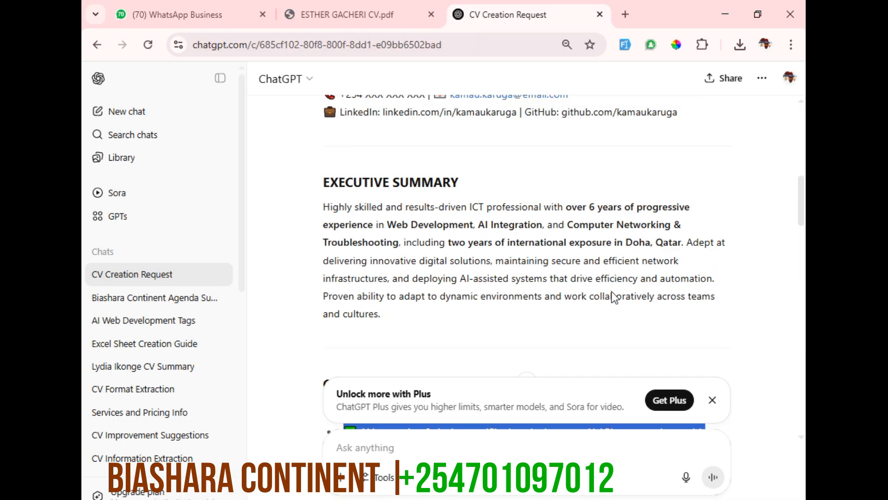
{"action": "triple_click", "coordinate": [388, 169]}
{"action": "right_click", "coordinate": [388, 169]}
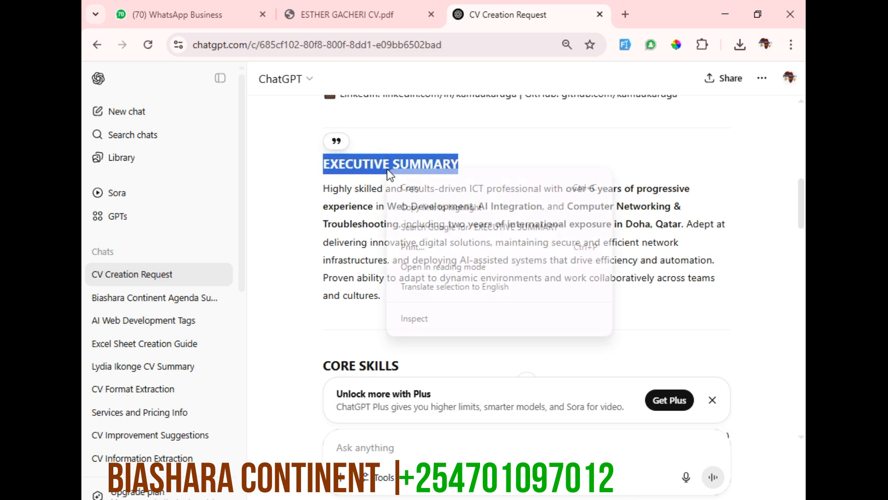
{"action": "left_click", "coordinate": [377, 185]}
Switch back to Word and open the gallery of shapes to insert
{"action": "key", "text": "alt+Tab"}
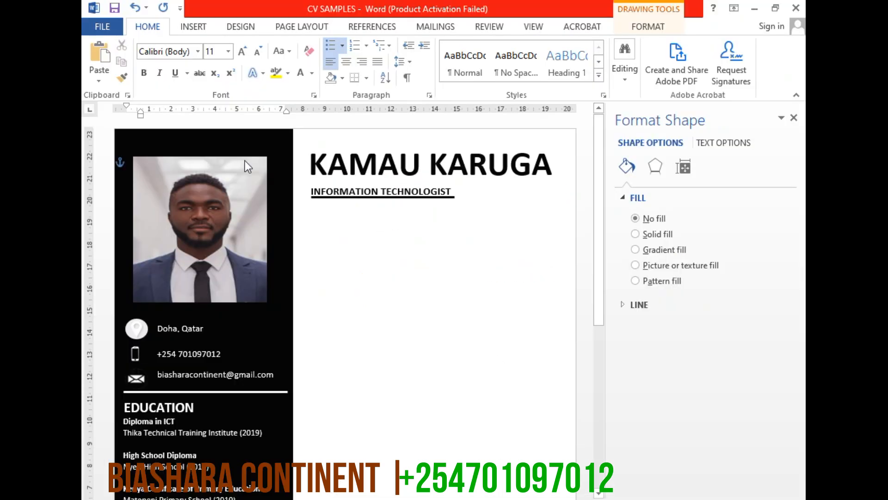
{"action": "left_click", "coordinate": [190, 26]}
{"action": "left_click", "coordinate": [268, 72]}
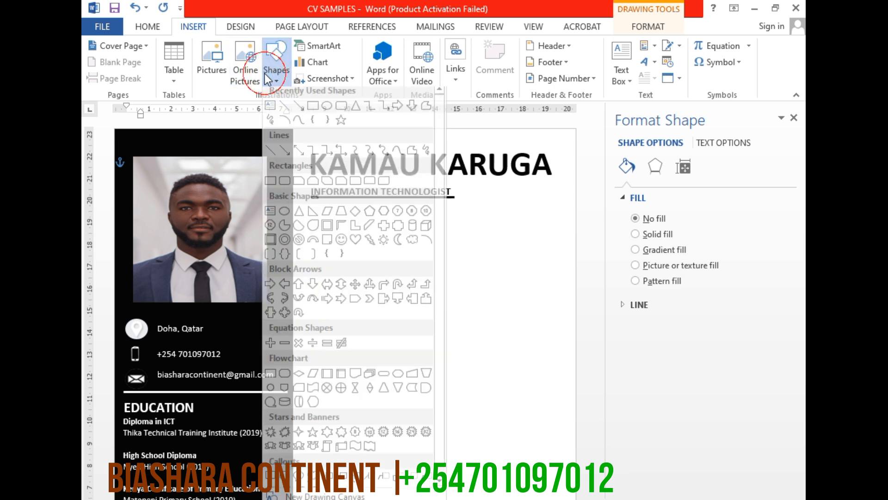
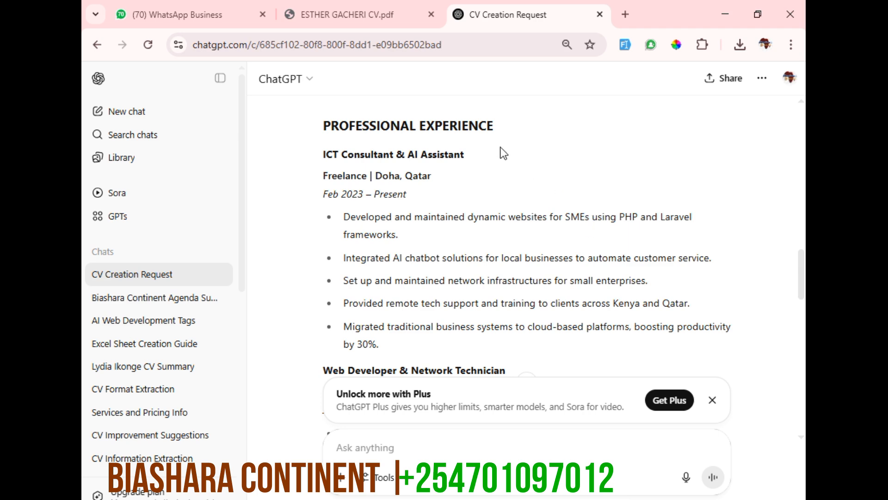
Copy the job entries under PROFESSIONAL EXPERIENCE in the ChatGPT conversation, starting from ICT Consultant & AI Assistant
{"action": "left_click_drag", "start_coordinate": [324, 155], "coordinate": [715, 286]}
{"action": "scroll", "coordinate": [363, 185], "scroll_direction": "down", "scroll_amount": 6}
{"action": "right_click", "coordinate": [365, 183]}
{"action": "left_click", "coordinate": [409, 190]}
Switch to Word and paste the copied job entries into the empty WORKING EXPERIENCE text box, keeping the source formatting
{"action": "left_click", "coordinate": [719, 7]}
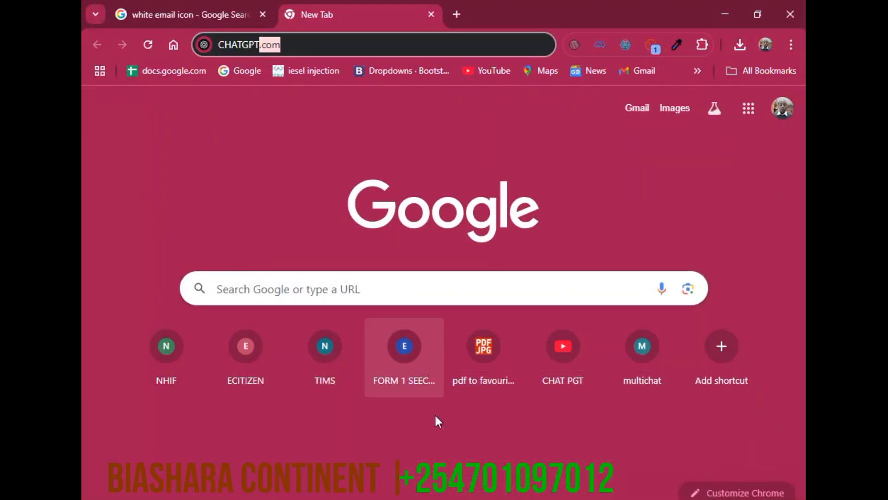
{"action": "key", "text": "alt+Tab"}
{"action": "right_click", "coordinate": [402, 323]}
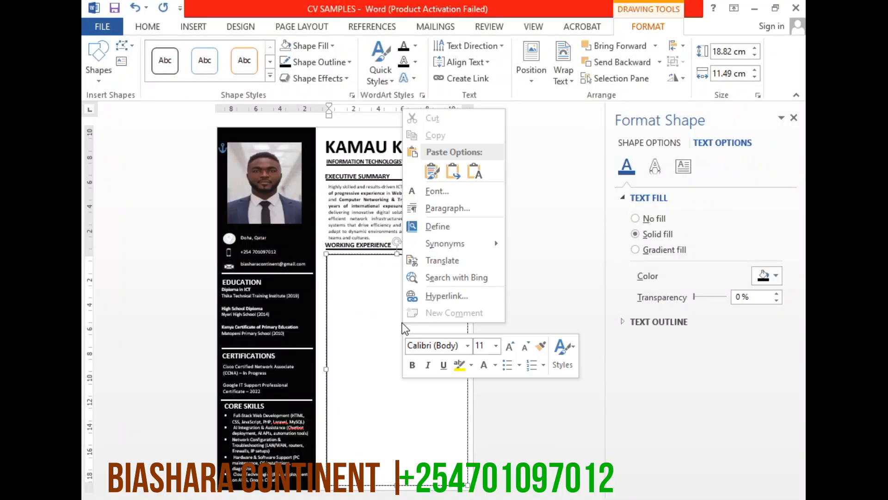
{"action": "left_click", "coordinate": [431, 171]}
{"action": "left_click", "coordinate": [394, 388]}
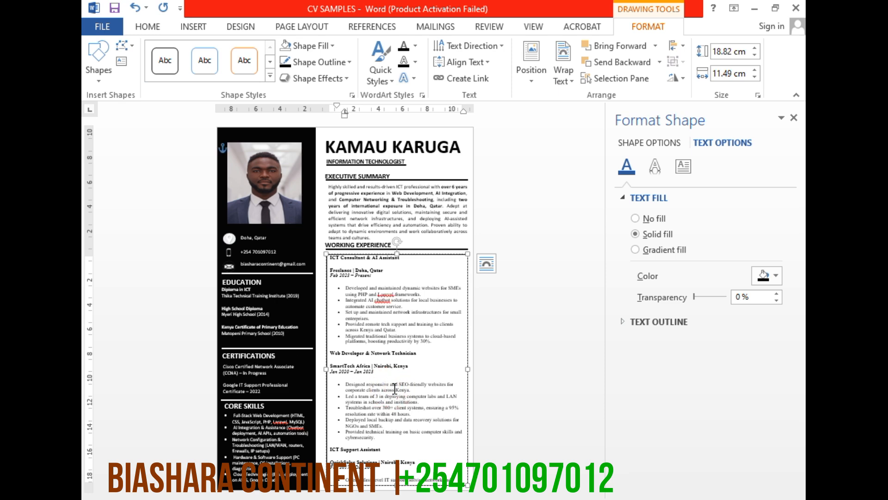
Change the font of all text in the work experience text box to Calibri
{"action": "key", "text": "ctrl+a"}
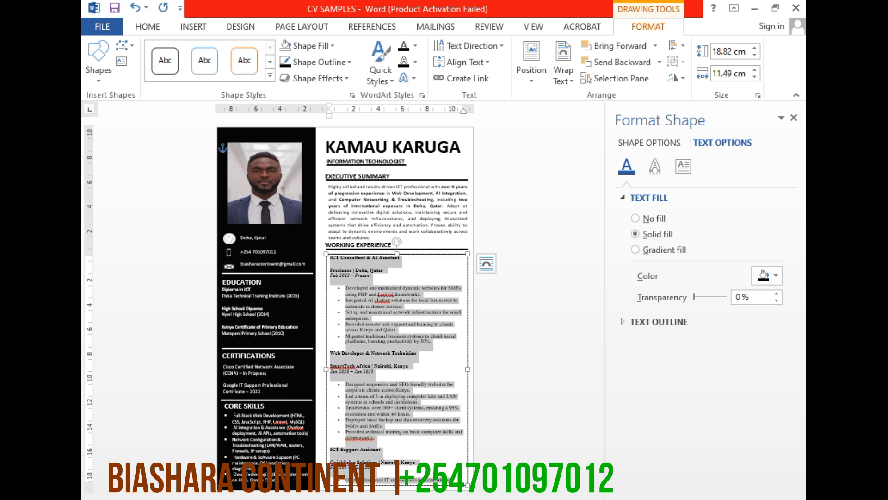
{"action": "left_click_drag", "start_coordinate": [703, 499], "coordinate": [716, 499]}
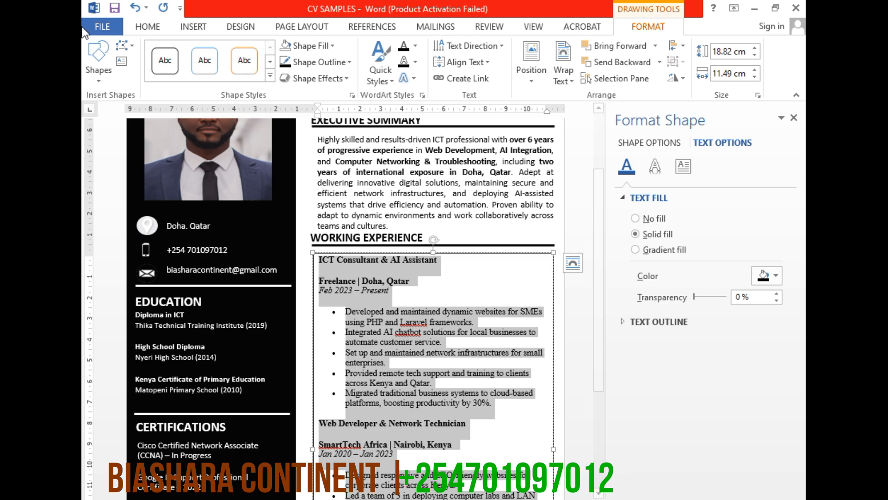
{"action": "left_click", "coordinate": [139, 31]}
{"action": "left_click", "coordinate": [196, 52]}
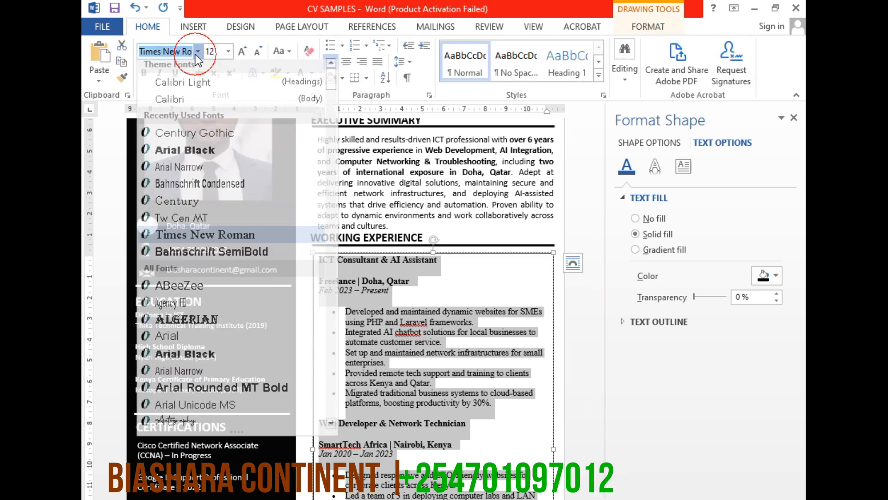
{"action": "left_click", "coordinate": [180, 99]}
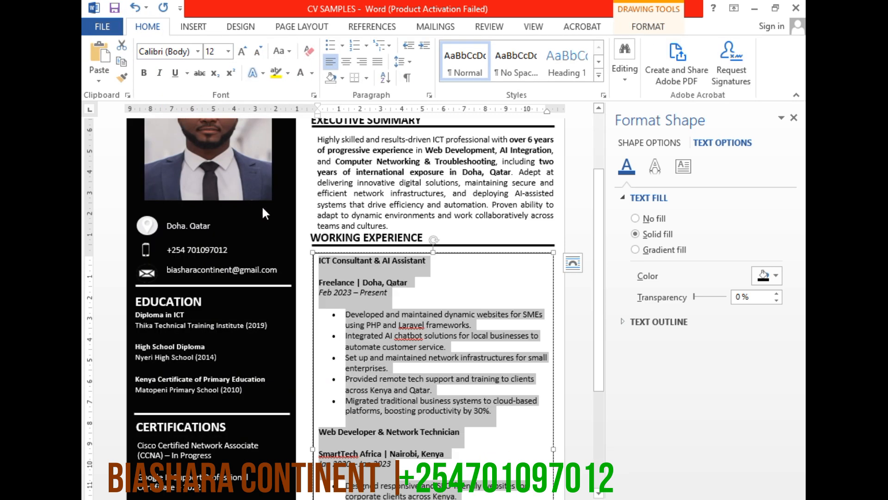
Set the work experience text to 1.0 line spacing and remove the space before and after its paragraphs
{"action": "left_click", "coordinate": [410, 64]}
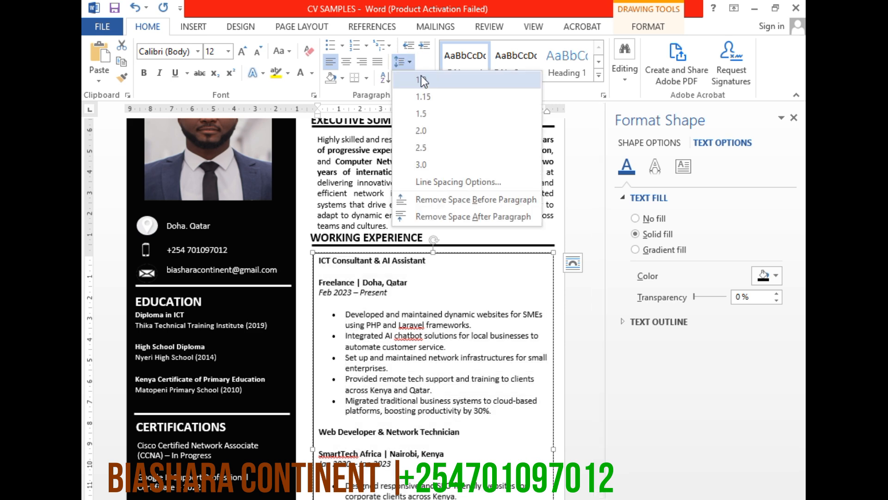
{"action": "left_click", "coordinate": [421, 79]}
{"action": "left_click", "coordinate": [401, 64]}
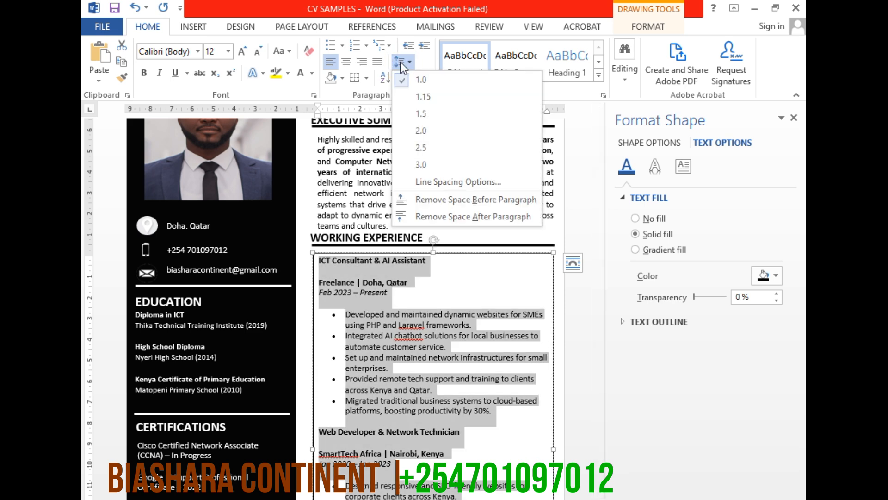
{"action": "left_click", "coordinate": [467, 201]}
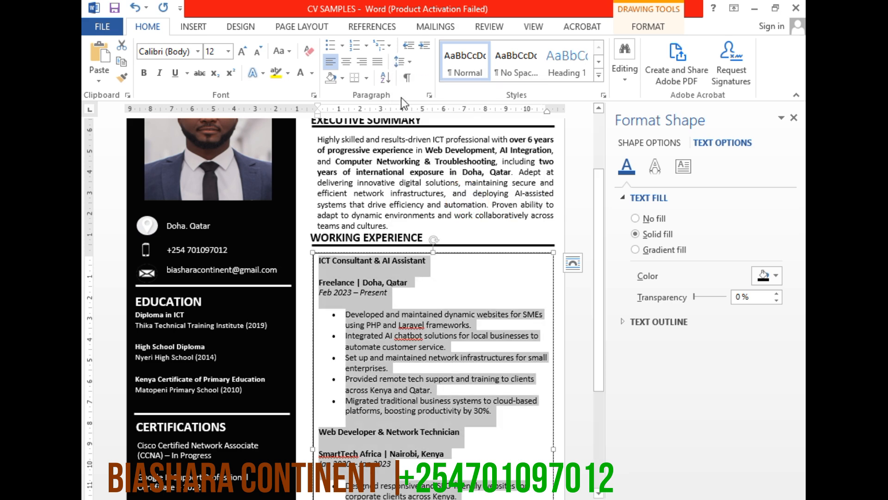
{"action": "left_click", "coordinate": [409, 66]}
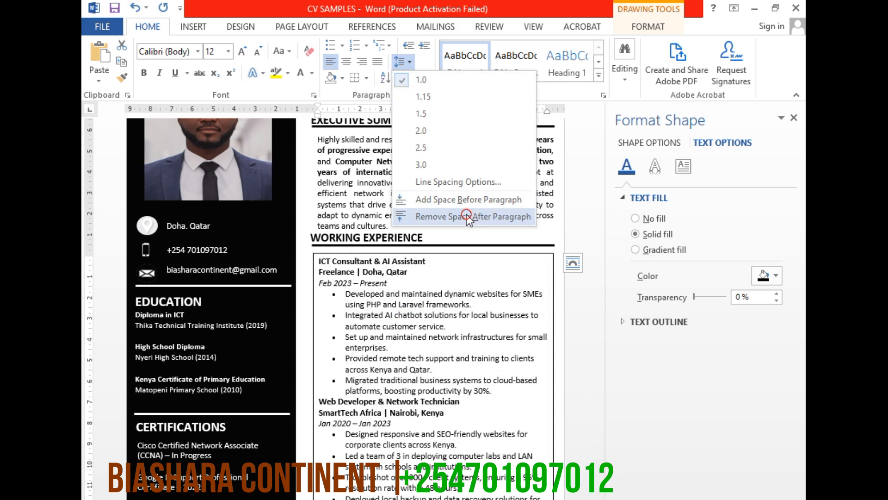
{"action": "left_click", "coordinate": [466, 214]}
Give the ICT Consultant & AI Assistant duties arrow bullets and decrease their indent
{"action": "scroll", "coordinate": [420, 296], "scroll_direction": "down", "scroll_amount": 6}
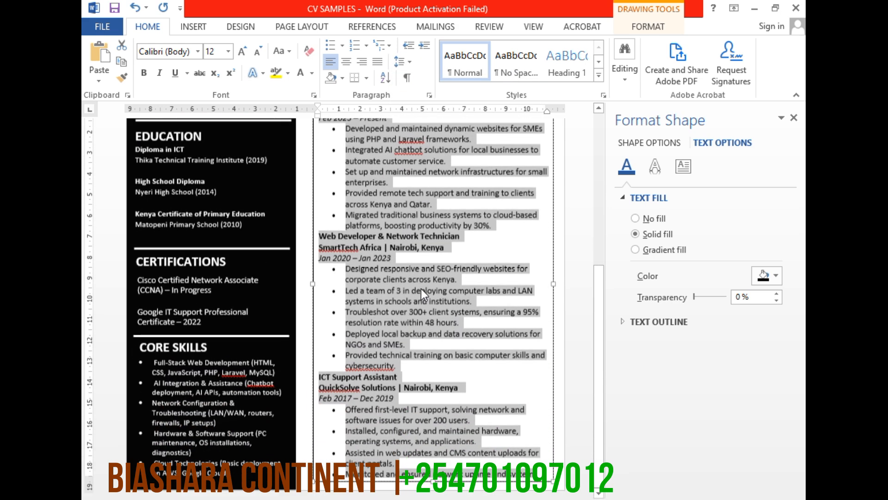
{"action": "scroll", "coordinate": [404, 388], "scroll_direction": "up", "scroll_amount": 3}
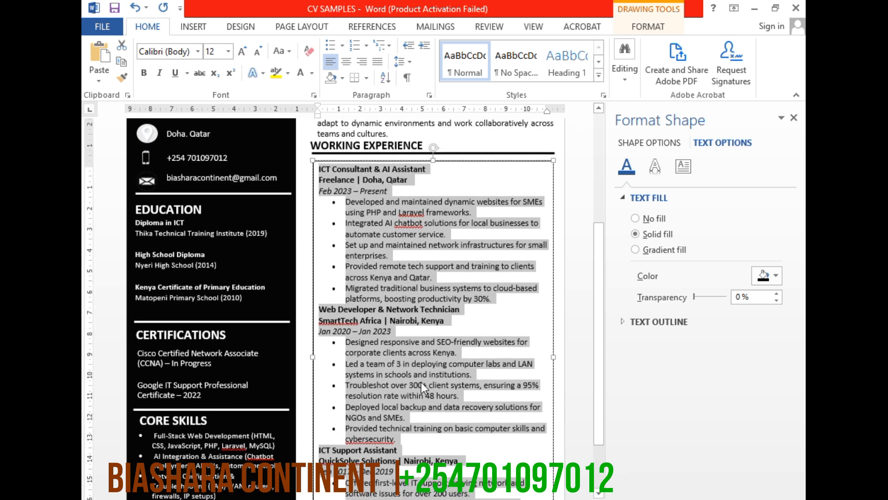
{"action": "left_click", "coordinate": [437, 356]}
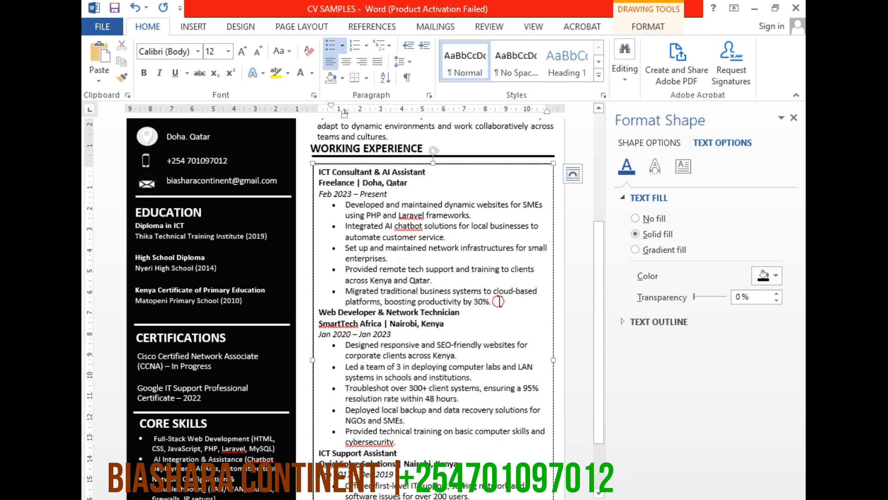
{"action": "left_click_drag", "start_coordinate": [500, 301], "coordinate": [345, 204]}
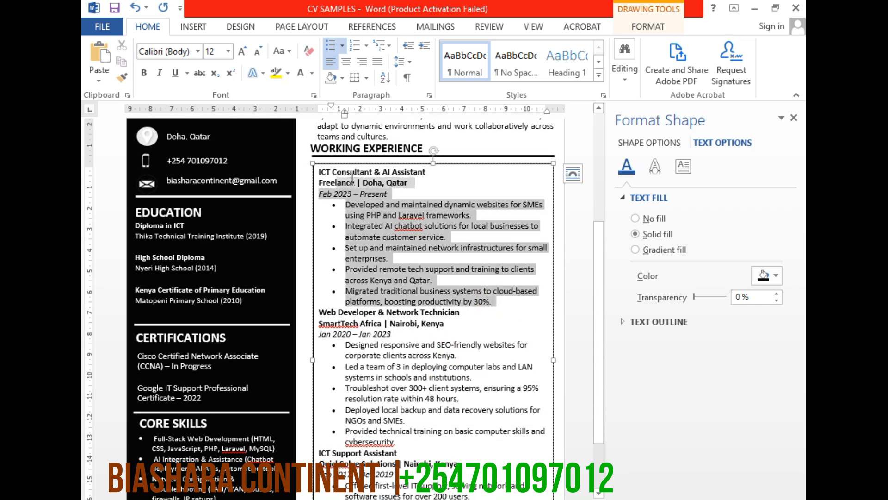
{"action": "left_click", "coordinate": [343, 47]}
{"action": "left_click", "coordinate": [342, 176]}
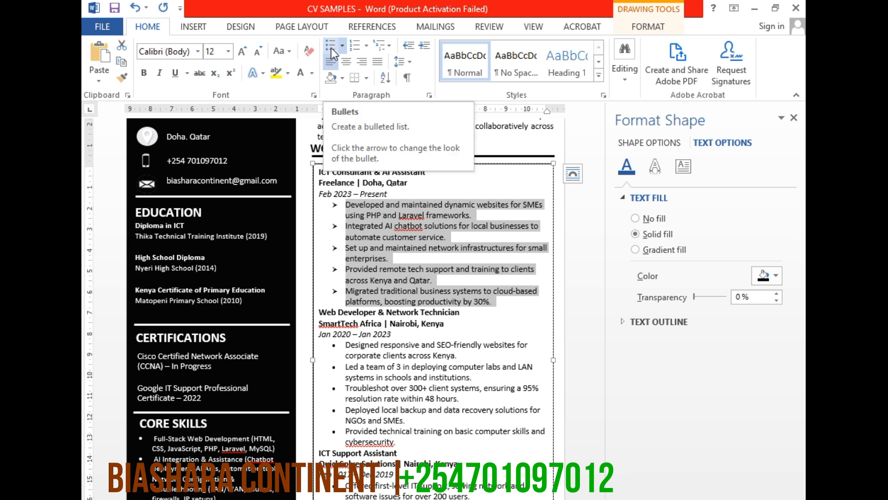
{"action": "left_click", "coordinate": [410, 46]}
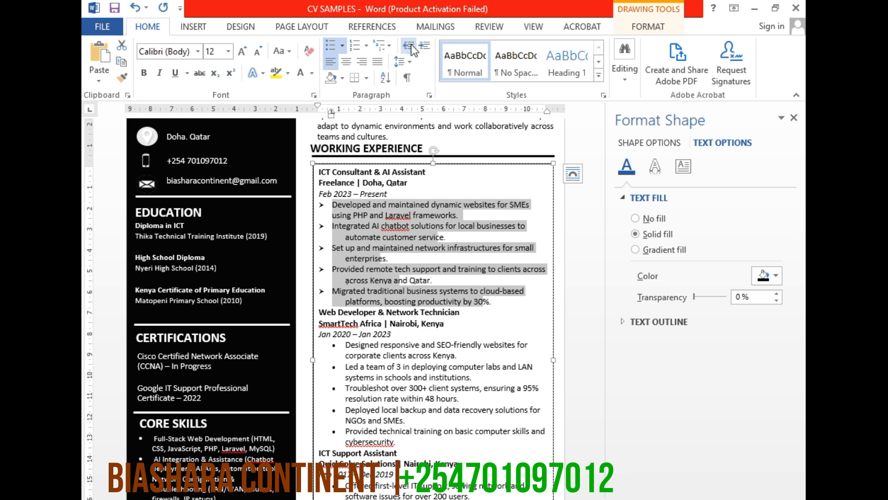
Decrease the indent of the Web Developer & Network Technician duties and give them arrow bullets
{"action": "left_click", "coordinate": [407, 442]}
{"action": "scroll", "coordinate": [370, 423], "scroll_direction": "down", "scroll_amount": 1}
{"action": "left_click_drag", "start_coordinate": [395, 416], "coordinate": [345, 319]}
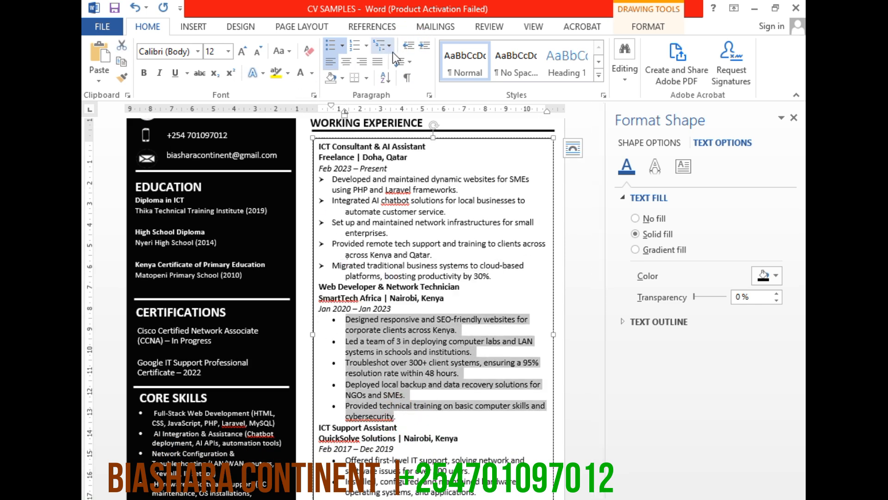
{"action": "left_click", "coordinate": [342, 47]}
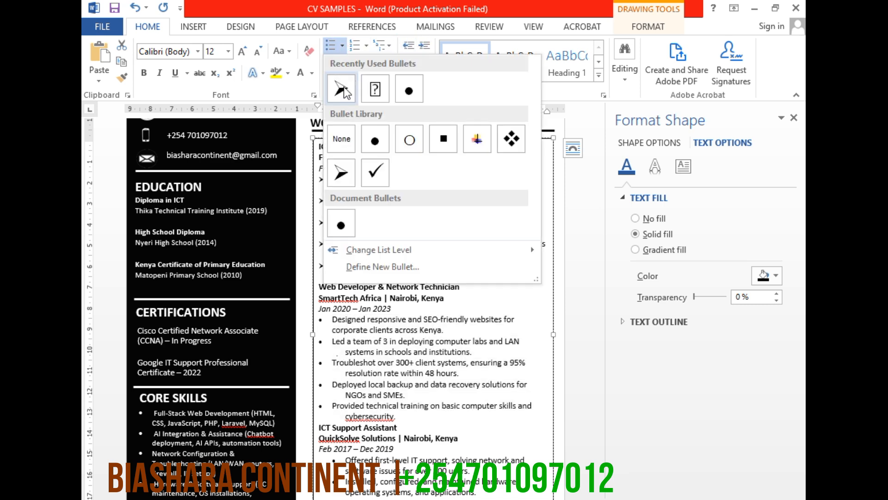
{"action": "left_click", "coordinate": [344, 92]}
Apply arrow bullets to the duties listed under ICT Support Assistant
{"action": "scroll", "coordinate": [418, 420], "scroll_direction": "down", "scroll_amount": 2}
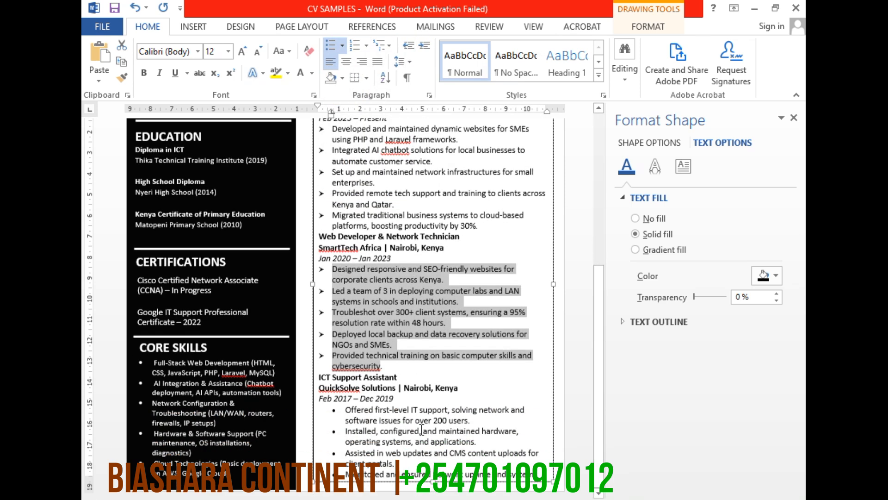
{"action": "left_click_drag", "start_coordinate": [345, 409], "coordinate": [516, 475]}
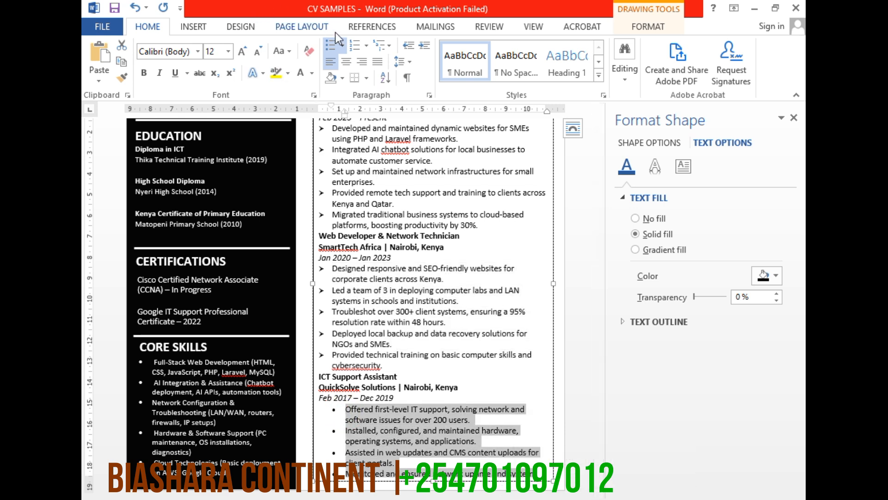
{"action": "left_click", "coordinate": [342, 45]}
{"action": "left_click", "coordinate": [332, 92]}
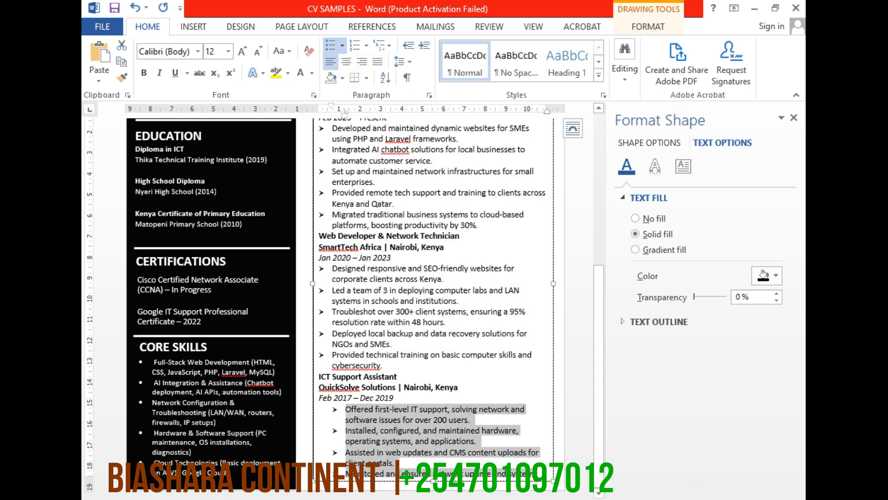
Shift the work experience text box slightly down and stretch its upper edge to the heading line, making it about 19.48 cm high
{"action": "left_click_drag", "start_coordinate": [435, 481], "coordinate": [435, 489]}
{"action": "scroll", "coordinate": [430, 324], "scroll_direction": "up", "scroll_amount": 3}
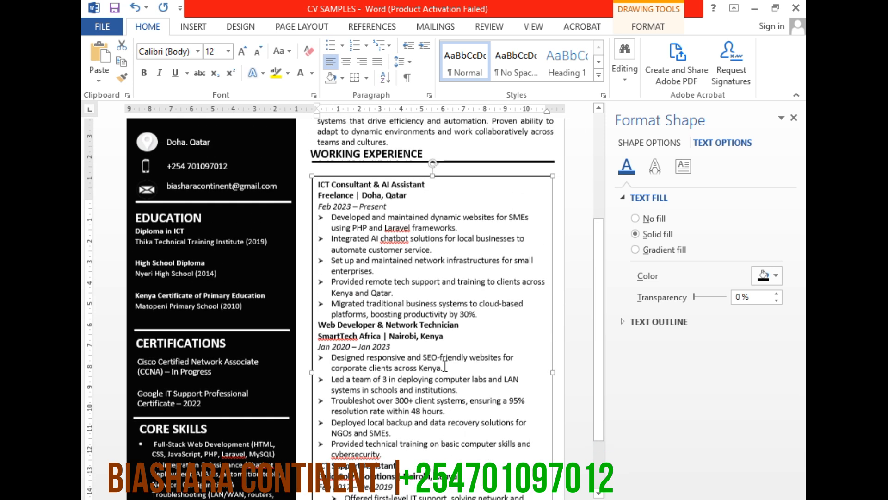
{"action": "left_click_drag", "start_coordinate": [434, 193], "coordinate": [438, 180]}
{"action": "scroll", "coordinate": [406, 239], "scroll_direction": "down", "scroll_amount": 2}
{"action": "scroll", "coordinate": [405, 239], "scroll_direction": "down", "scroll_amount": 1}
Remove the outline from the work experience text box and close the Format Shape pane
{"action": "left_click", "coordinate": [387, 355]}
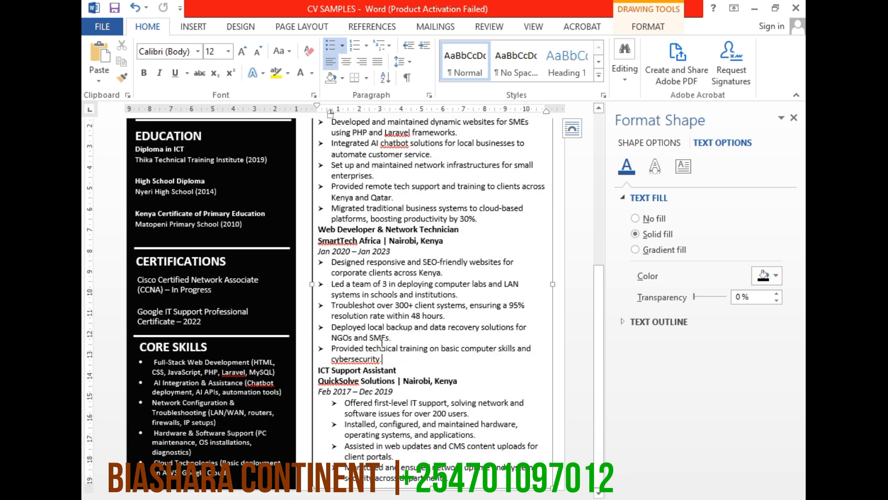
{"action": "scroll", "coordinate": [346, 304], "scroll_direction": "up", "scroll_amount": 3}
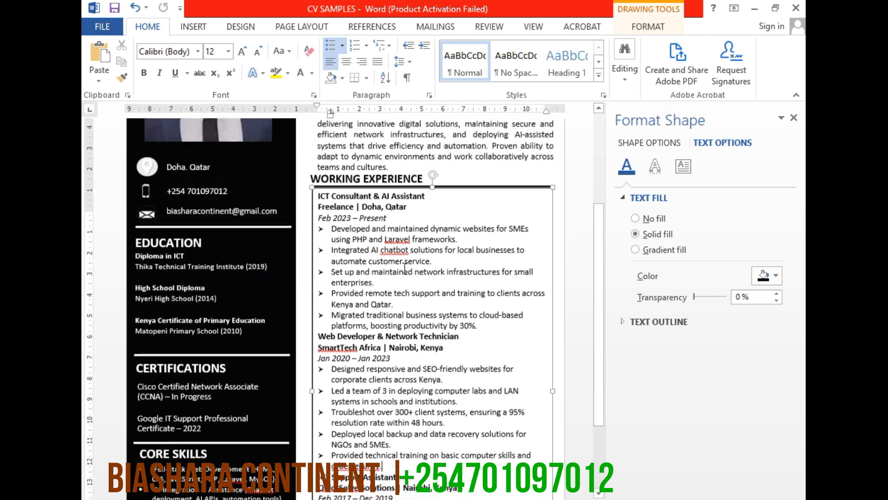
{"action": "left_click", "coordinate": [348, 304]}
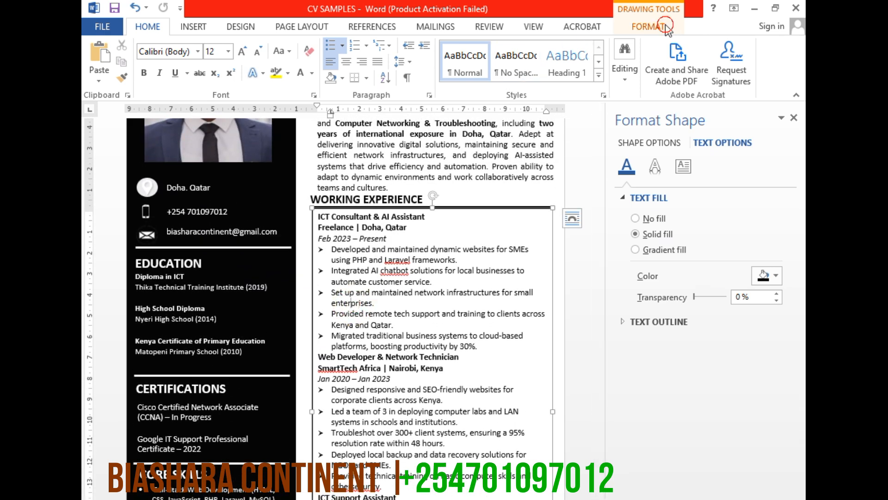
{"action": "left_click", "coordinate": [648, 26]}
{"action": "left_click", "coordinate": [283, 47]}
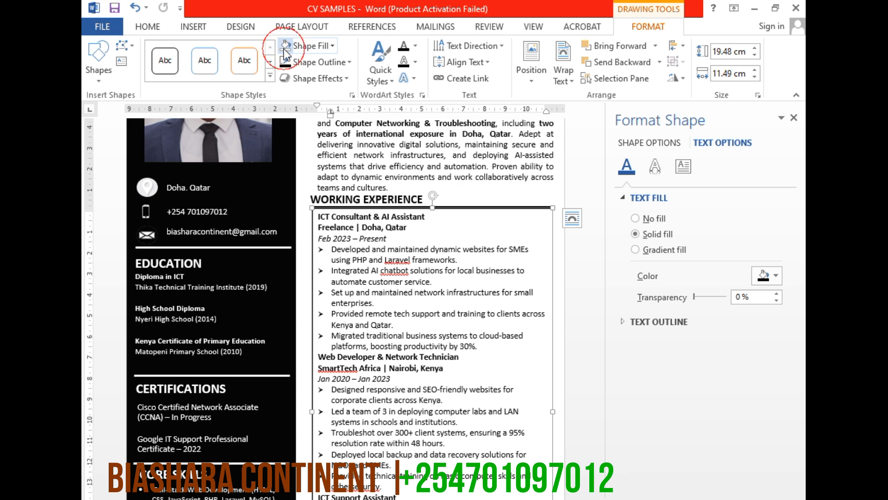
{"action": "left_click", "coordinate": [315, 66]}
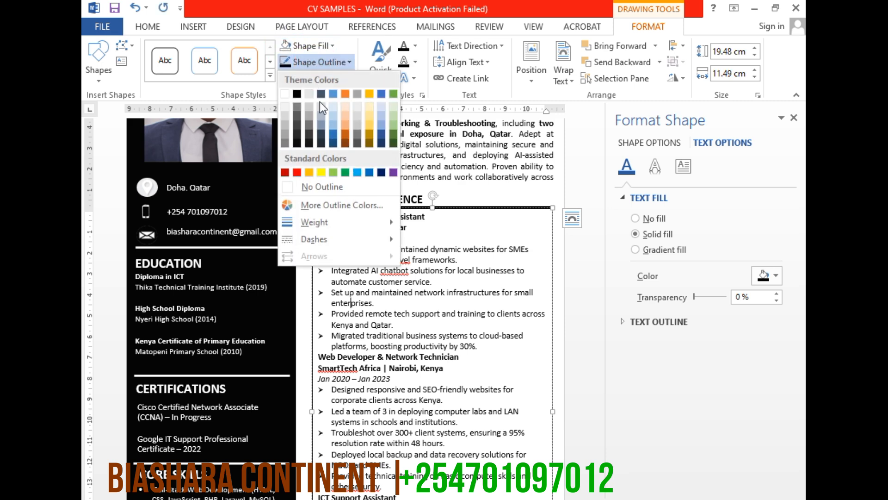
{"action": "left_click", "coordinate": [290, 181]}
{"action": "left_click", "coordinate": [407, 407]}
{"action": "scroll", "coordinate": [407, 407], "scroll_direction": "up", "scroll_amount": 5}
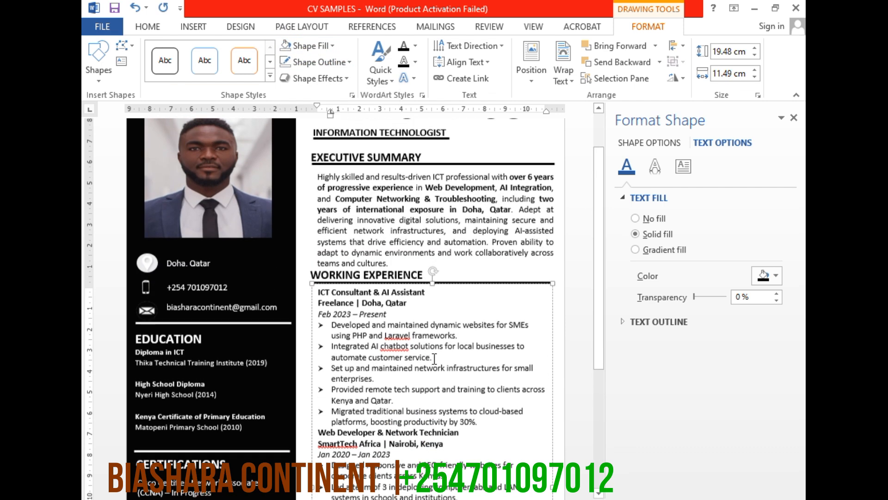
{"action": "left_click", "coordinate": [794, 120]}
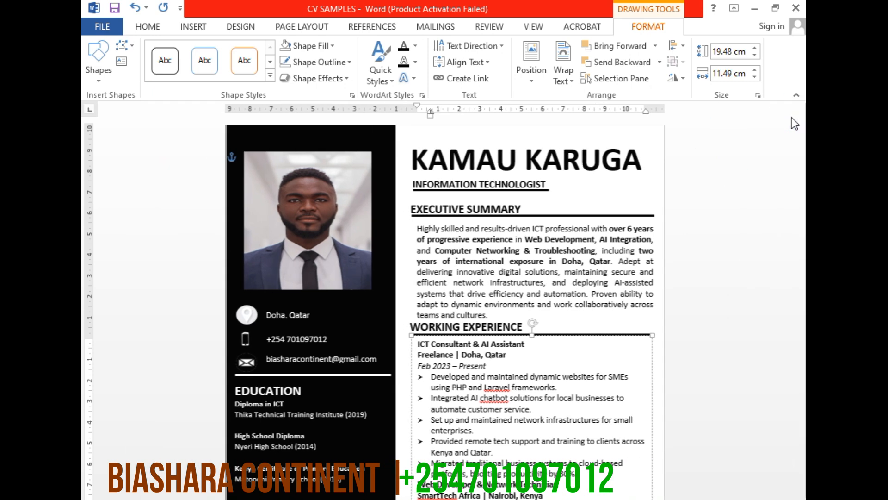
Add the flagged words Laravel, chatbot and SmartTech in the work experience text to the spelling dictionary
{"action": "scroll", "coordinate": [328, 437], "scroll_direction": "down", "scroll_amount": 4}
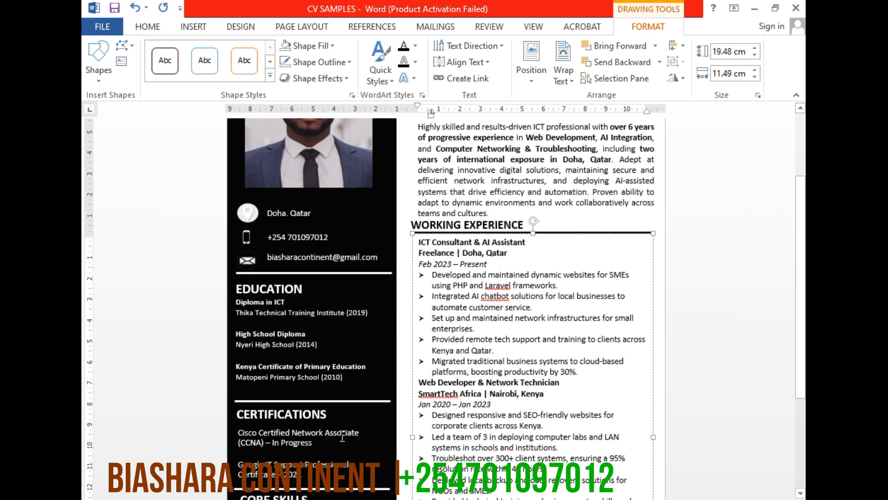
{"action": "right_click", "coordinate": [502, 285]}
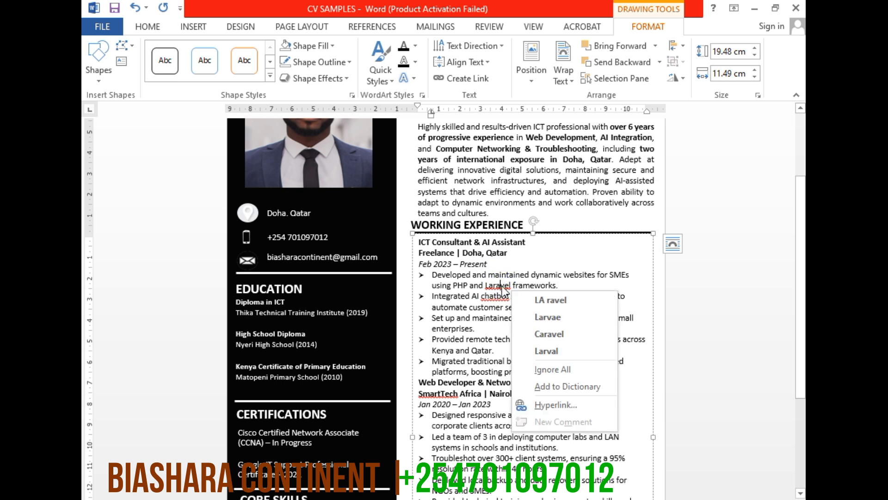
{"action": "left_click", "coordinate": [549, 388]}
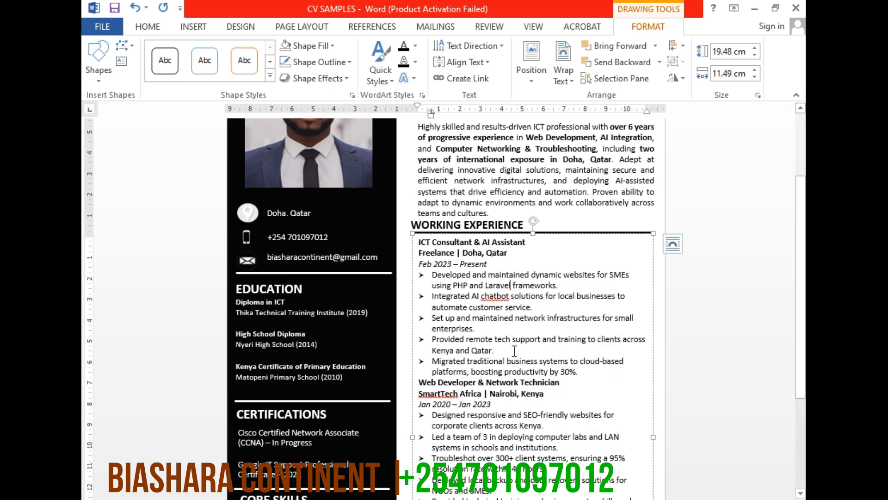
{"action": "right_click", "coordinate": [494, 297]}
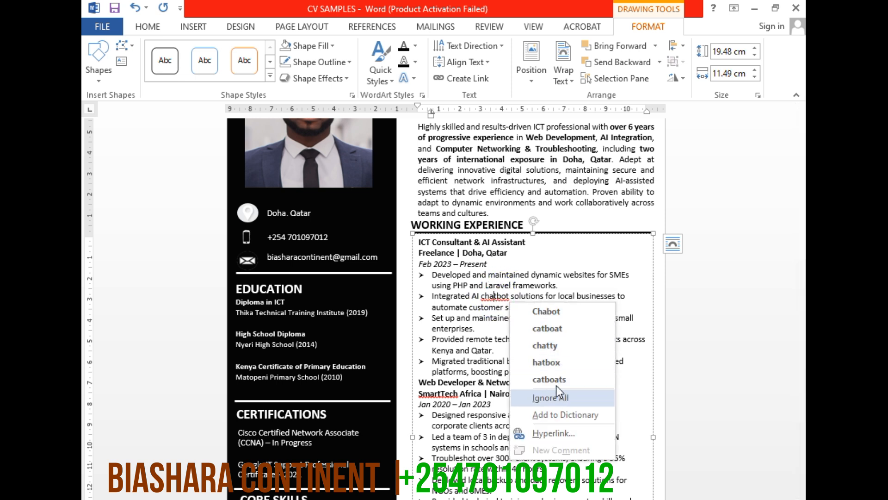
{"action": "left_click", "coordinate": [566, 415]}
{"action": "right_click", "coordinate": [439, 393]}
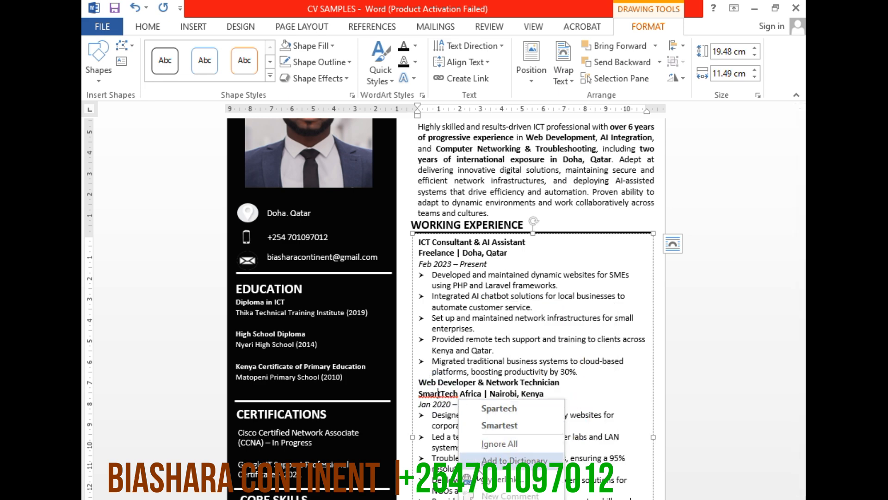
{"action": "left_click", "coordinate": [484, 460]}
Correct the flagged spellings in the work experience text to "cyber security" and "Quick Solve" using the suggestions
{"action": "scroll", "coordinate": [459, 370], "scroll_direction": "down", "scroll_amount": 5}
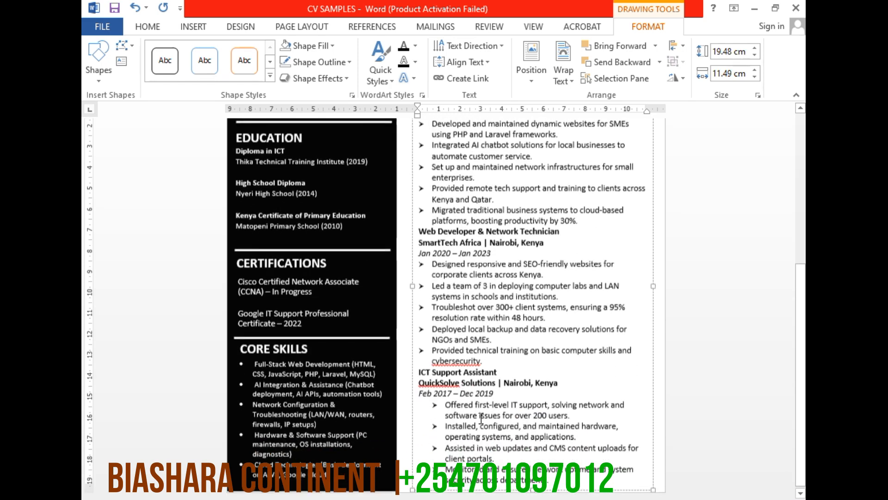
{"action": "right_click", "coordinate": [459, 359]}
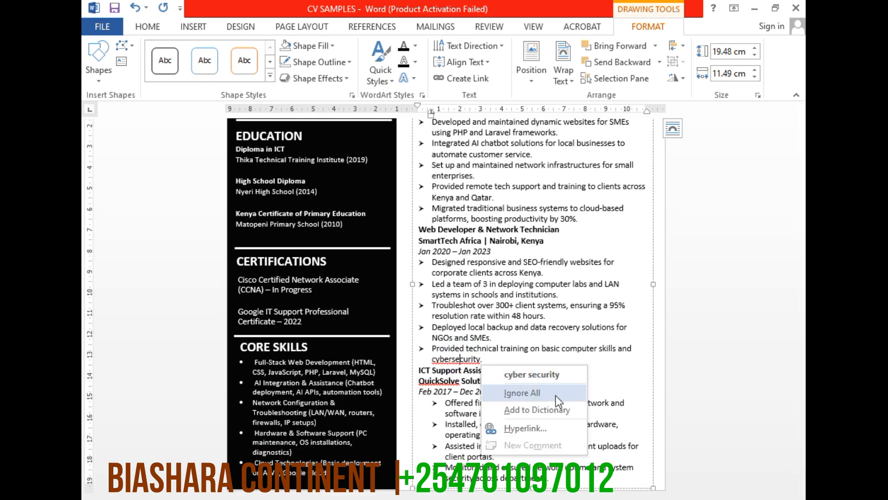
{"action": "left_click", "coordinate": [529, 378]}
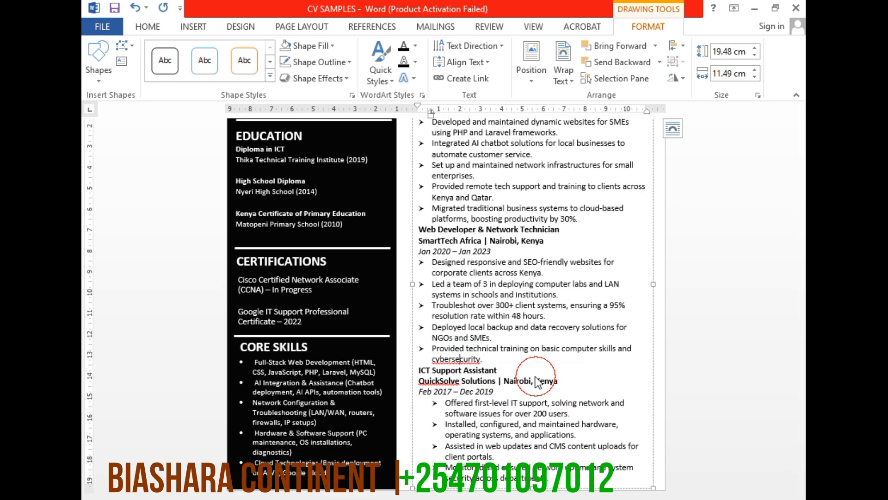
{"action": "right_click", "coordinate": [432, 378]}
{"action": "left_click", "coordinate": [495, 397]}
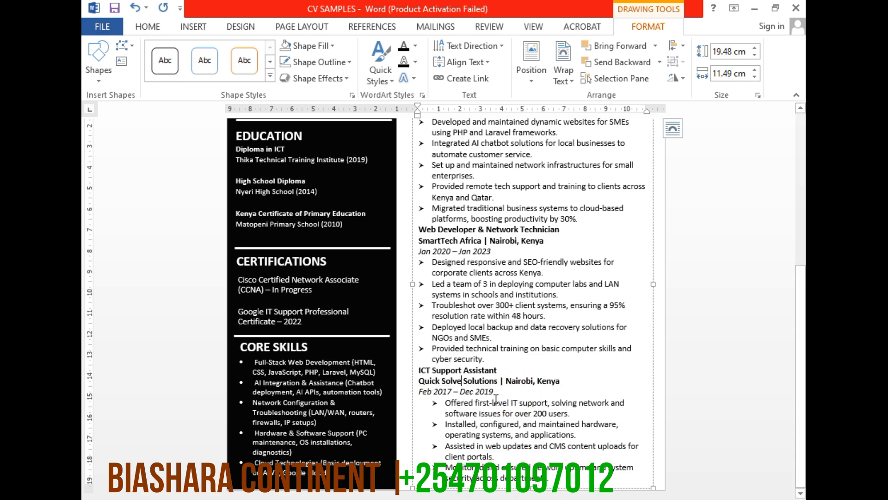
Save the CV as the PDF file CV SAMPLES in the Documents folder and look through the exported page
{"action": "scroll", "coordinate": [510, 368], "scroll_direction": "up", "scroll_amount": 5}
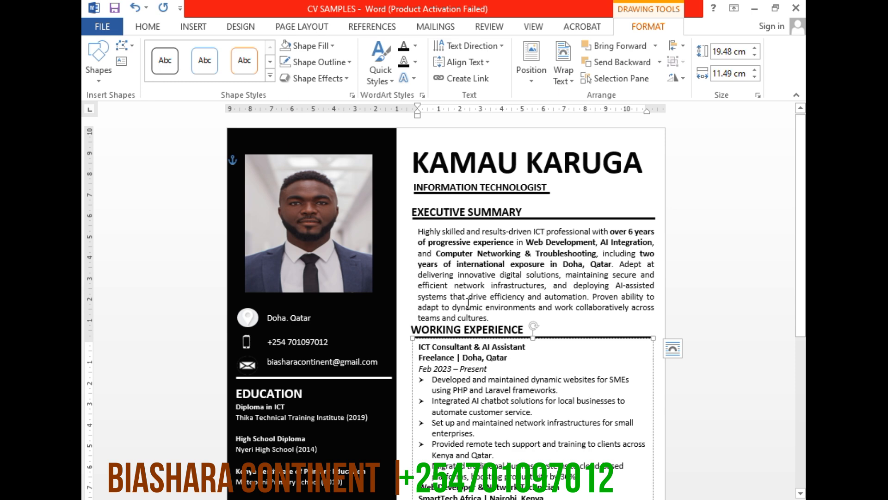
{"action": "left_click", "coordinate": [106, 26]}
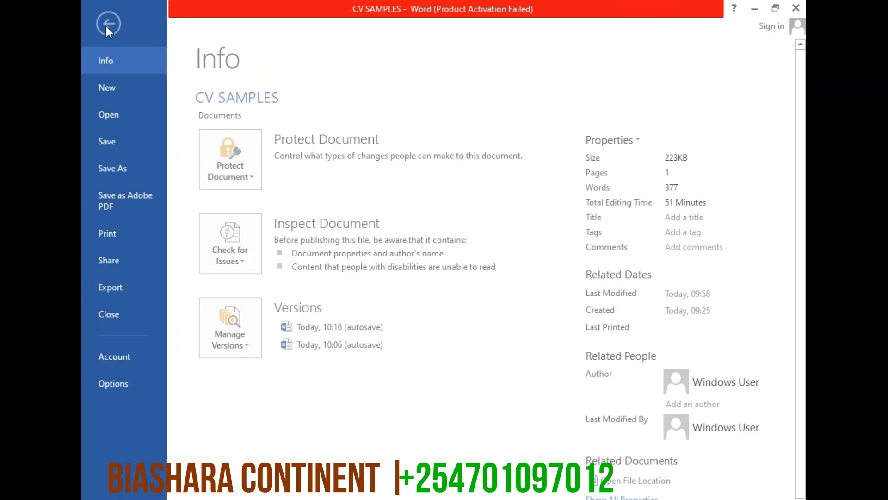
{"action": "left_click", "coordinate": [101, 172]}
{"action": "left_click", "coordinate": [451, 153]}
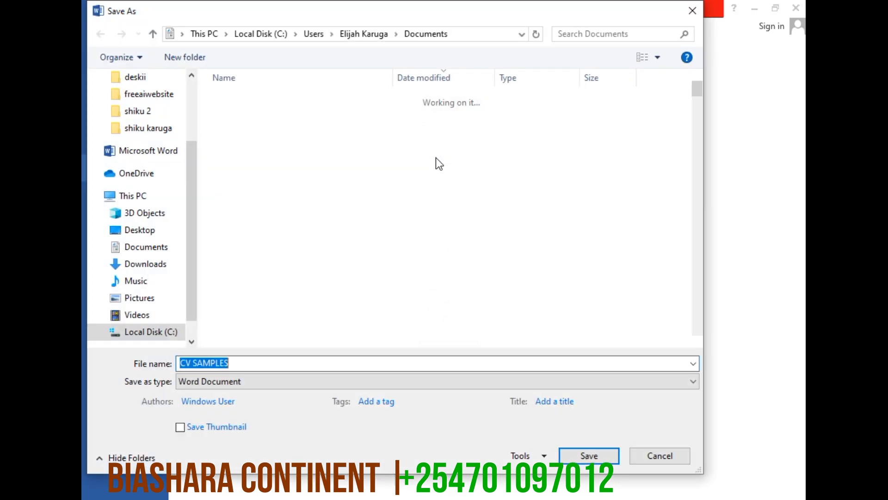
{"action": "left_click", "coordinate": [240, 382]}
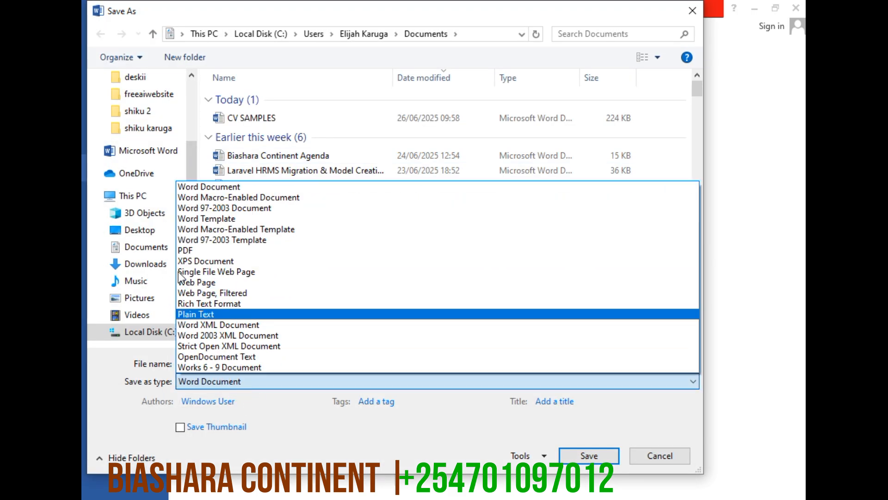
{"action": "left_click", "coordinate": [185, 250]}
{"action": "left_click", "coordinate": [599, 492]}
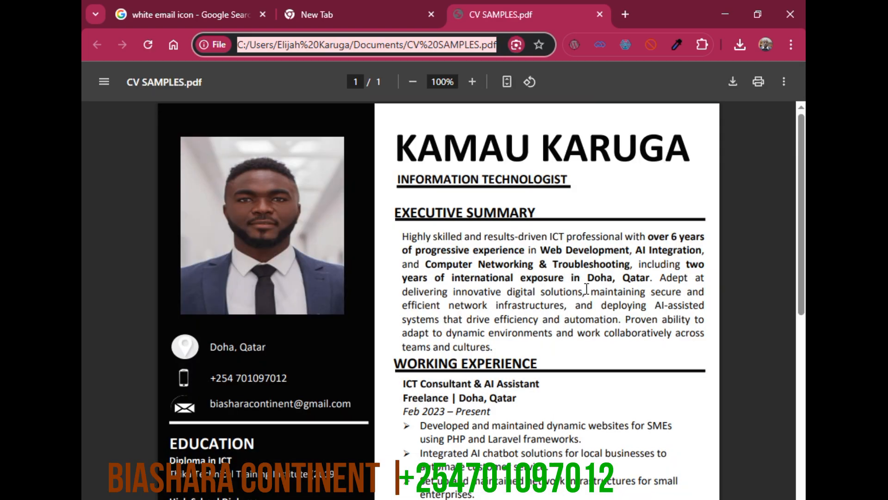
{"action": "scroll", "coordinate": [587, 288], "scroll_direction": "down", "scroll_amount": 8}
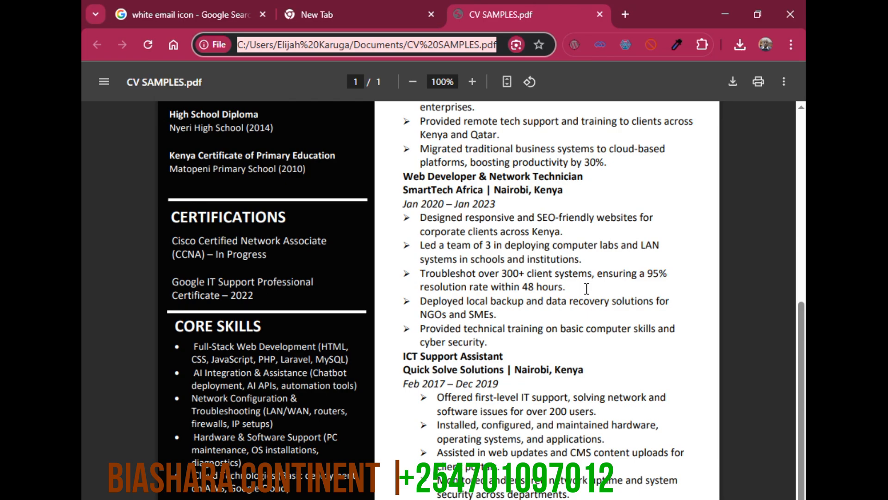
{"action": "scroll", "coordinate": [586, 288], "scroll_direction": "up", "scroll_amount": 8}
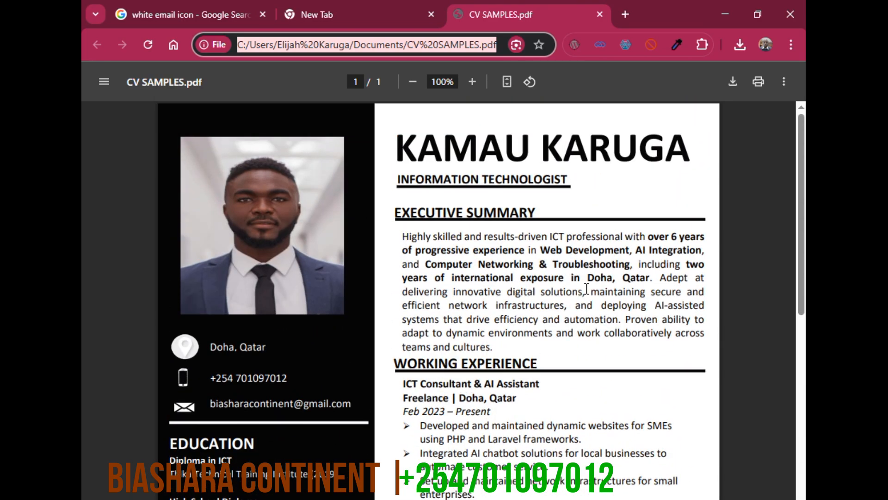
{"action": "scroll", "coordinate": [586, 288], "scroll_direction": "down", "scroll_amount": 8}
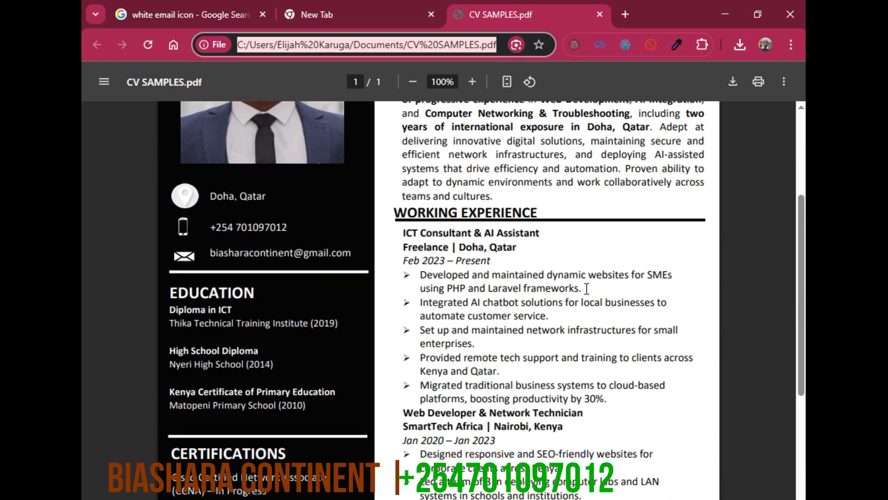
{"action": "scroll", "coordinate": [587, 289], "scroll_direction": "up", "scroll_amount": 8}
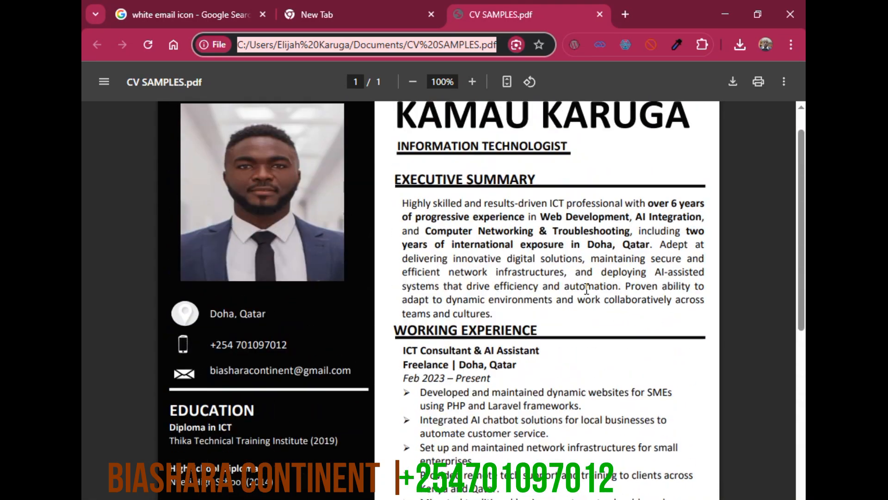
Switch to Gmail in a new browser tab and start a message addressed to the suggested Biashara Continent contact
{"action": "left_click", "coordinate": [633, 14]}
{"action": "left_click", "coordinate": [633, 70]}
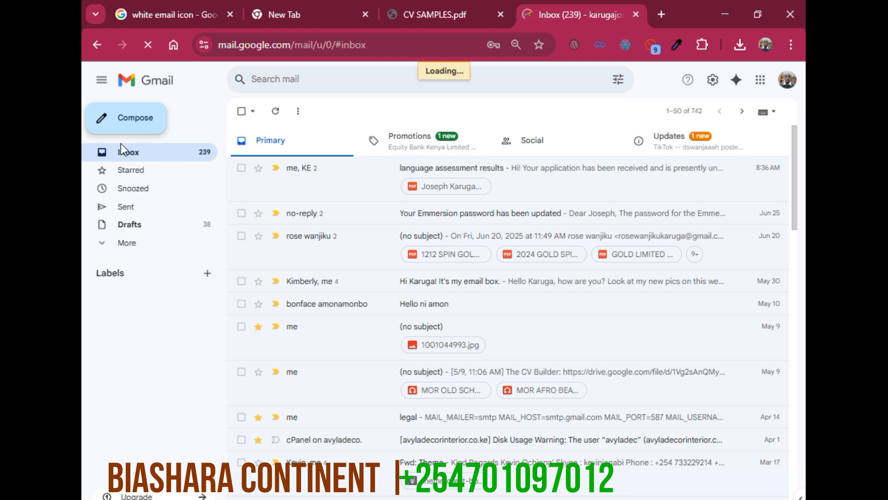
{"action": "left_click", "coordinate": [139, 127]}
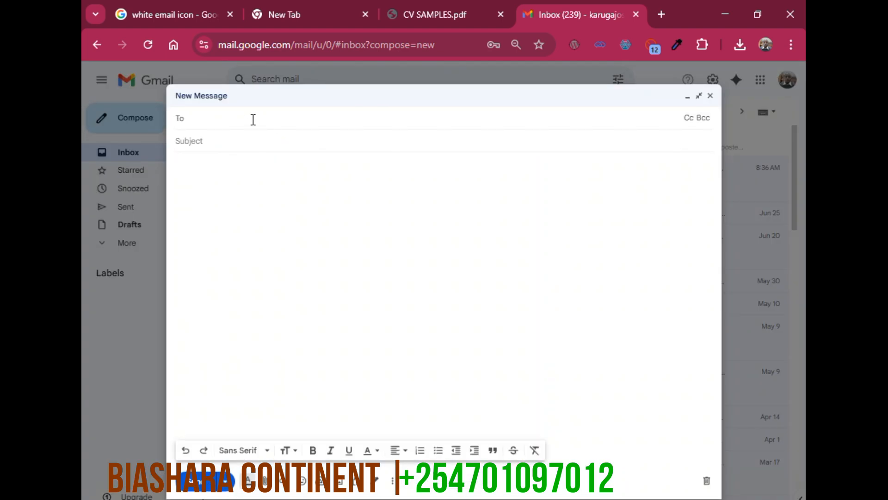
{"action": "type", "text": "biasha"}
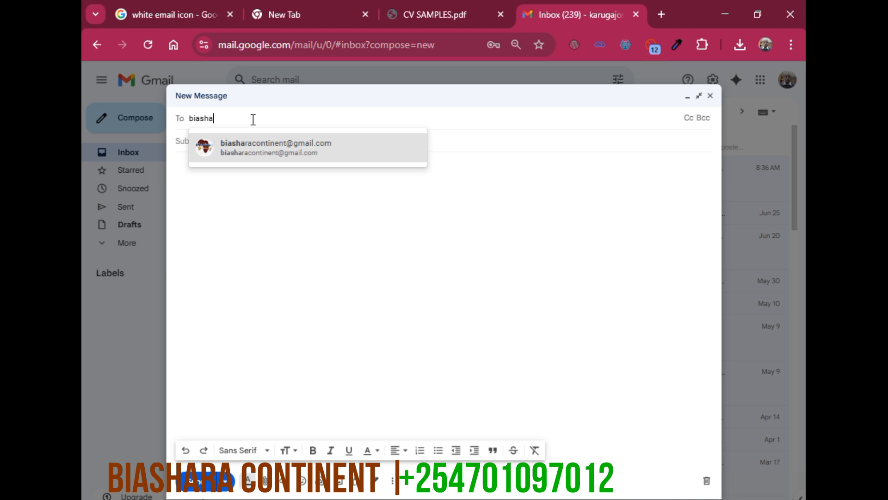
{"action": "left_click", "coordinate": [243, 153]}
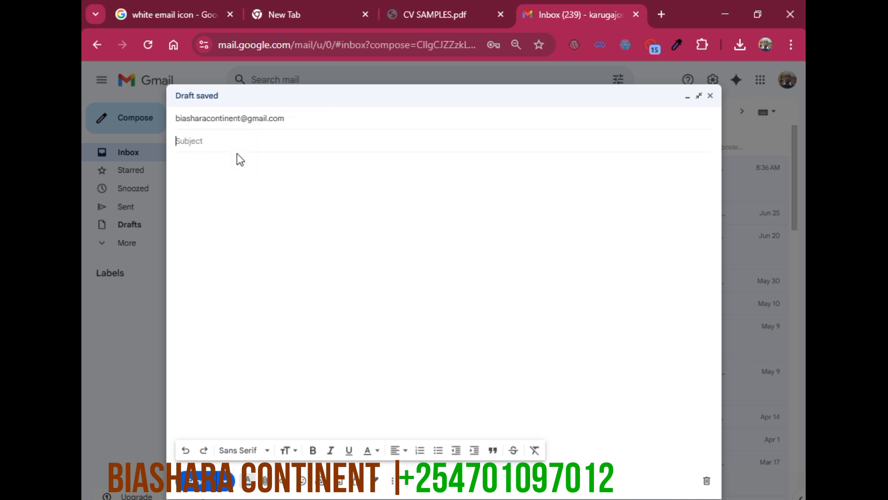
Give the message the subject "my cv sample 6"
{"action": "type", "text": "my cv sampl"}
{"action": "key", "text": "Tab"}
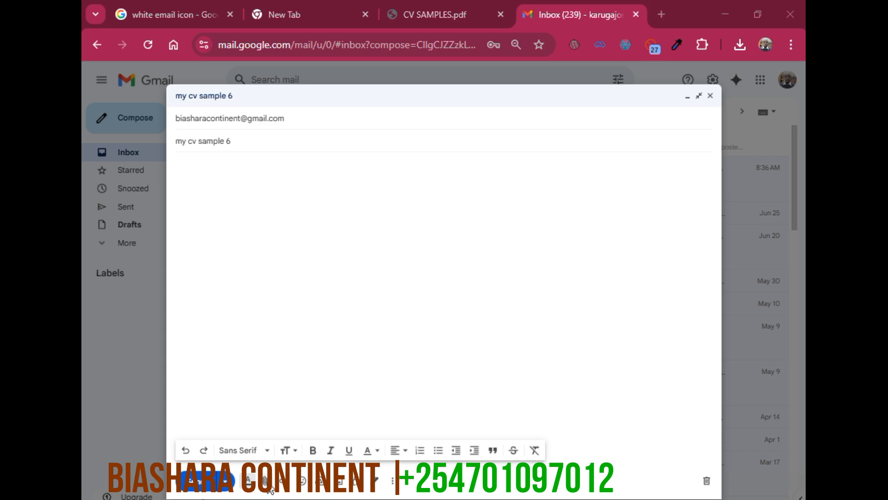
Attach the CV SAMPLES PDF and Word files from the Documents folder to the message and send it
{"action": "left_click", "coordinate": [267, 485]}
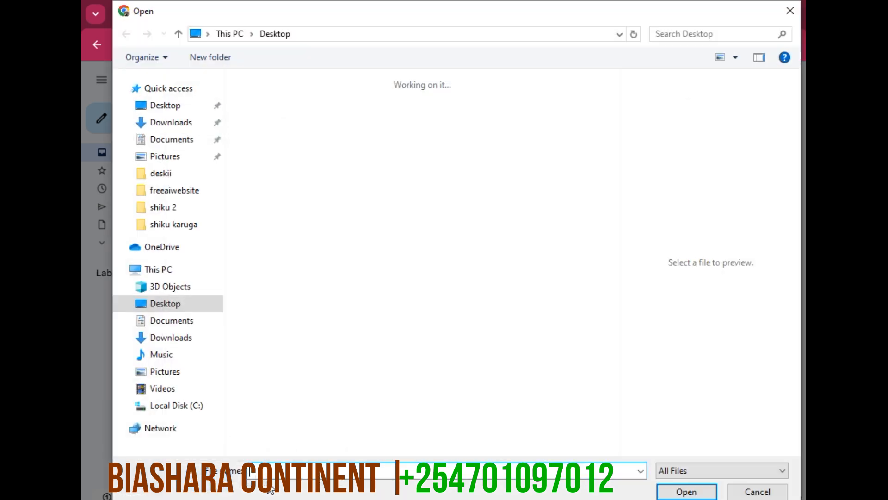
{"action": "left_click", "coordinate": [164, 139]}
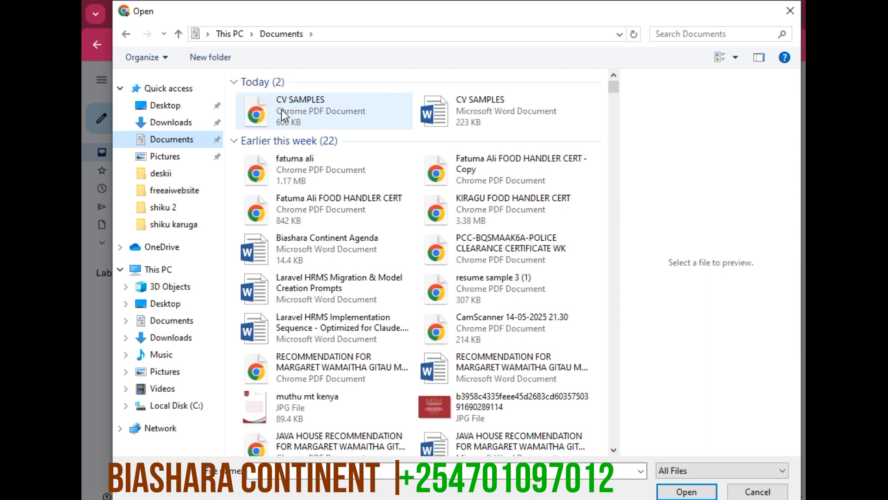
{"action": "left_click", "coordinate": [315, 106]}
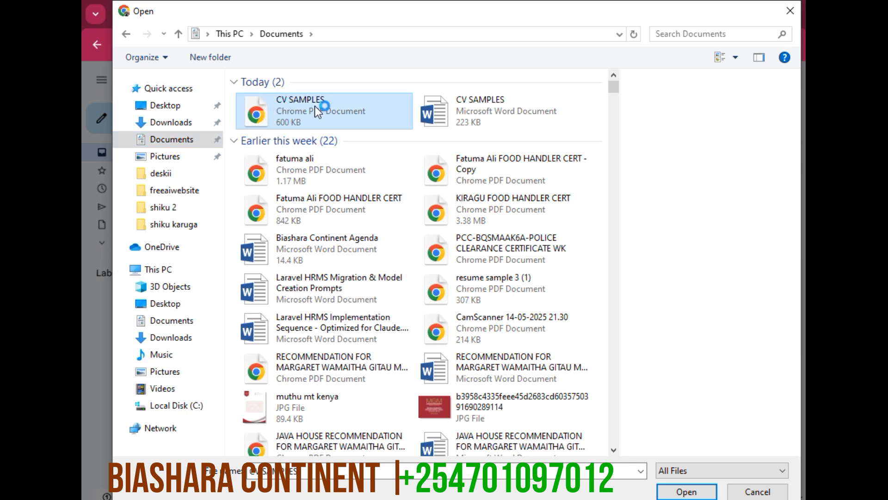
{"action": "key", "text": "shift+Down"}
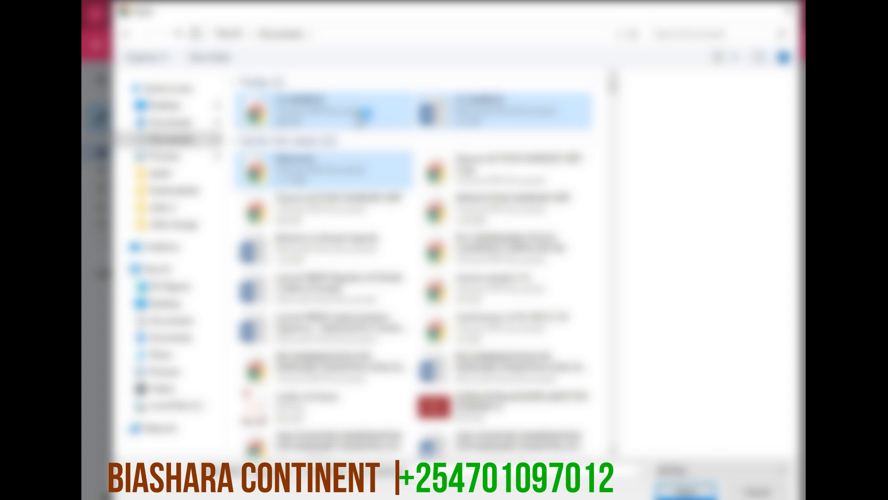
{"action": "left_click", "coordinate": [360, 170], "text": "ctrl"}
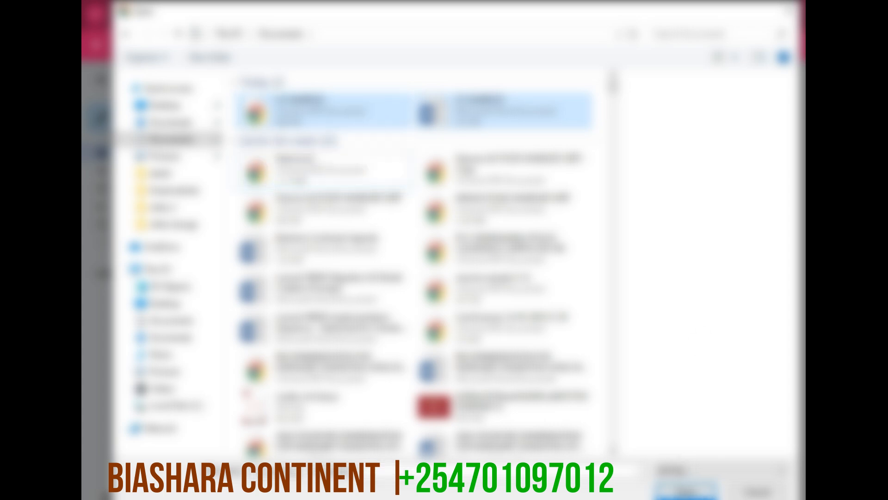
{"action": "key", "text": "Return"}
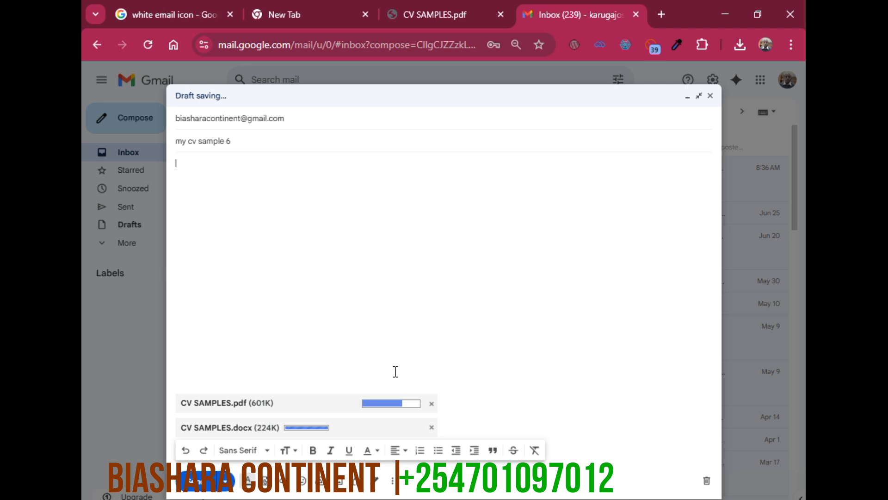
{"action": "left_click", "coordinate": [189, 485]}
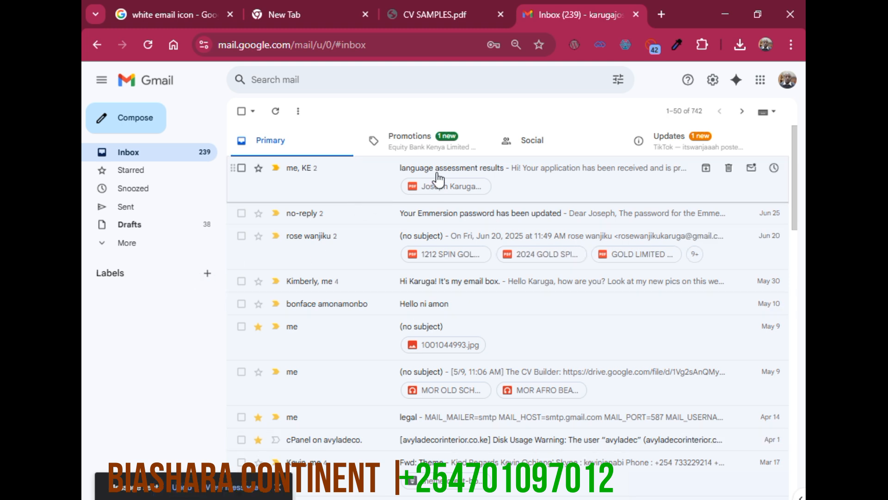
Reload the mailbox, open the sent message "my cv sample 6", preview its PDF attachment and close the preview
{"action": "left_click", "coordinate": [149, 46]}
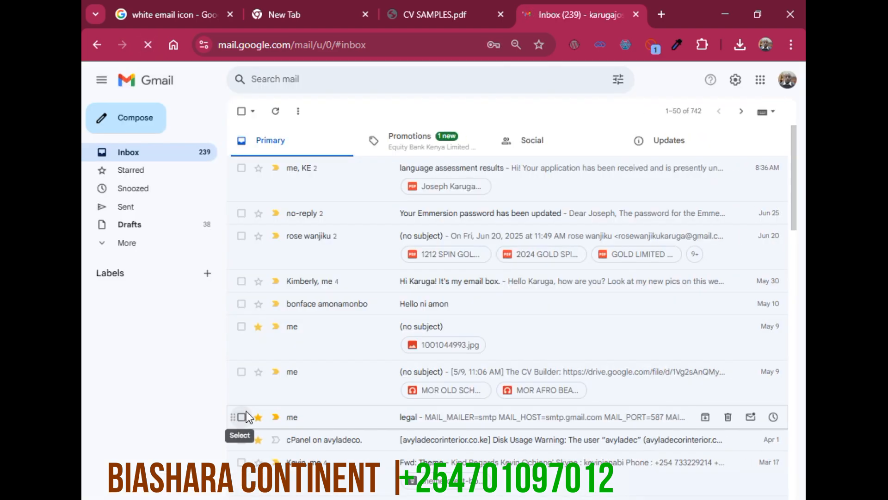
{"action": "left_click", "coordinate": [136, 212]}
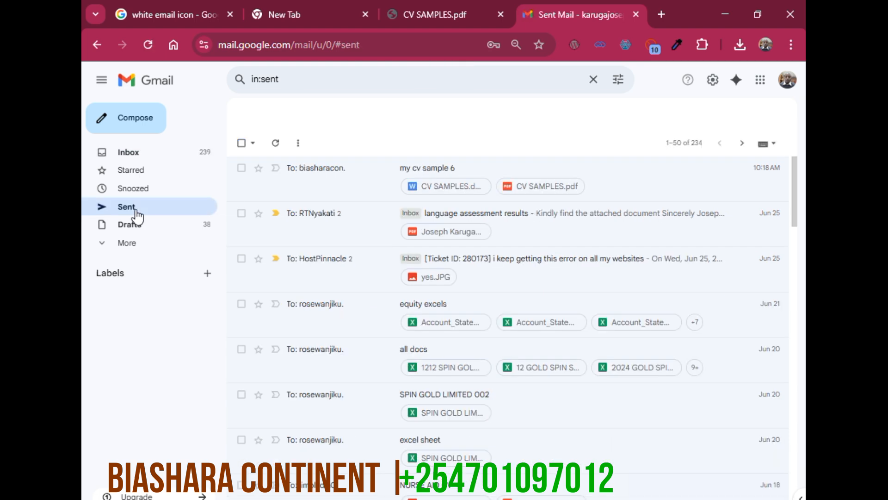
{"action": "left_click", "coordinate": [360, 173]}
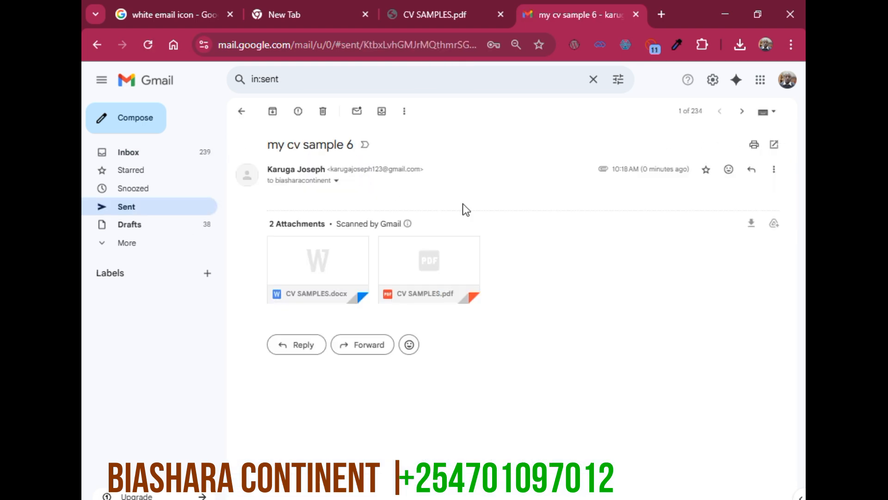
{"action": "left_click", "coordinate": [439, 271]}
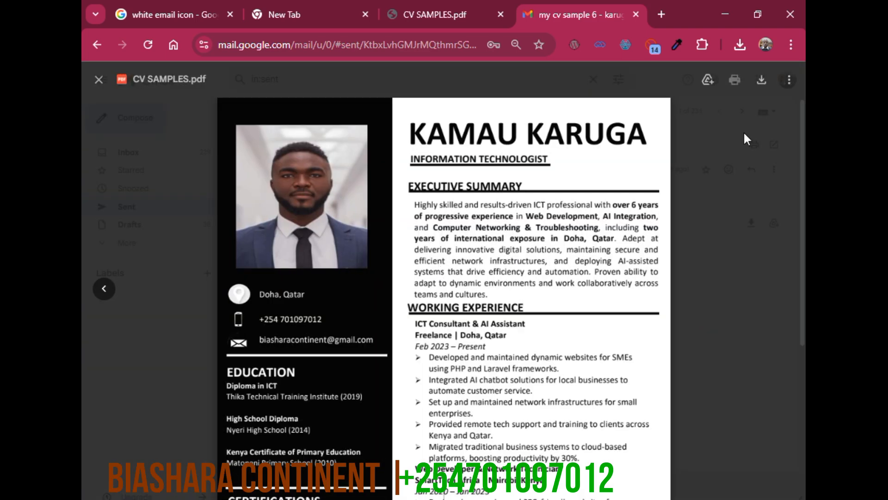
{"action": "left_click", "coordinate": [723, 310]}
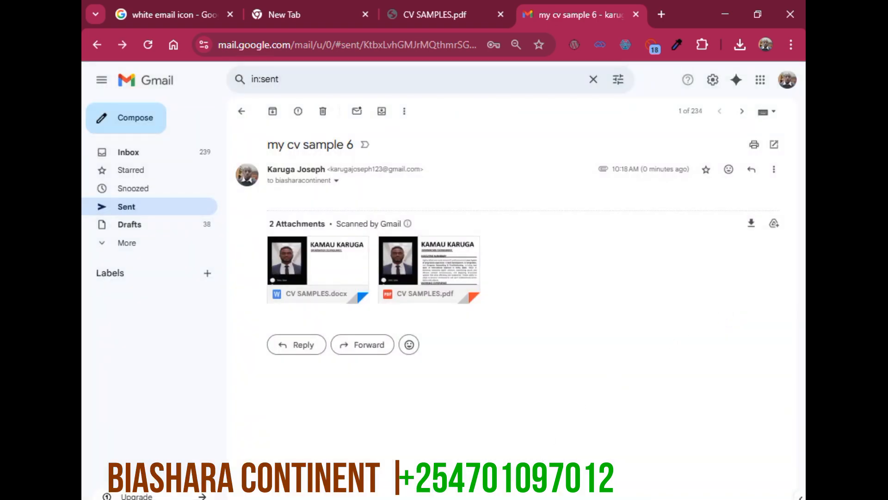
{"action": "mouse_move", "coordinate": [512, 499]}
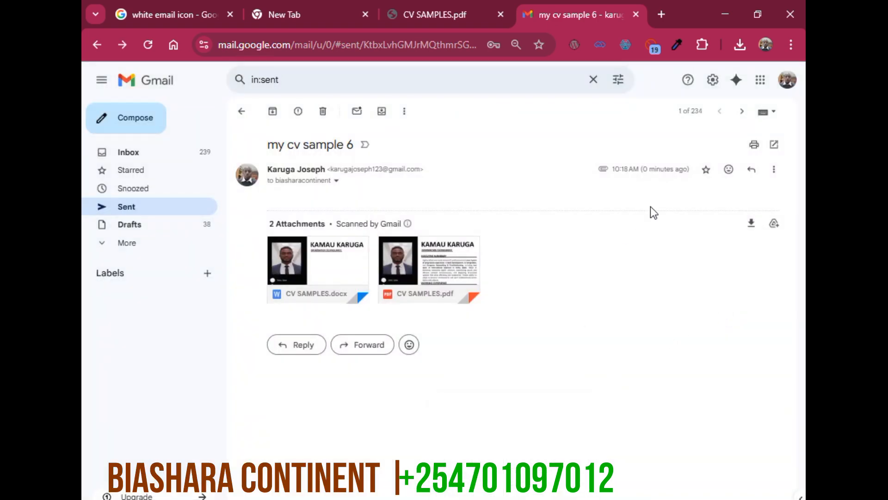